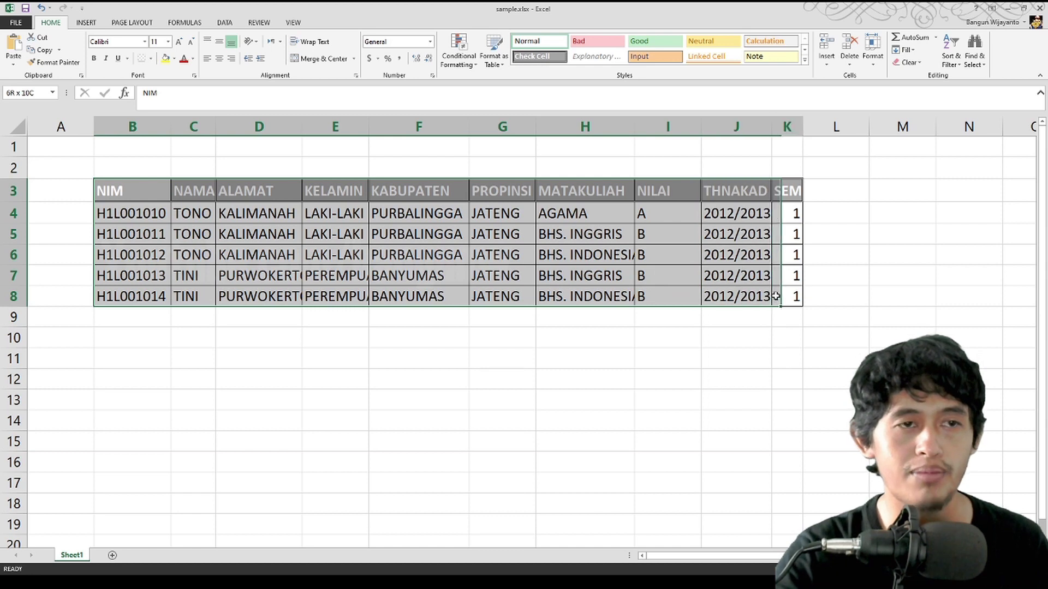
- Examine the student records table, including its name, address, gender, regency, course, academic year and semester fields
click(178, 214)
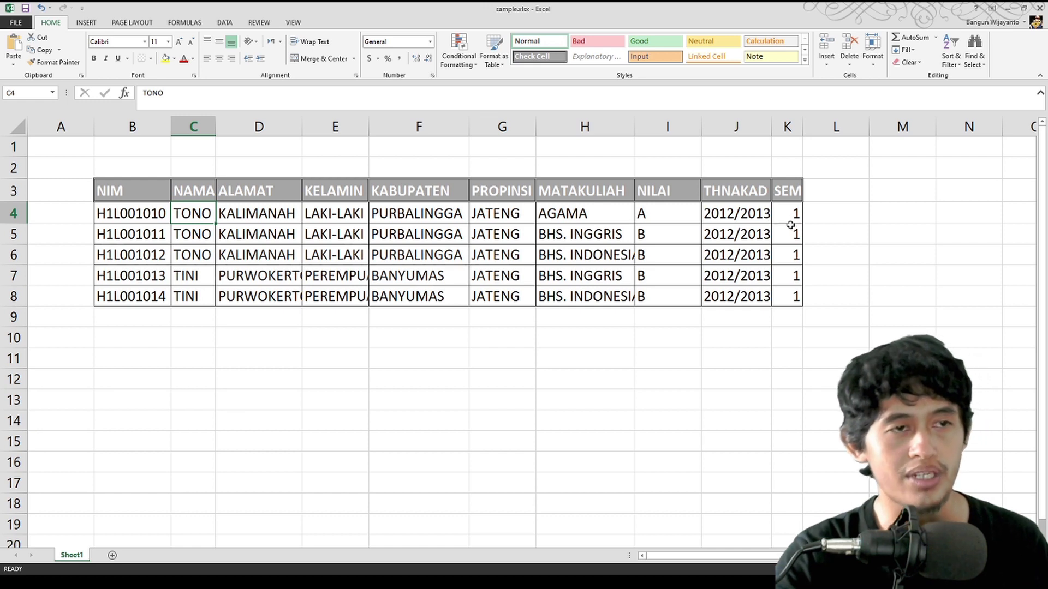
drag(139, 197, 790, 305)
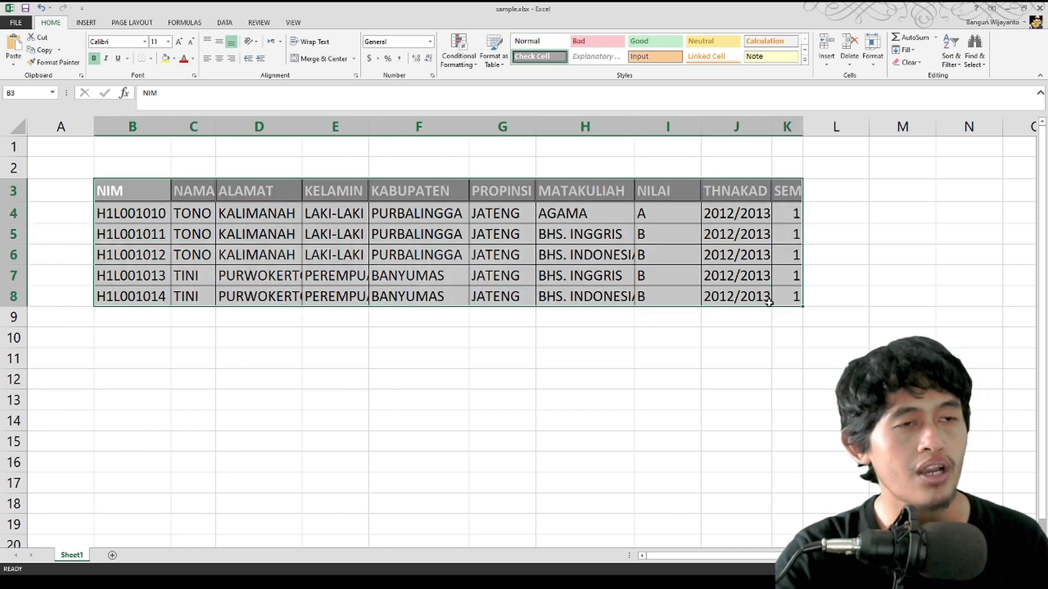
drag(185, 212, 788, 234)
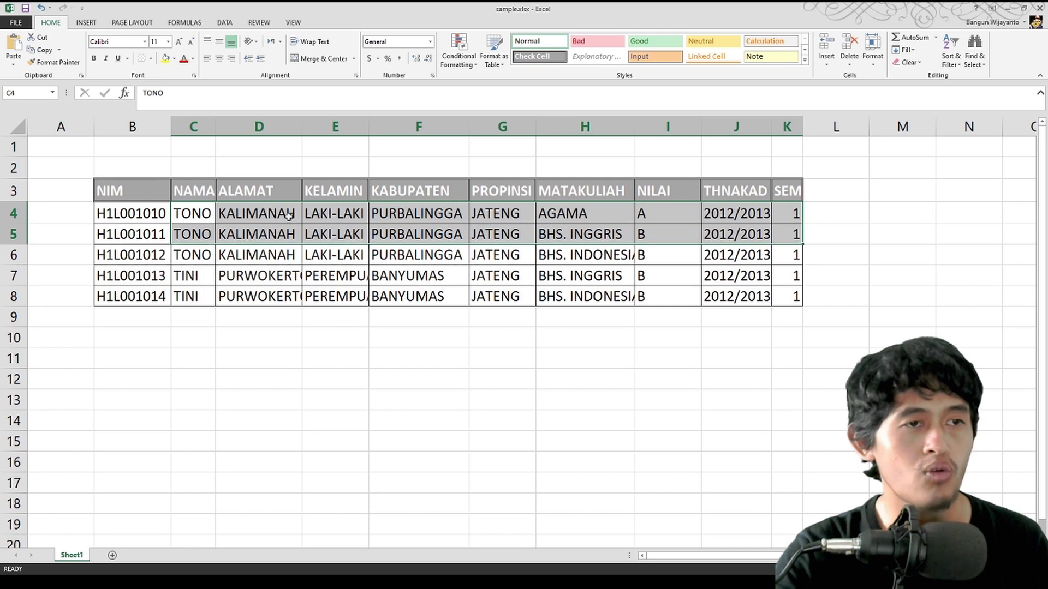
drag(101, 214, 782, 217)
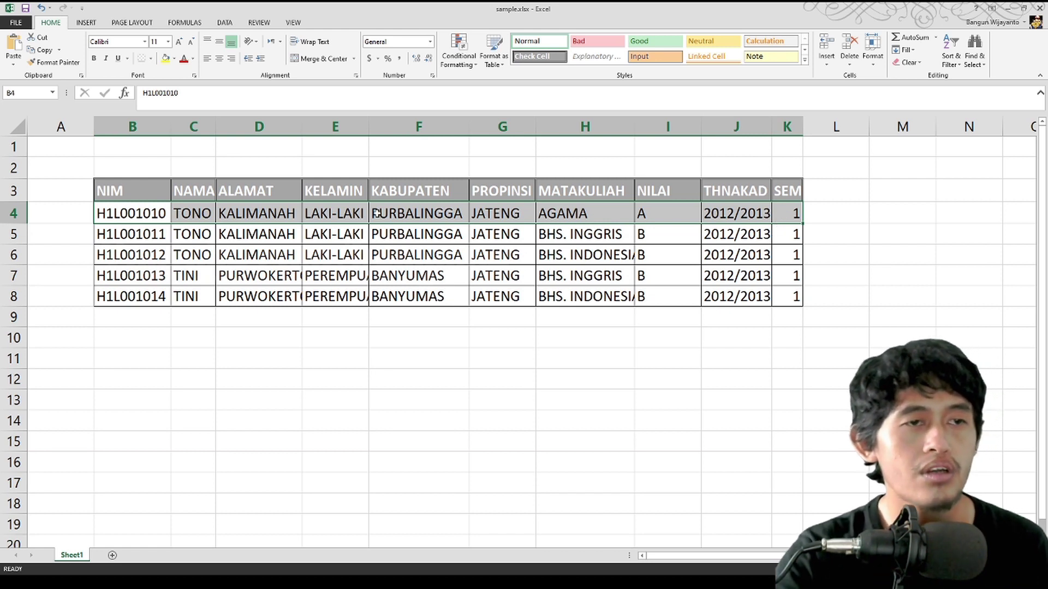
click(211, 215)
click(265, 215)
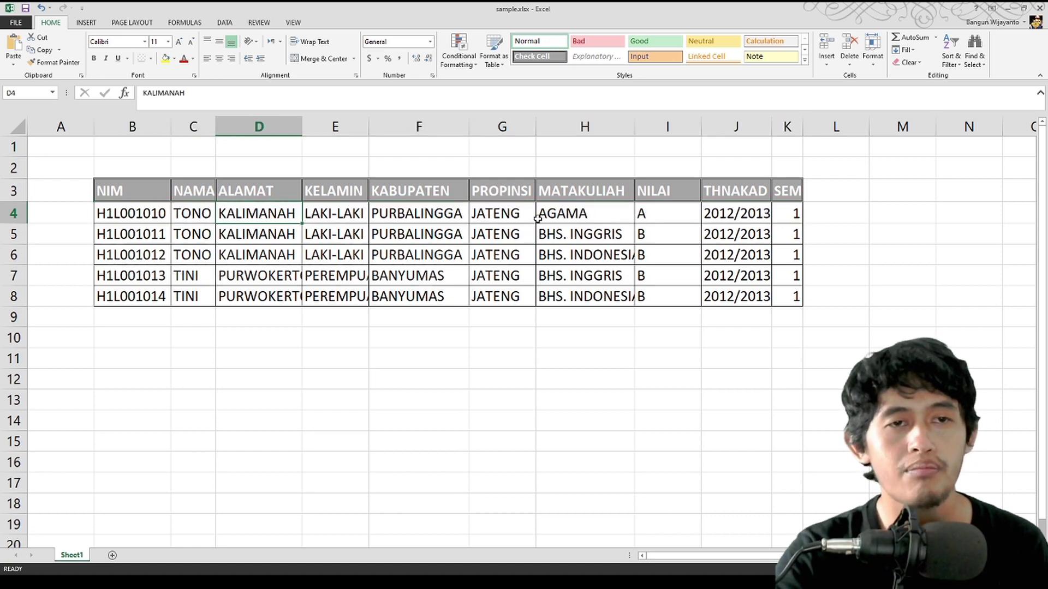
click(565, 213)
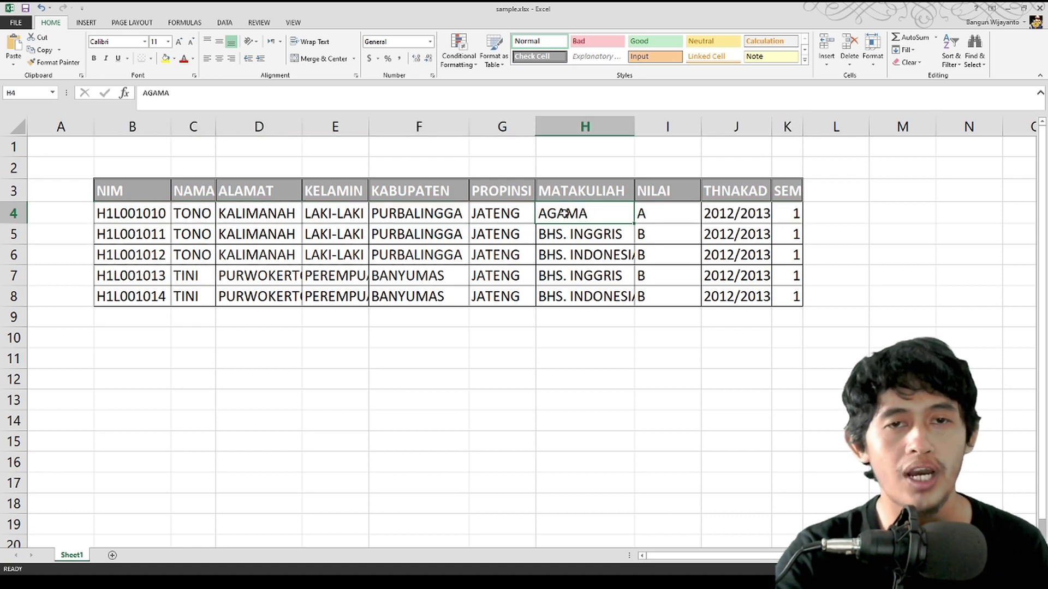
click(746, 218)
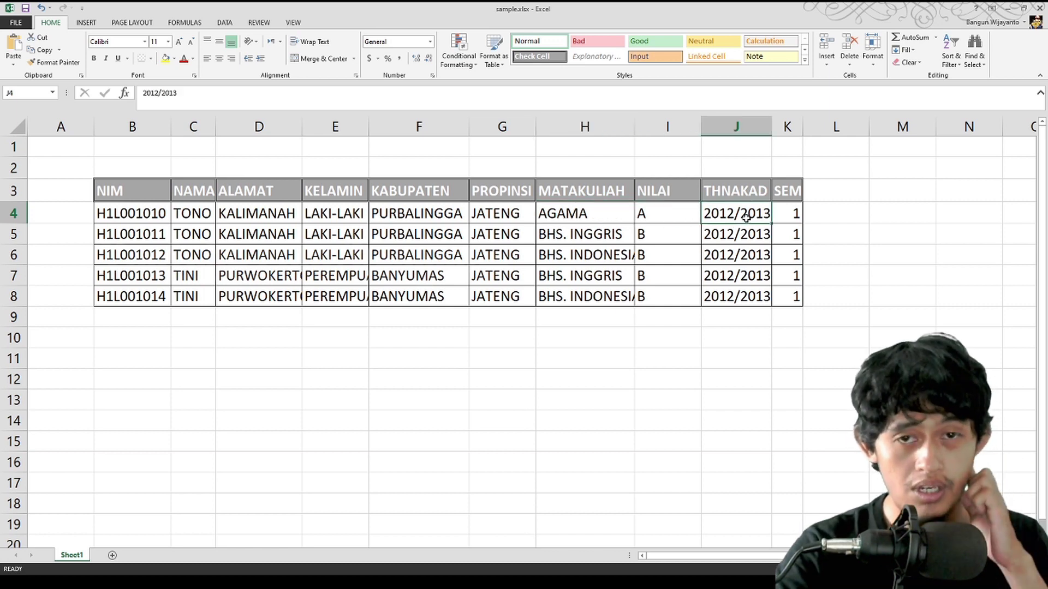
click(797, 215)
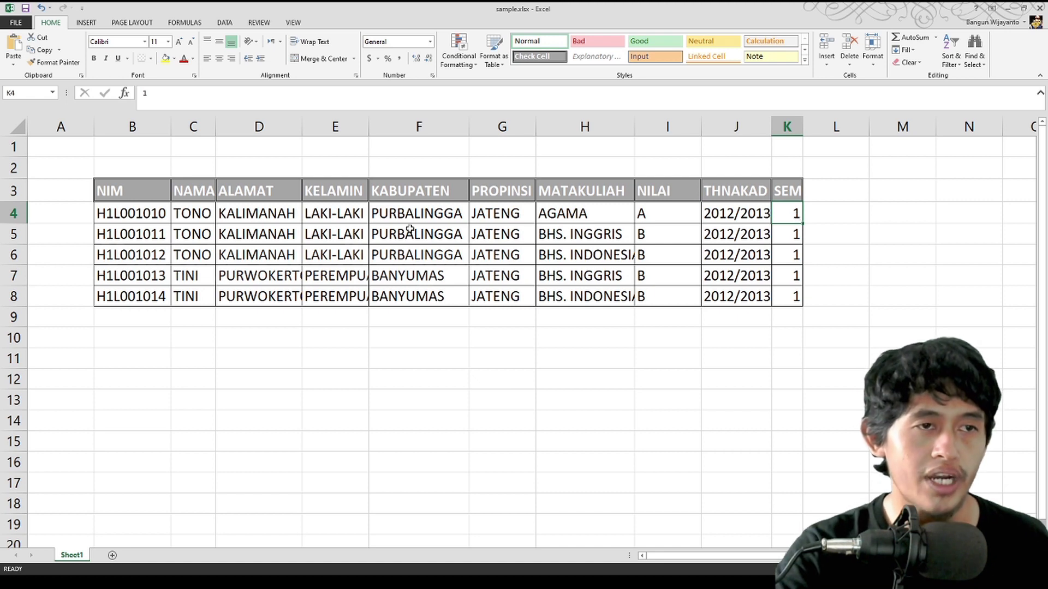
drag(398, 219, 754, 215)
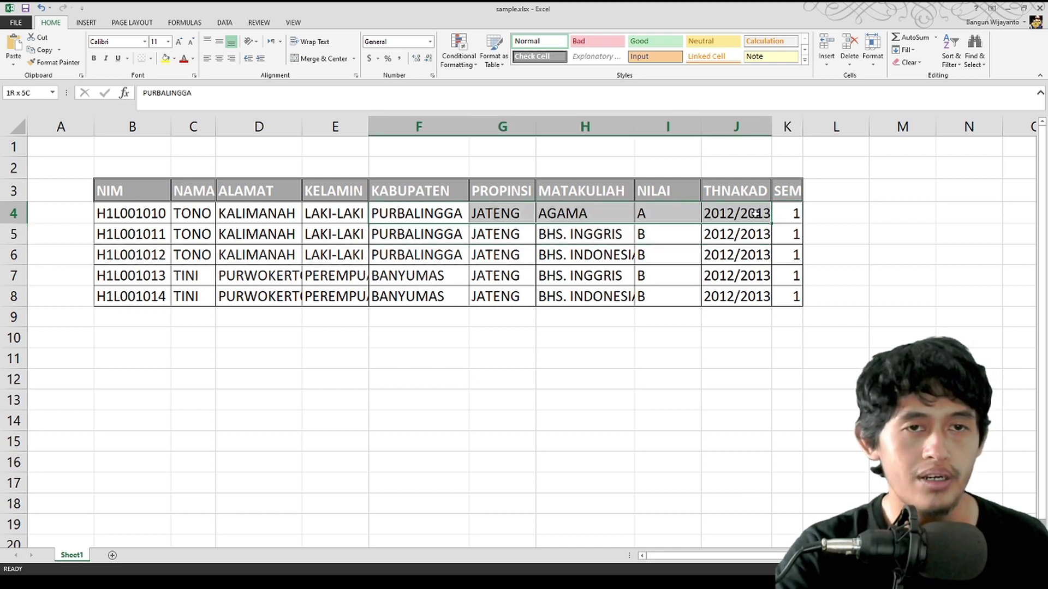
click(576, 214)
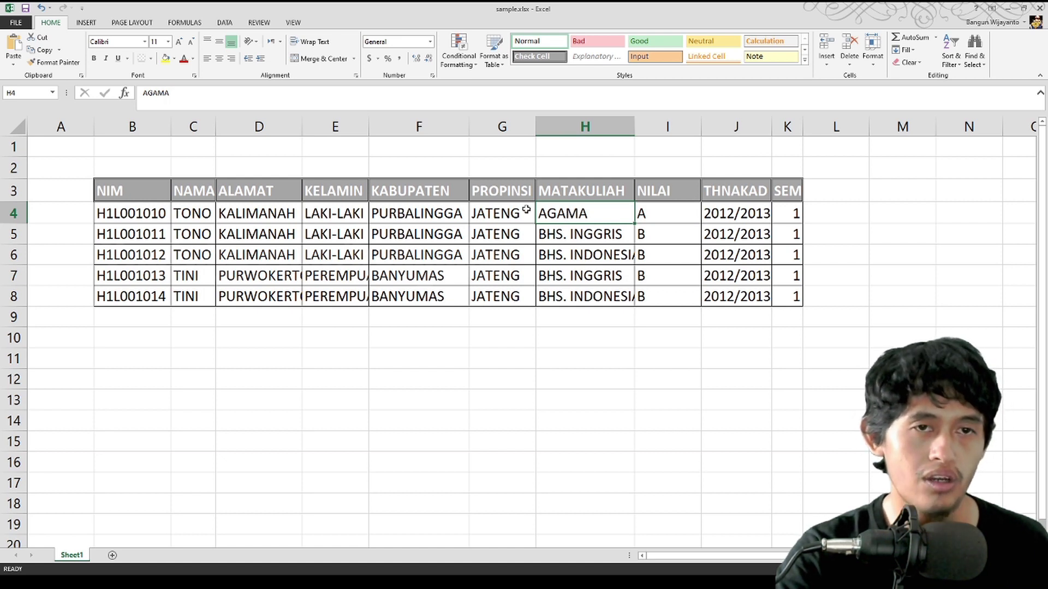
drag(573, 214, 203, 212)
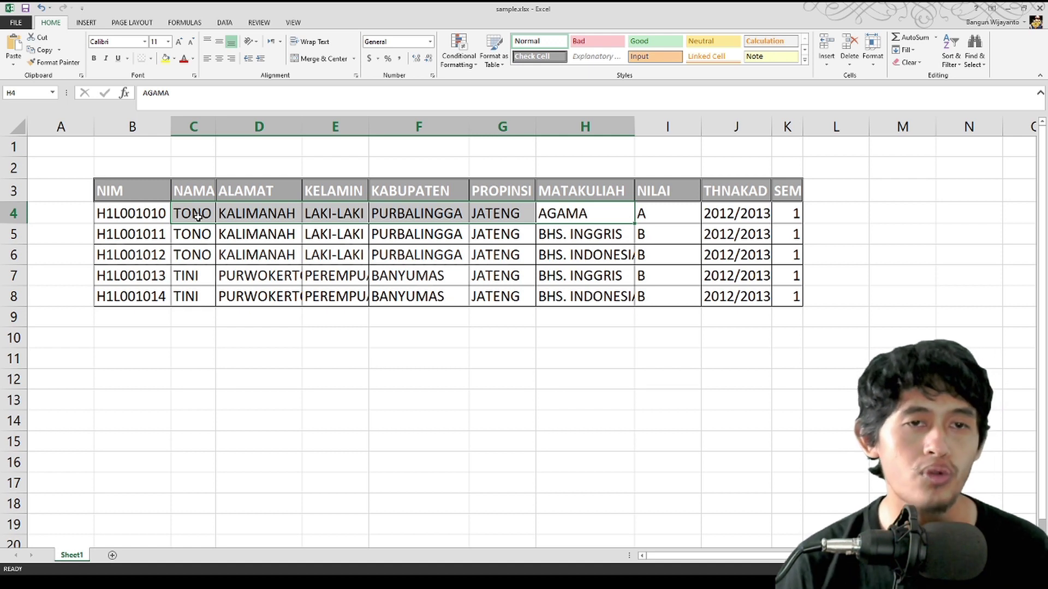
click(564, 211)
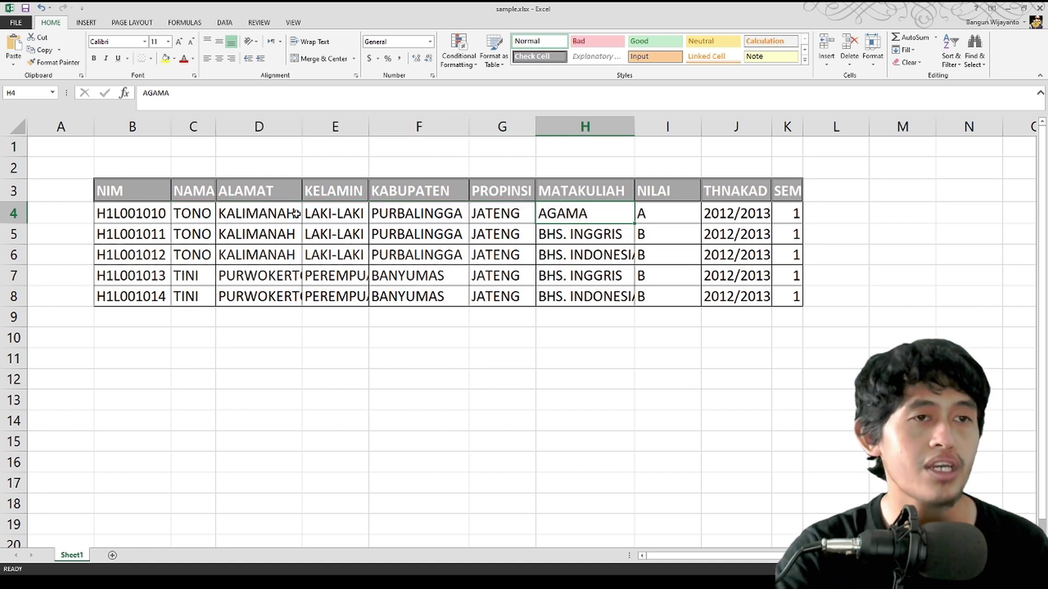
click(431, 213)
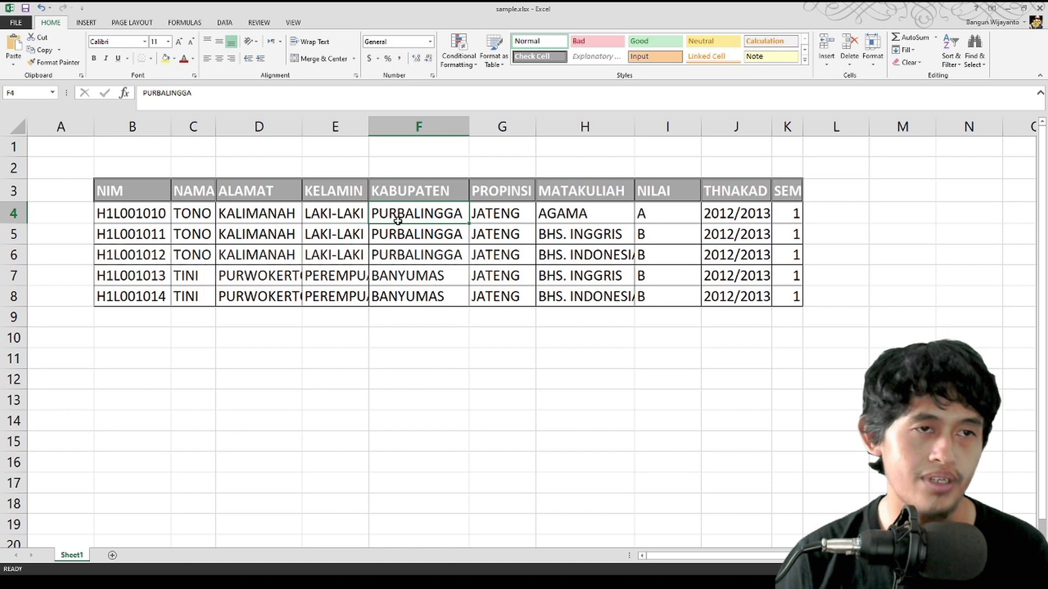
click(354, 216)
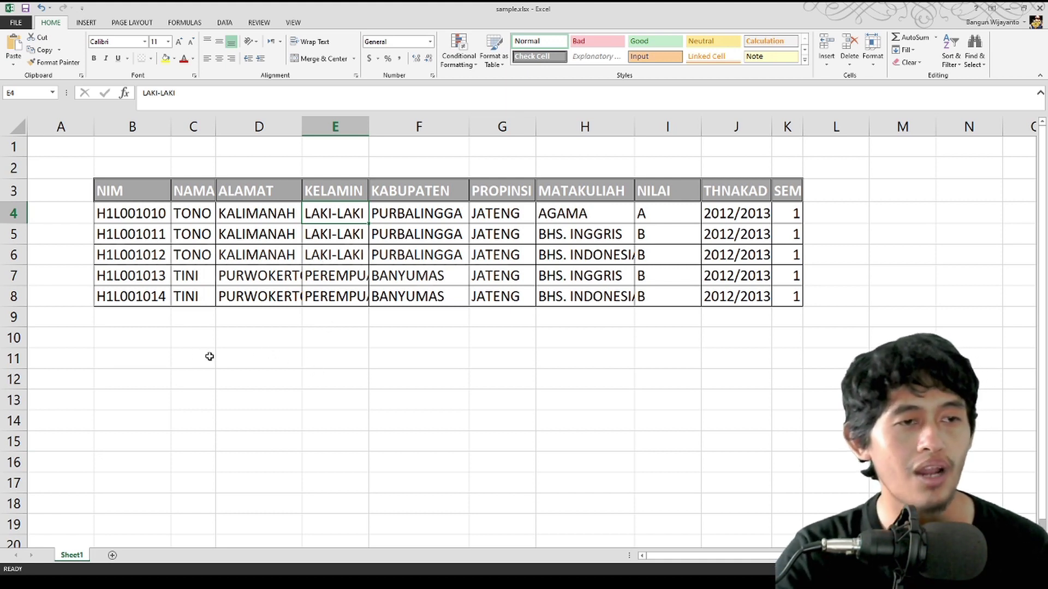
- Enter the table title Mahasiswa in cell B10, below the records table
click(143, 359)
click(144, 342)
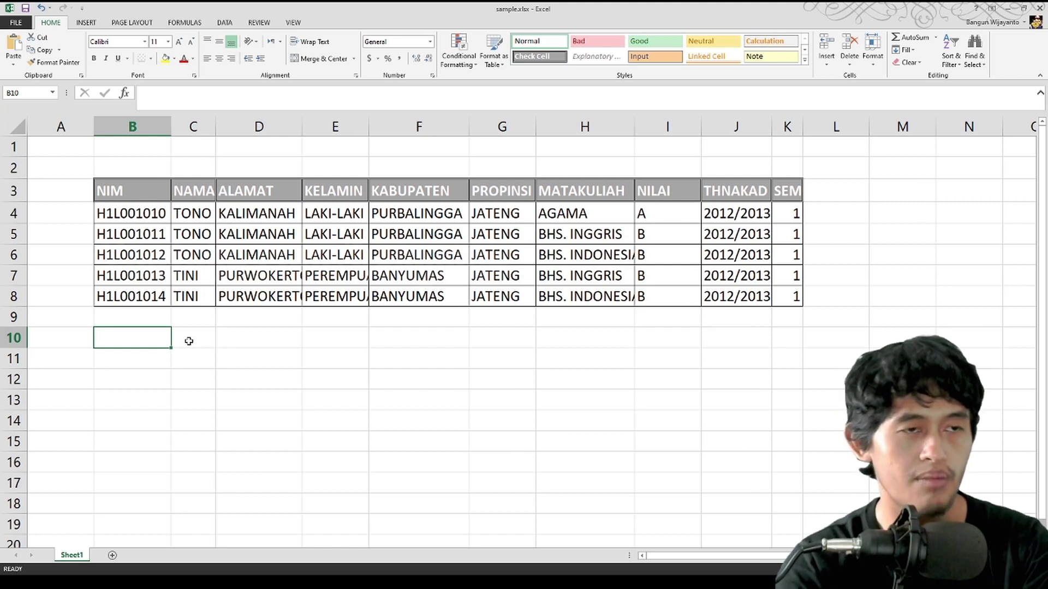
text(Mahasiswqa)
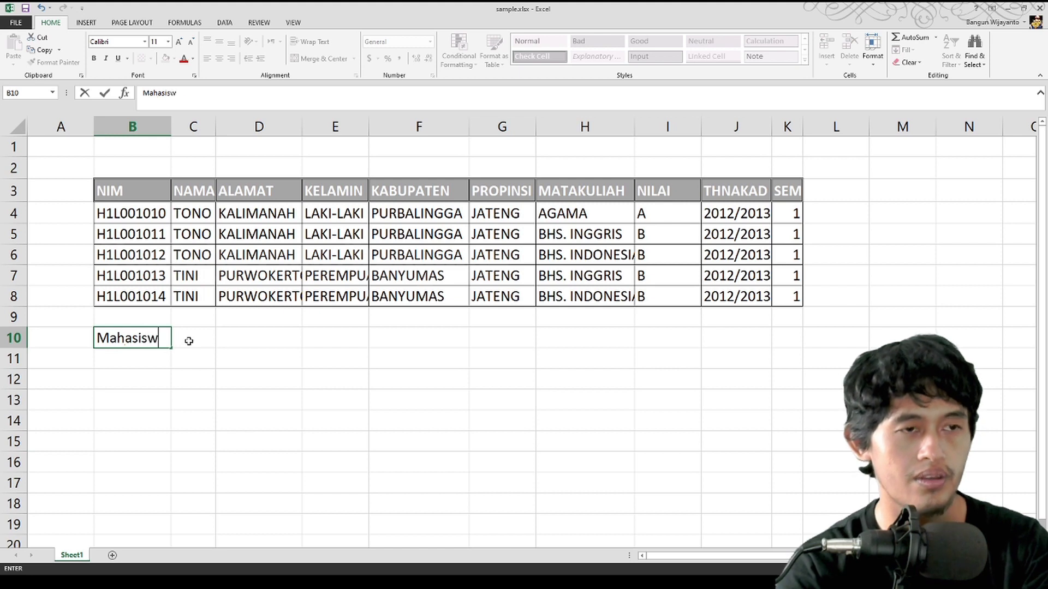
key(BackSpace)
key(BackSpace)
text(a)
key(Return)
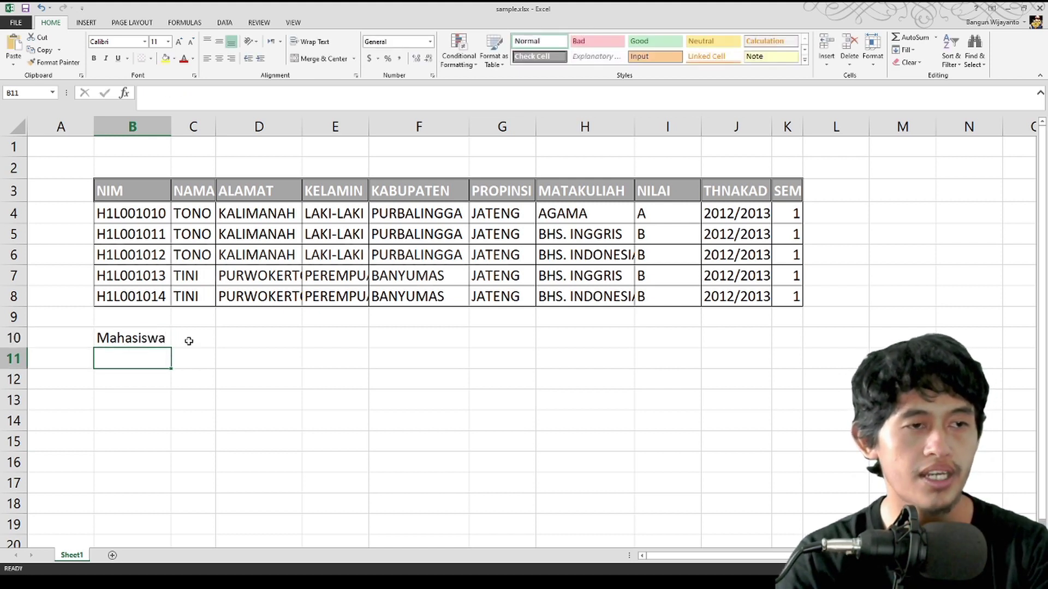
- Add the column headers NIM, NAMA and ALAMAT in B11:D11 under the Mahasiswa title
text(NIM)
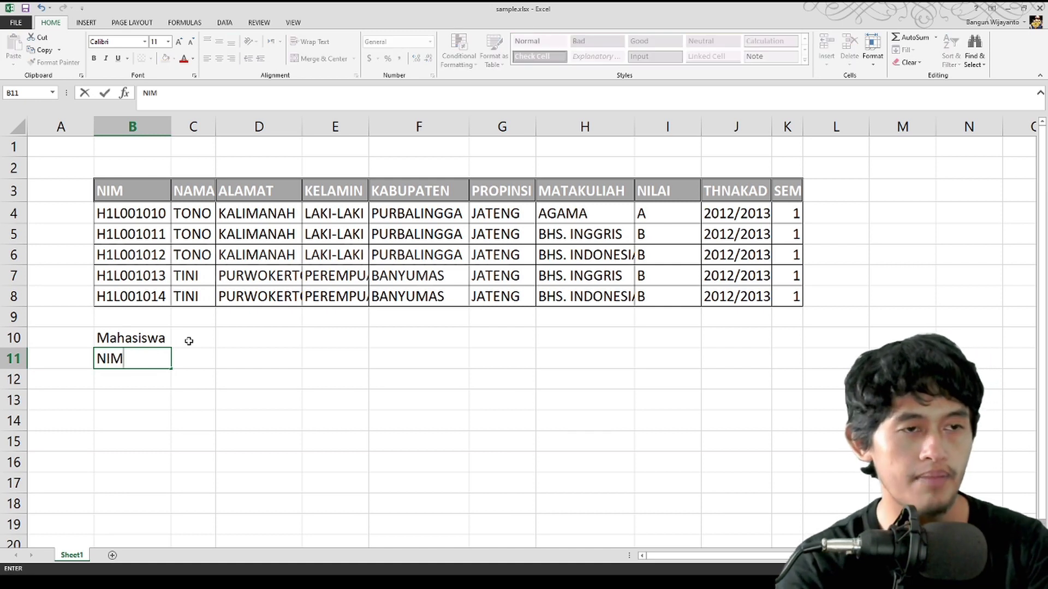
key(Tab)
text(NAMA)
key(Tab)
text(ALAMAT)
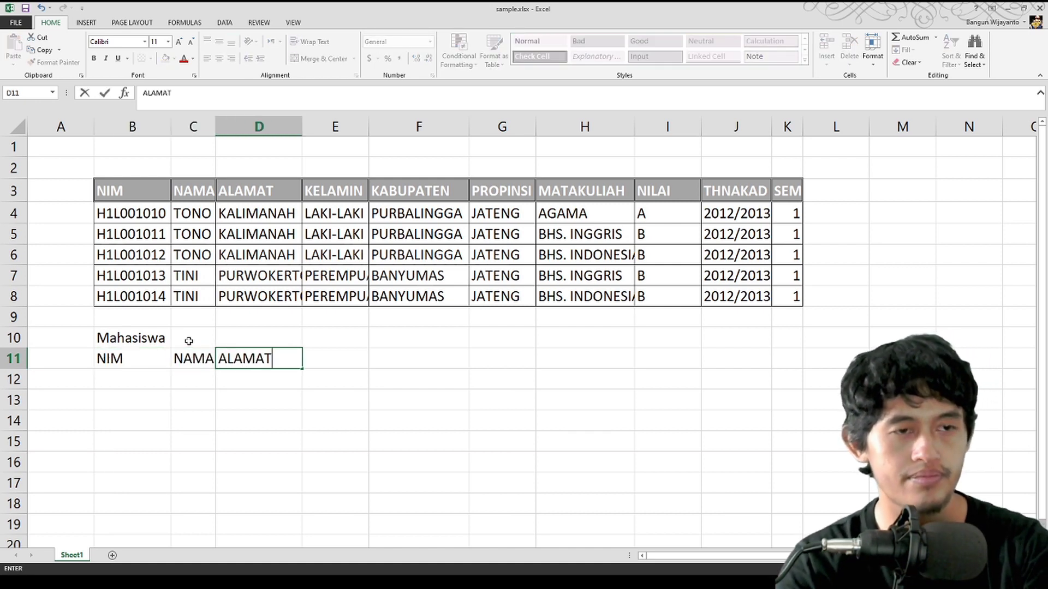
key(Return)
key(Up)
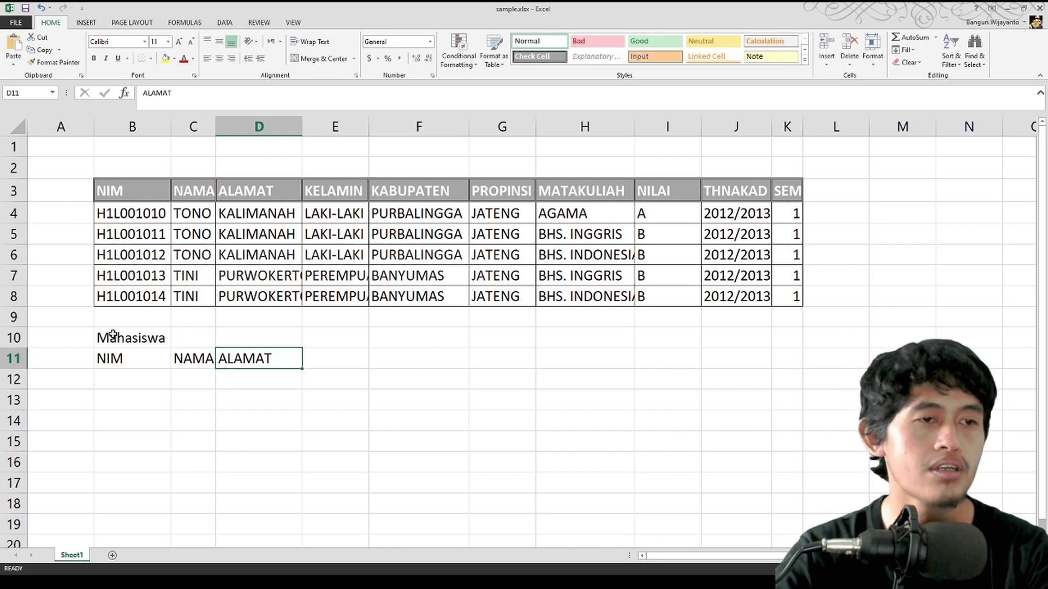
- Title a second table Kelamin in F10 and add the headers IDKELAMIN and NAMAKELAMIN in F11:G11
click(421, 339)
text(Kelamin)
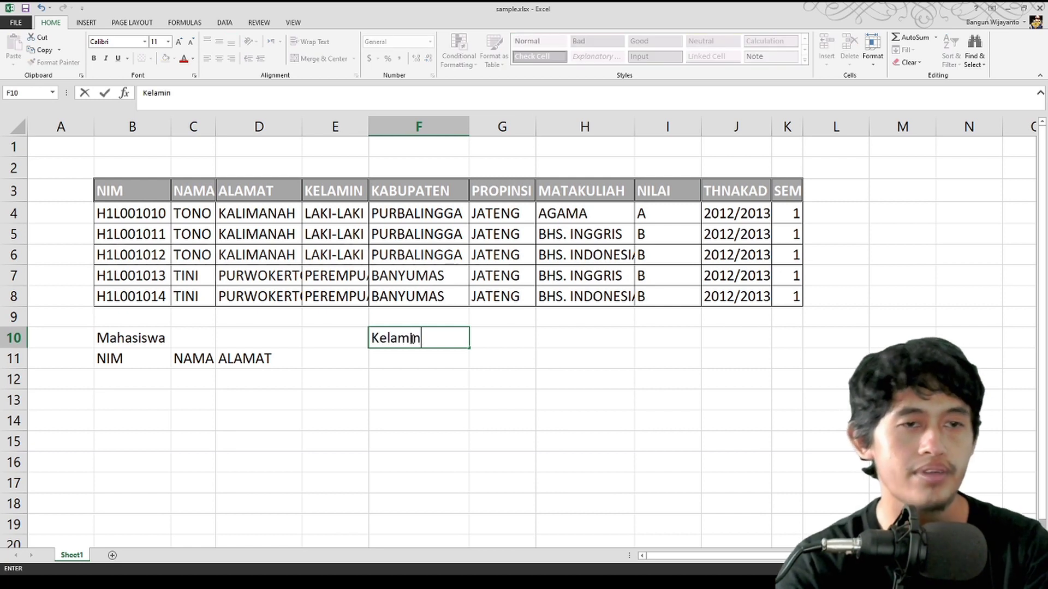
key(Return)
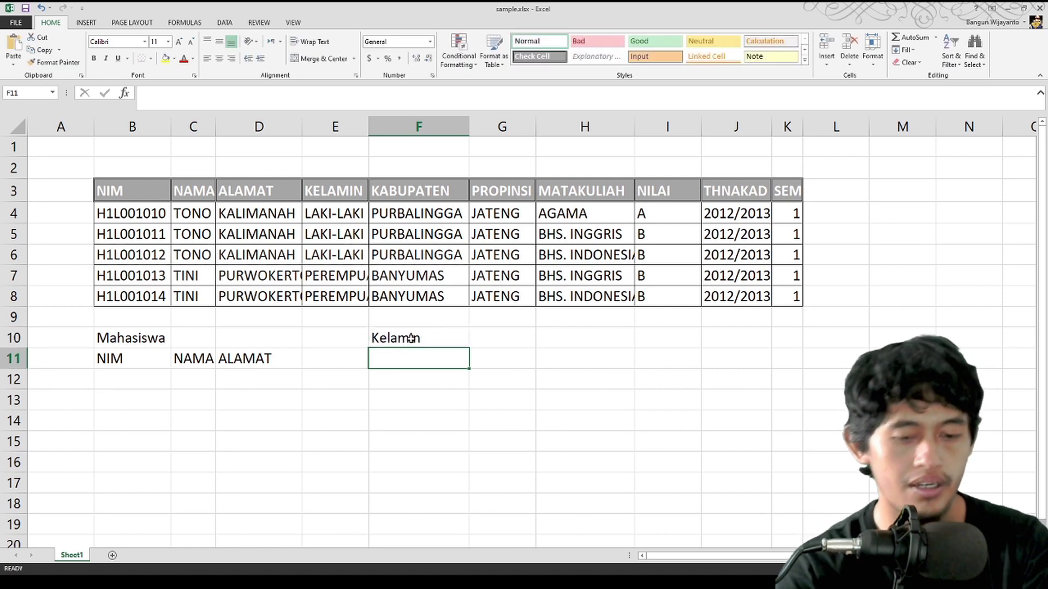
text(IDKELAMIN)
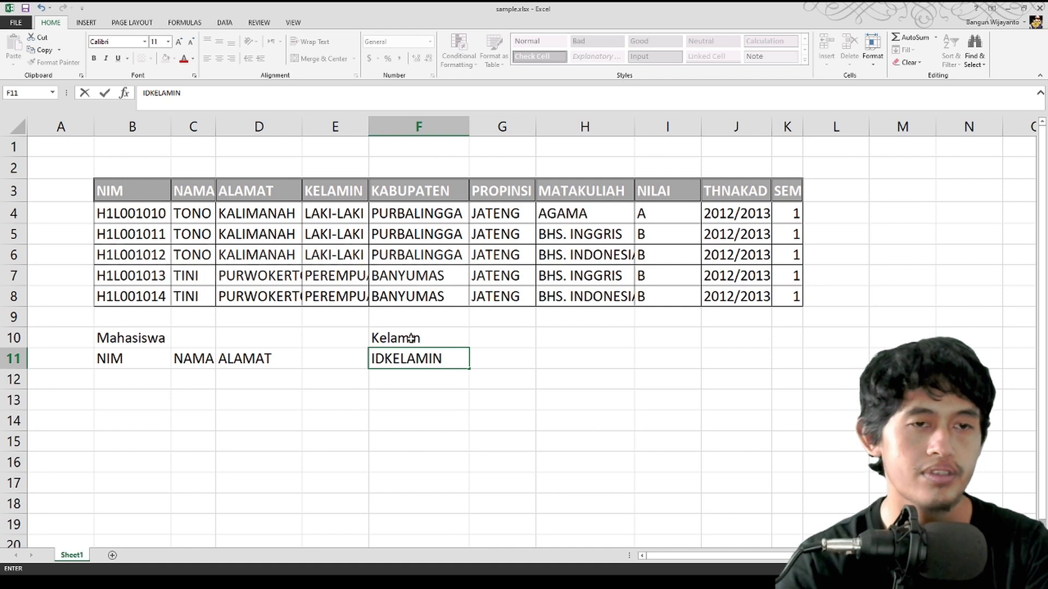
key(Up)
key(Down)
key(Right)
text(NAMAKELAMIN)
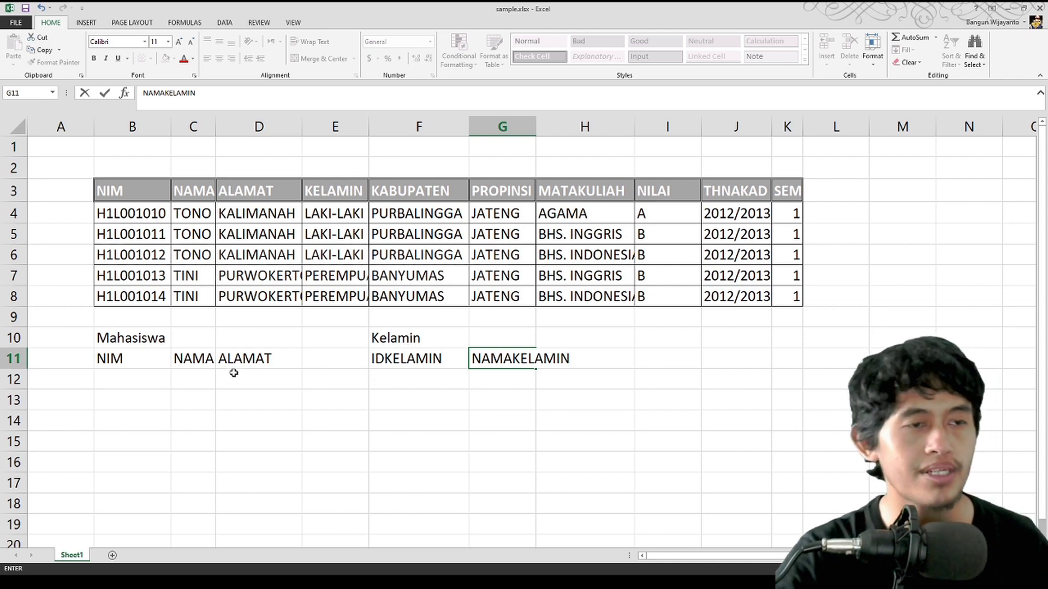
click(133, 378)
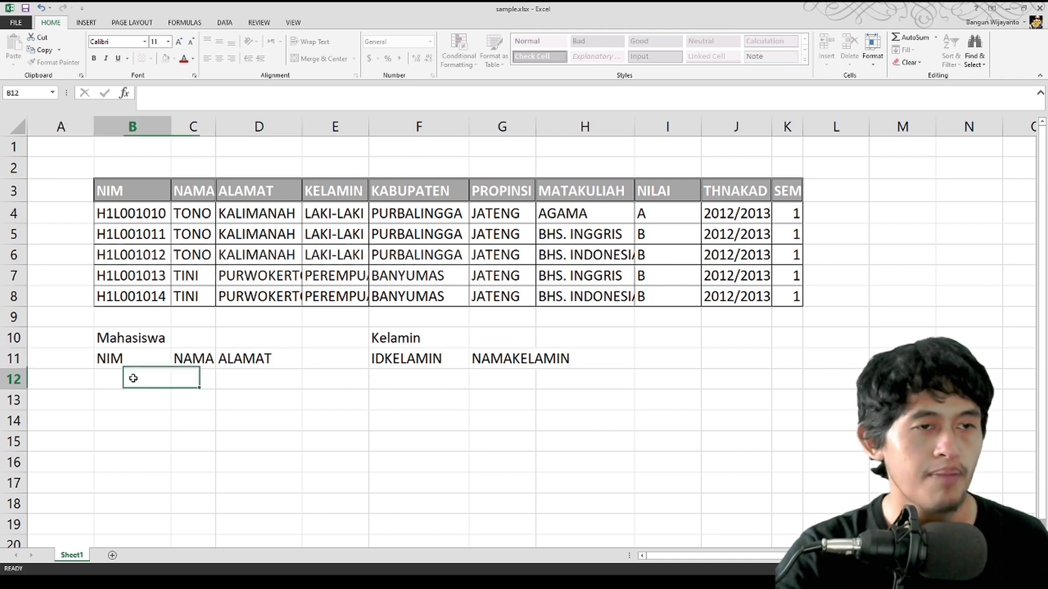
- Mark NIM as the primary key of the Mahasiswa table by changing its header in B11 to NIM (PK)
drag(129, 340, 188, 358)
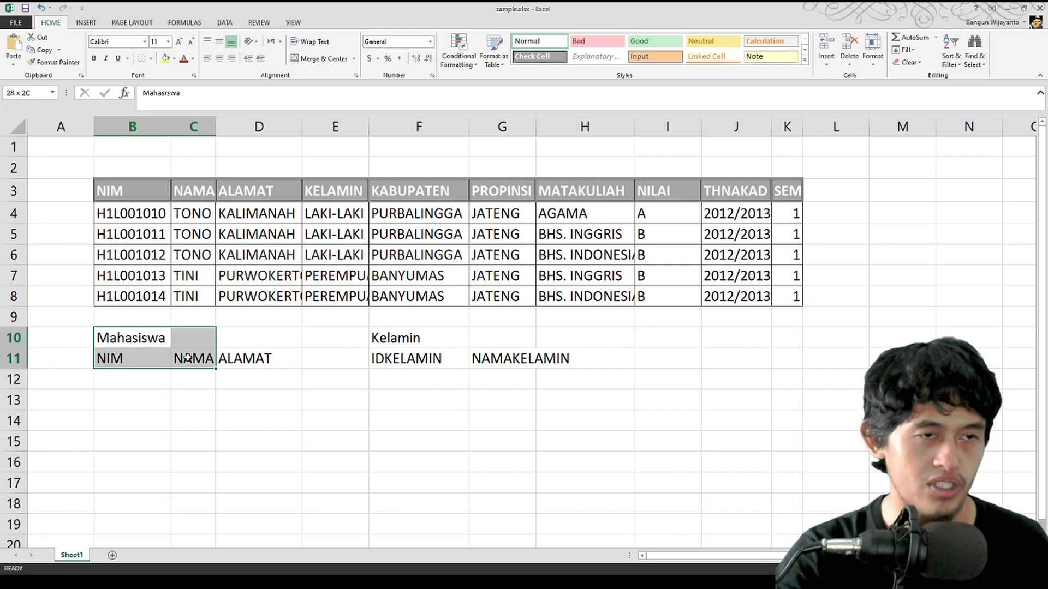
drag(112, 378, 215, 375)
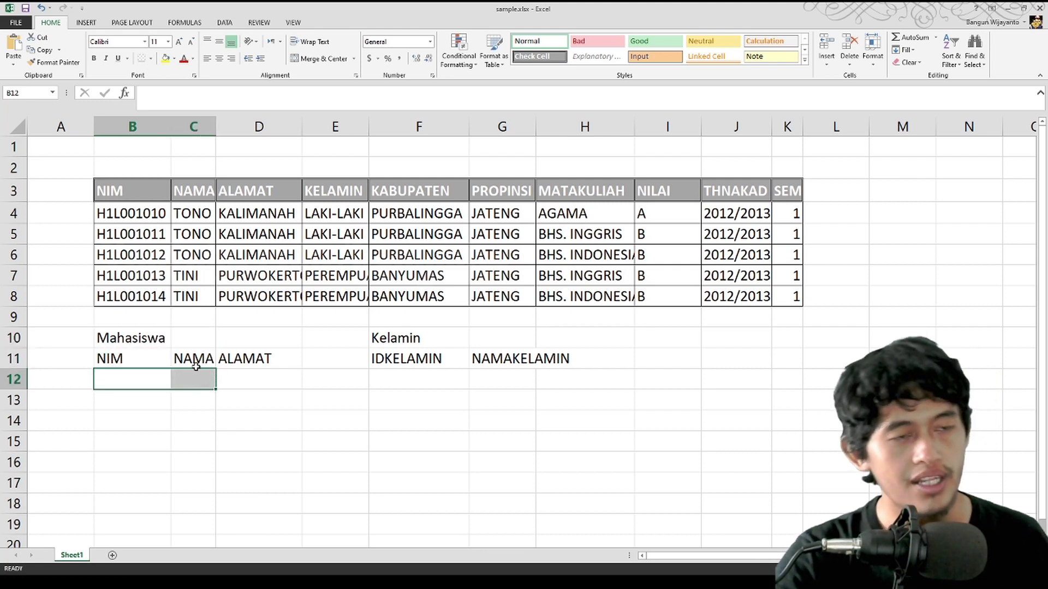
double_click(136, 361)
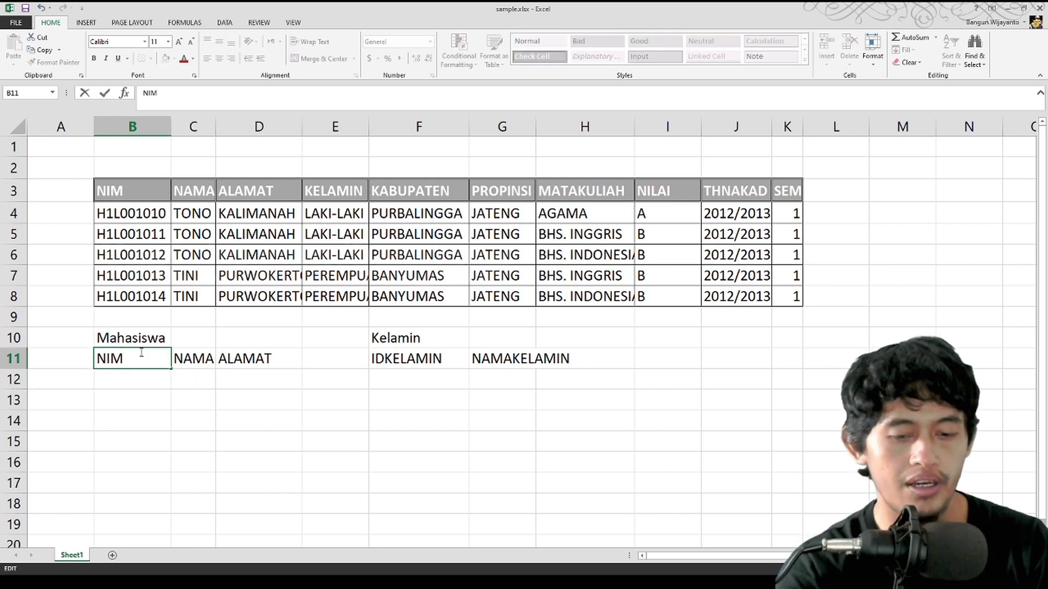
text((PK))
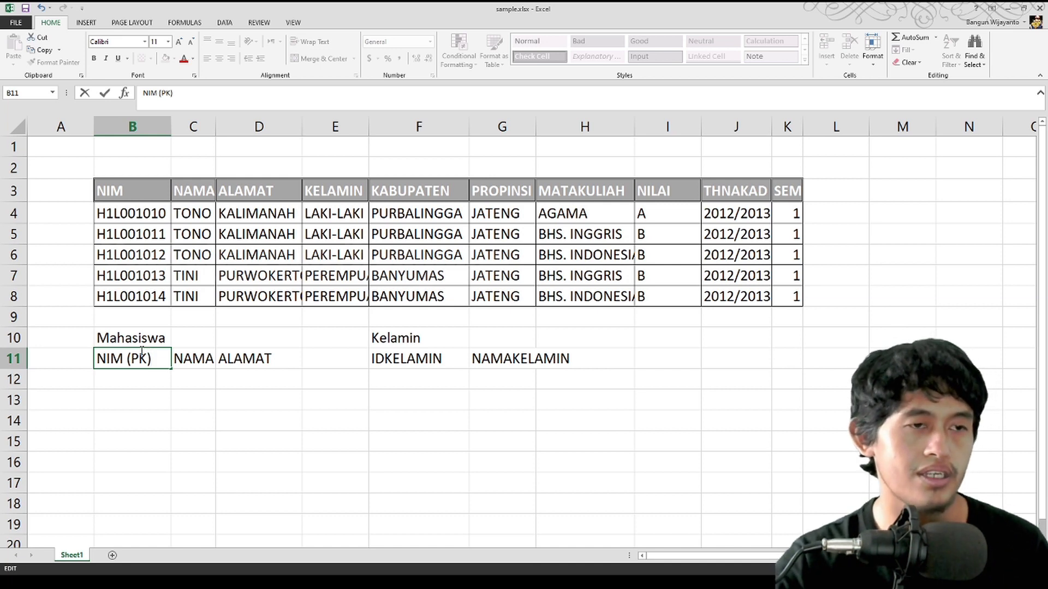
click(134, 375)
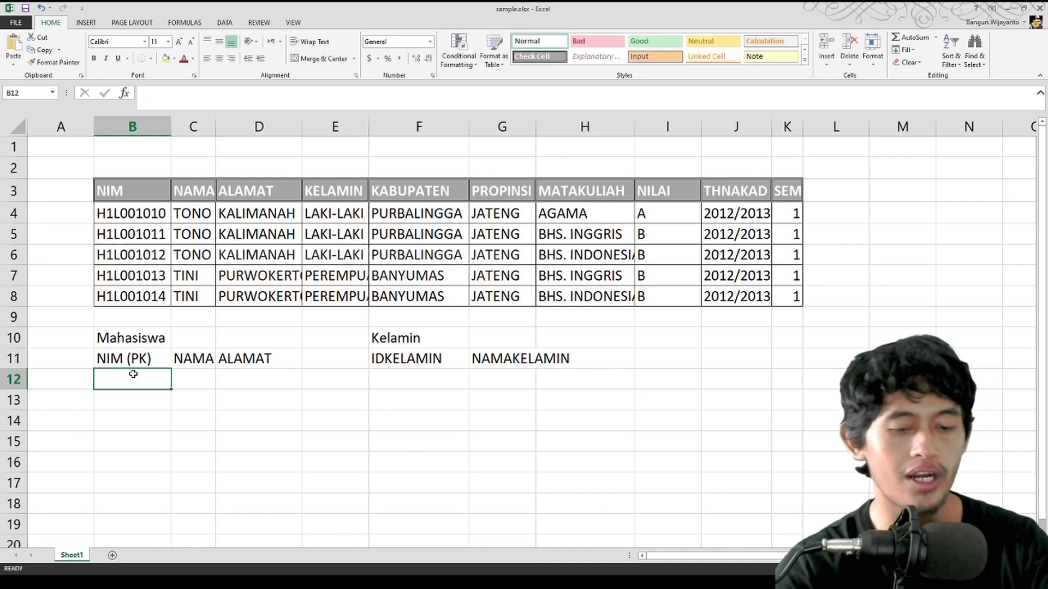
- Enter a sample record in row 12 of the Mahasiswa table, filling in the student number and the student's name
text(H1A)
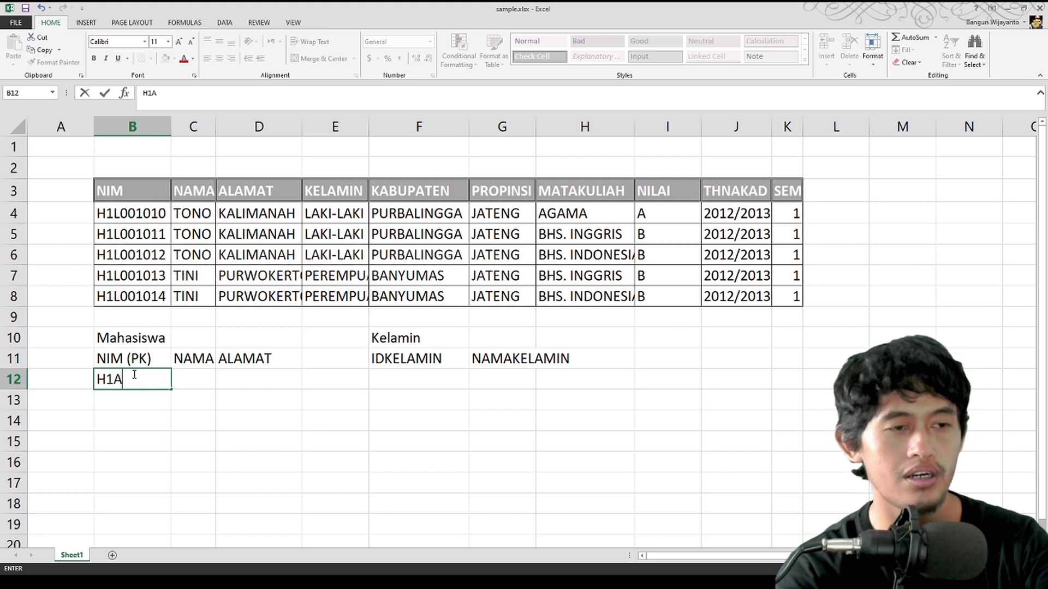
text(001001)
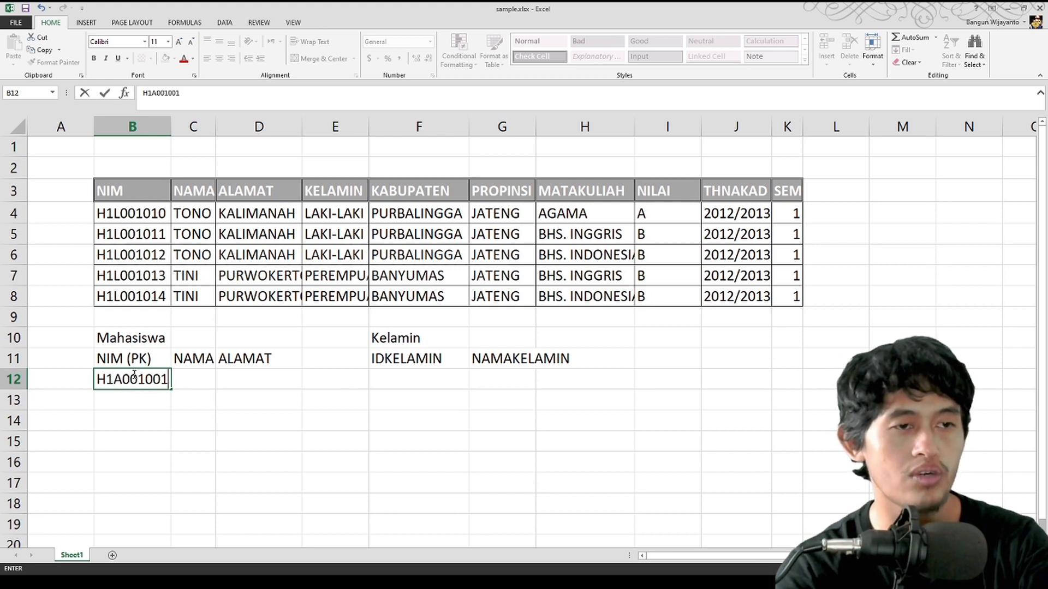
key(Tab)
text(Tom)
key(BackSpace)
text(n)
text(d)
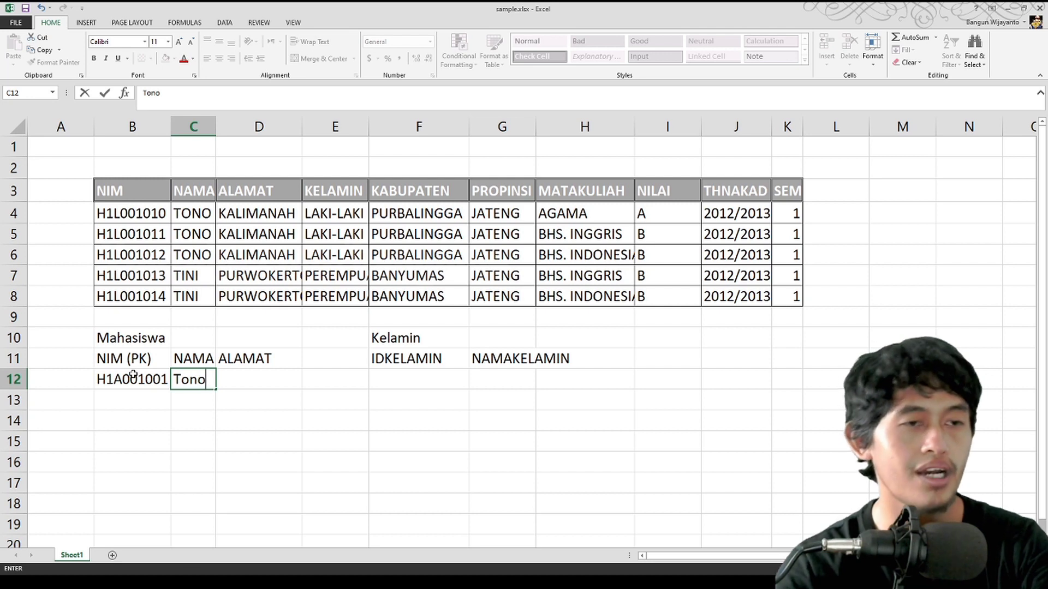
key(BackSpace)
text(o)
key(Return)
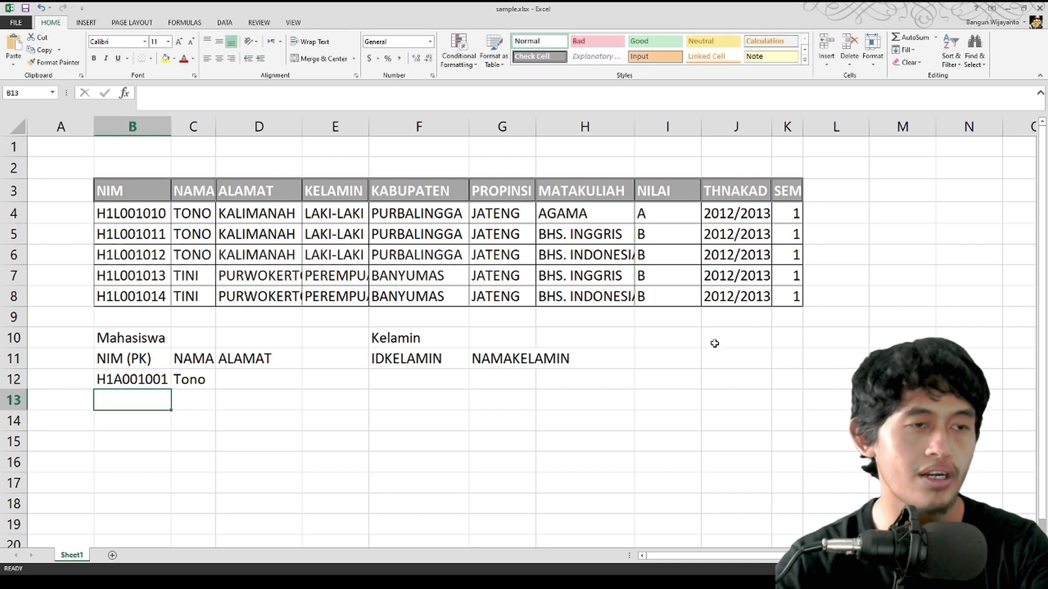
- Enter a second Mahasiswa record in row 13, repeating the student number from B12 with a different student's name
text(HJ)
text(1A001001)
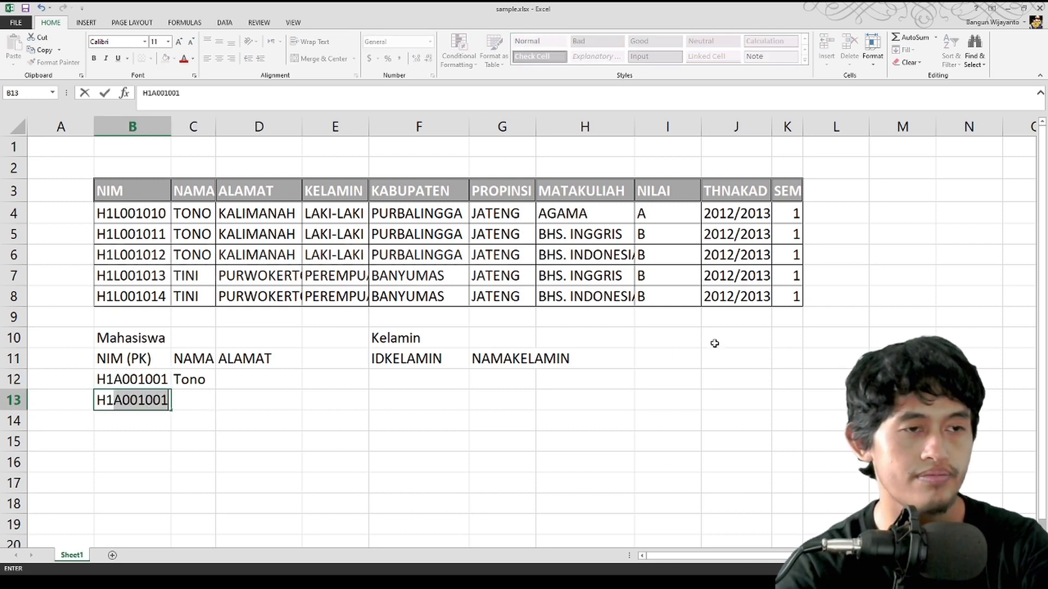
key(Tab)
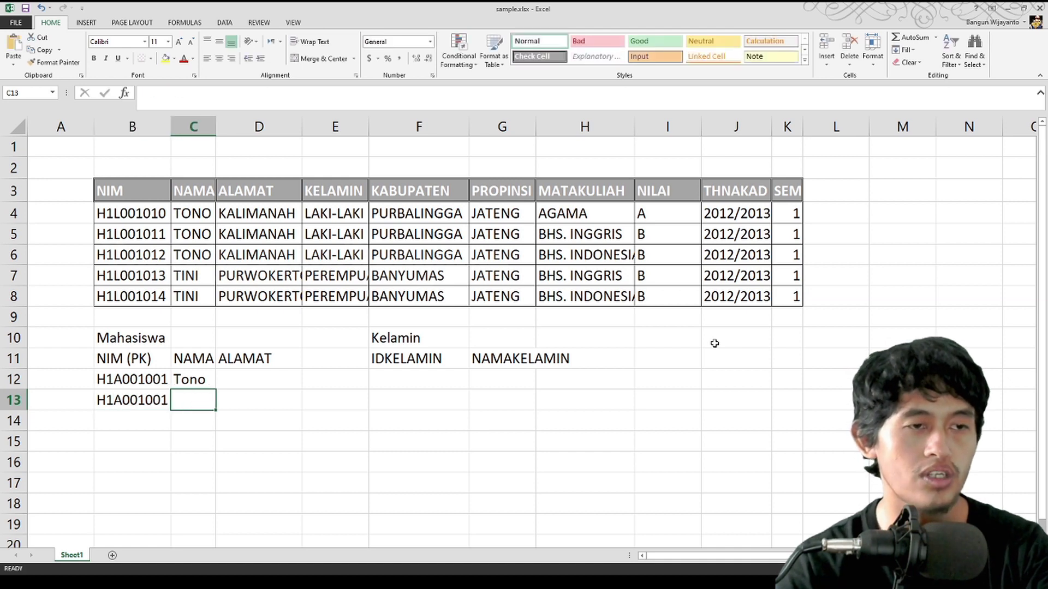
text(Tini)
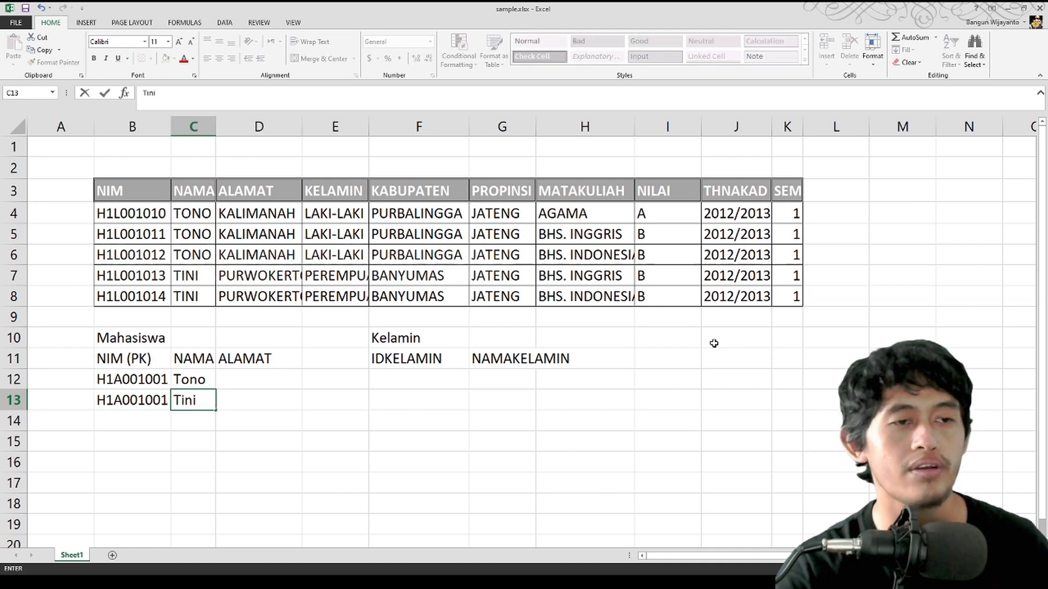
key(Return)
key(Up)
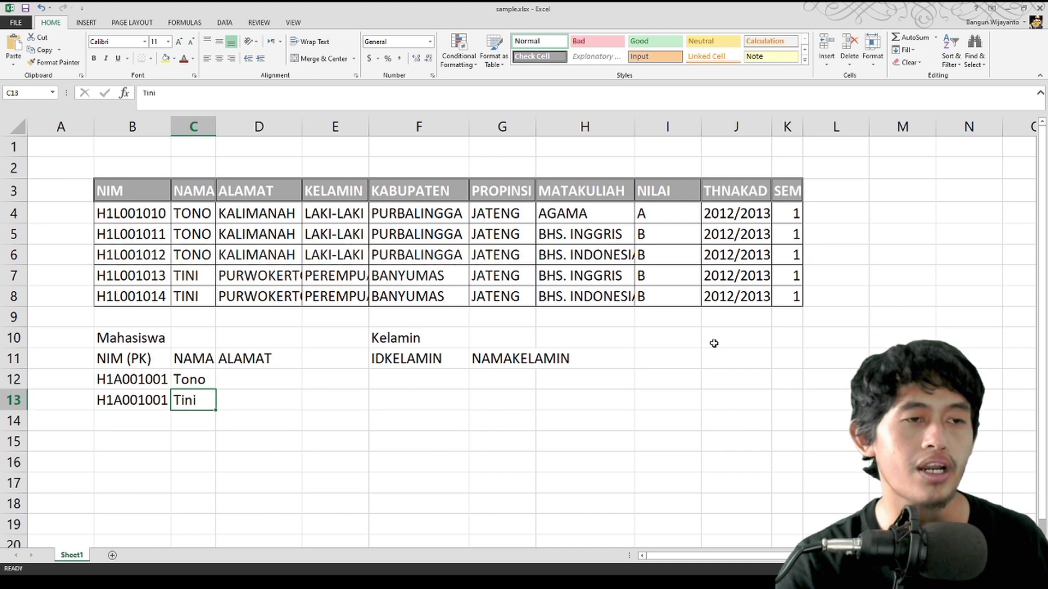
key(Left)
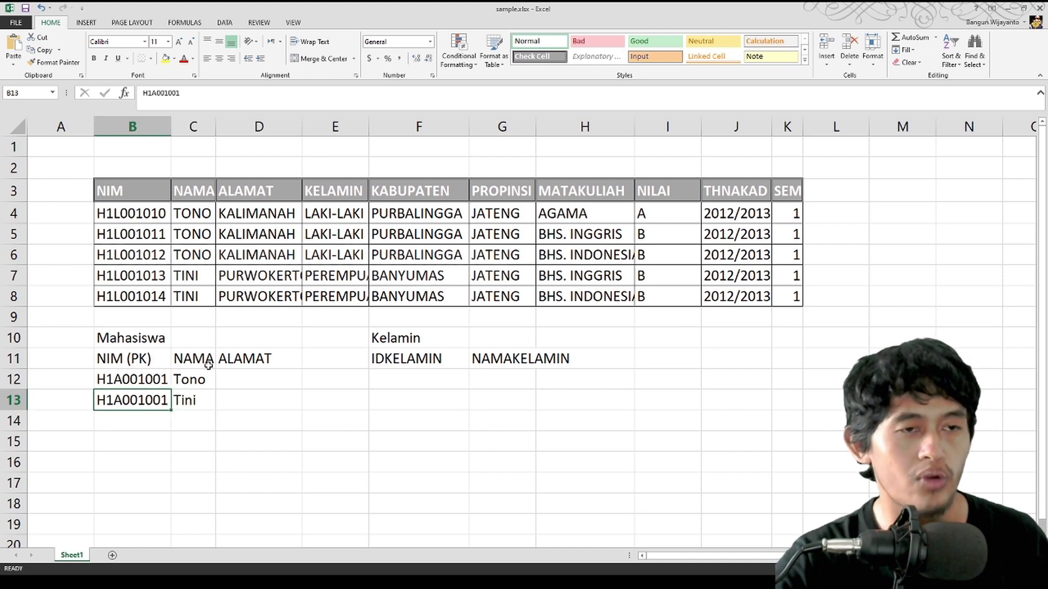
drag(158, 380, 182, 400)
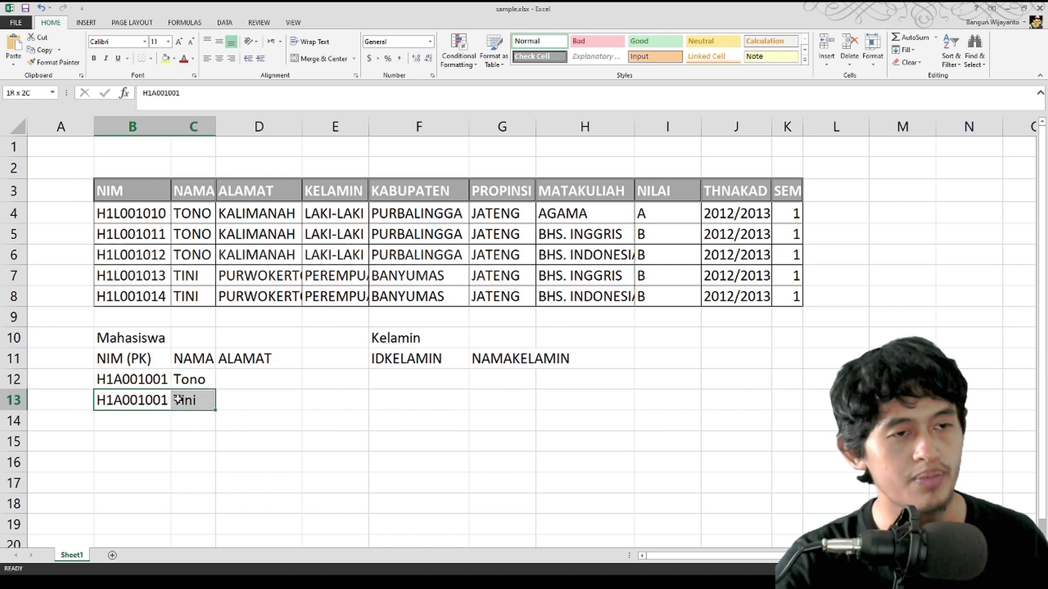
- Make the student number in B13 unique by changing its last digit to 2
double_click(164, 401)
key(BackSpace)
text(2)
click(200, 398)
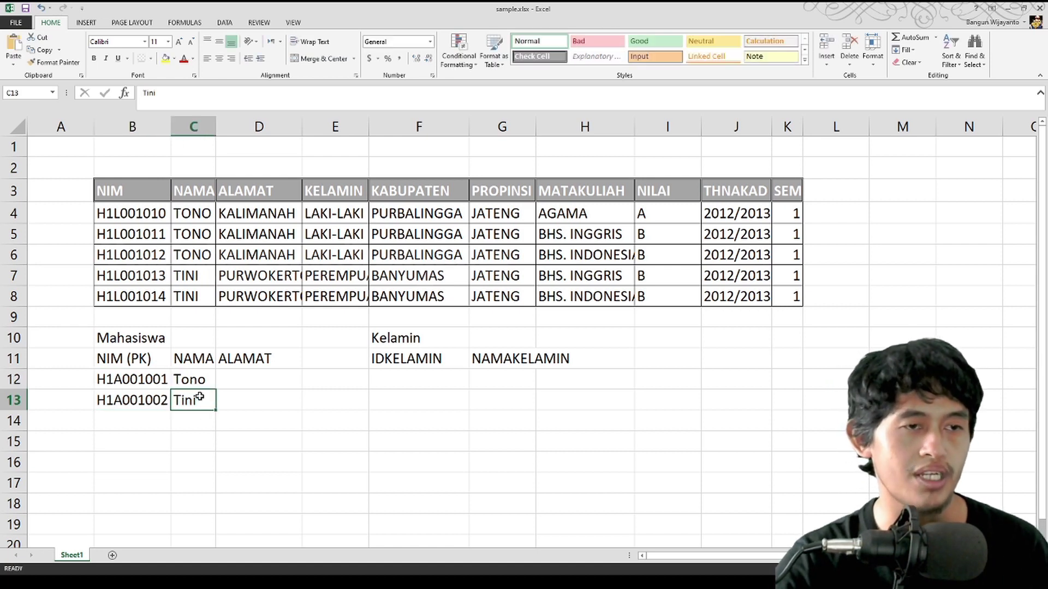
drag(150, 383, 150, 398)
click(141, 361)
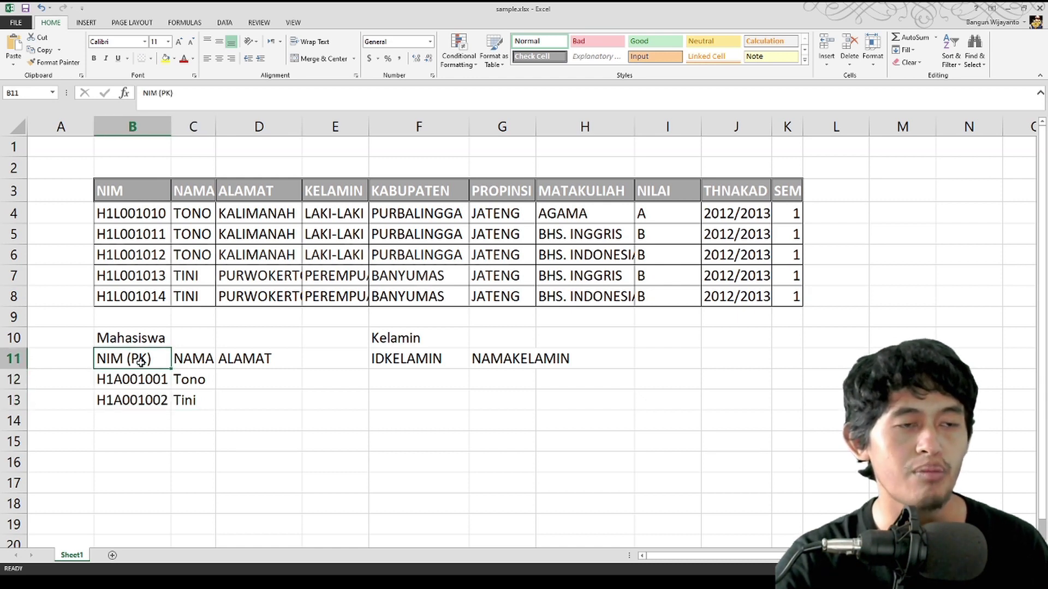
drag(141, 379, 141, 399)
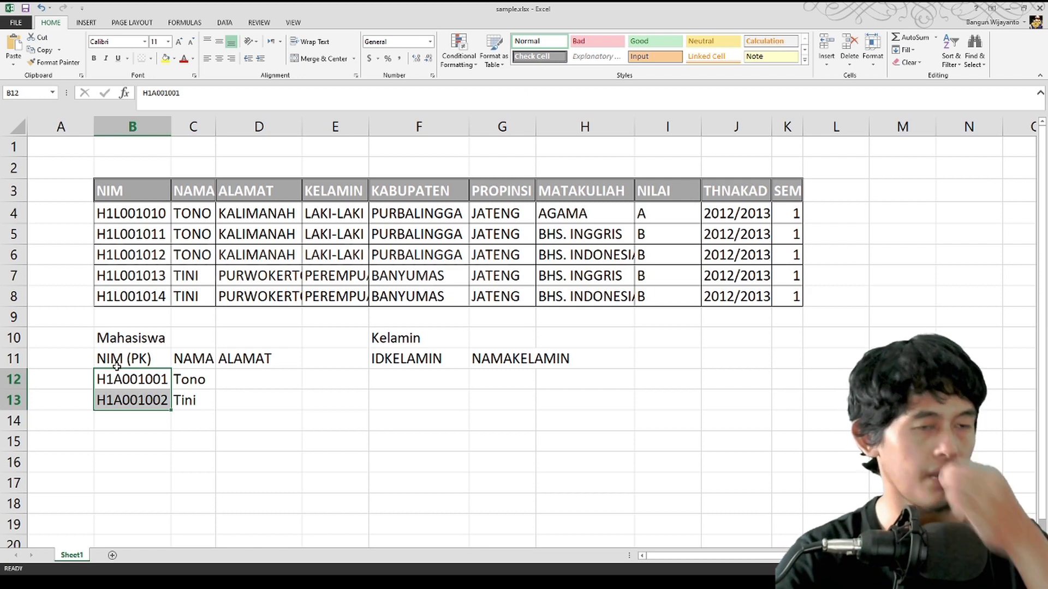
- Try a duplicate primary key by changing the last digit of the student number in B13 to 1
double_click(163, 401)
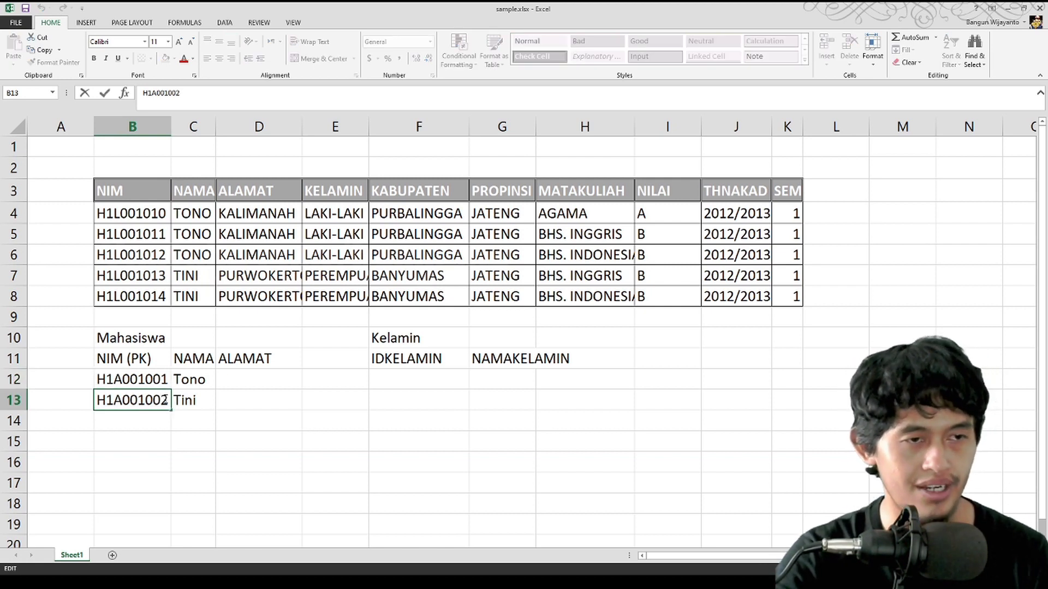
key(shift+Left)
text(1)
click(192, 397)
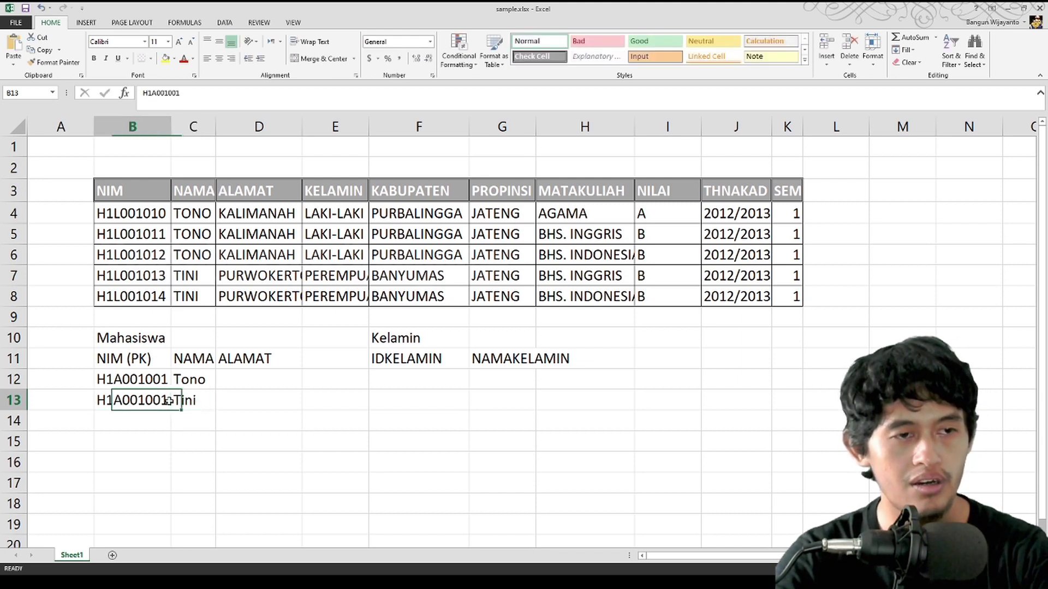
- Restore the unique student number in B13 by setting its last digit back to 2
double_click(163, 401)
key(shift+Left)
text(2)
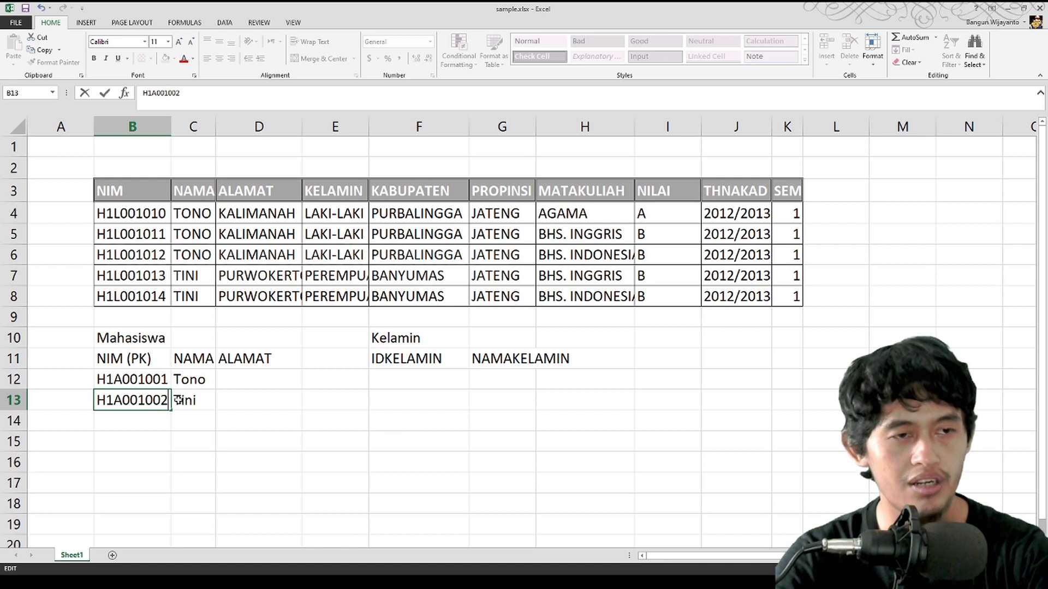
click(198, 403)
- Change the student's name in C13 to the same name as in C12
double_click(207, 401)
key(BackSpace)
key(BackSpace)
key(BackSpace)
text(ono)
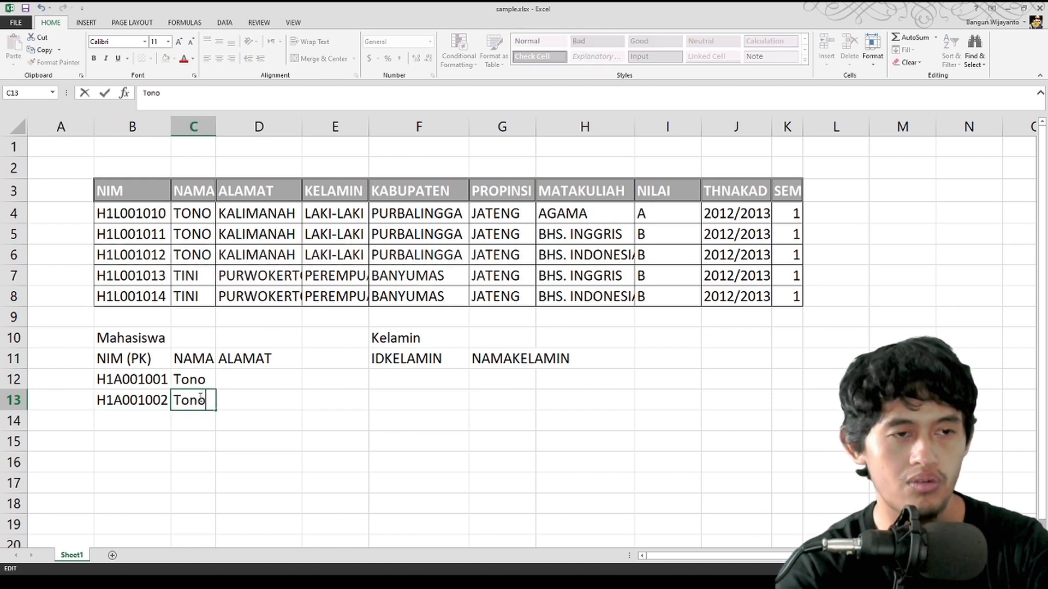
key(Return)
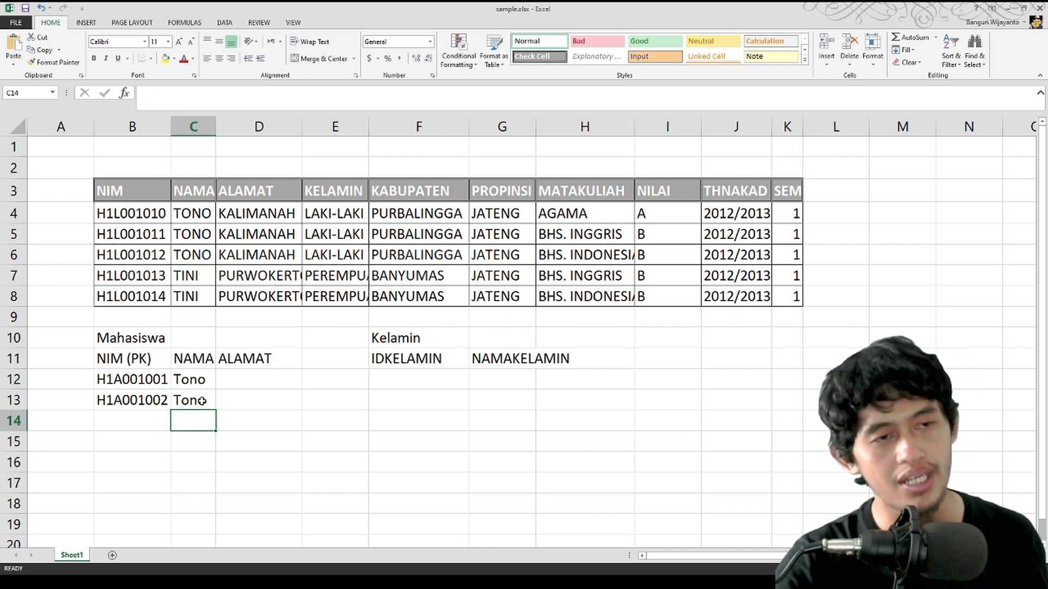
drag(143, 382, 143, 401)
click(186, 391)
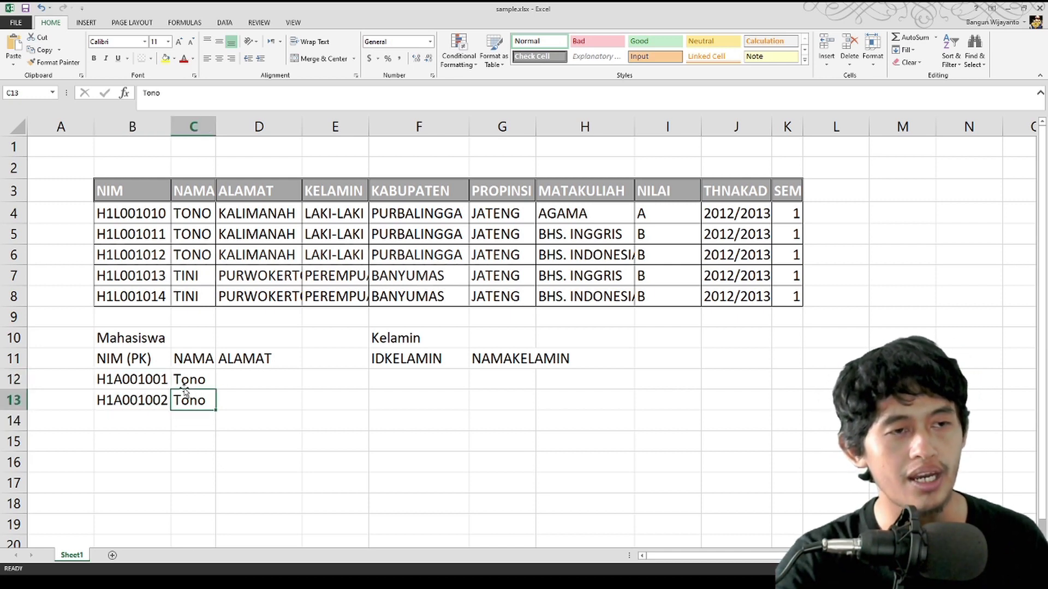
click(117, 361)
click(125, 382)
click(139, 401)
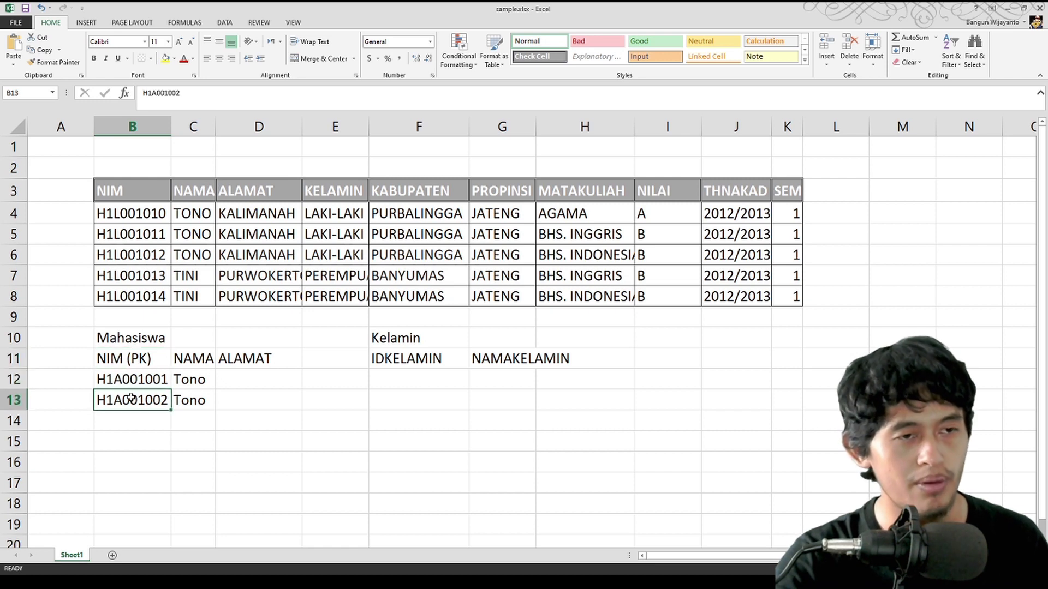
- Clear both sample records from B12:C13 of the Mahasiswa table
click(187, 397)
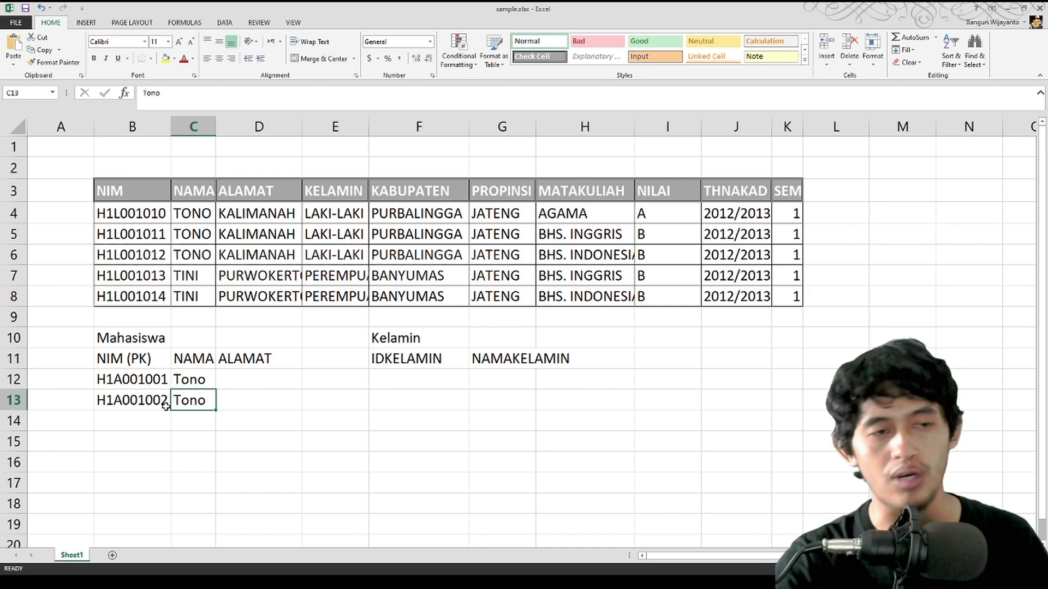
drag(161, 405, 188, 384)
key(Delete)
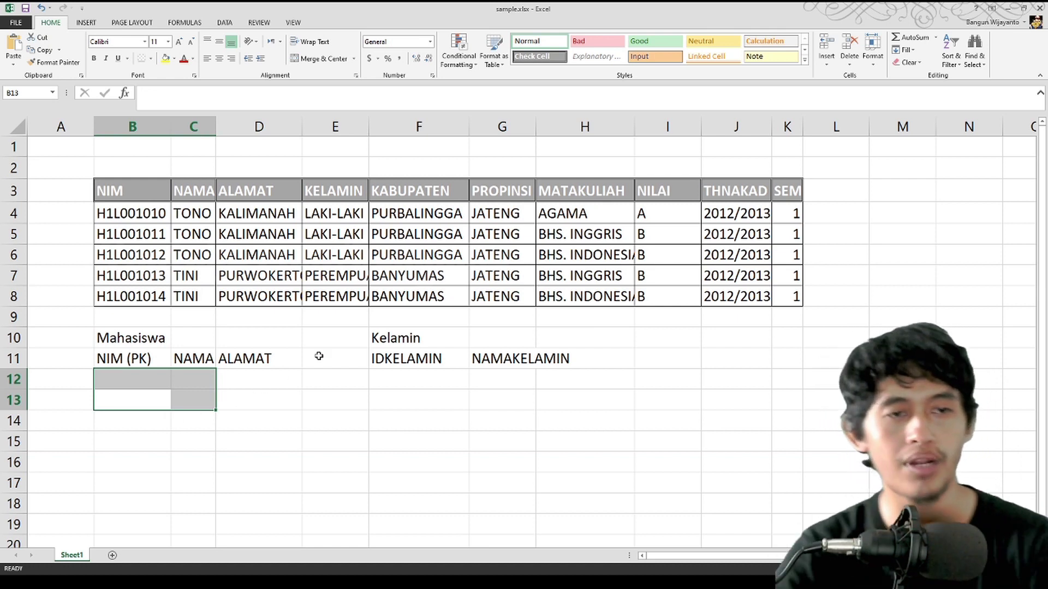
- Mark IDKELAMIN as the primary key of the Kelamin table by changing its header in F11 to IDKELAMIN (PK)
click(447, 360)
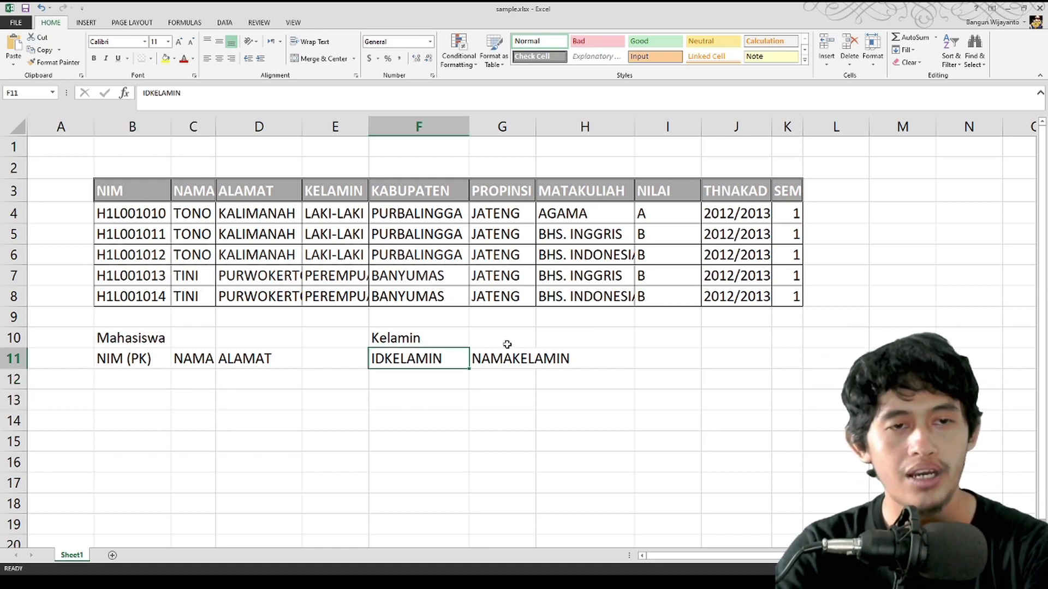
click(502, 360)
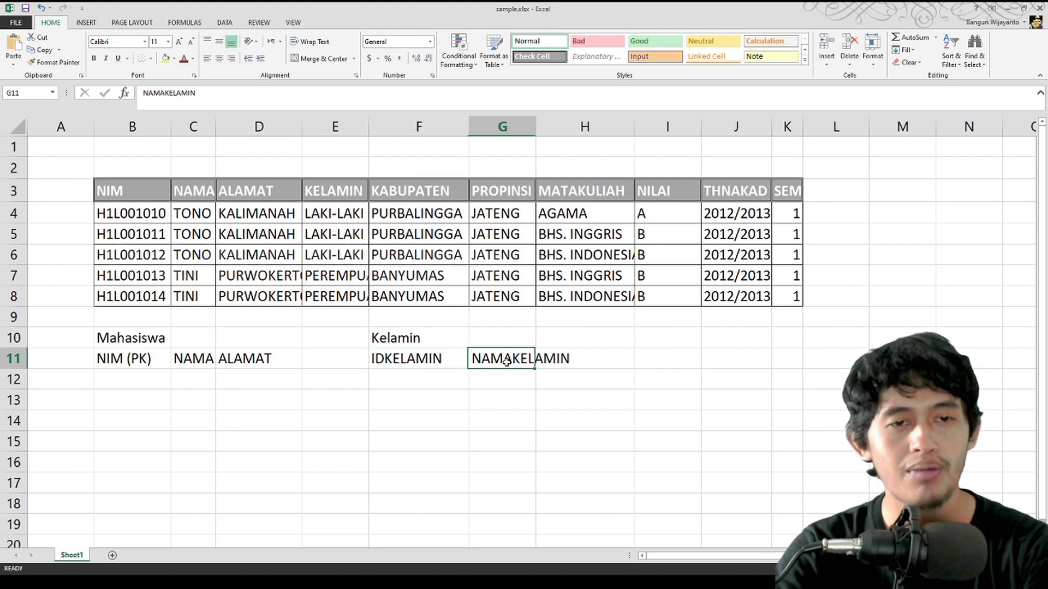
double_click(440, 358)
text((PK)
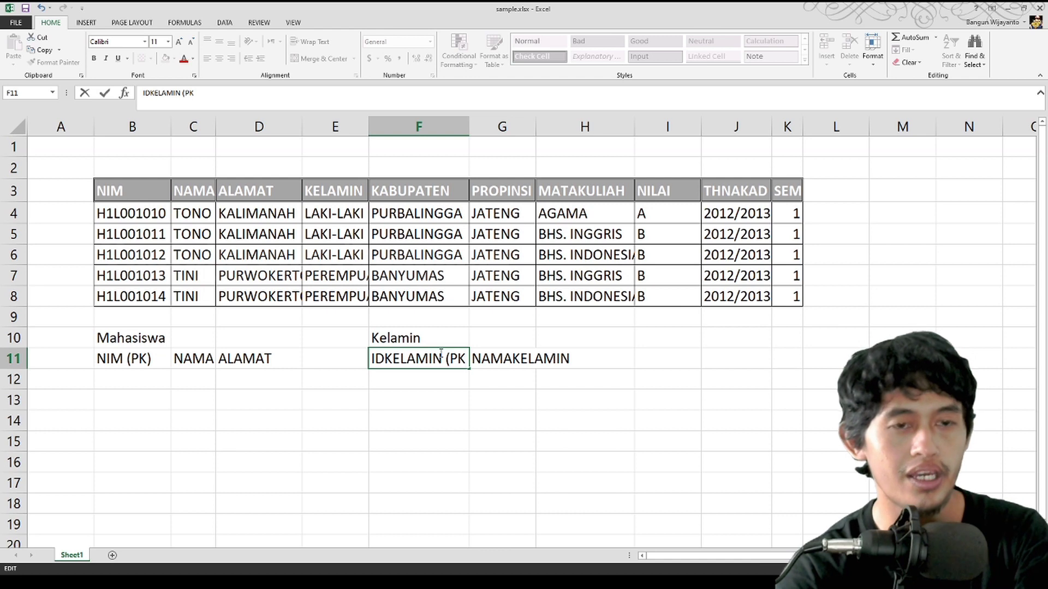
text())
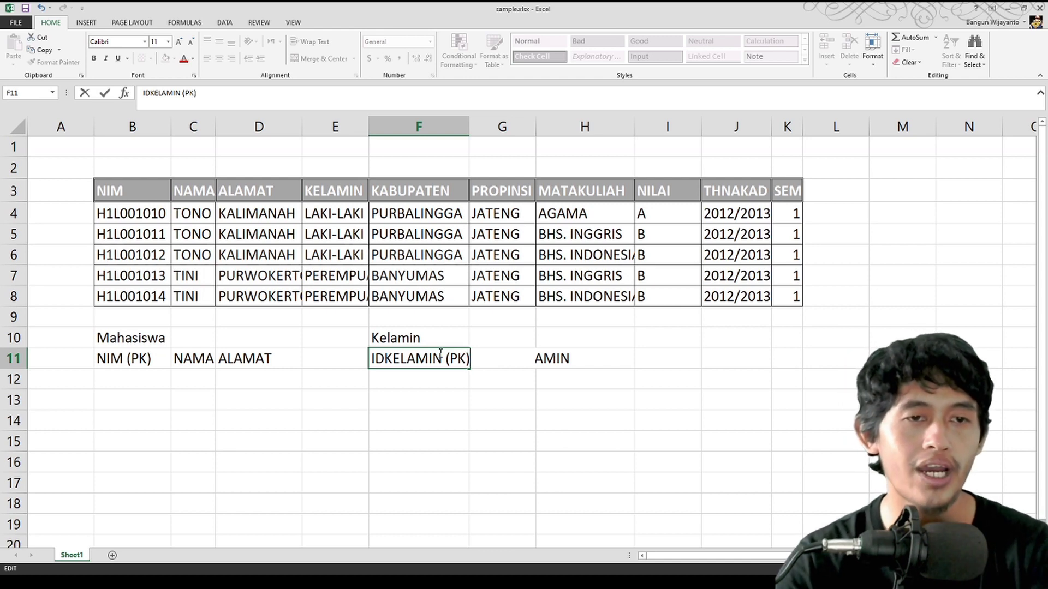
key(Return)
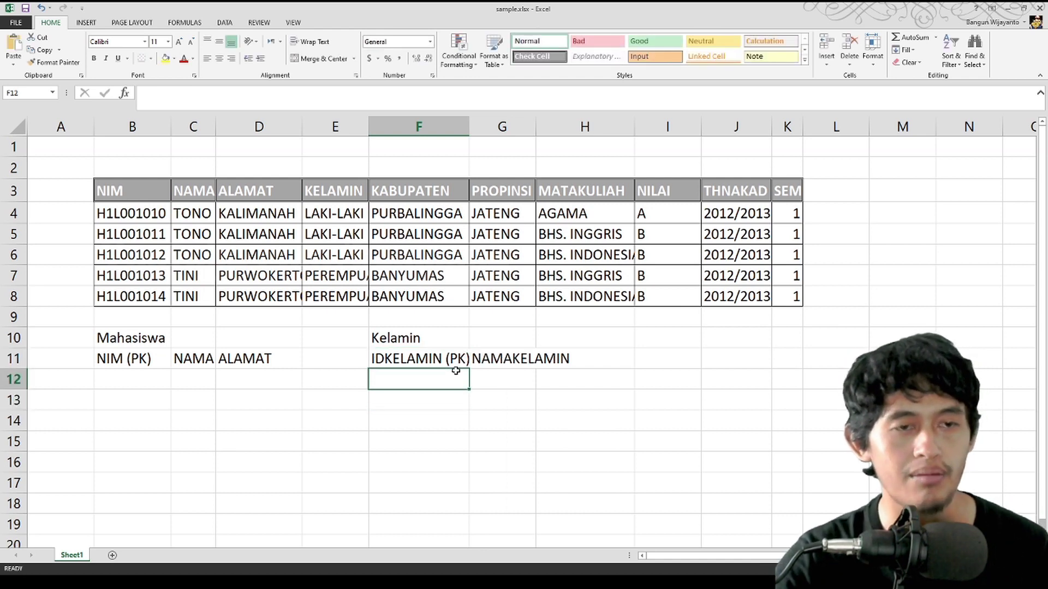
- Enter the first Kelamin record in row 12 with IDKELAMIN 1 and NAMAKELAMIN Pria
text(1)
click(491, 372)
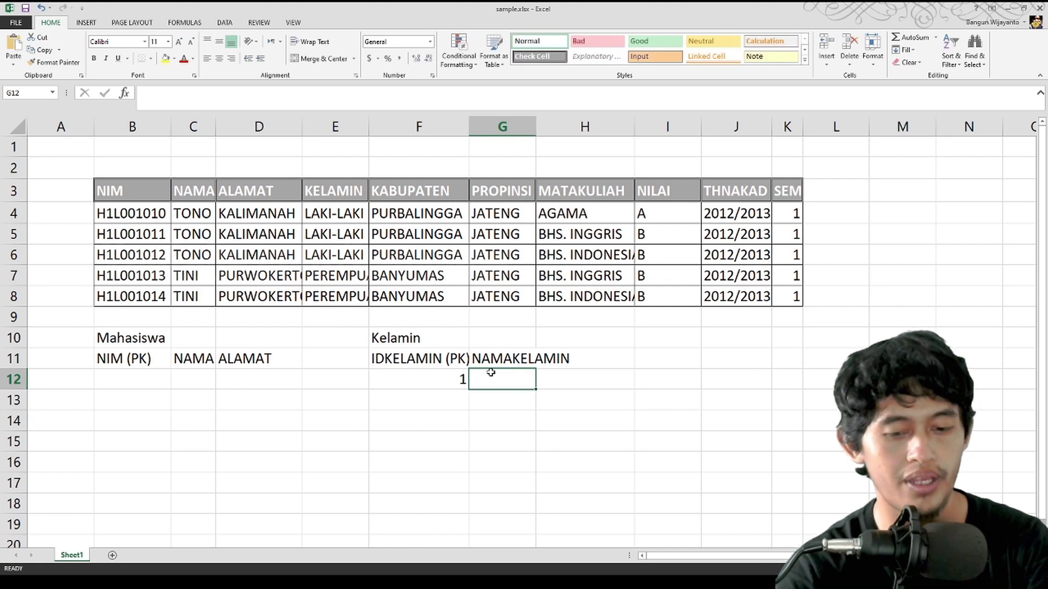
text(Pria)
key(Return)
- Enter the second Kelamin record in row 13 with IDKELAMIN 2 and NAMAKELAMIN Wanita
text(2)
key(Tab)
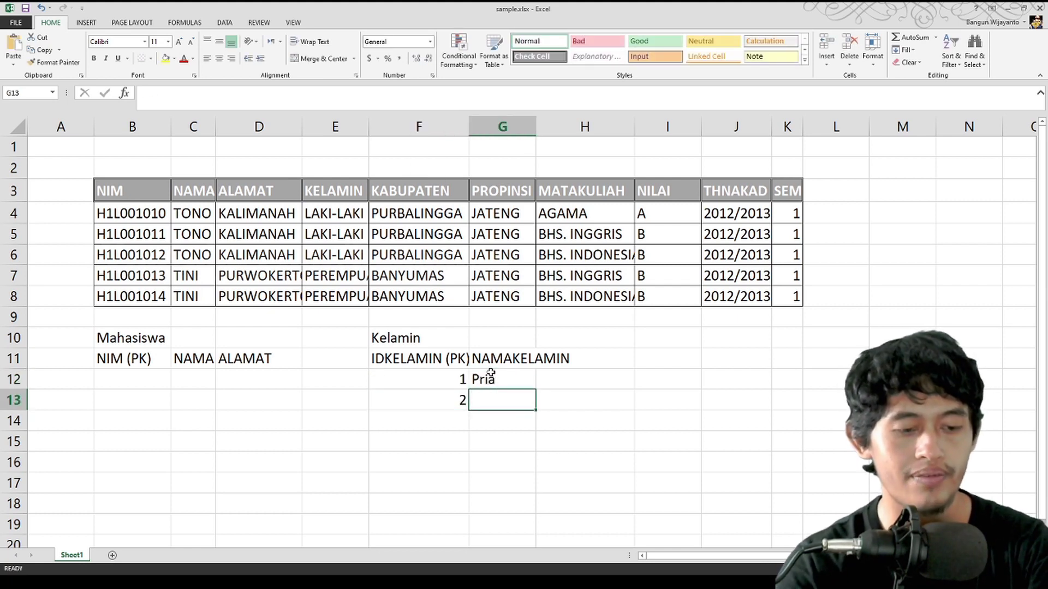
text(Wni)
key(BackSpace)
text(nti)
key(BackSpace)
key(BackSpace)
text(ita)
key(Return)
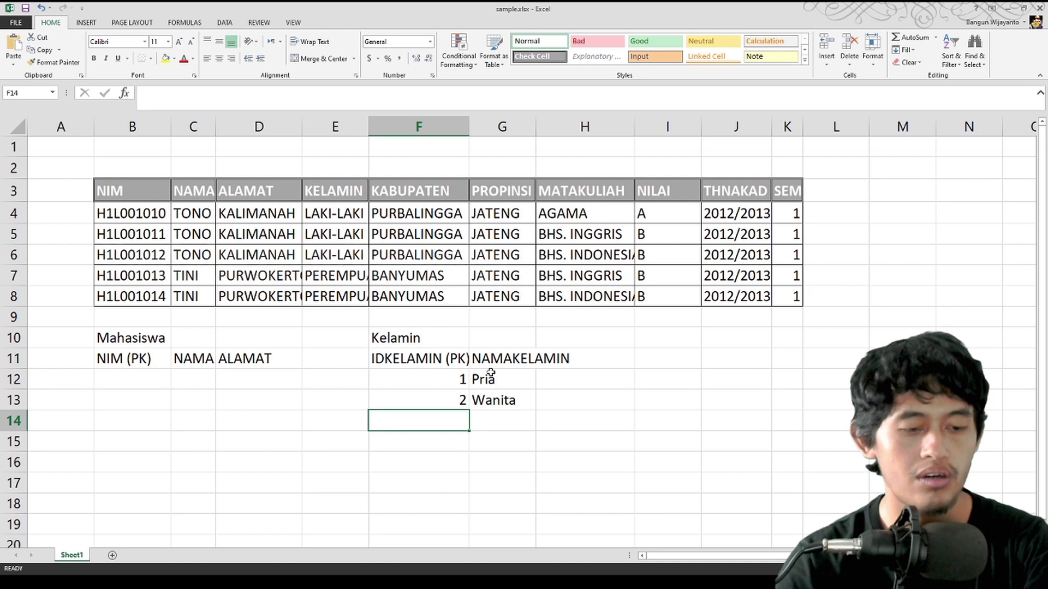
- Add a Kelamin record with a duplicate key in row 14, using IDKELAMIN 2 and NAMAKELAMIN Cewek
text(2)
key(Tab)
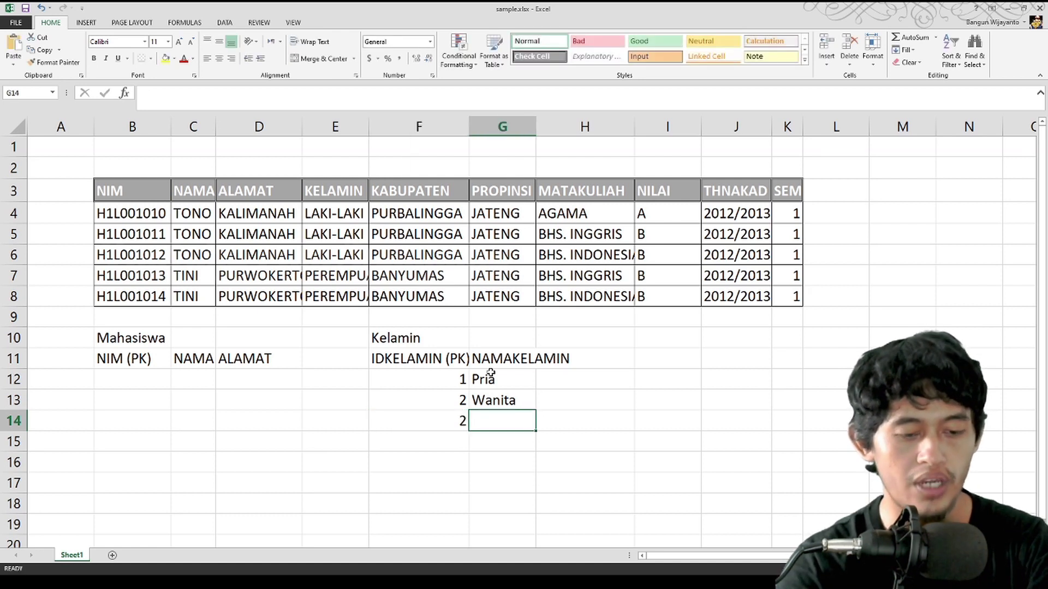
text(Cewek)
key(Return)
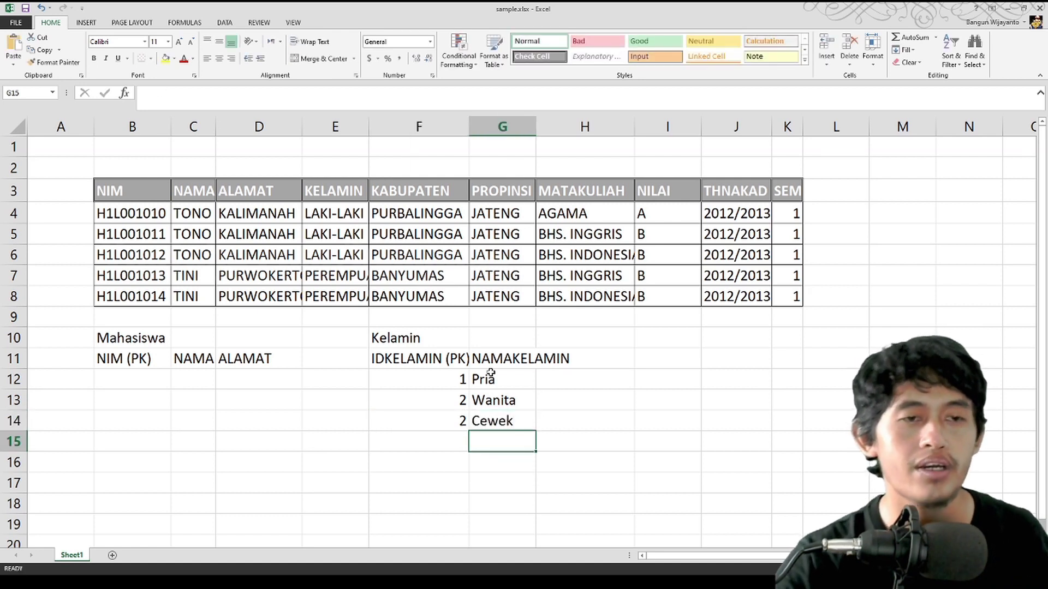
- Clear the duplicate-key record from F14:G14 of the Kelamin table
click(442, 360)
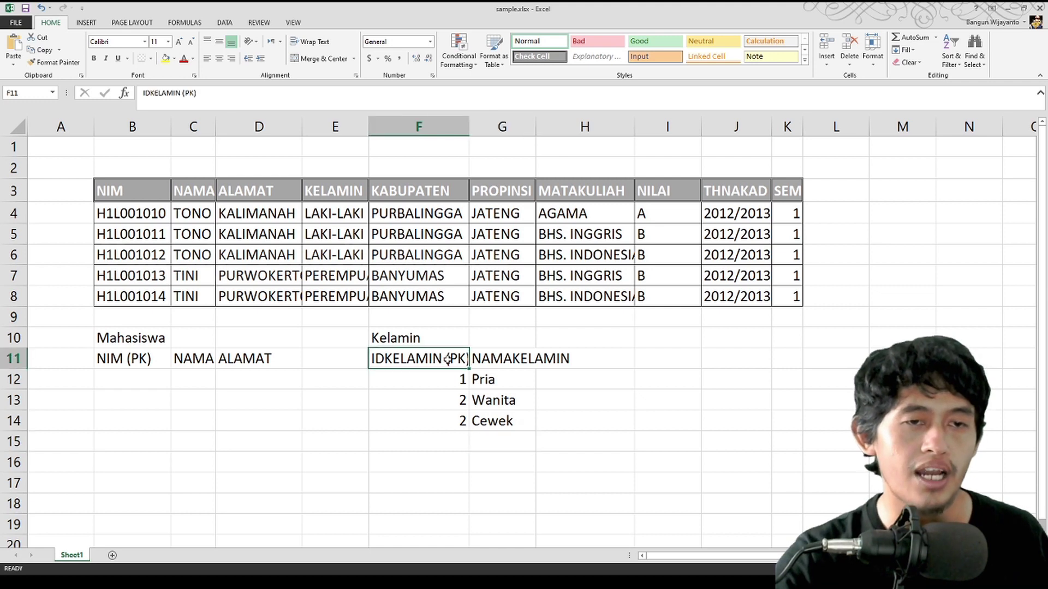
drag(451, 362, 451, 379)
drag(452, 425, 477, 415)
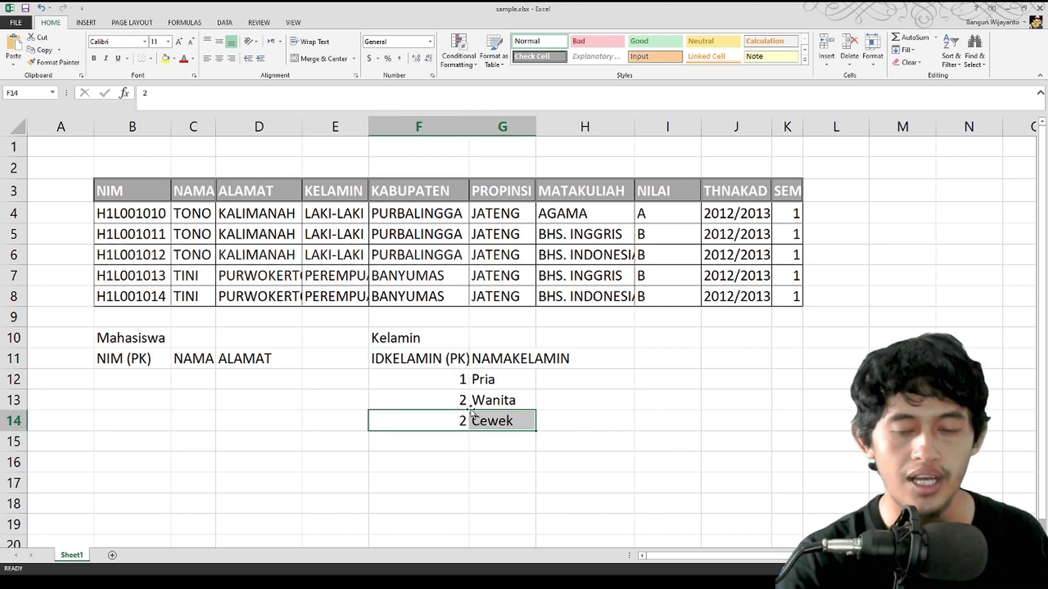
key(Delete)
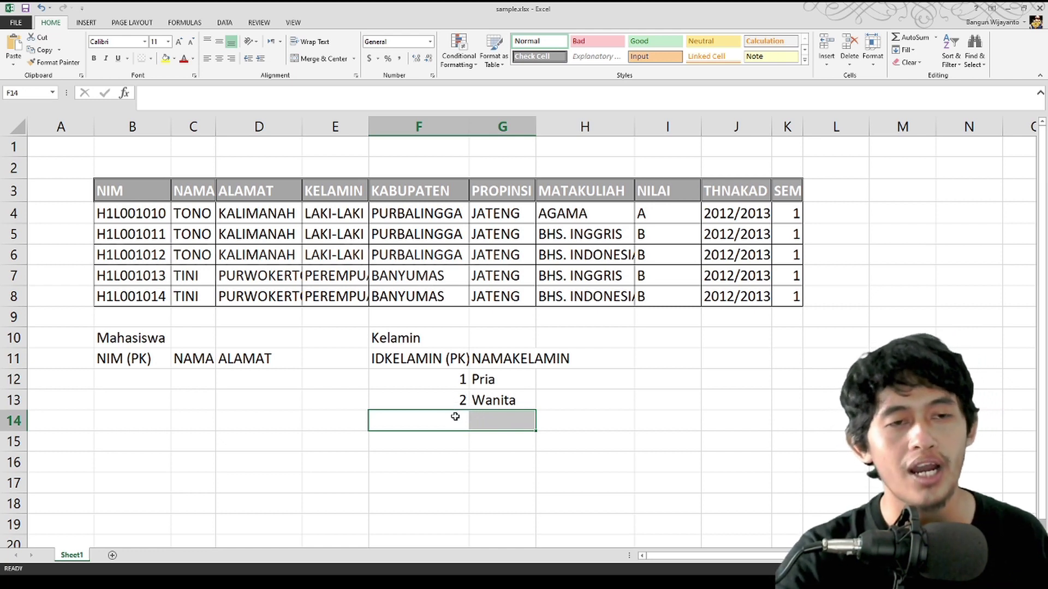
click(458, 359)
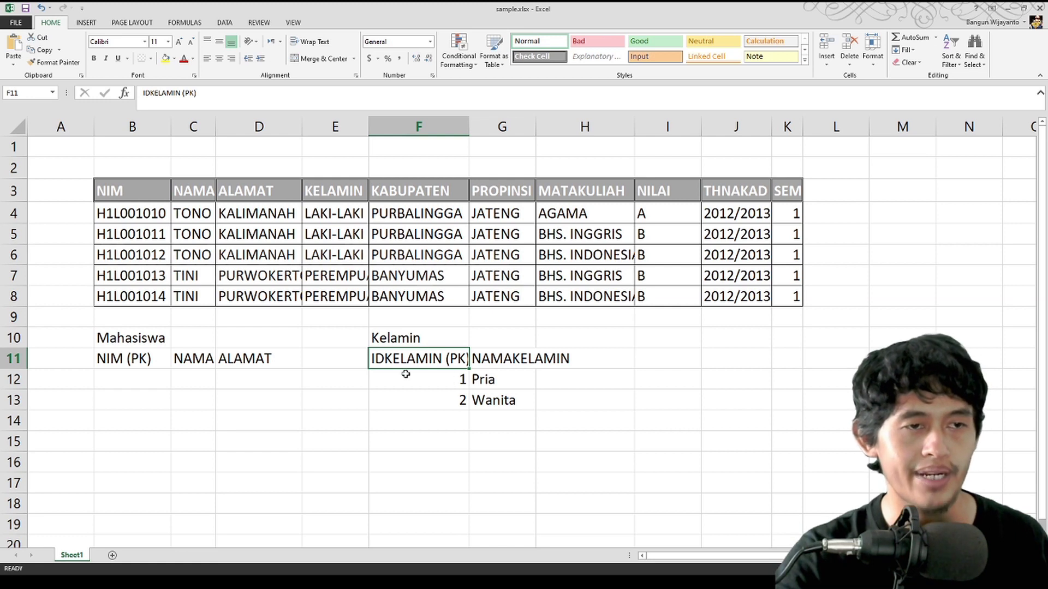
drag(127, 338, 196, 371)
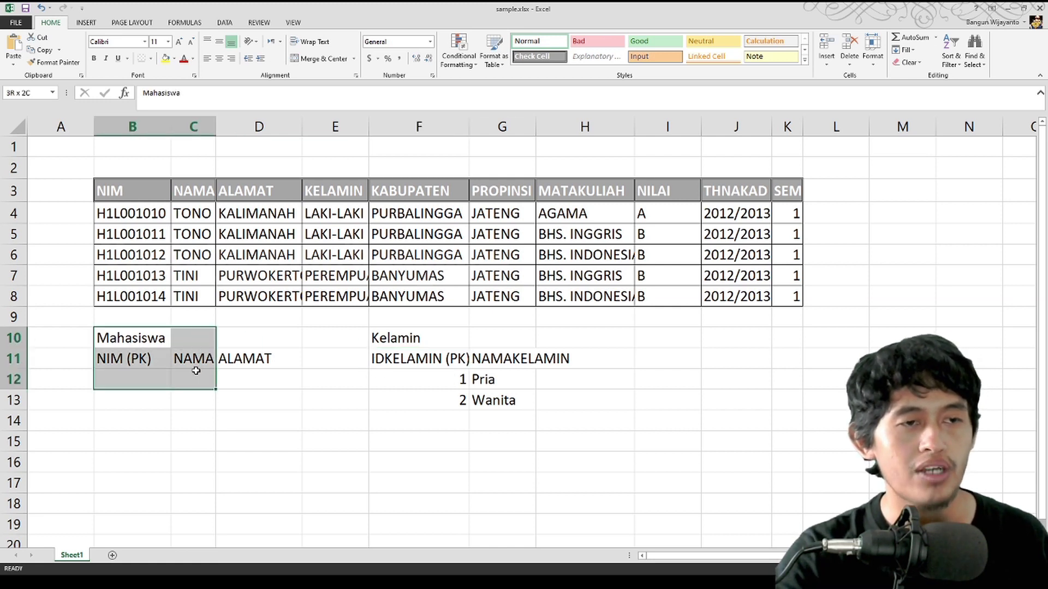
click(139, 360)
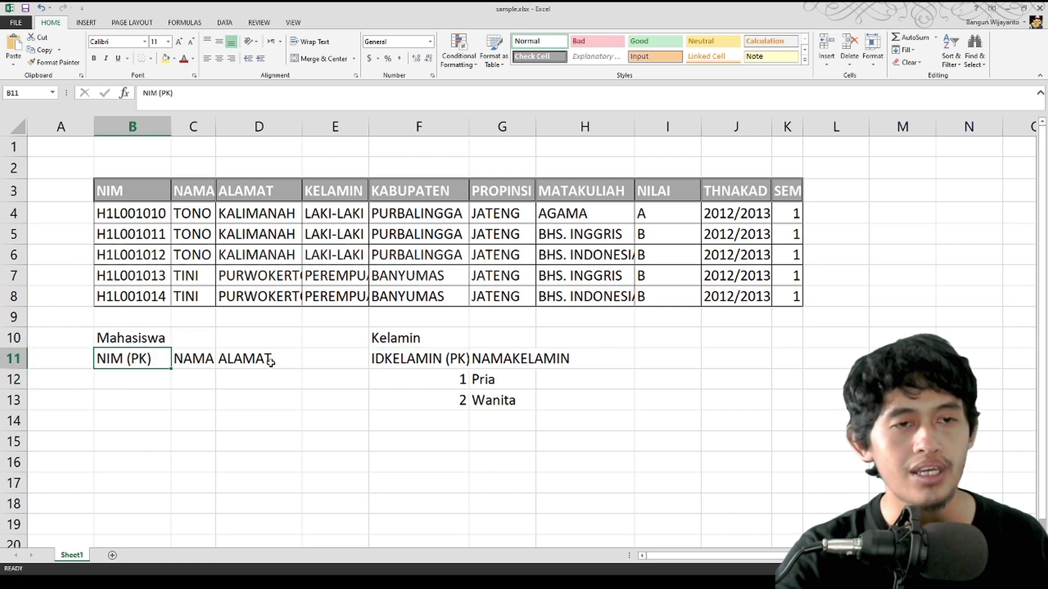
click(404, 359)
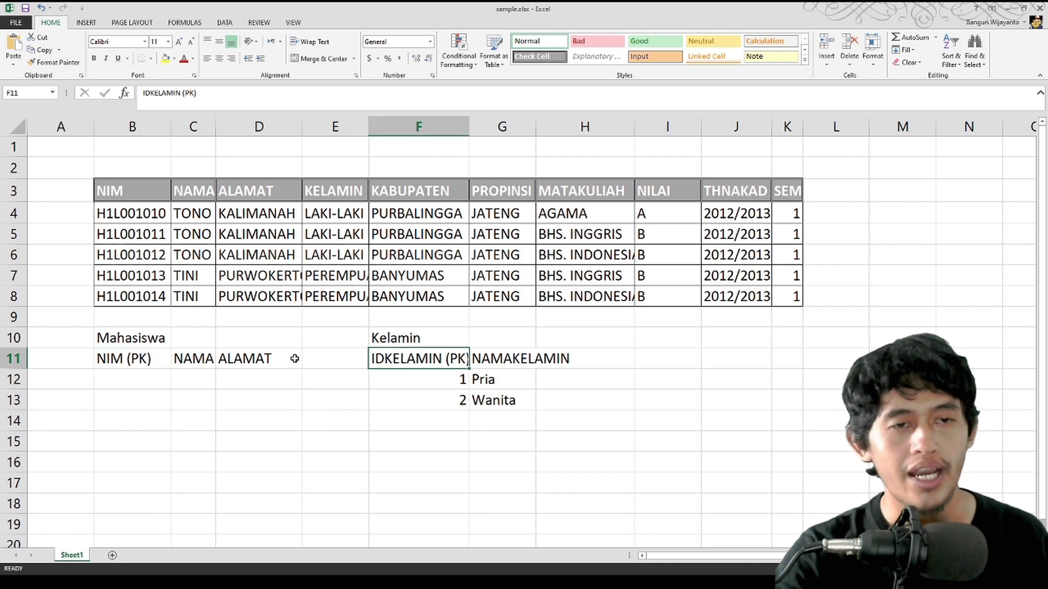
- Clear the two sample records from F12:G13 of the Kelamin table
drag(493, 379, 508, 402)
key(Delete)
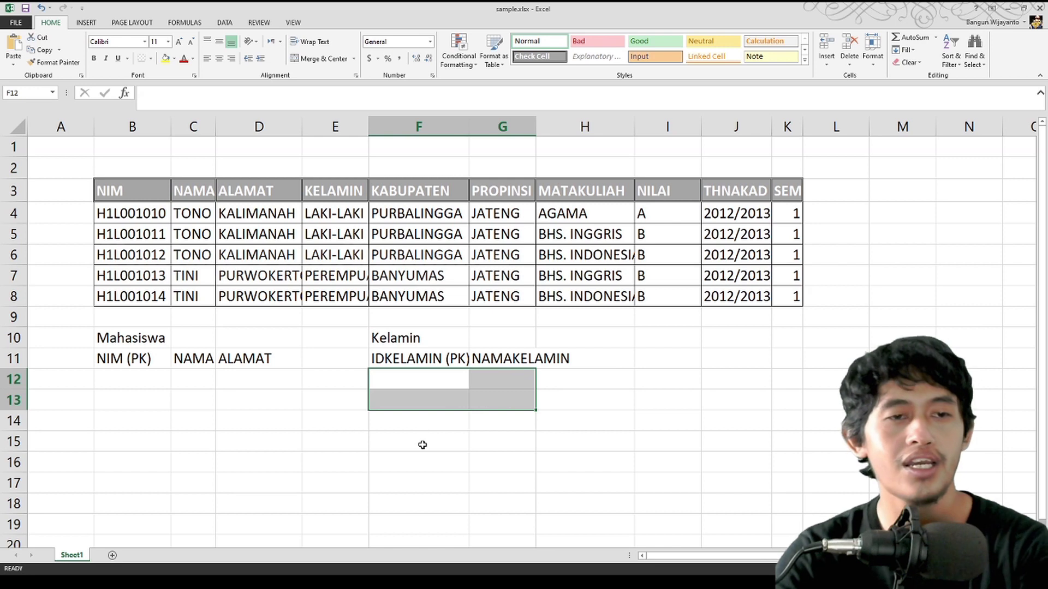
- Start a new table below Mahasiswa by entering the title Kabupaten in B14
click(125, 423)
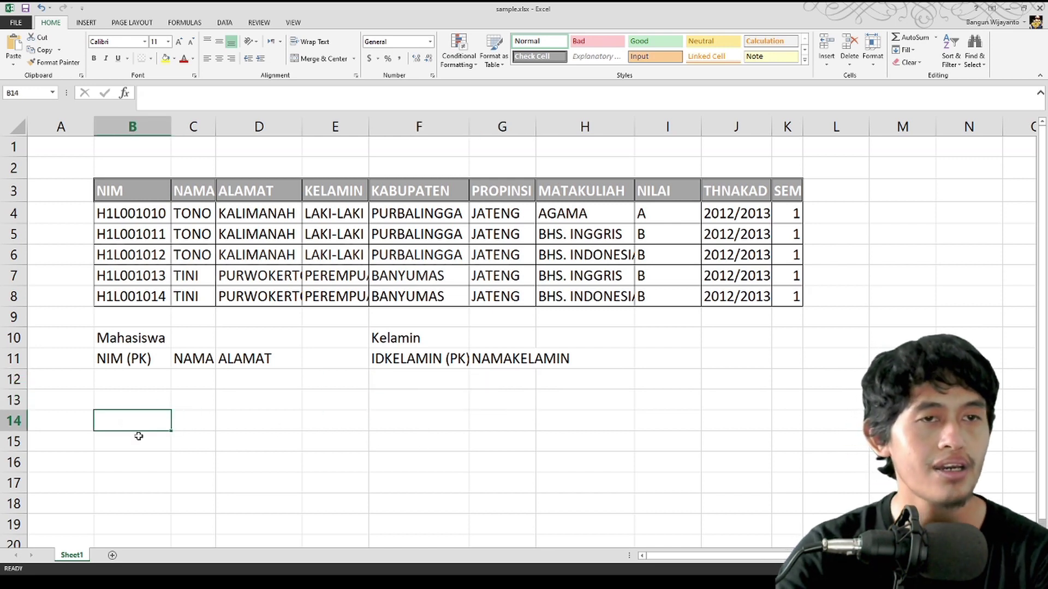
text(Kabuop)
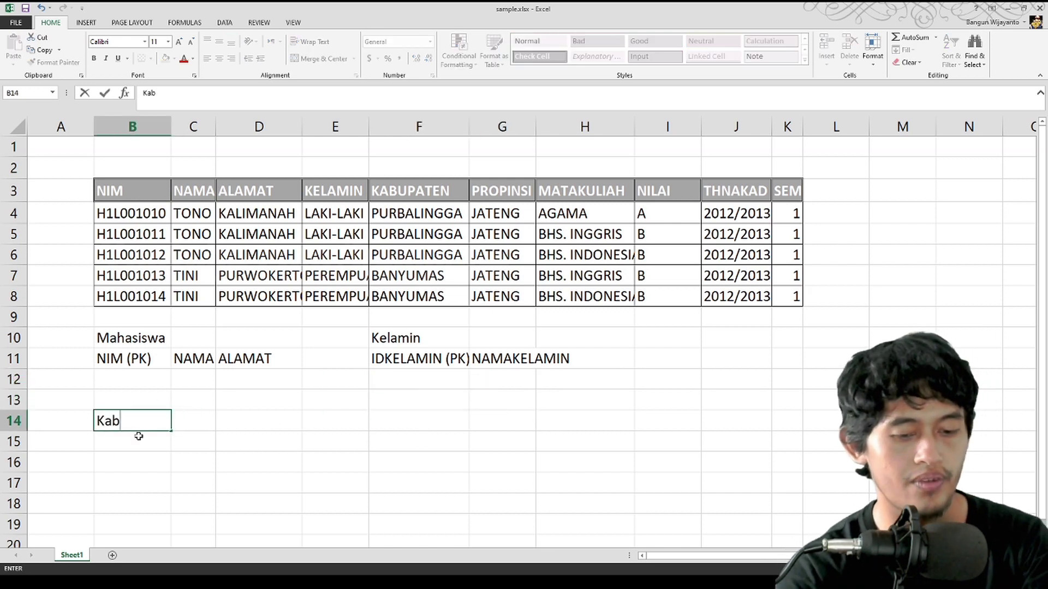
key(BackSpace)
key(BackSpace)
text(p)
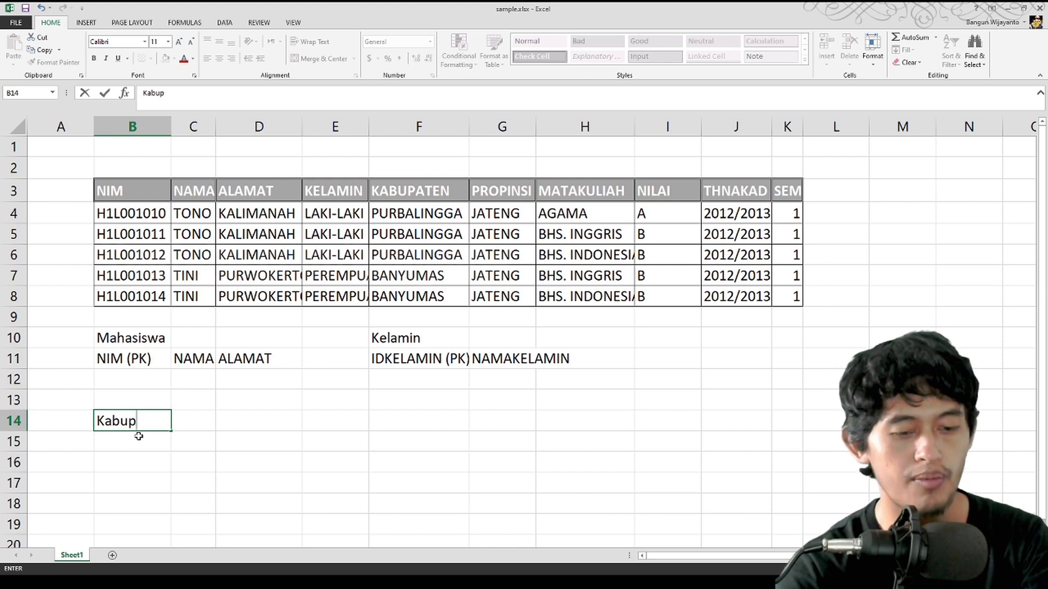
text(aten)
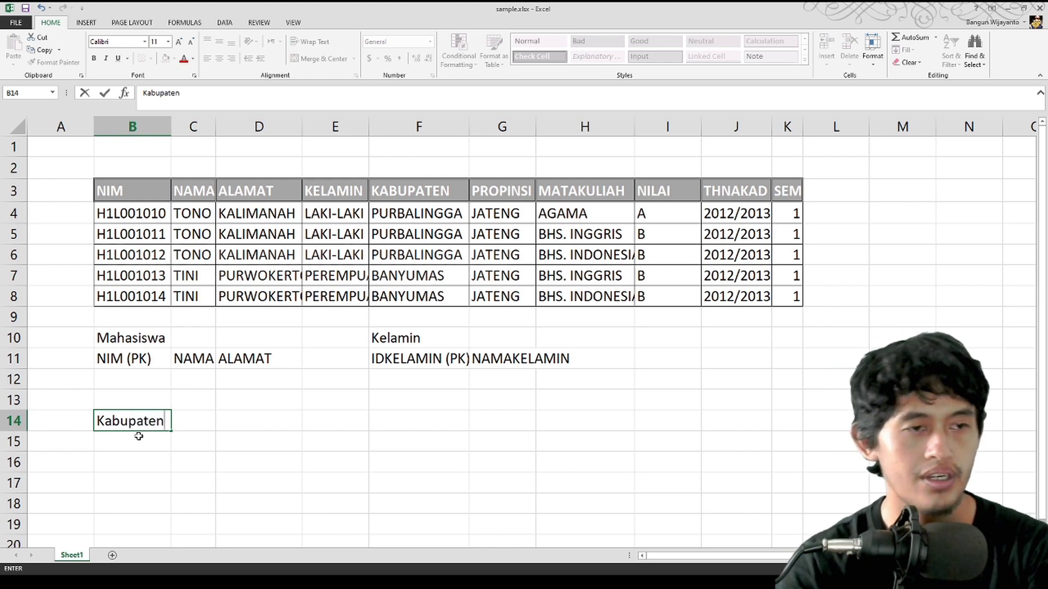
key(Return)
- Enter the Kabupaten table's column headings idkab and namakab in B15 and C15
text(idkabu)
key(BackSpace)
key(Tab)
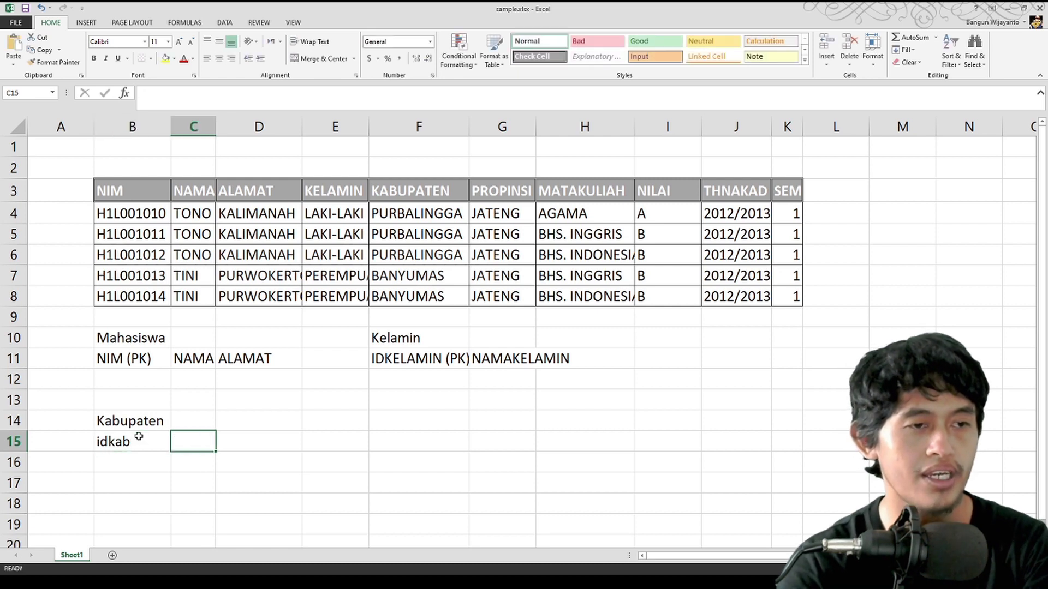
text(namakab)
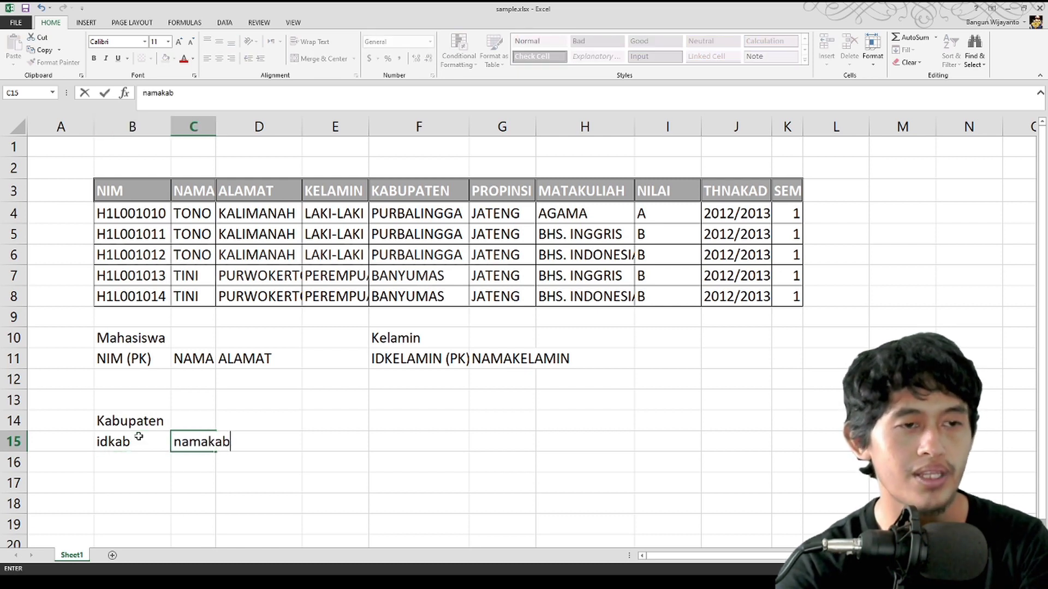
- Mark idkab as the Kabupaten table's primary key by extending its B15 heading to idkab (PK)
click(139, 436)
double_click(166, 439)
text(()
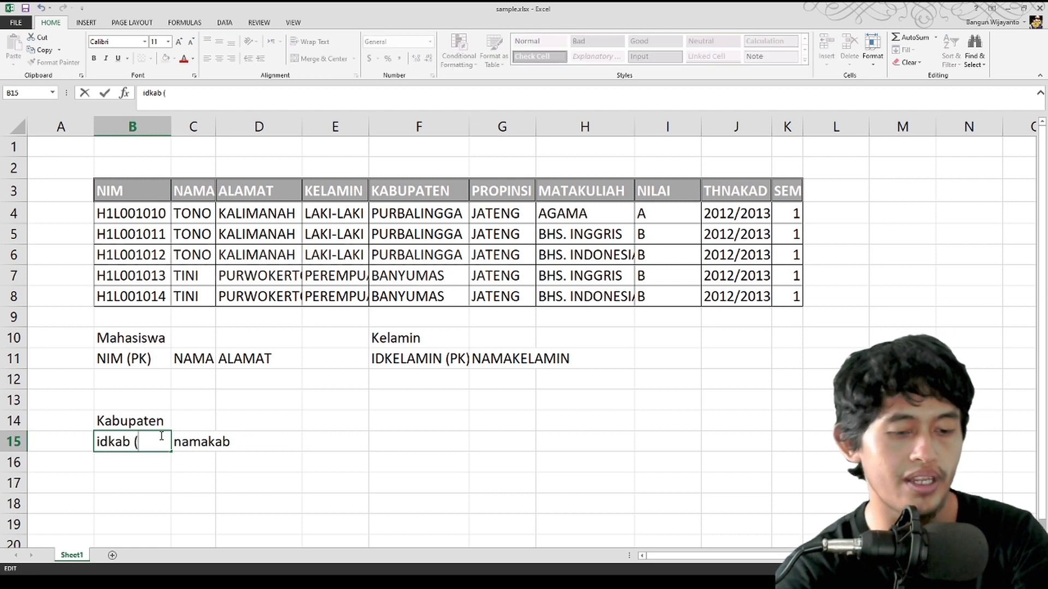
text(PK))
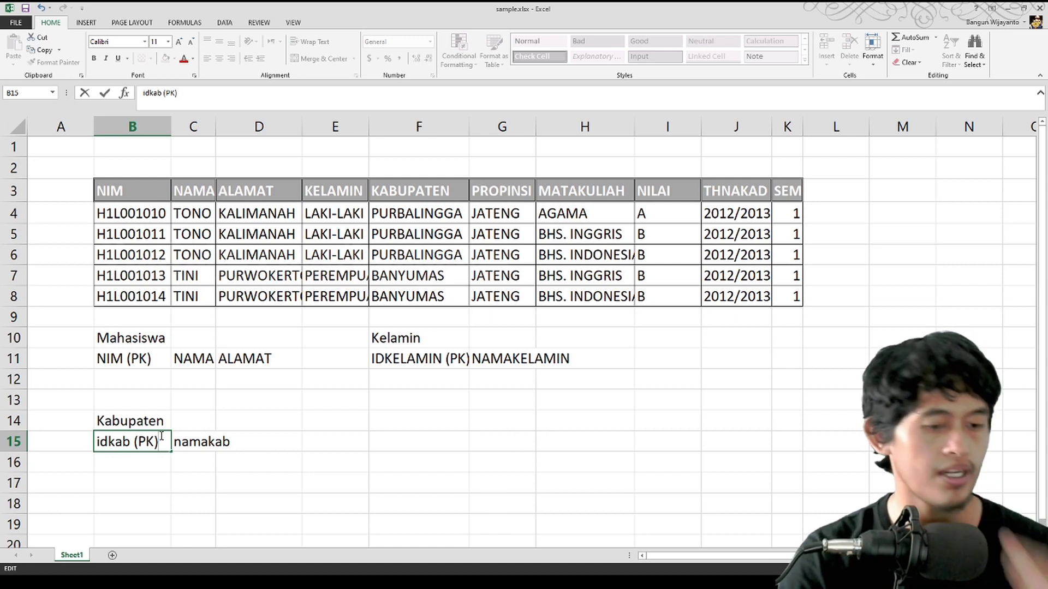
key(Tab)
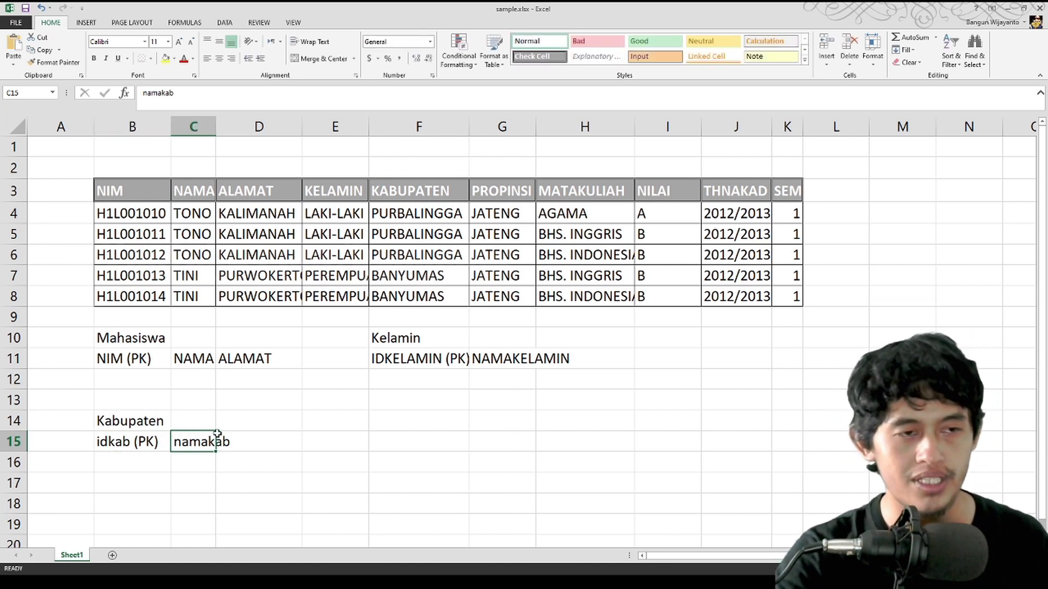
click(150, 442)
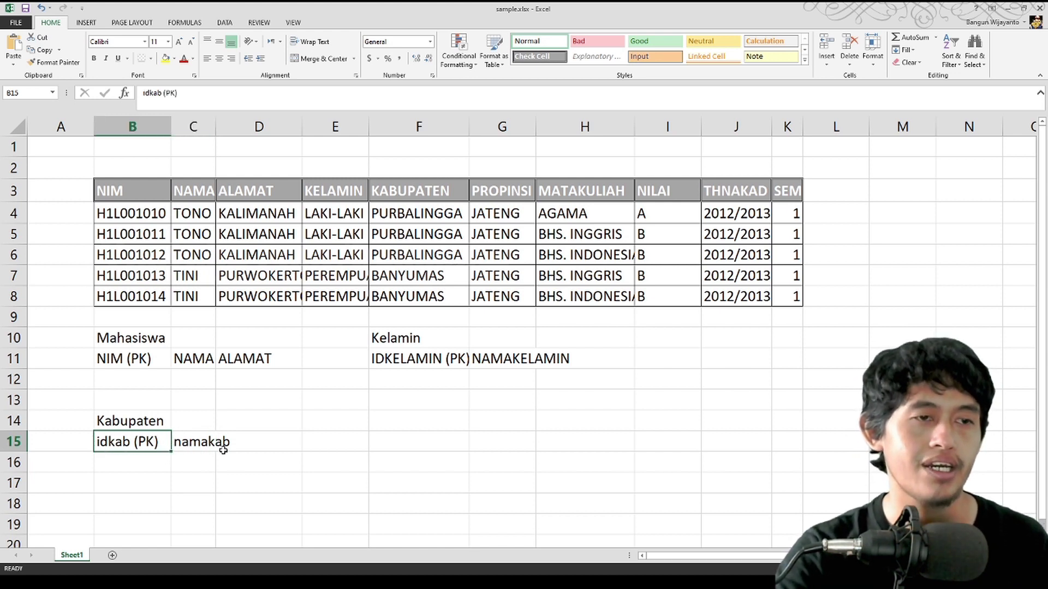
- Start another table below Kelamin by entering the title Matakuliah in F14
click(384, 416)
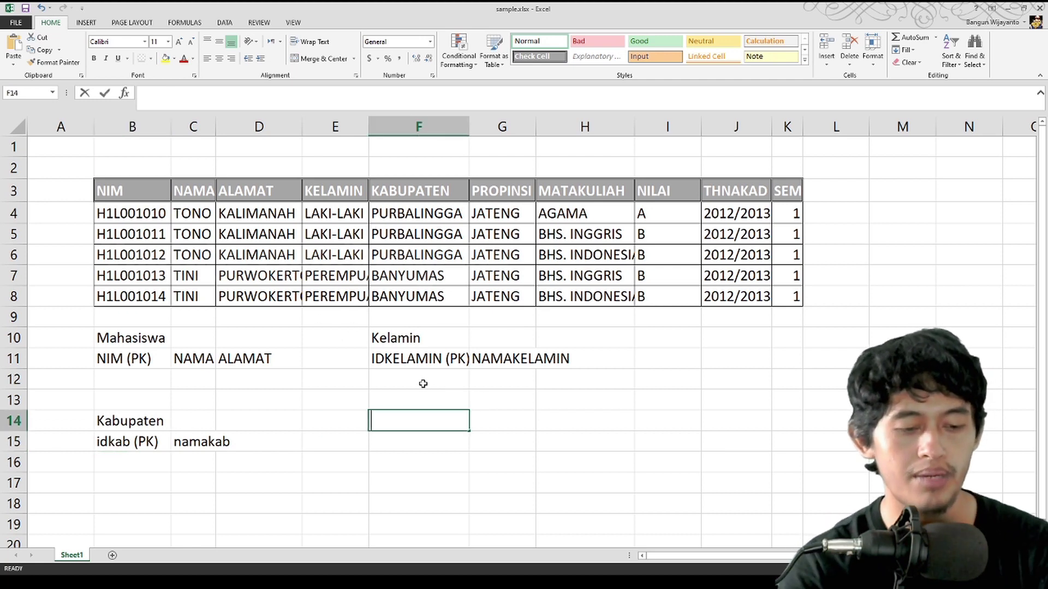
text(Matakulia)
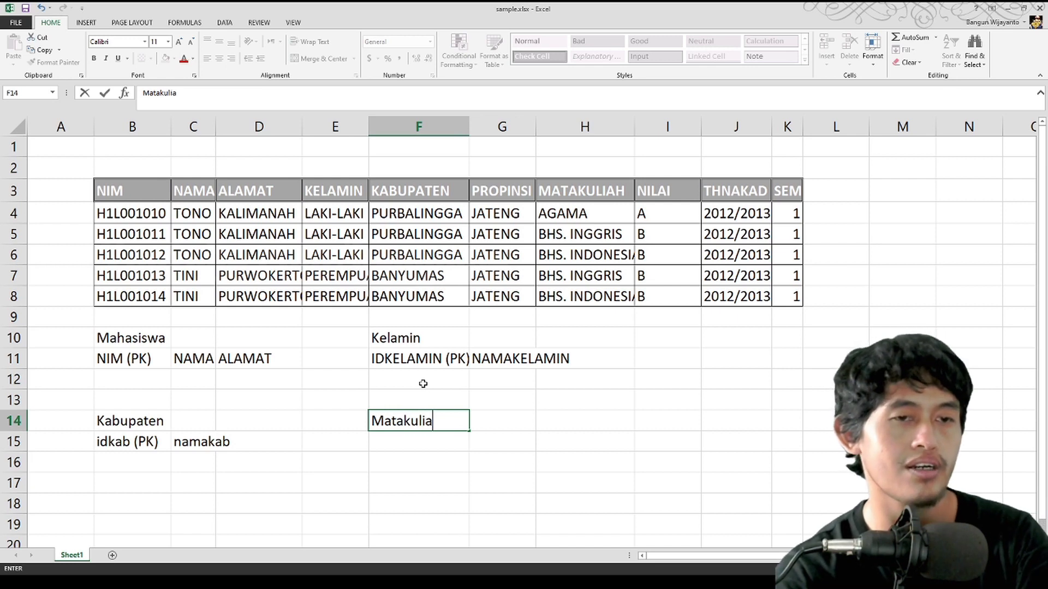
text(hj)
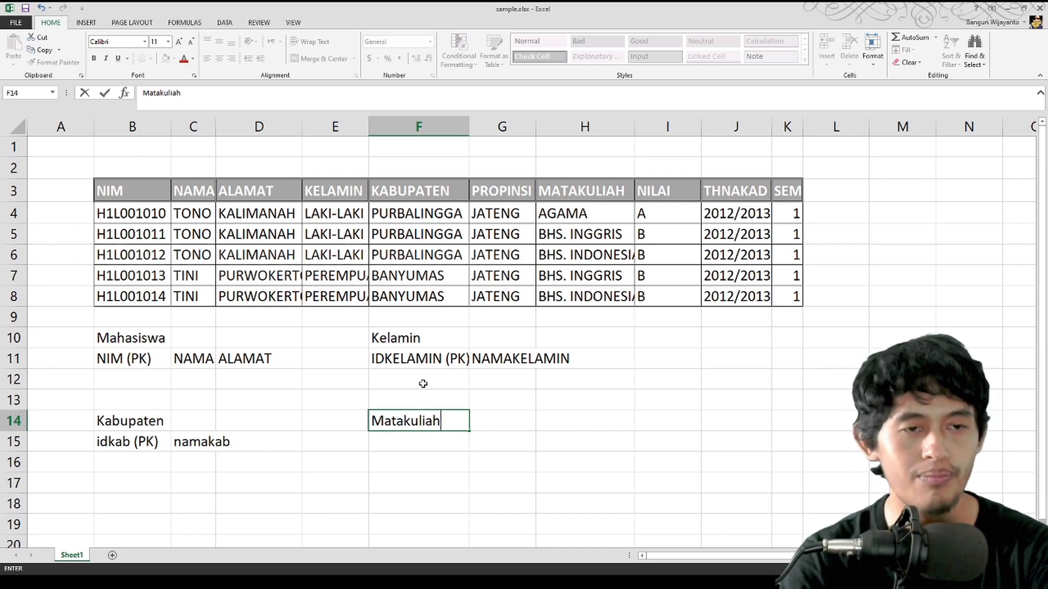
key(Return)
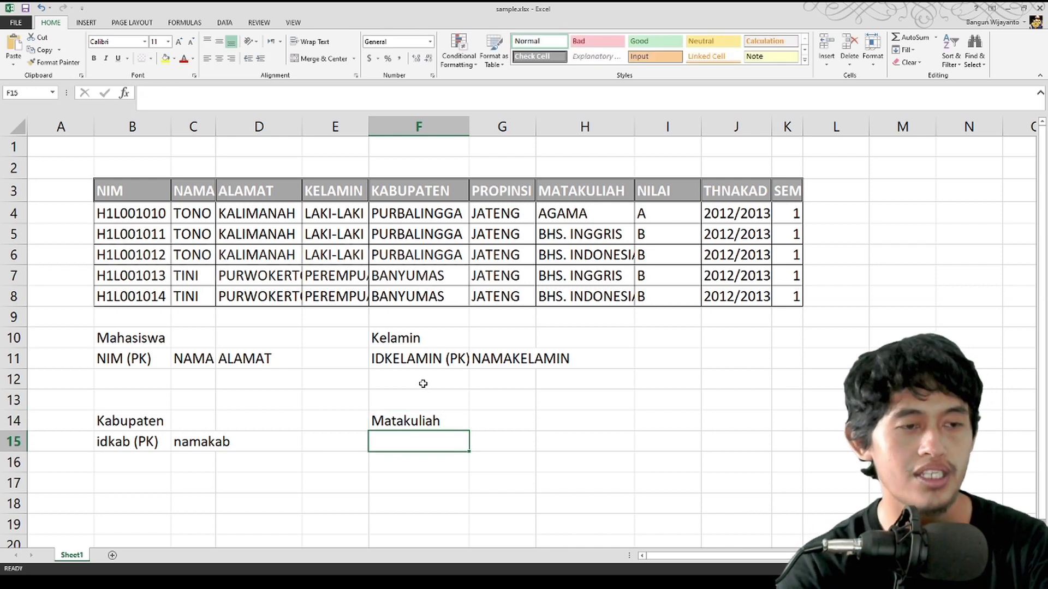
- Enter the Matakuliah table's column headings Kodemk (PK) and namamk in F15 and G15
text(Kod)
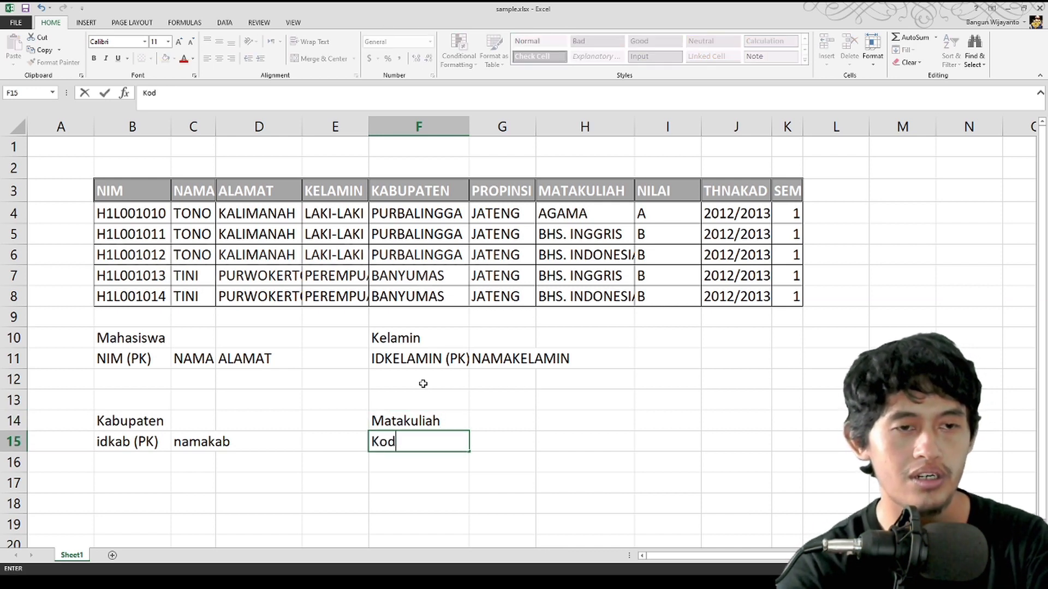
text(emk)
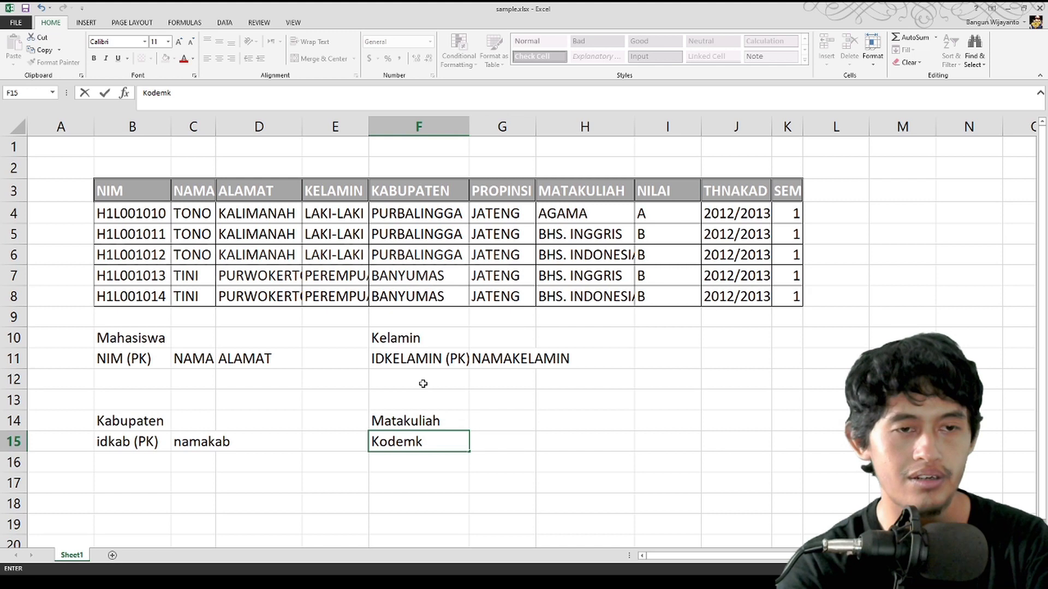
text( (PK)
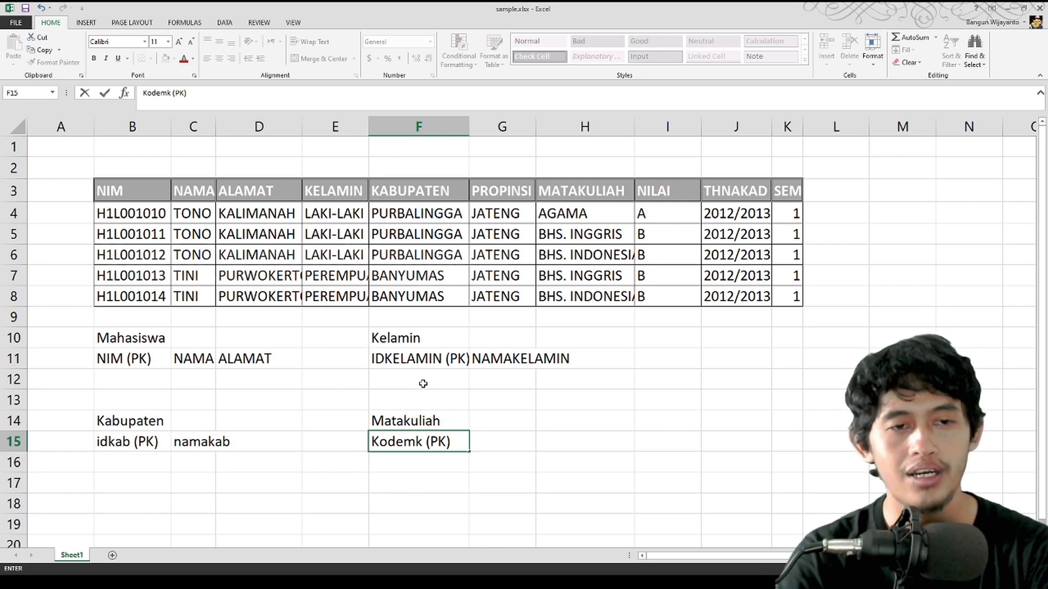
key(Tab)
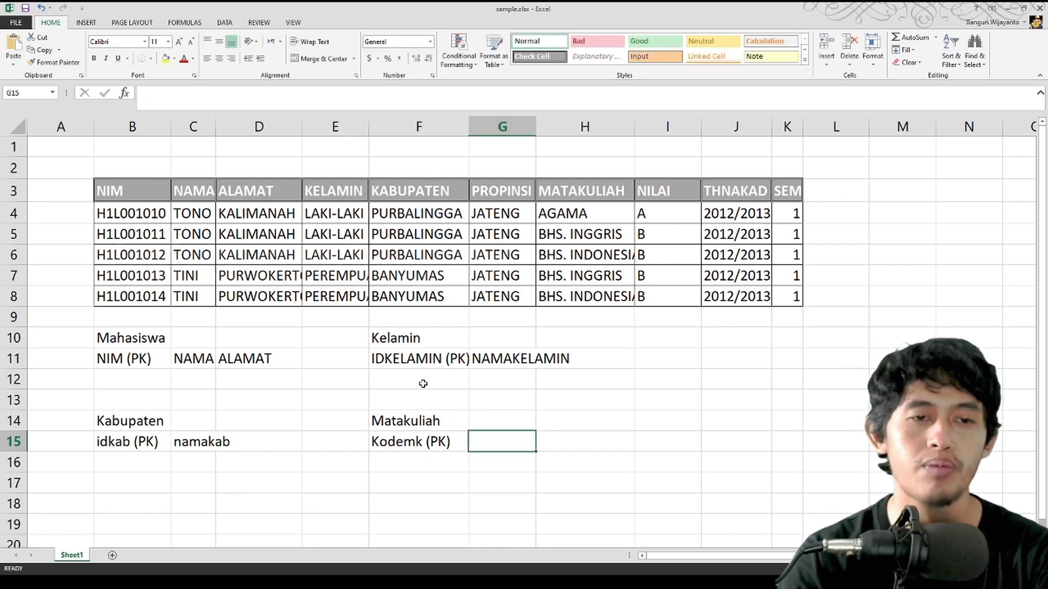
text(nama)
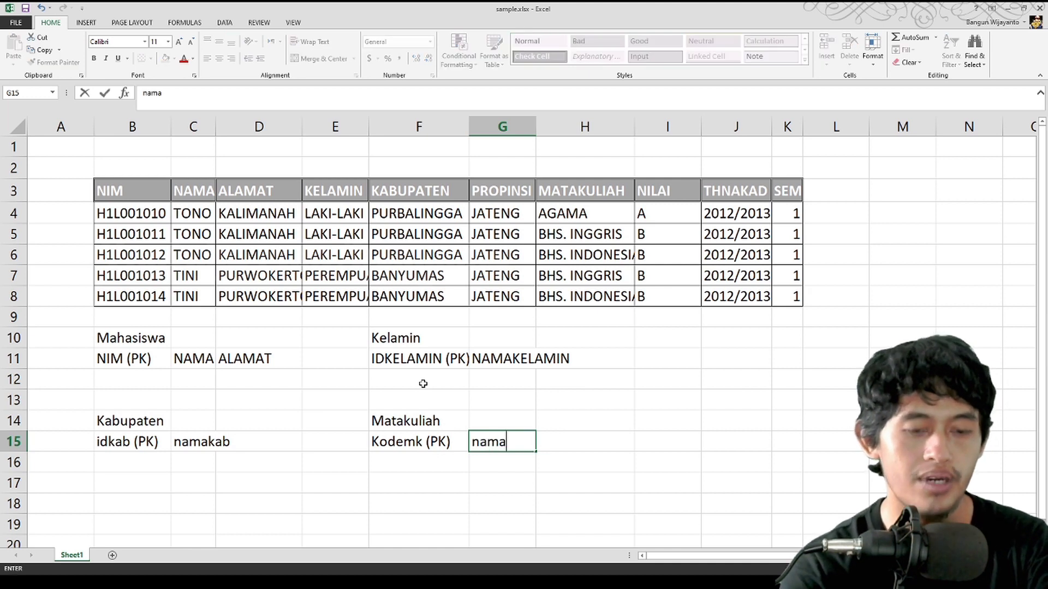
text(mk)
key(Return)
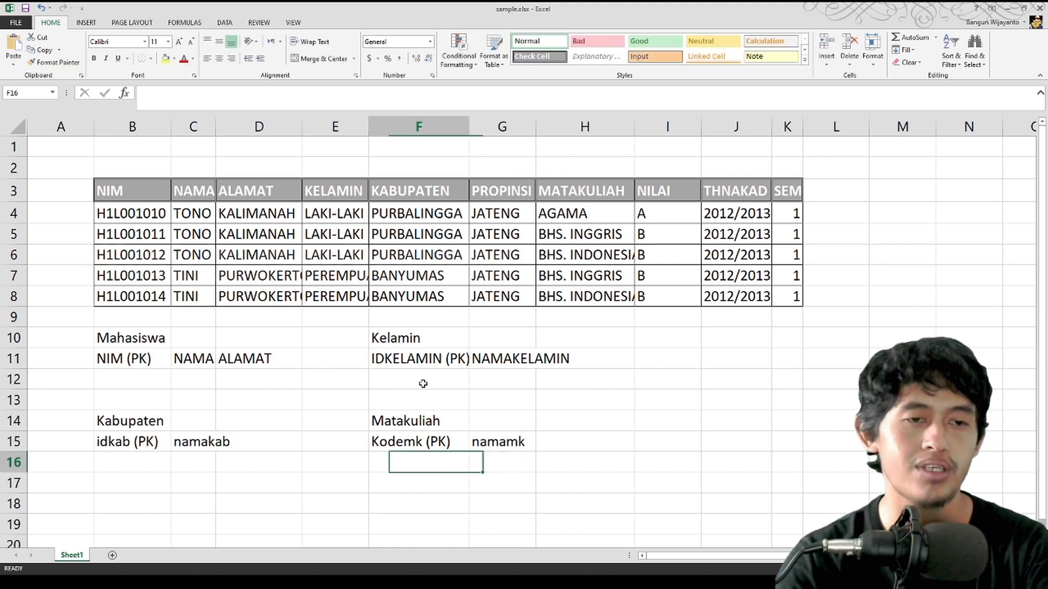
- Enter a sample Matakuliah record in row 16 with Kodemk UNO101 and namamk Pancasila
text(UNO101)
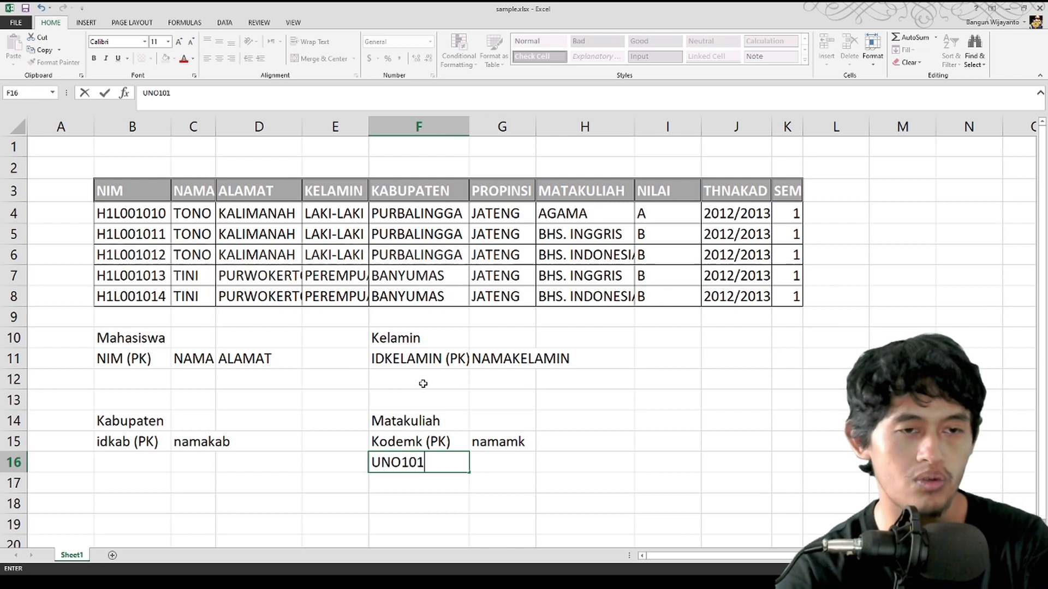
key(Tab)
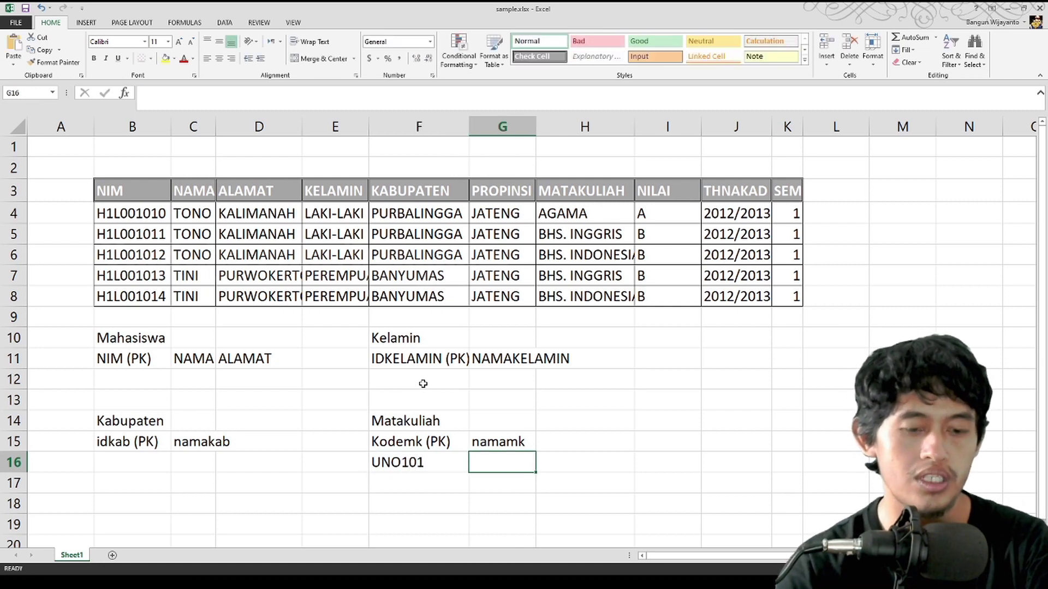
text({a)
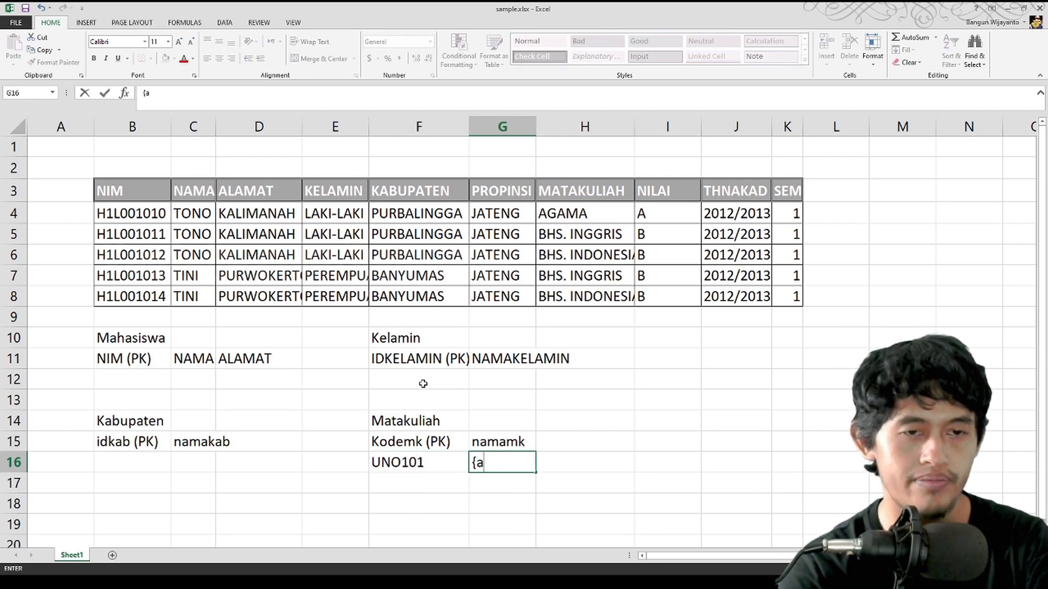
key(BackSpace)
key(BackSpace)
text(Pancasila)
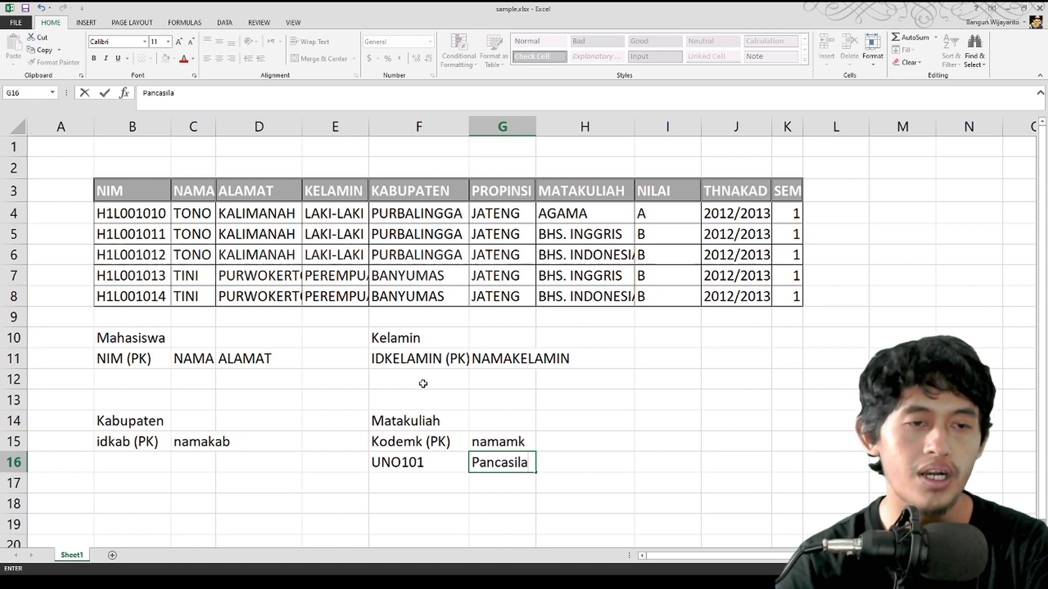
key(Return)
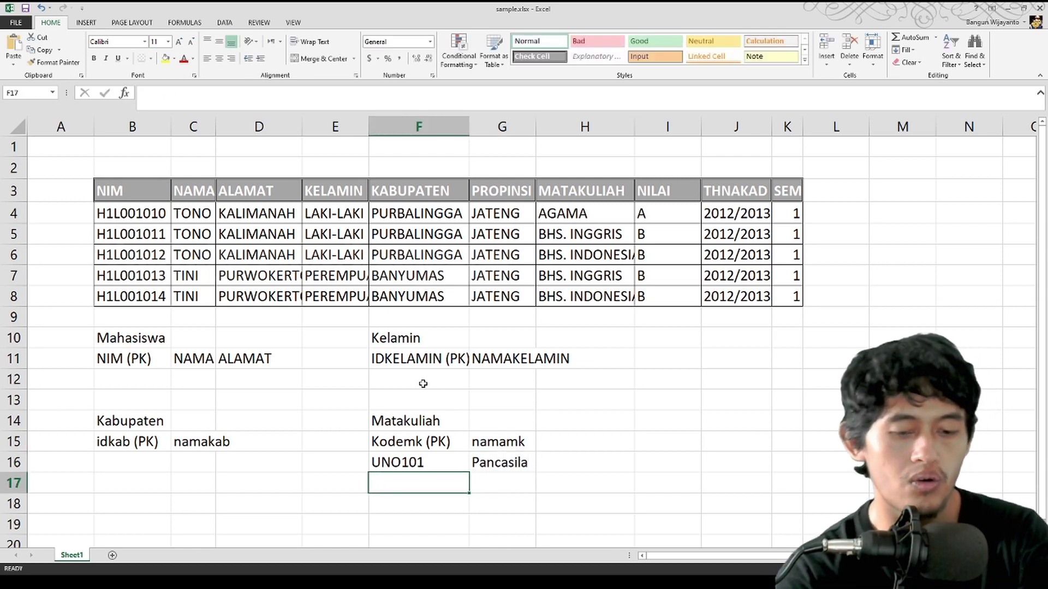
- Enter the duplicate code UNO101 in F17 of the Matakuliah table and correct it to UNO102
text(UNO)
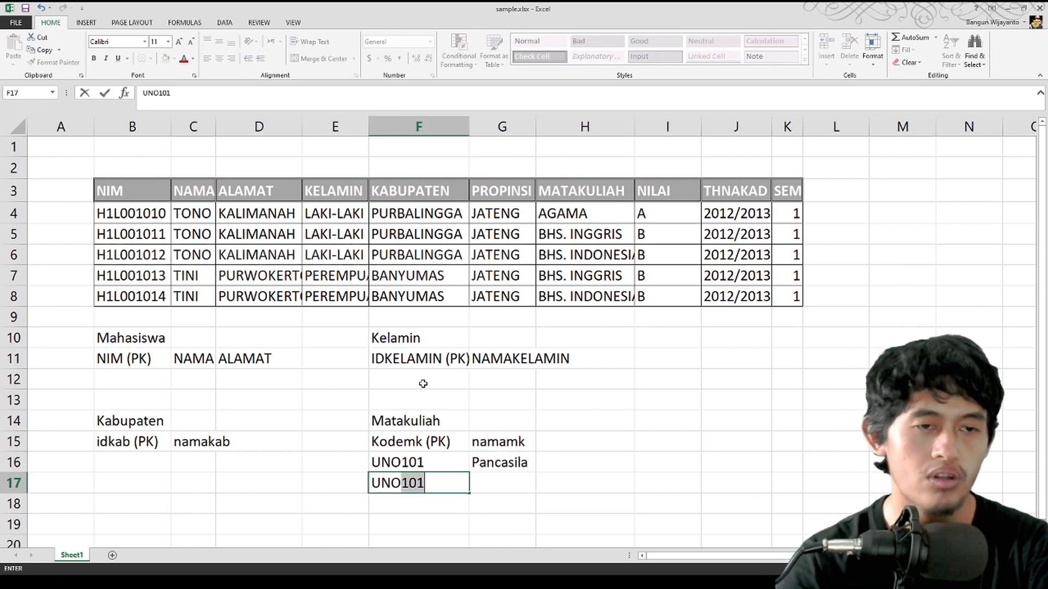
key(Tab)
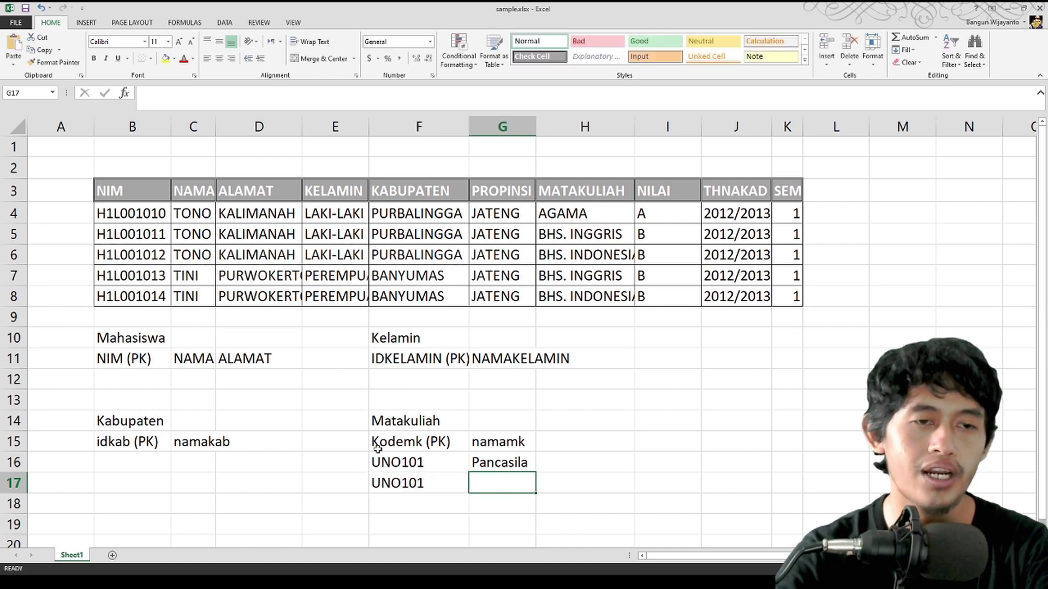
double_click(427, 488)
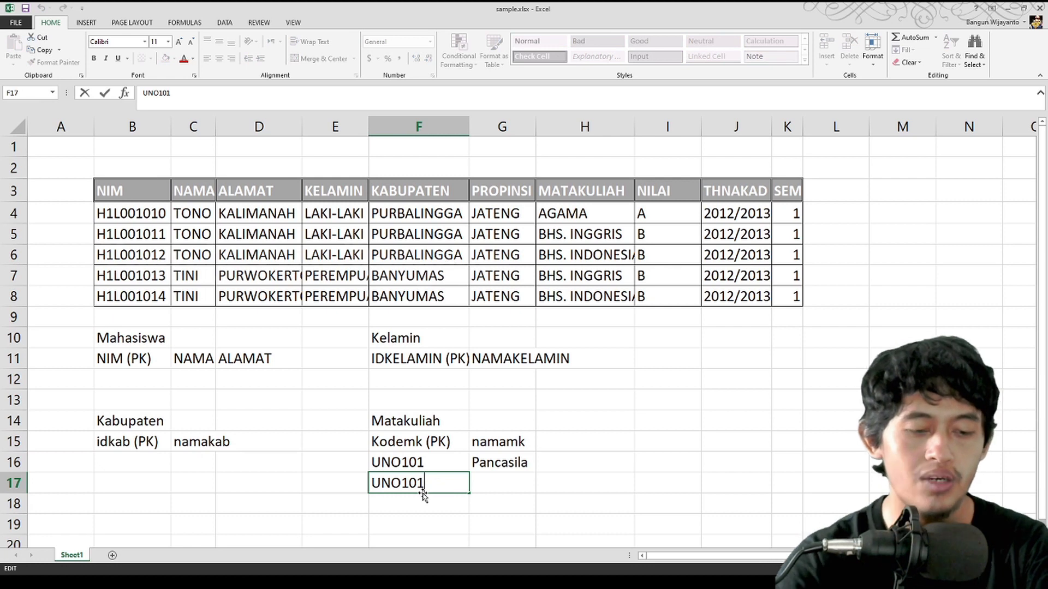
key(BackSpace)
text(2)
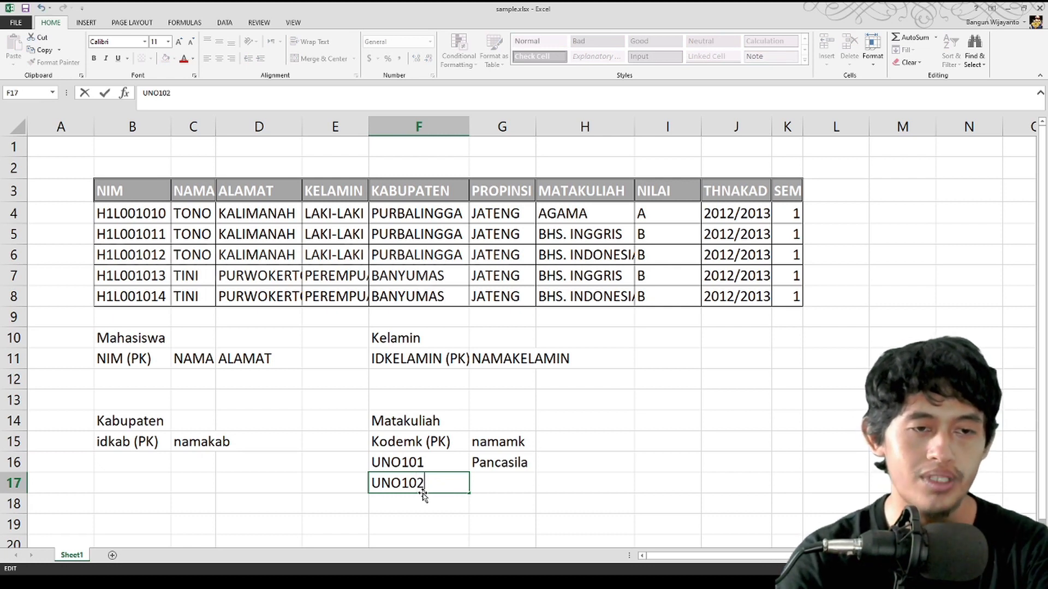
- Enter Agama in G17 as the course name for the UNO102 record
key(Tab)
text(Agaman)
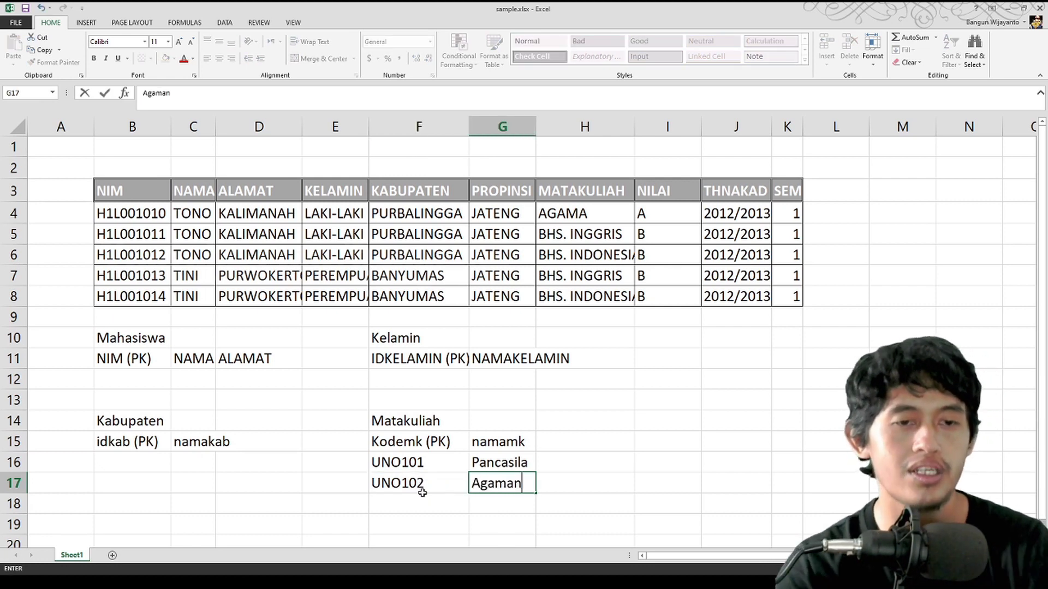
key(BackSpace)
key(Return)
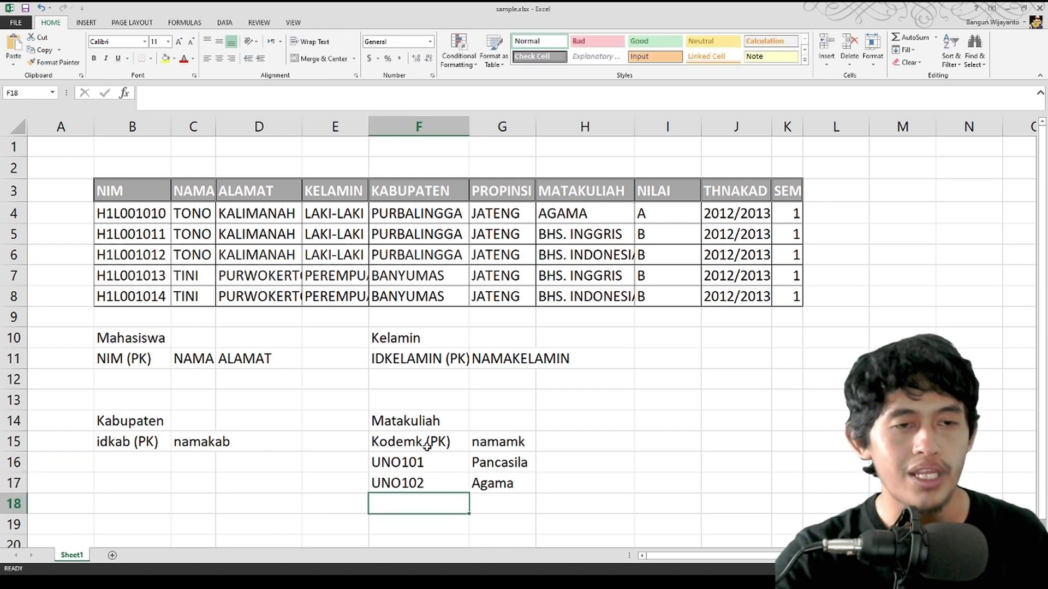
- Clear the sample course records from F16:G17 of the Matakuliah table
click(428, 482)
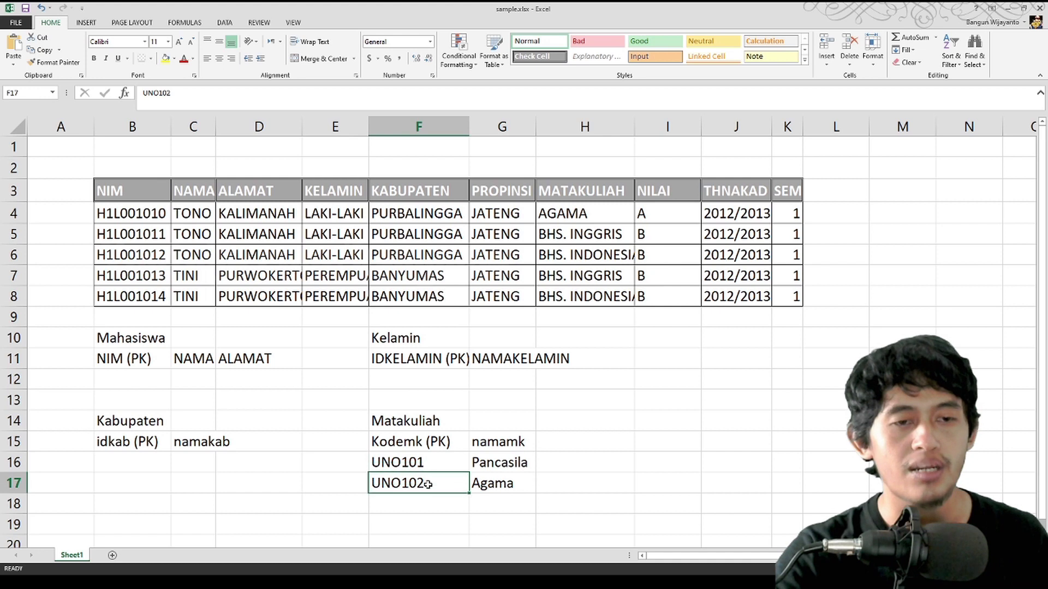
drag(392, 464, 493, 479)
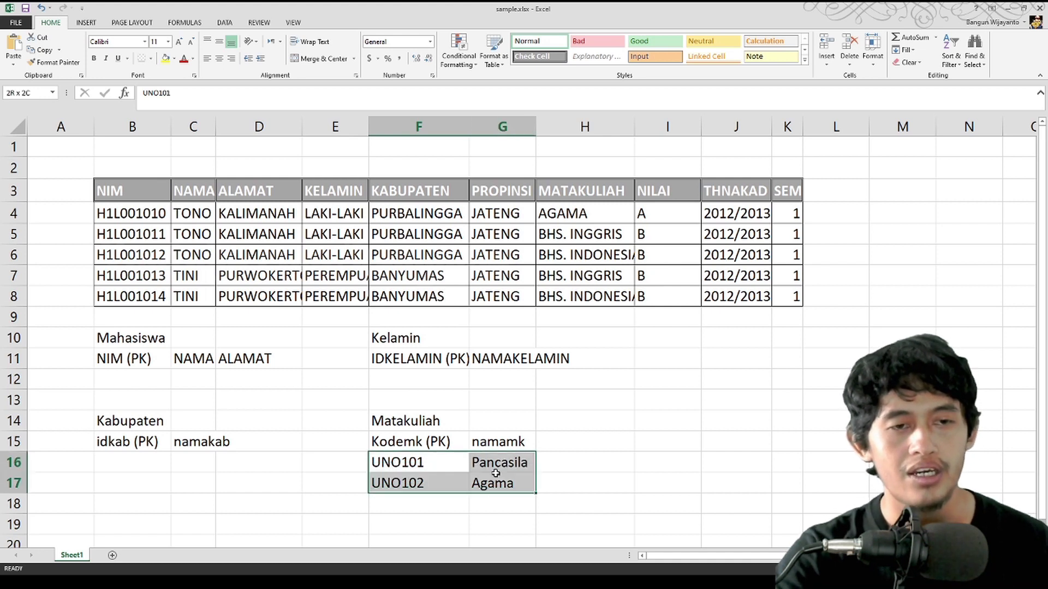
key(Delete)
click(434, 425)
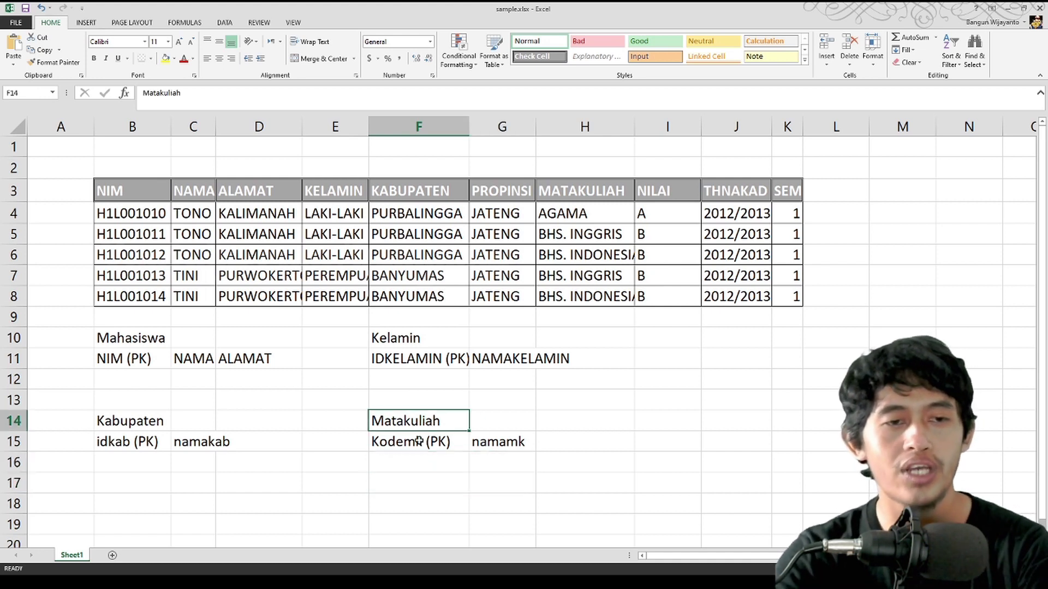
- Add SKS as a column heading in H15, next to namamk in the Matakuliah table
click(423, 444)
click(494, 445)
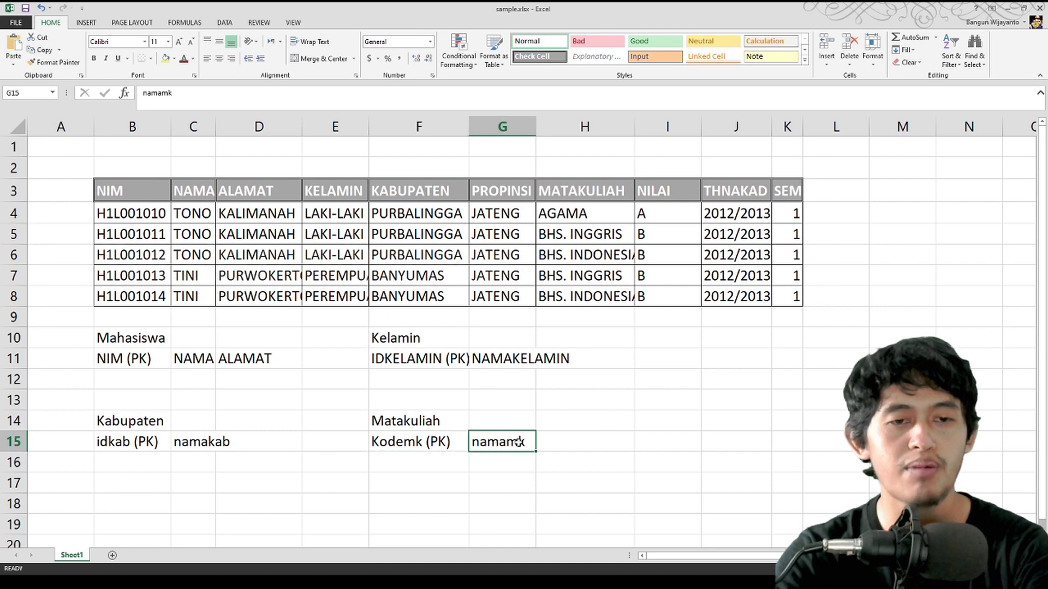
click(550, 445)
text(SKS)
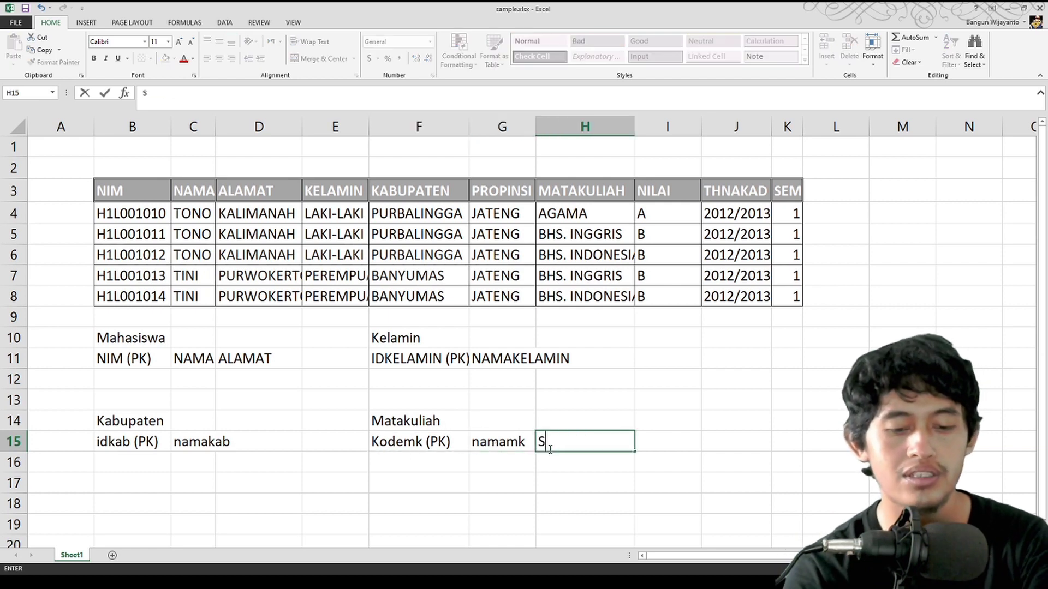
key(Return)
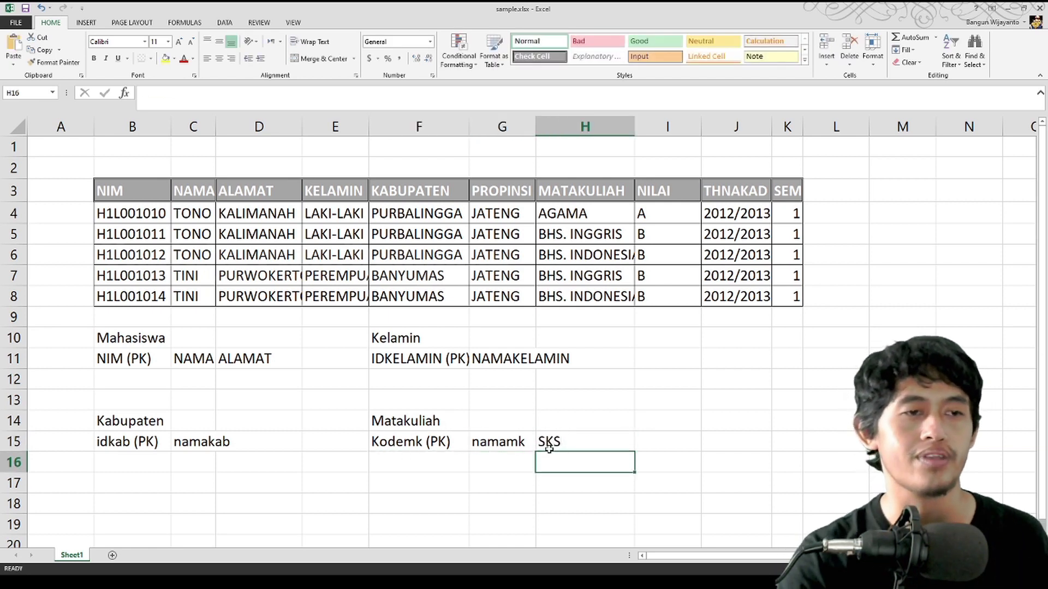
key(Down)
key(Left)
key(Left)
key(Left)
key(Left)
key(Left)
key(Left)
key(Left)
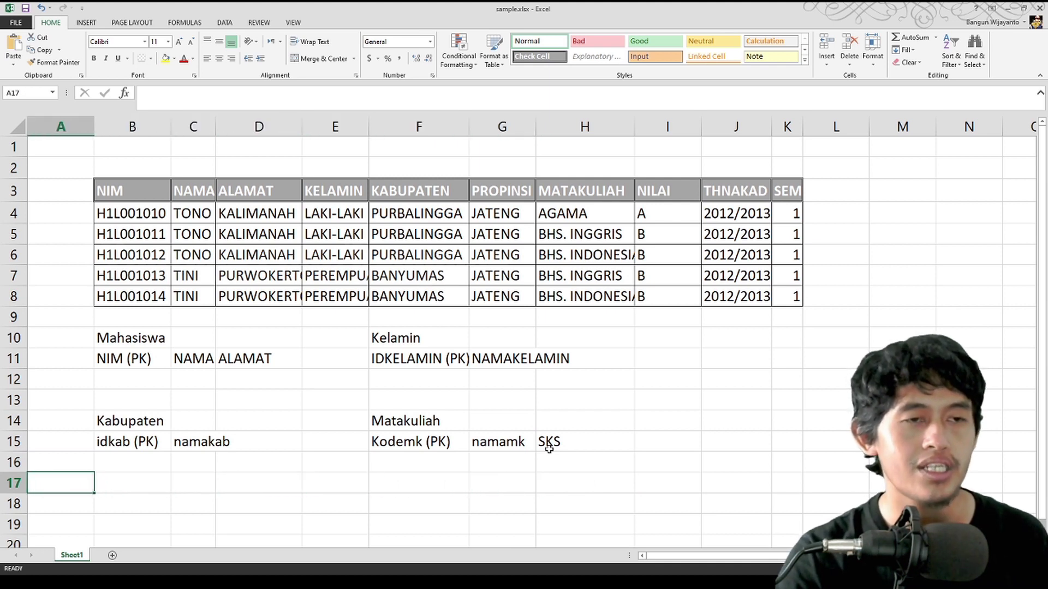
key(Up)
key(Up)
key(Up)
key(Up)
key(Up)
key(Up)
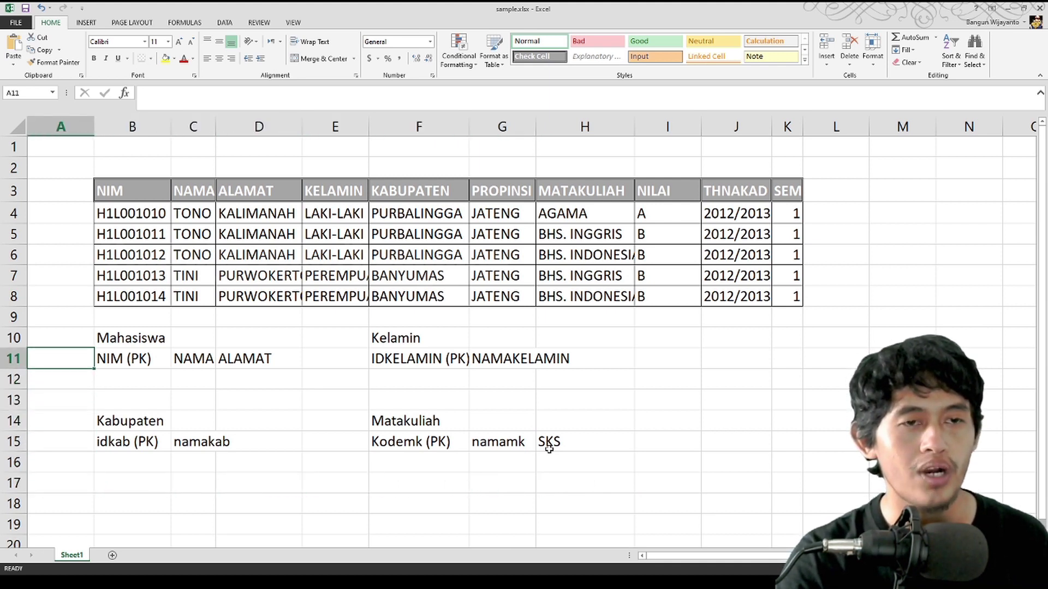
click(212, 337)
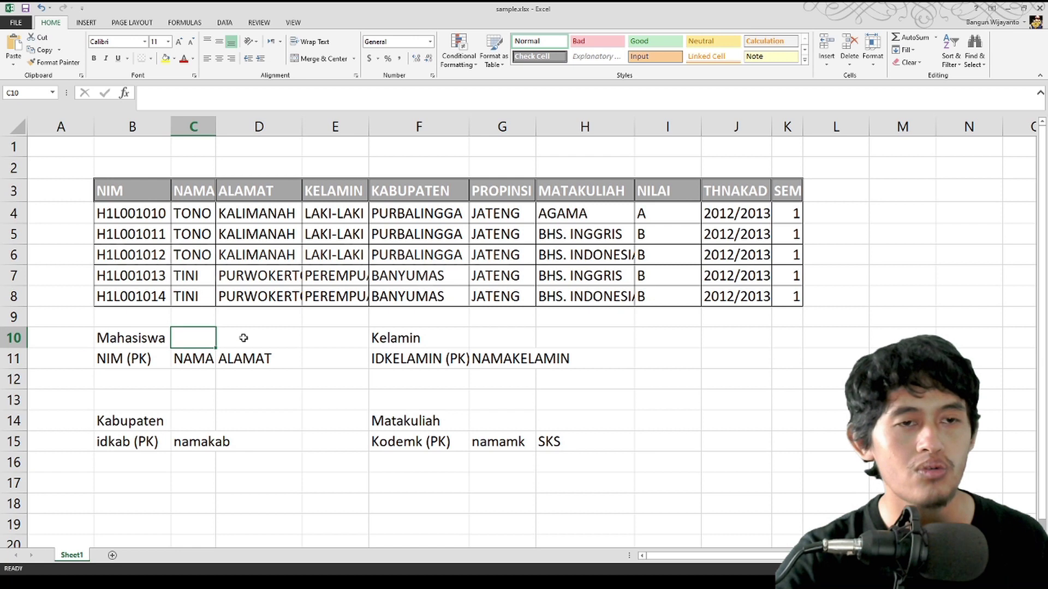
click(396, 345)
click(219, 424)
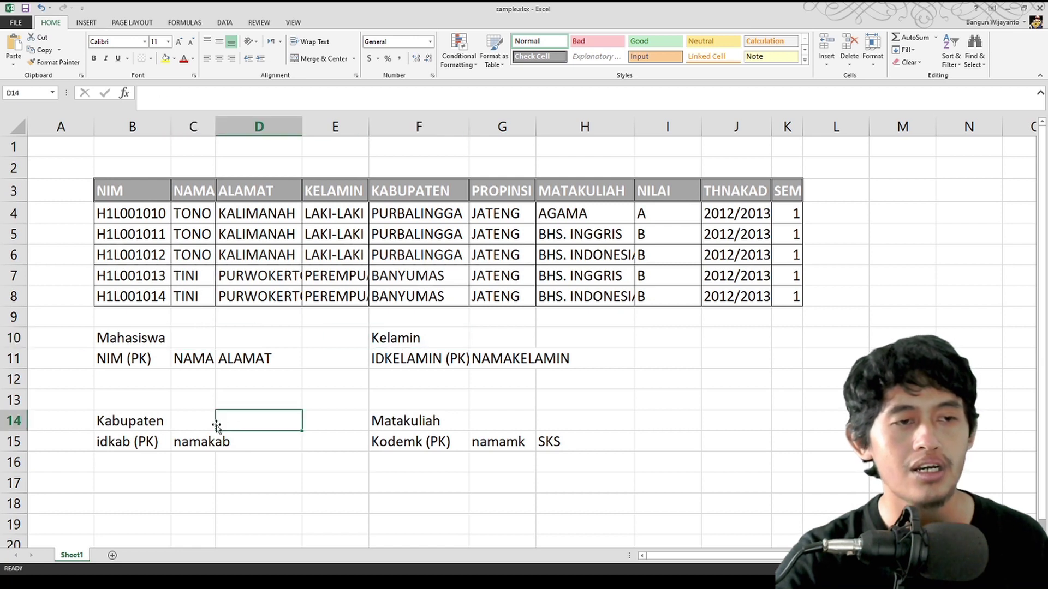
click(405, 428)
- Try moving cells F10:F15 of the Kelamin and Matakuliah tables one column over, and undo the move
drag(390, 342, 429, 433)
drag(468, 399, 523, 399)
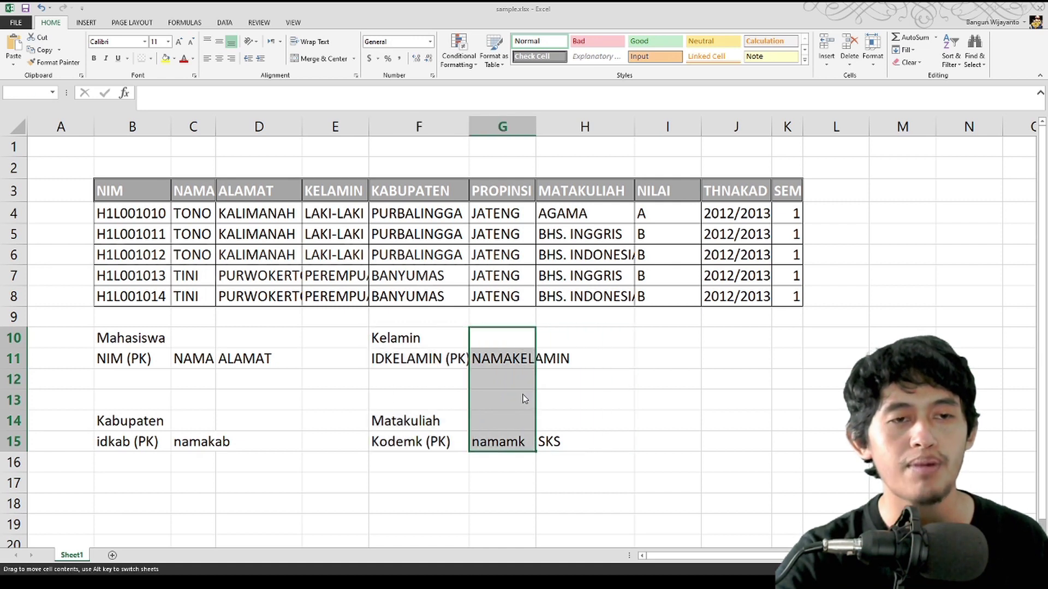
drag(508, 339, 508, 334)
click(544, 391)
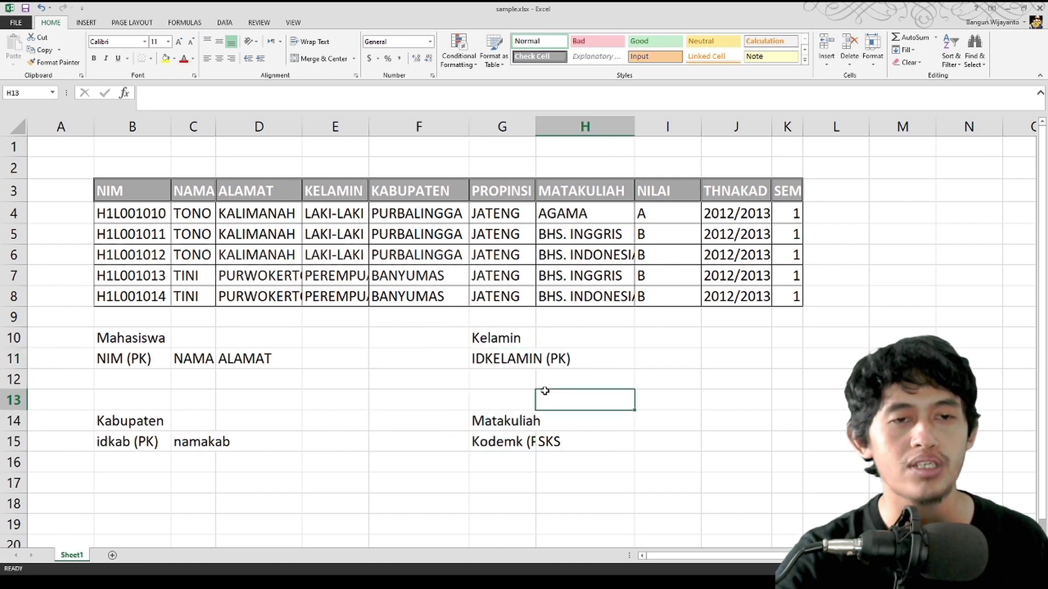
key(ctrl+z)
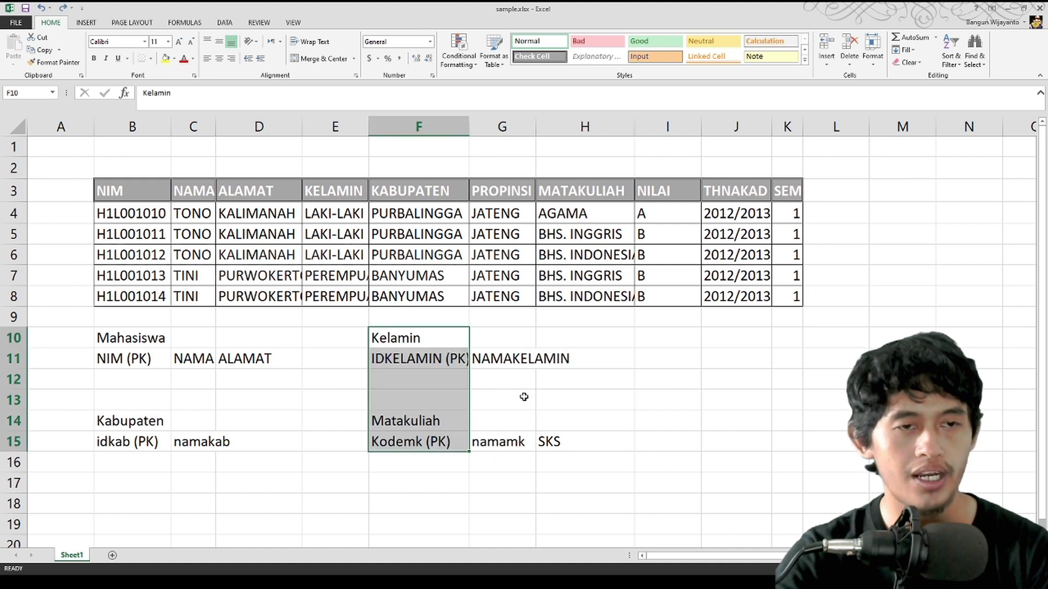
drag(524, 399, 513, 396)
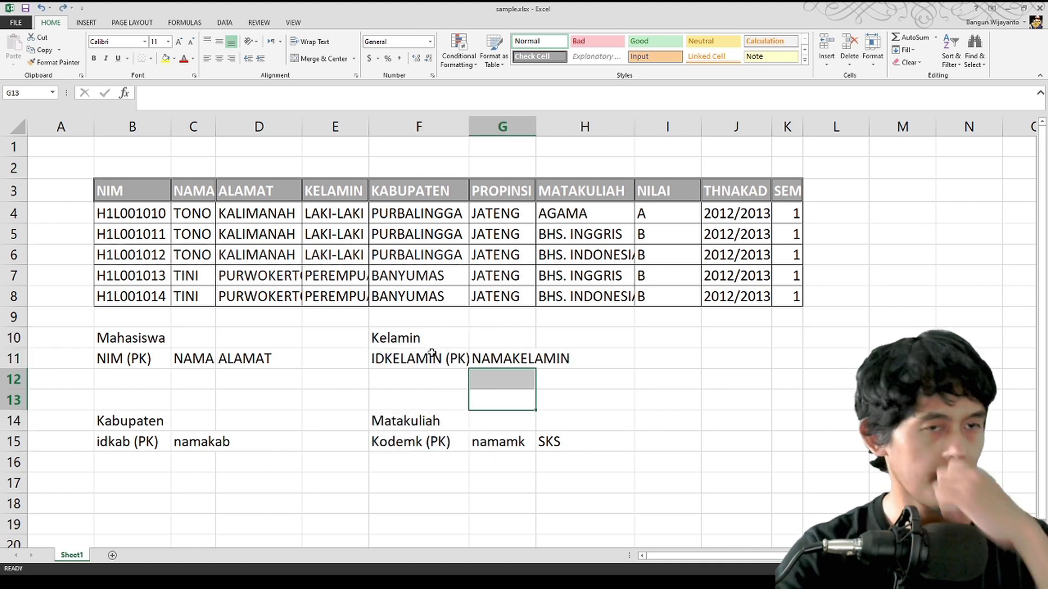
click(275, 512)
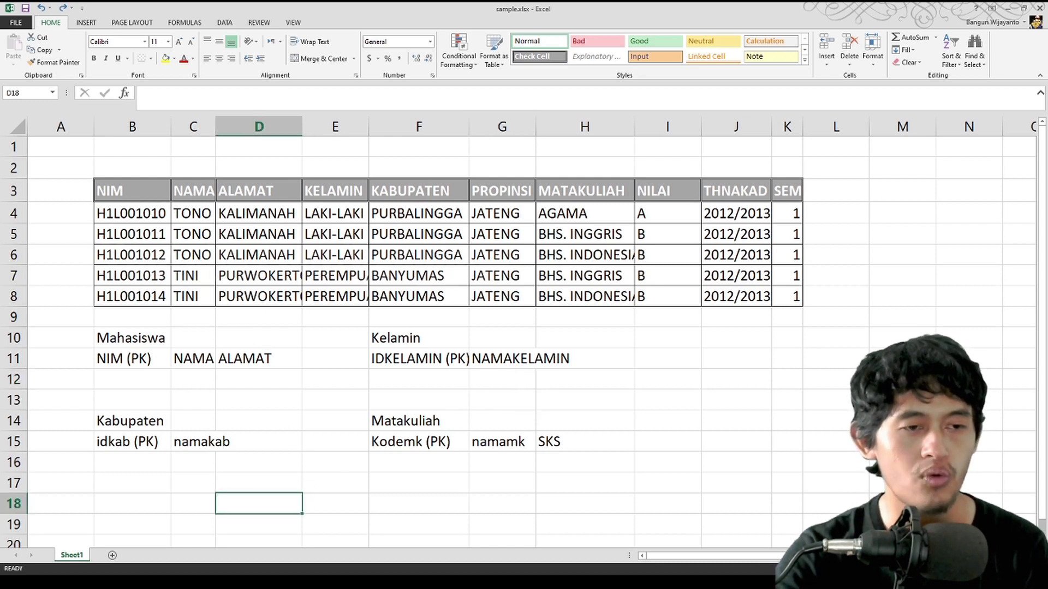
- Switch to Access and create a blank desktop database named latihan.accdb
click(240, 582)
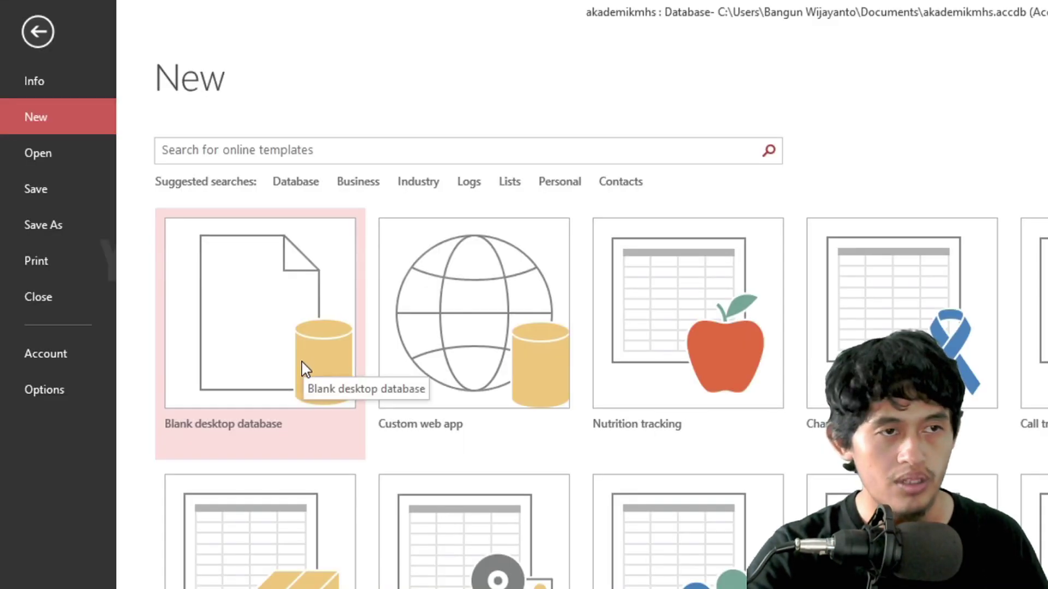
click(304, 368)
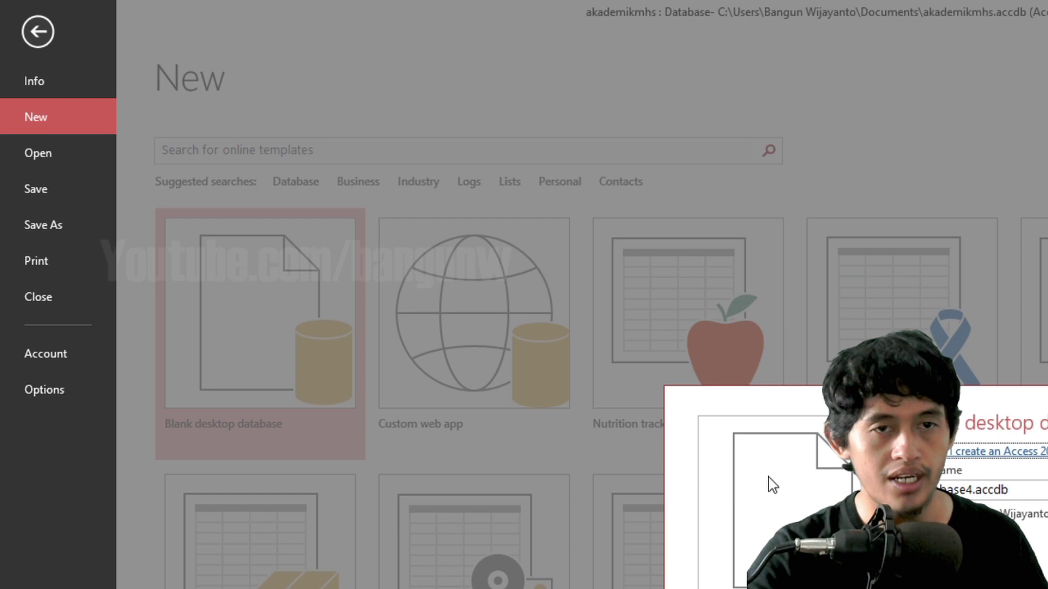
double_click(976, 491)
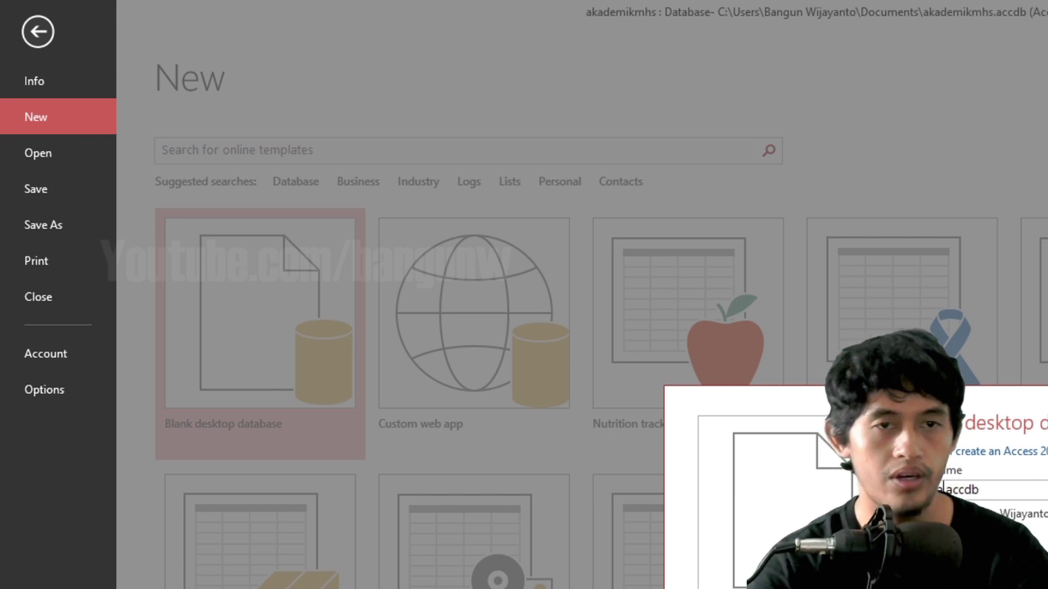
key(Return)
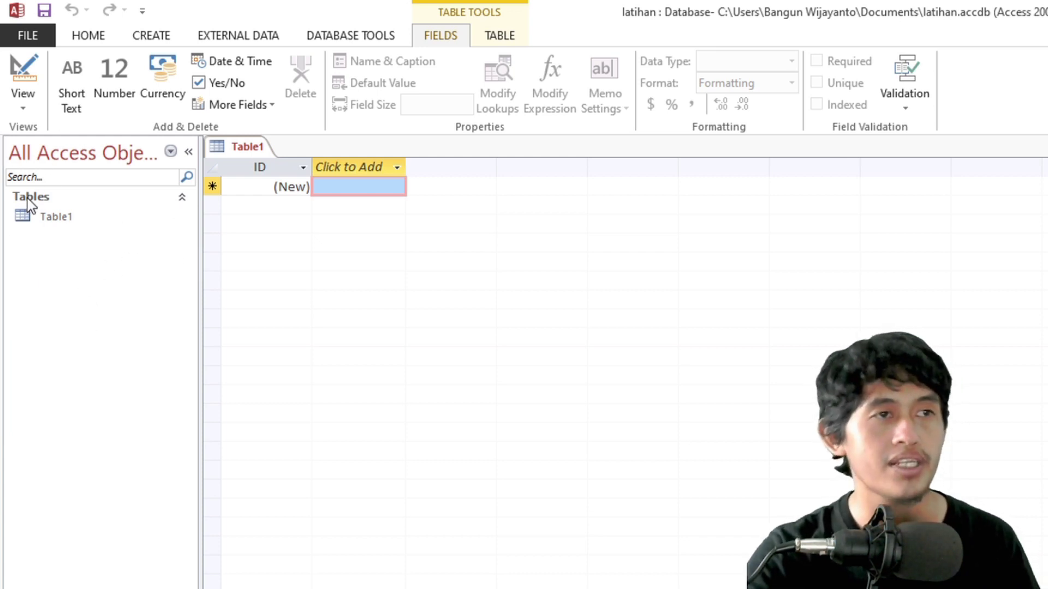
- Open Table1 in Design View, saving the table under the name Mahasiswa
click(58, 224)
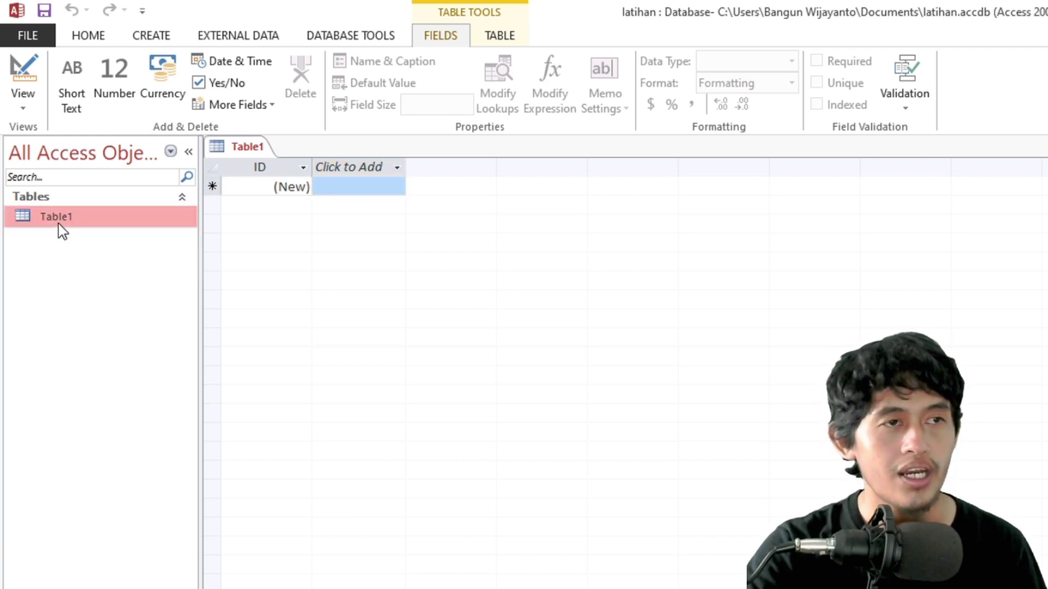
right_click(58, 224)
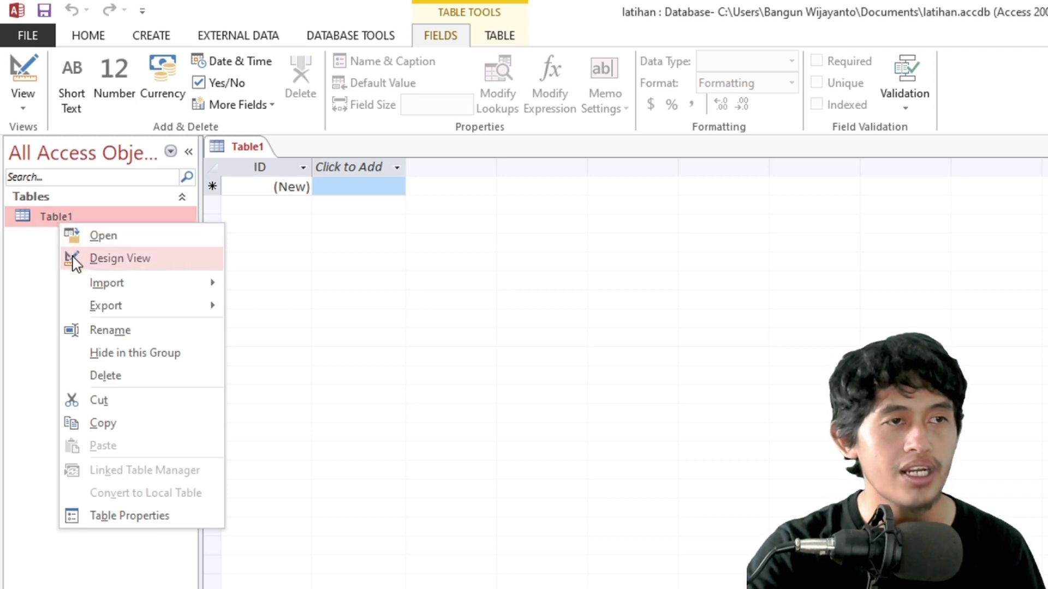
click(75, 258)
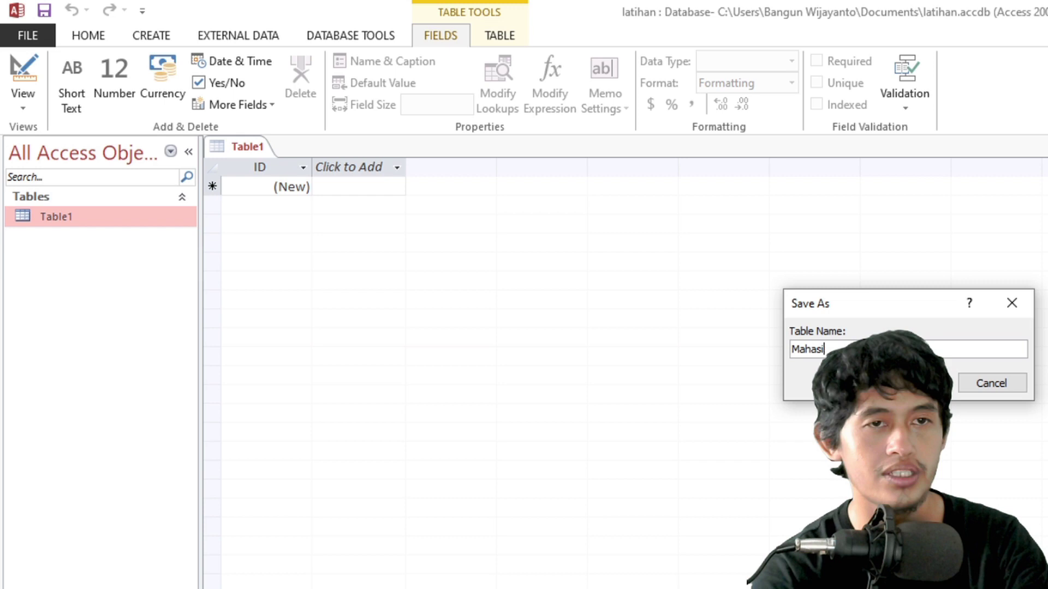
text(Mahasiswa)
key(Return)
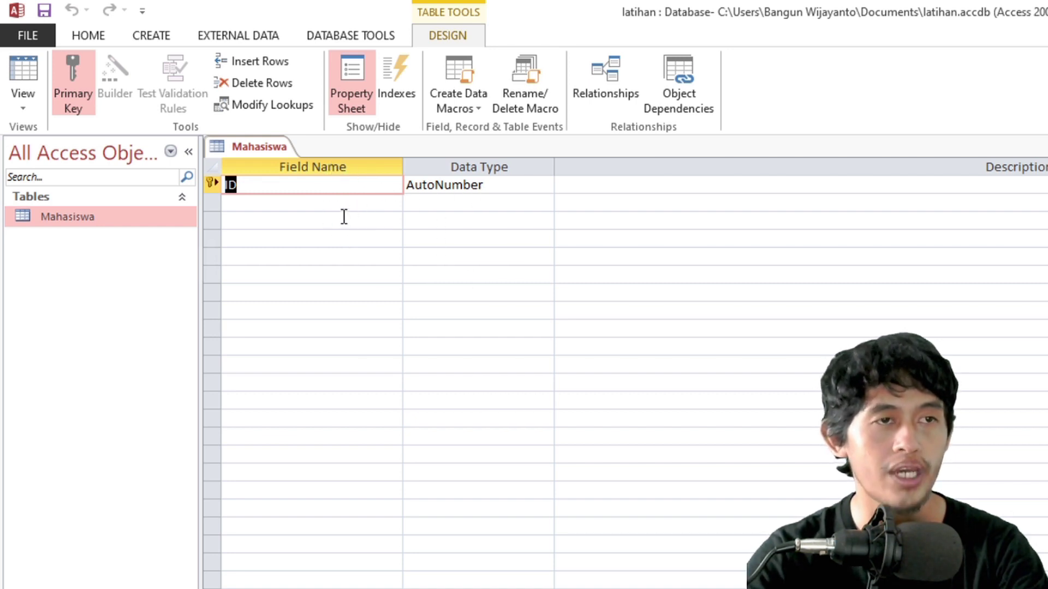
- Rename the primary key field of the Mahasiswa table to NIM and set its data type to Short Text
text(NIM)
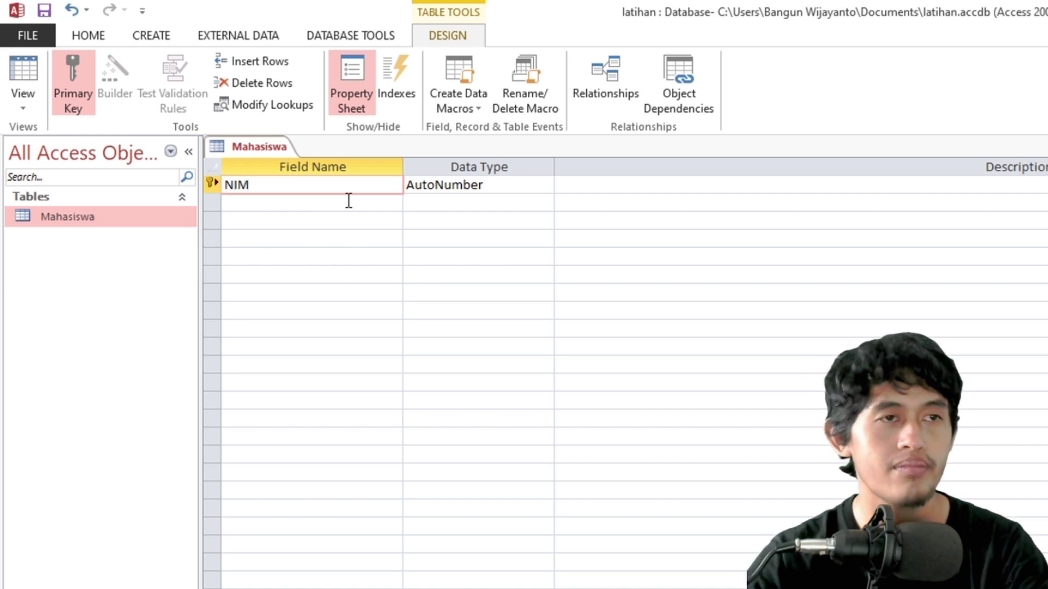
click(463, 189)
click(544, 185)
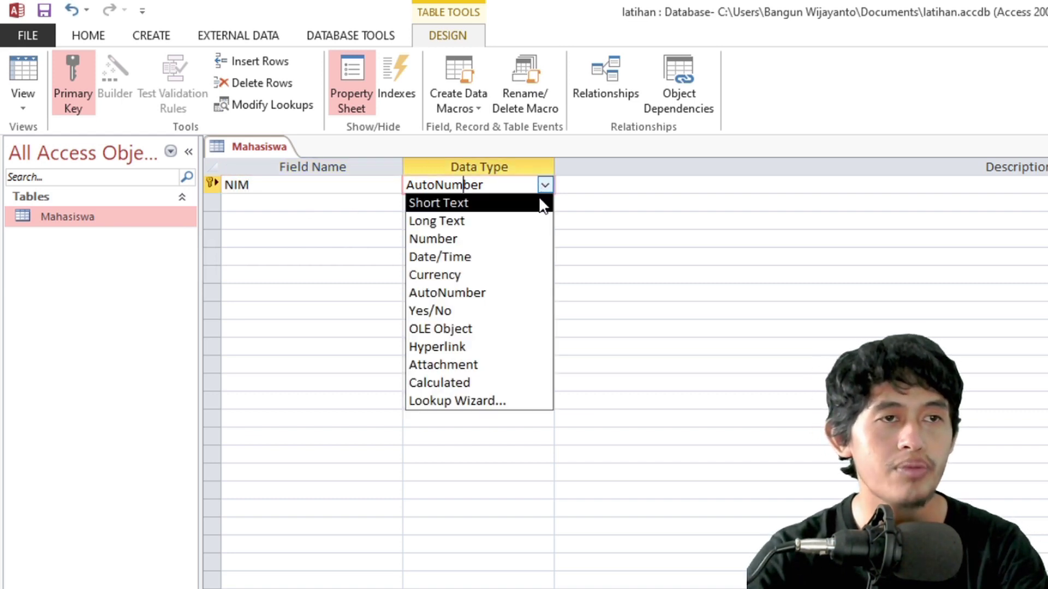
click(529, 207)
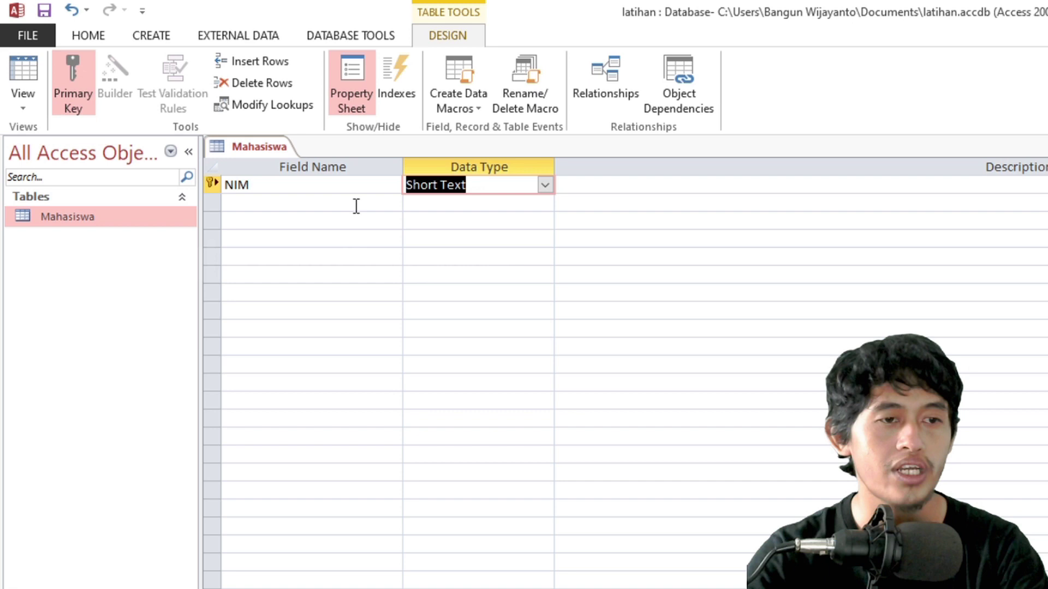
click(327, 588)
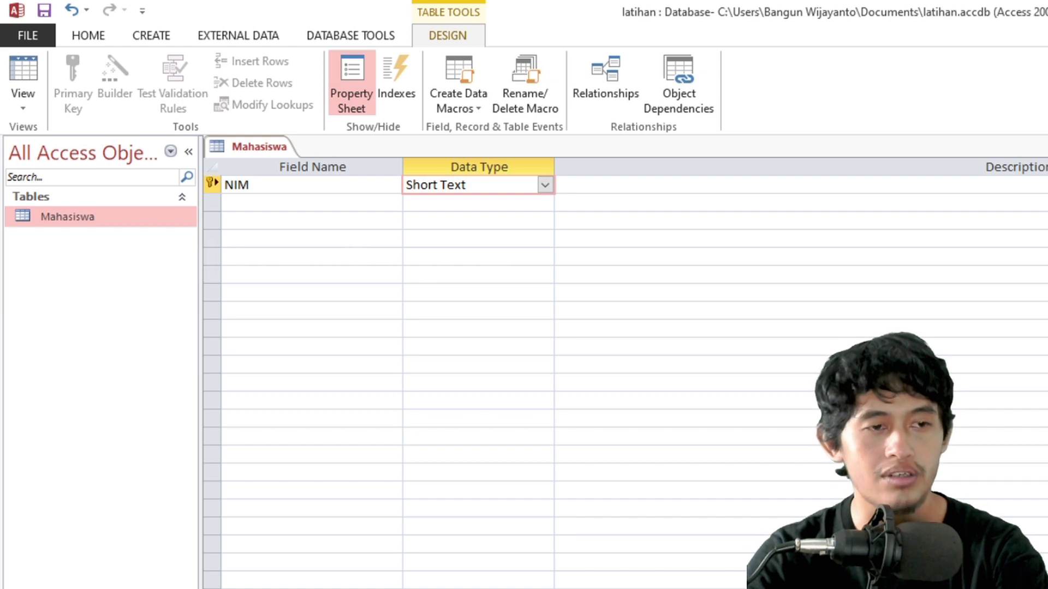
- Add the fields NAMA and ALAMAT below NIM in the Mahasiswa table design
click(256, 206)
text(NAMA)
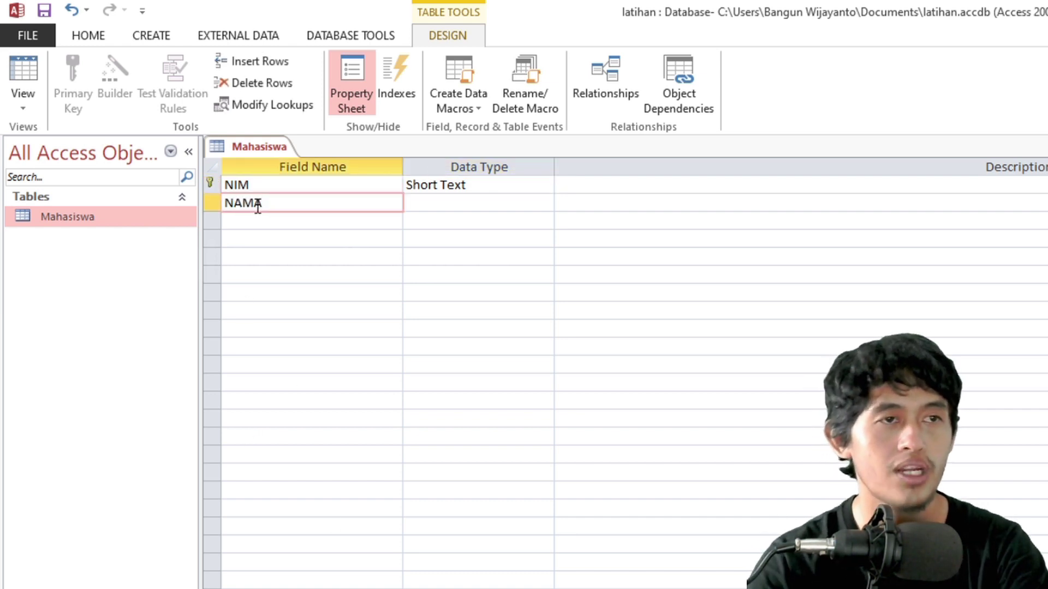
key(Down)
text(ALAMAT)
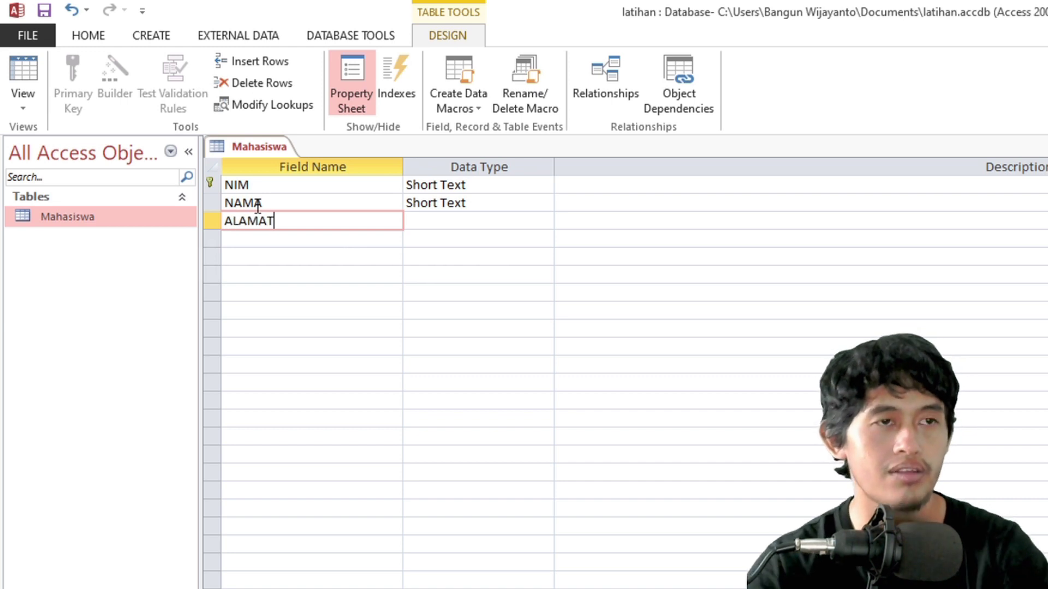
- Set the ALAMAT field's data type to Long Text and save the Mahasiswa table design
click(462, 221)
click(544, 221)
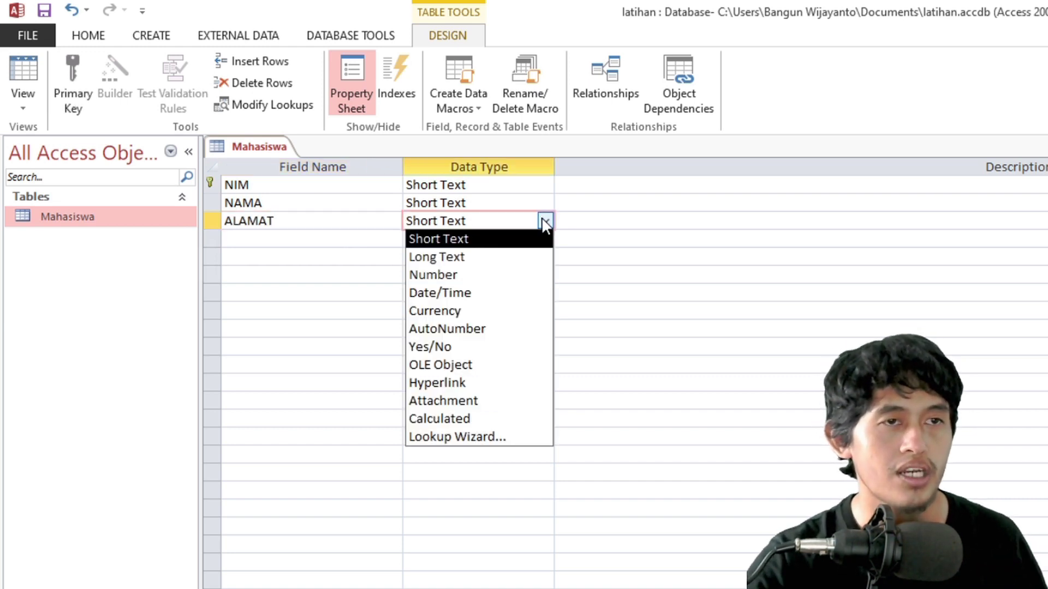
click(513, 257)
click(295, 293)
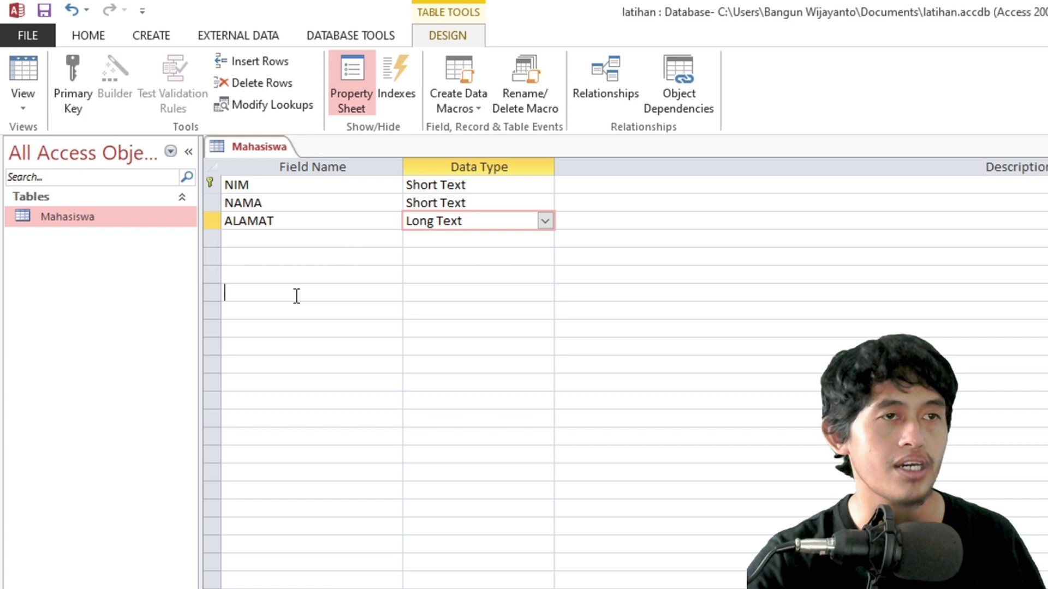
click(44, 11)
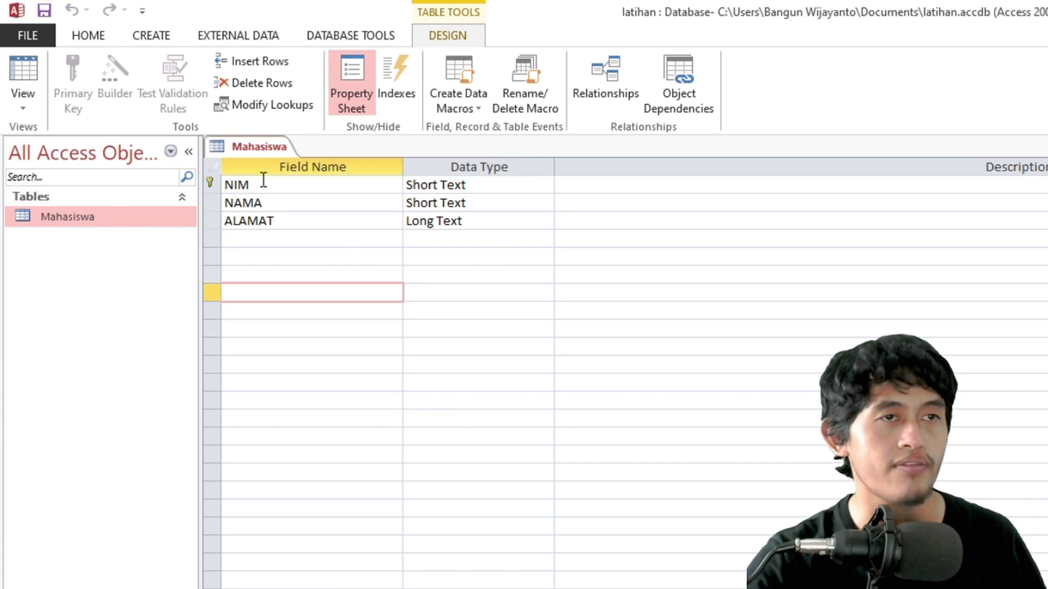
- Open the Mahasiswa table for data entry and enter the student's number in the NIM field of the first record, with its letters capitalised
double_click(96, 221)
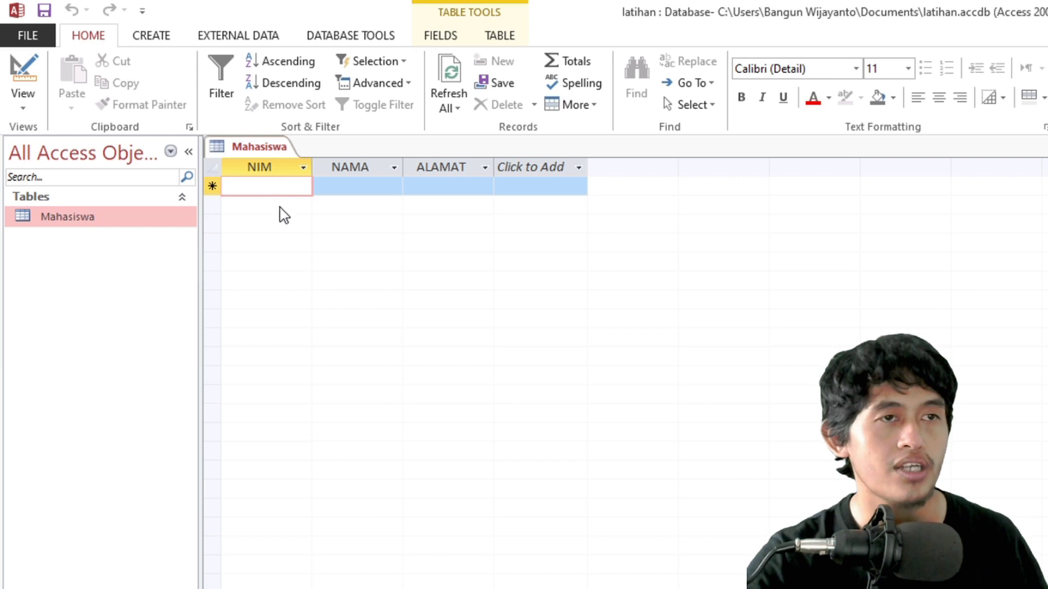
text(H1)
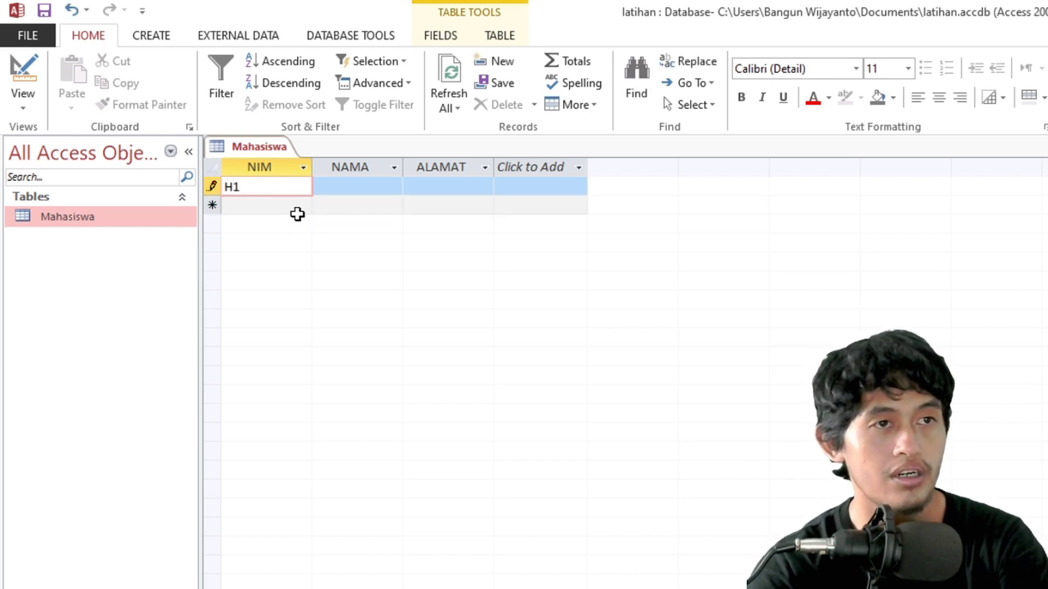
text(a001001)
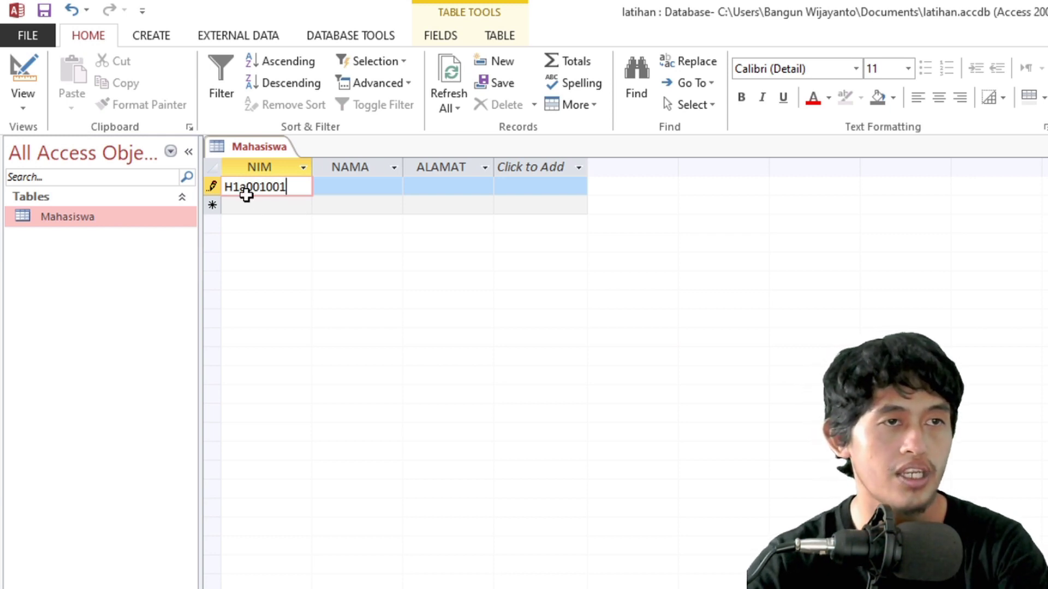
key(BackSpace)
text(a)
key(BackSpace)
text(A)
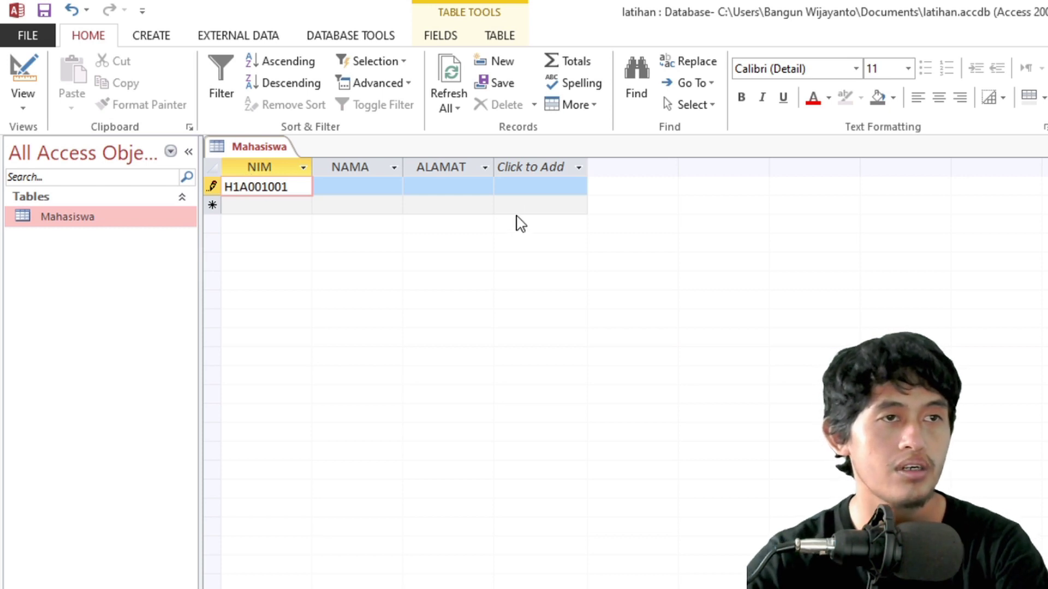
- Complete the first Mahasiswa record with the student's name in NAMA and a hyphen in ALAMAT
click(361, 186)
text(Tomn)
key(BackSpace)
key(BackSpace)
text(n)
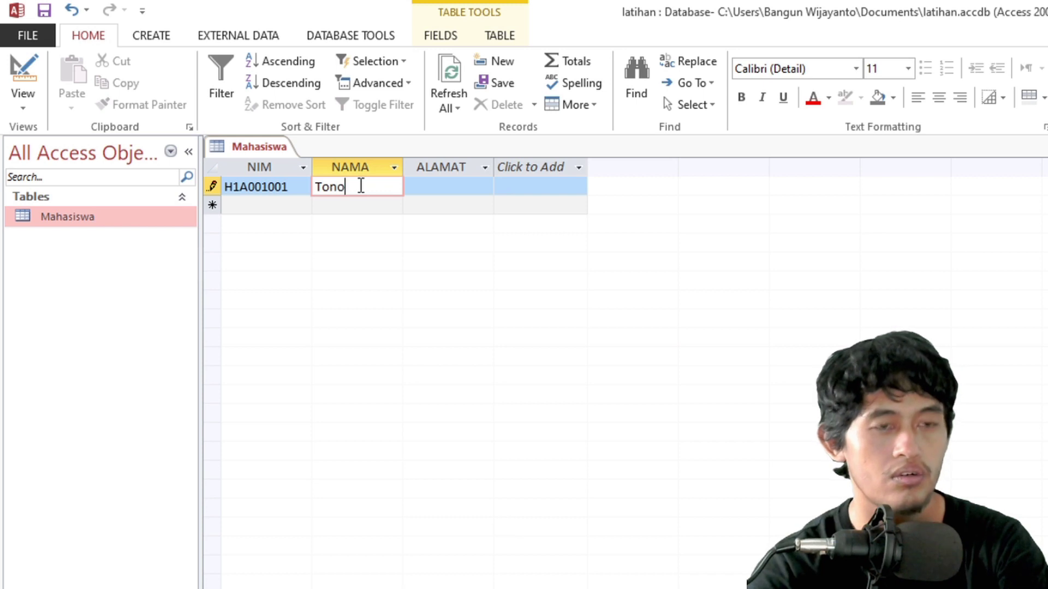
text(o)
key(Tab)
text(=-)
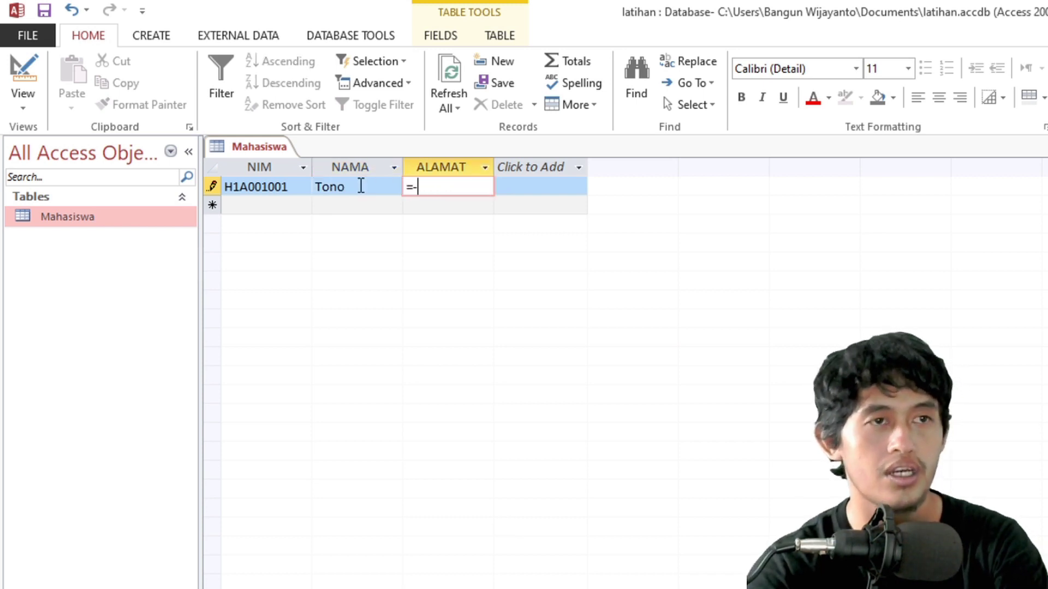
key(Tab)
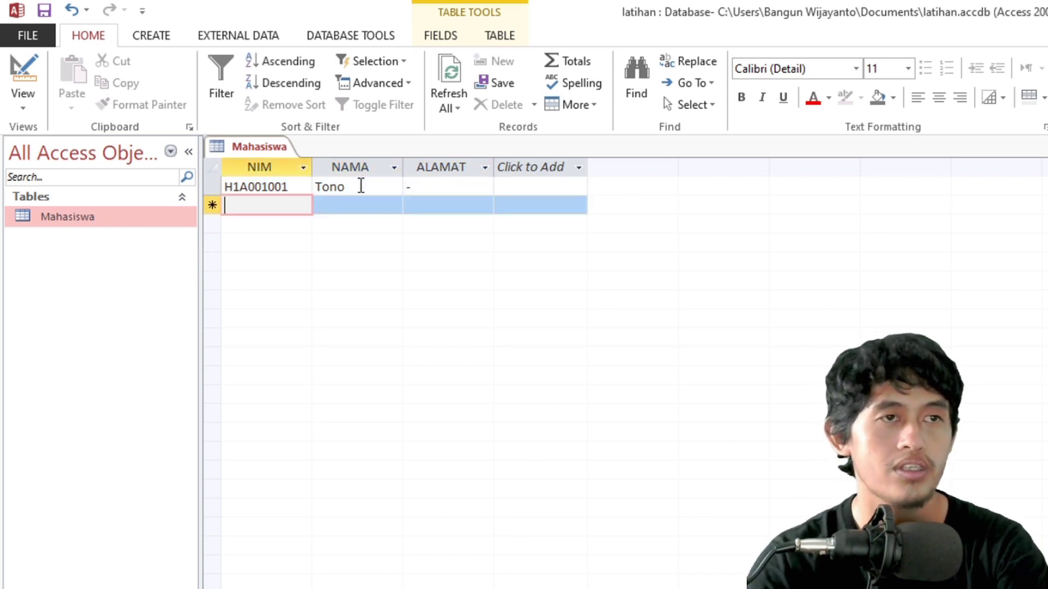
- Enter a second record with the first record's NIM and another student's name, try to commit it, and dismiss the resulting message
text(Ha)
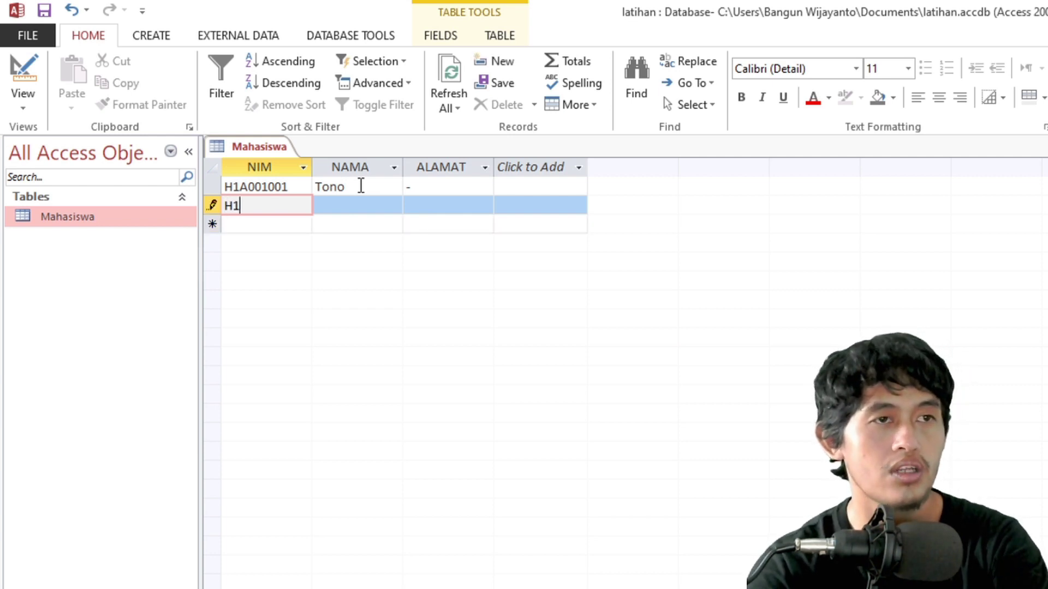
text(S)
text(001001)
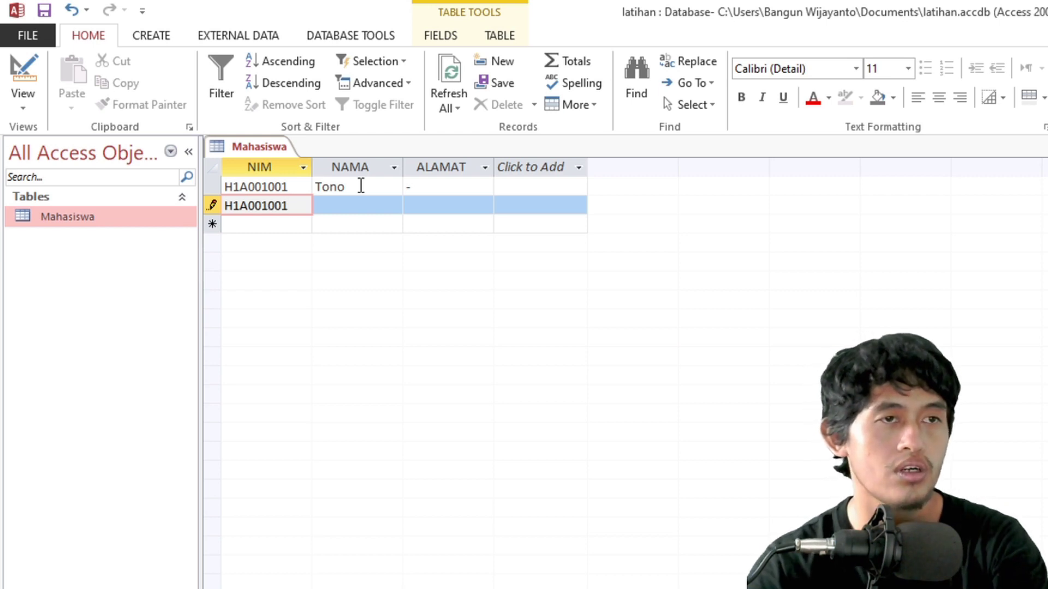
key(Tab)
text(Ti)
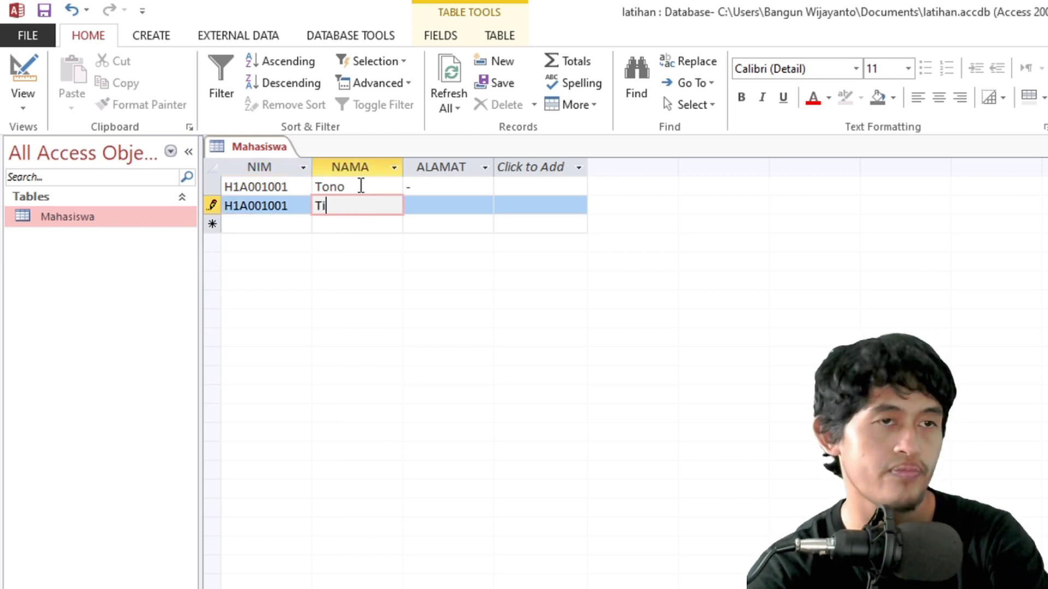
text(ni)
click(360, 188)
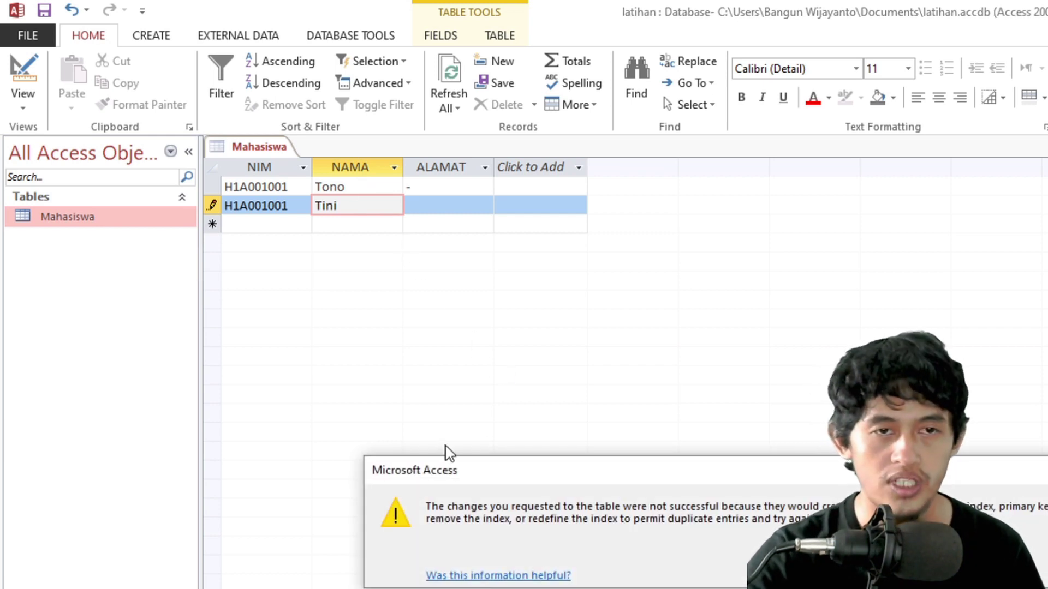
drag(502, 468, 381, 227)
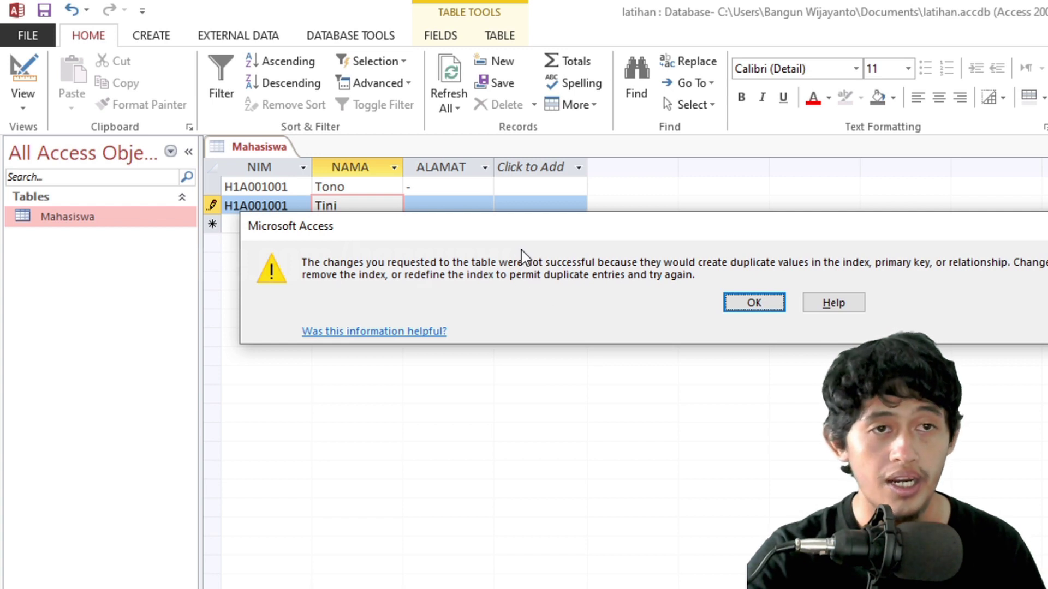
drag(533, 239, 518, 254)
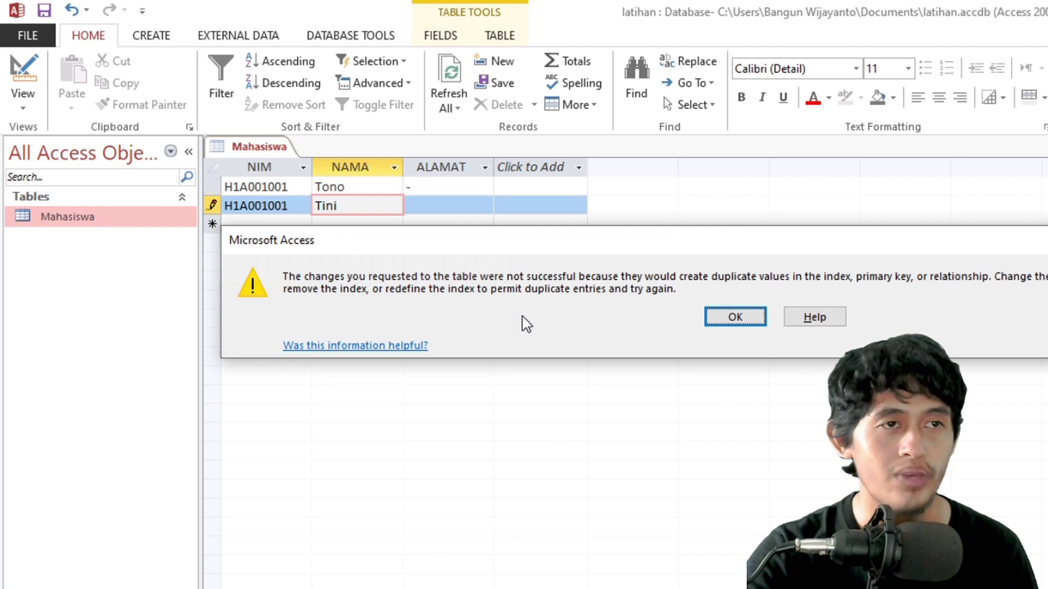
click(736, 317)
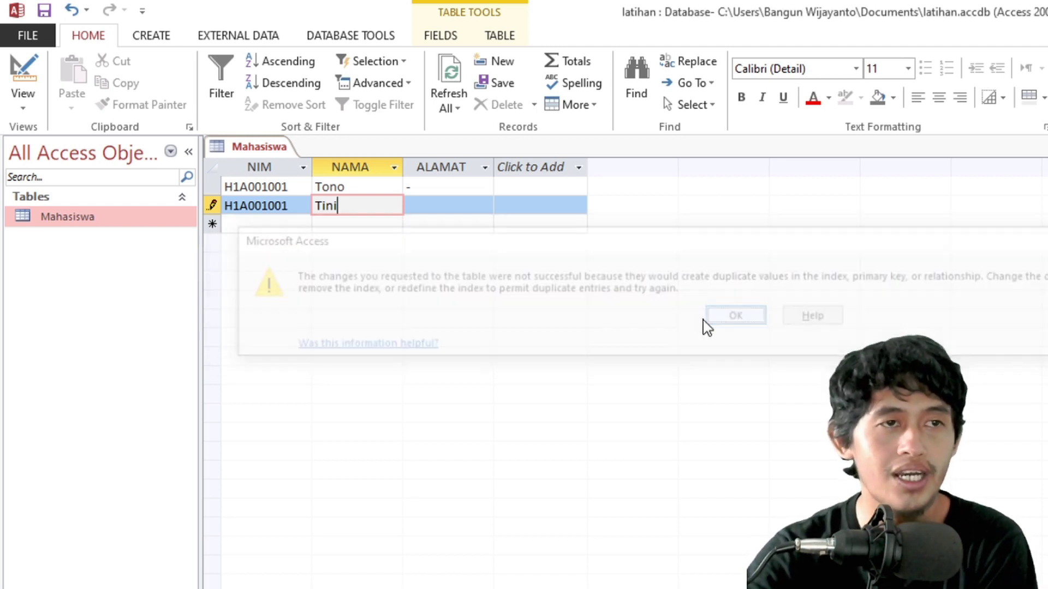
- Try to open the Mahasiswa table's design while the second record still has a duplicate NIM
right_click(145, 229)
click(170, 255)
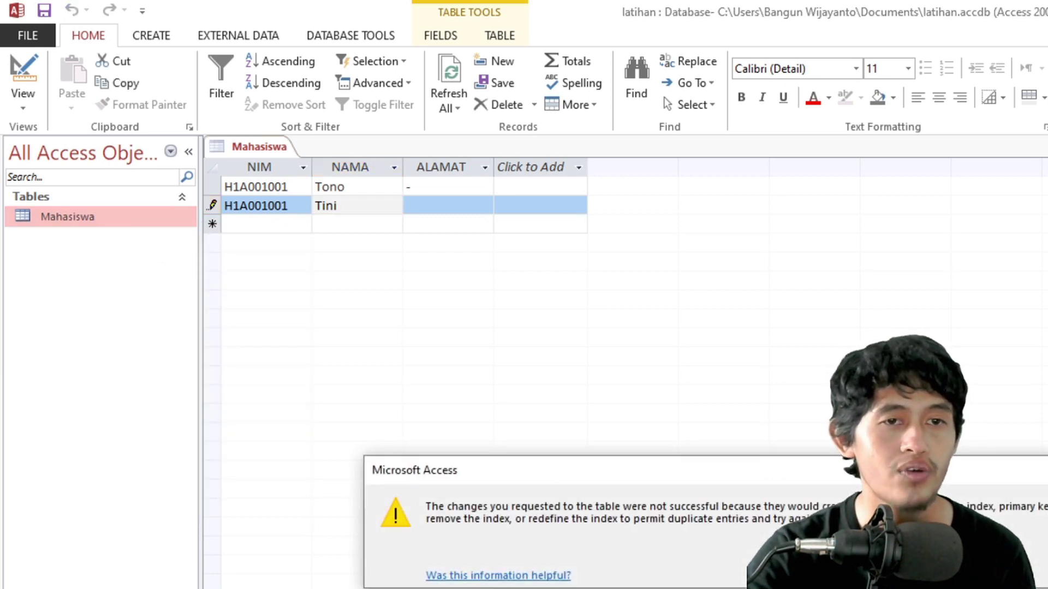
click(922, 550)
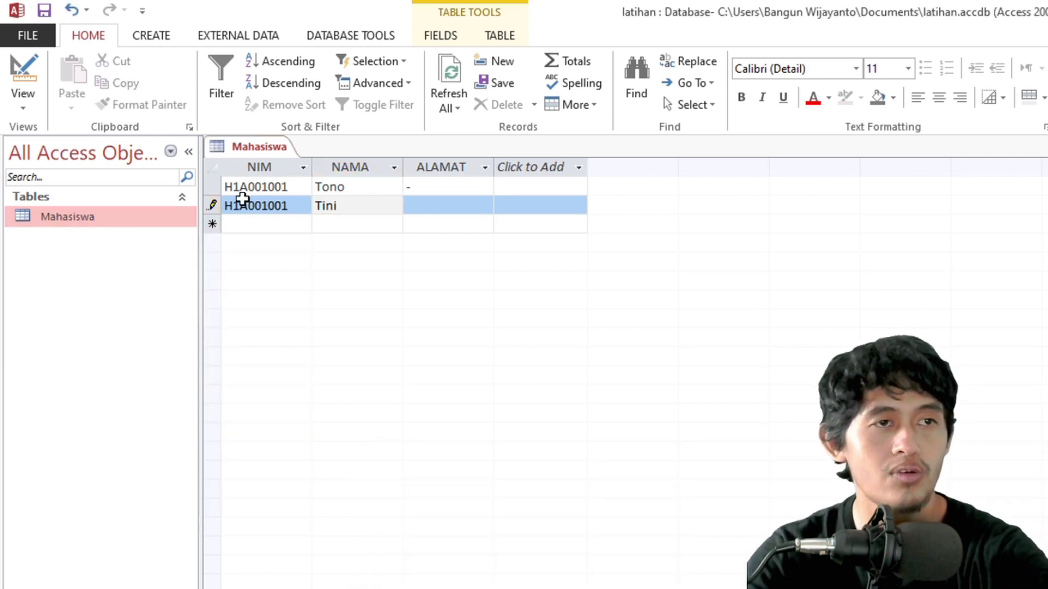
click(288, 210)
key(Return)
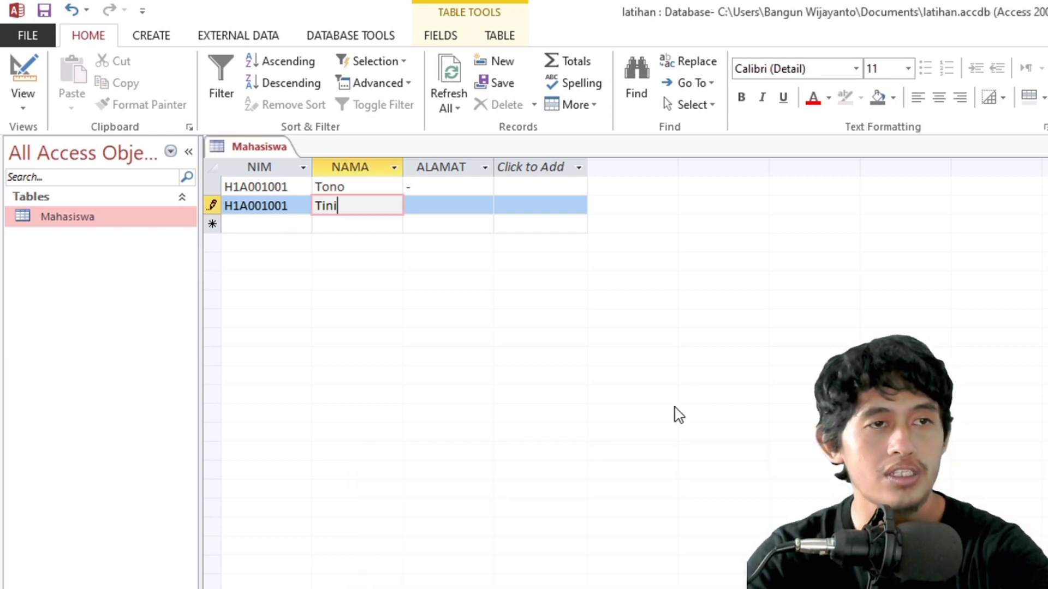
- Change the last digit of the second record's NIM to 2 and commit the record
click(299, 207)
key(BackSpace)
text(2)
key(Down)
key(Tab)
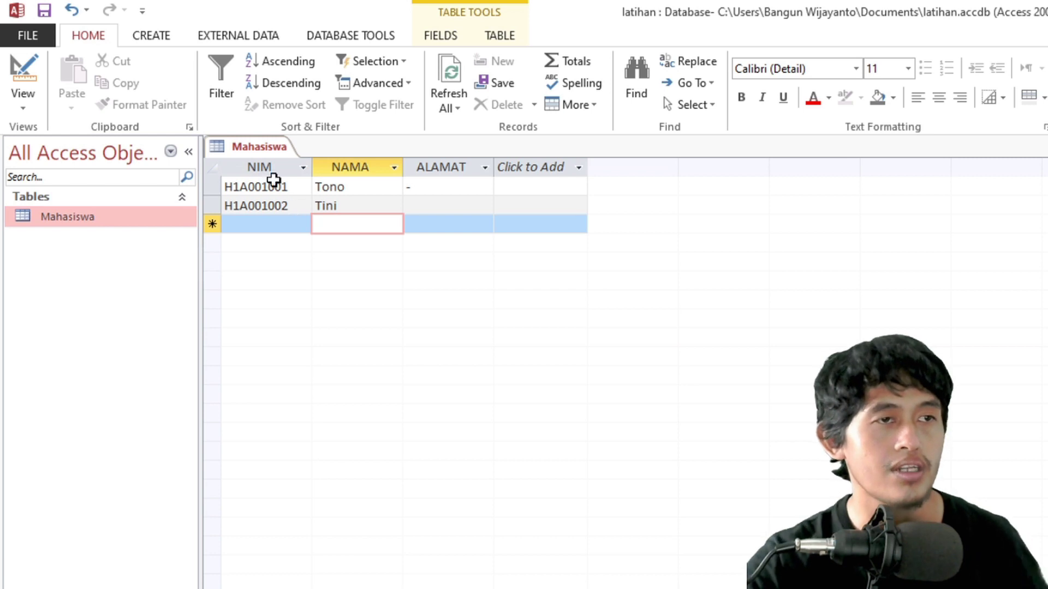
- Check the primary key setting of the NIM field in the Mahasiswa table design and close the table
right_click(90, 218)
click(180, 258)
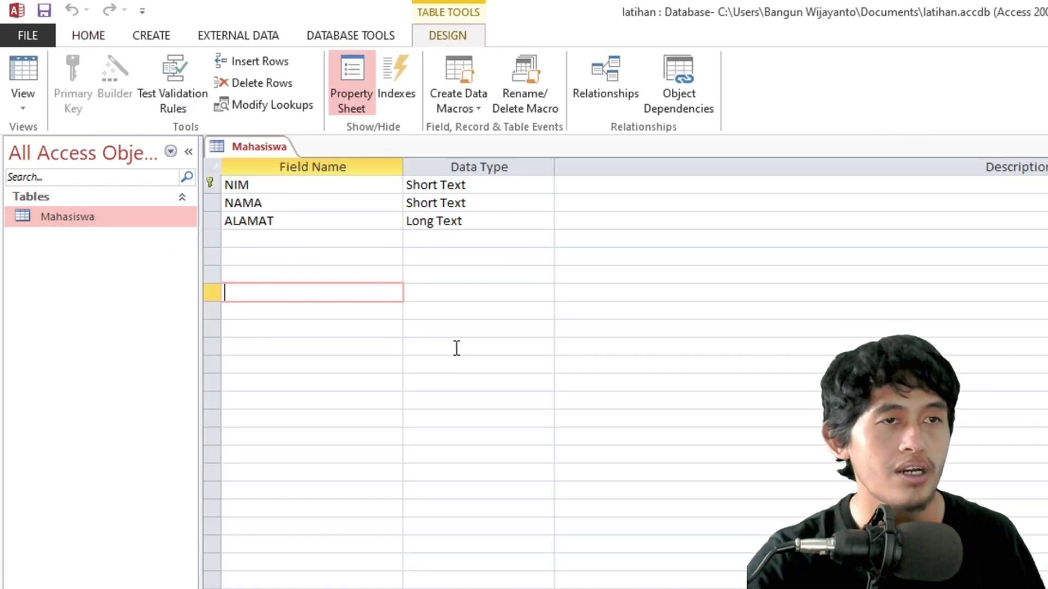
click(213, 185)
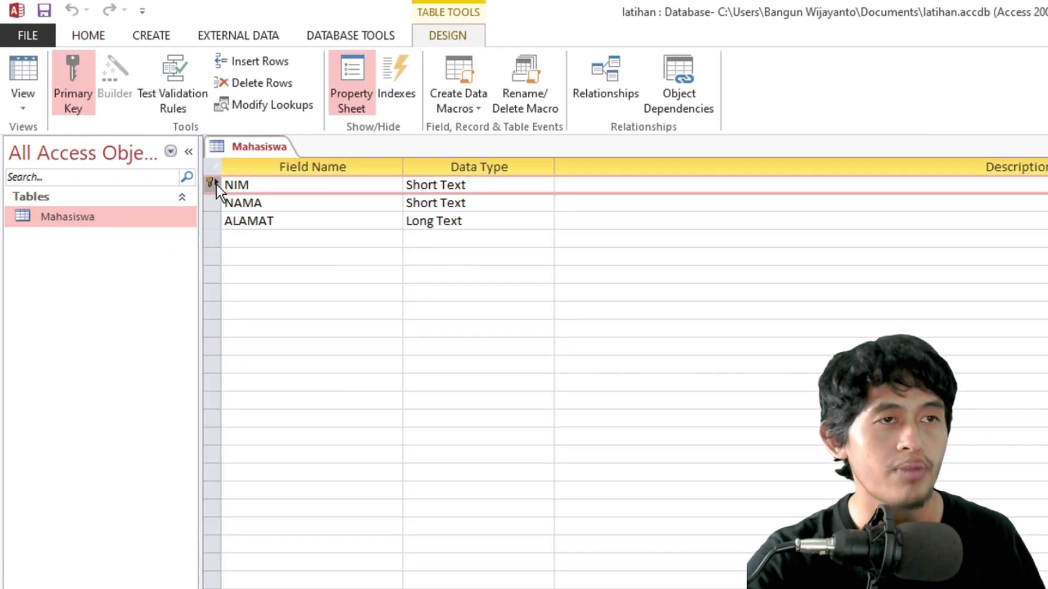
right_click(209, 185)
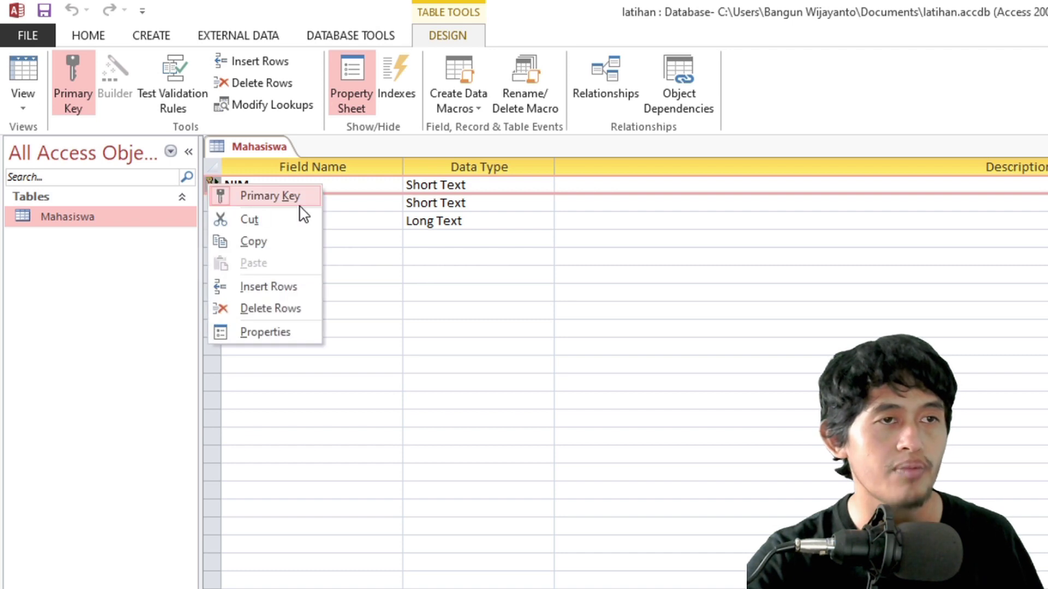
click(407, 292)
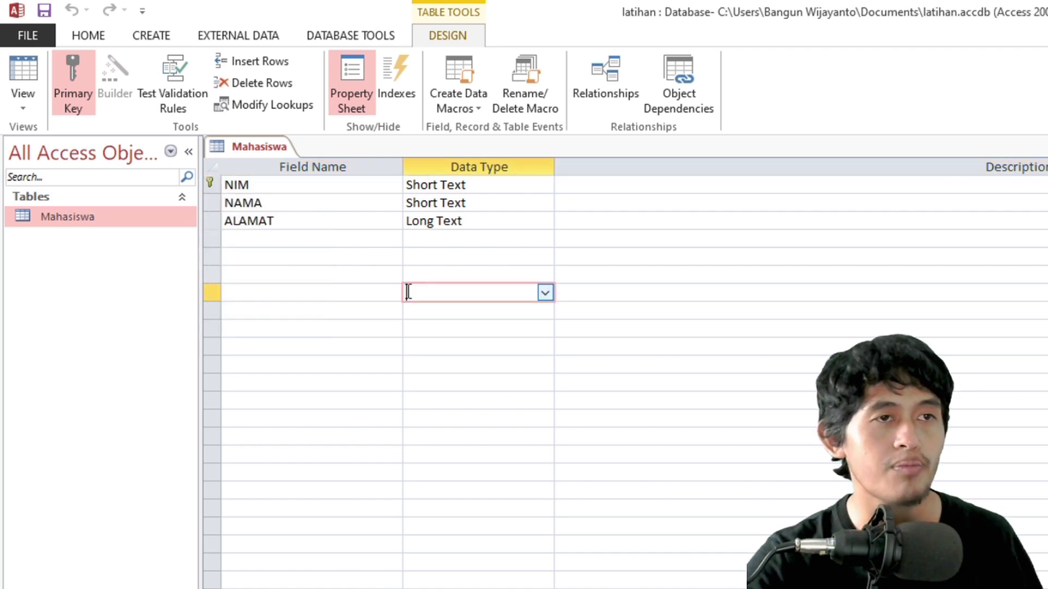
click(294, 181)
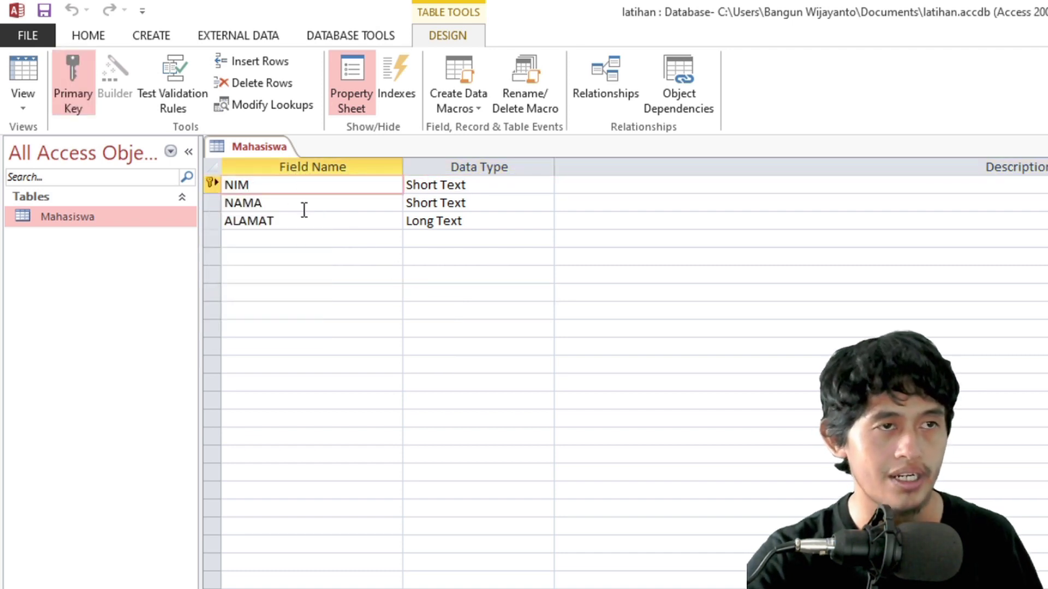
right_click(261, 153)
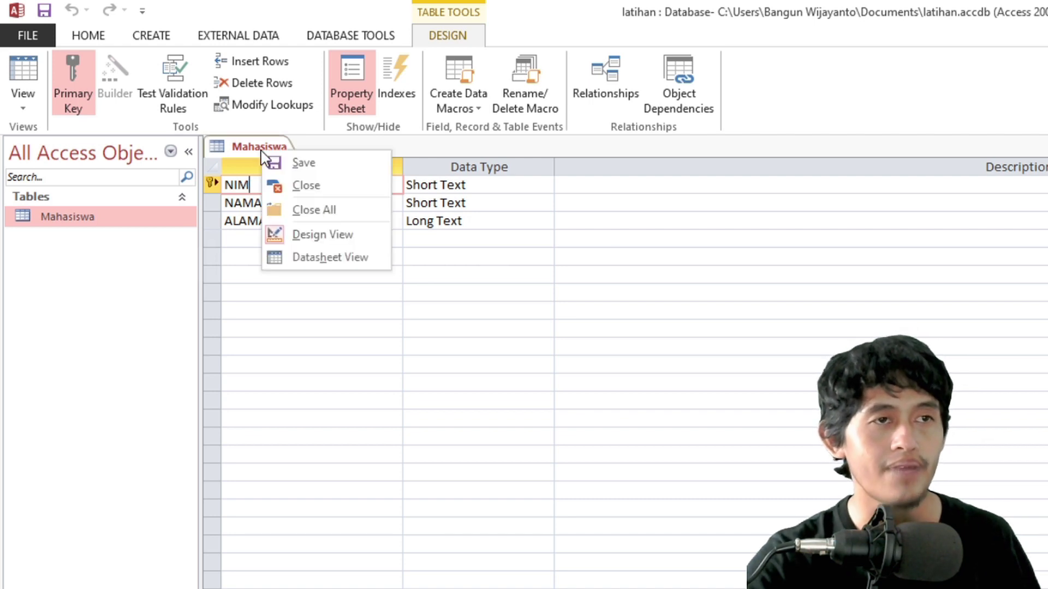
click(284, 185)
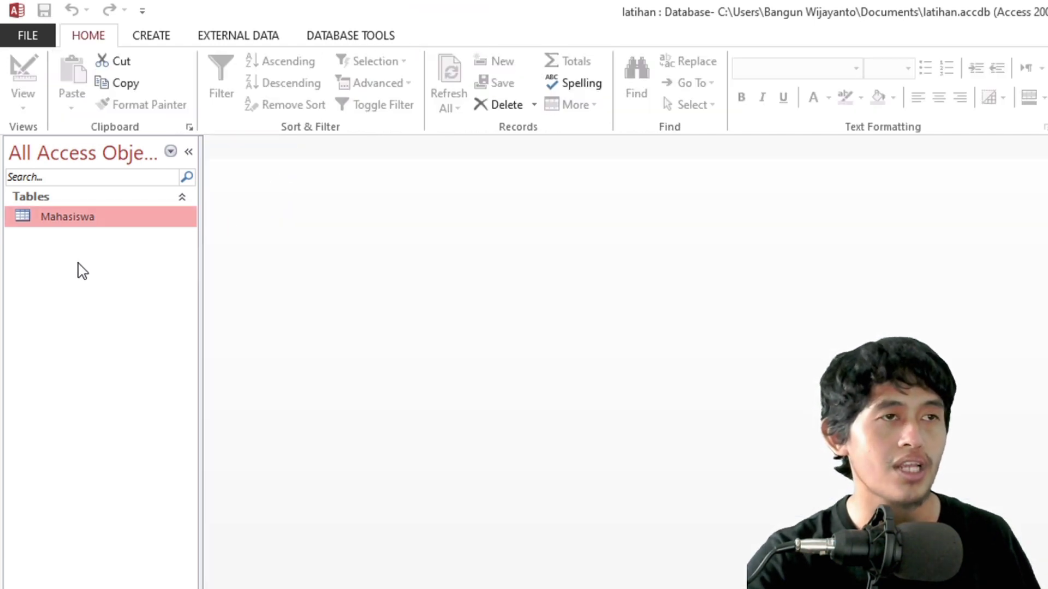
- Create a new table and save it as Kelamin, opening it in Design View
click(157, 42)
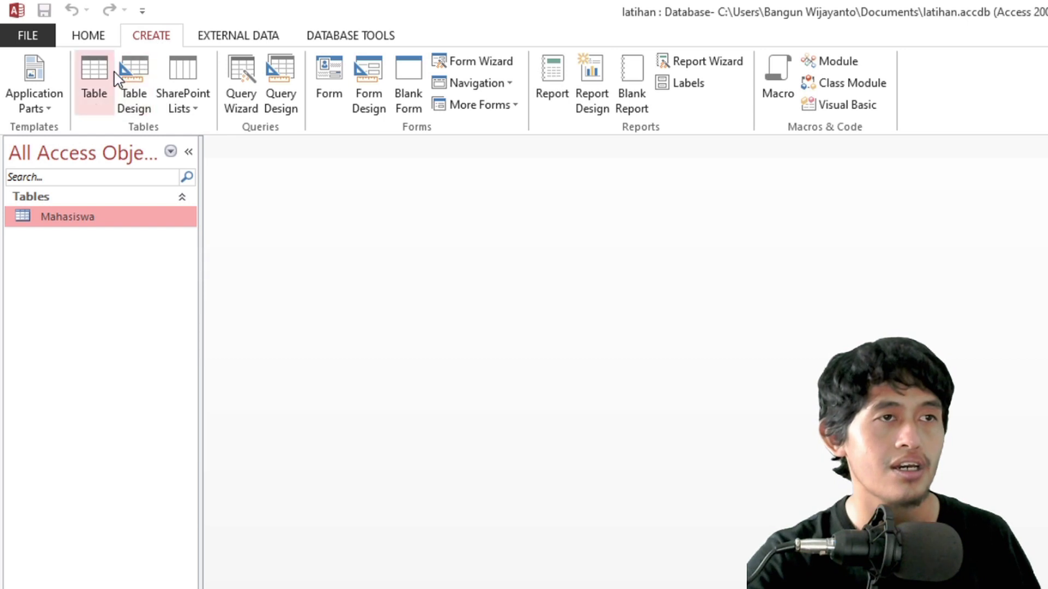
click(97, 77)
click(89, 240)
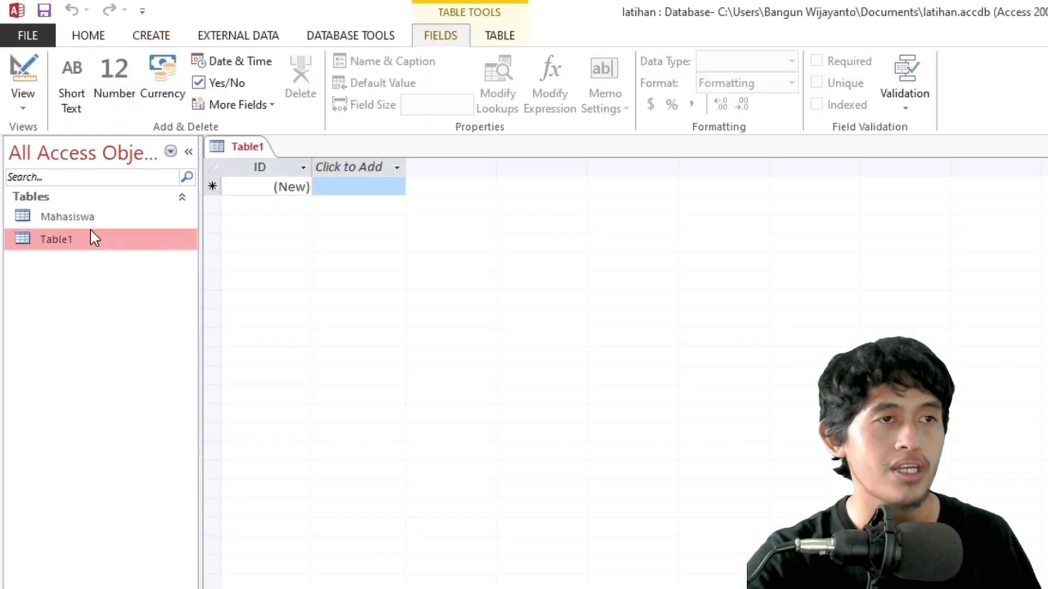
click(92, 41)
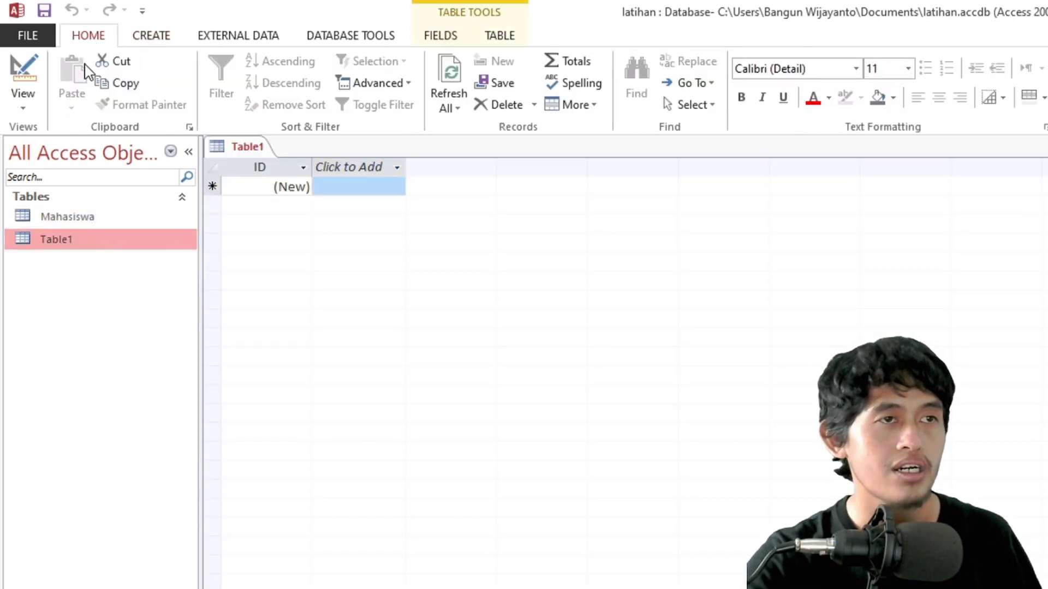
click(28, 71)
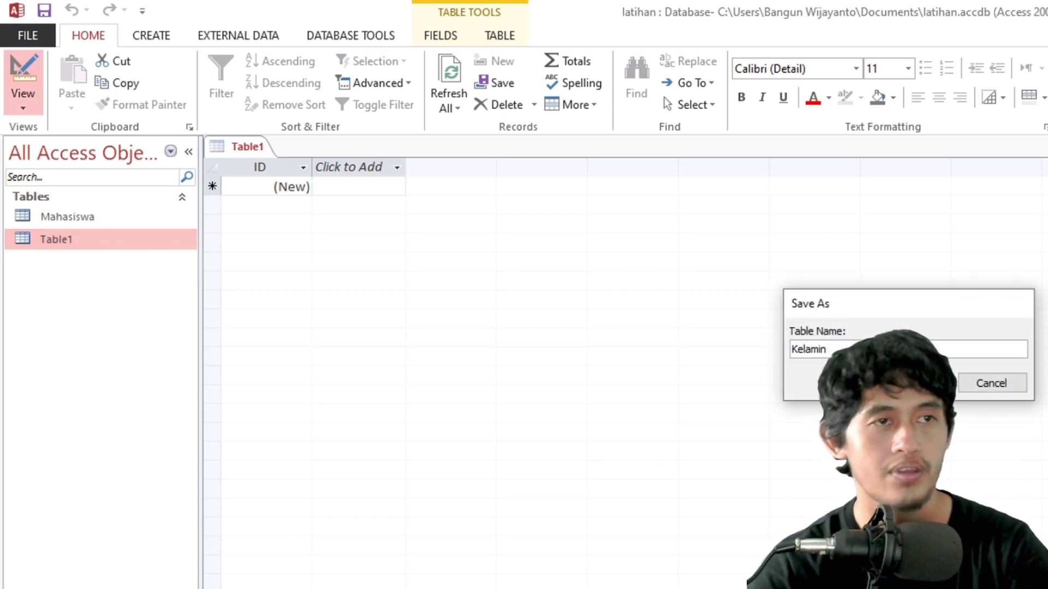
text(Kelamin)
key(Return)
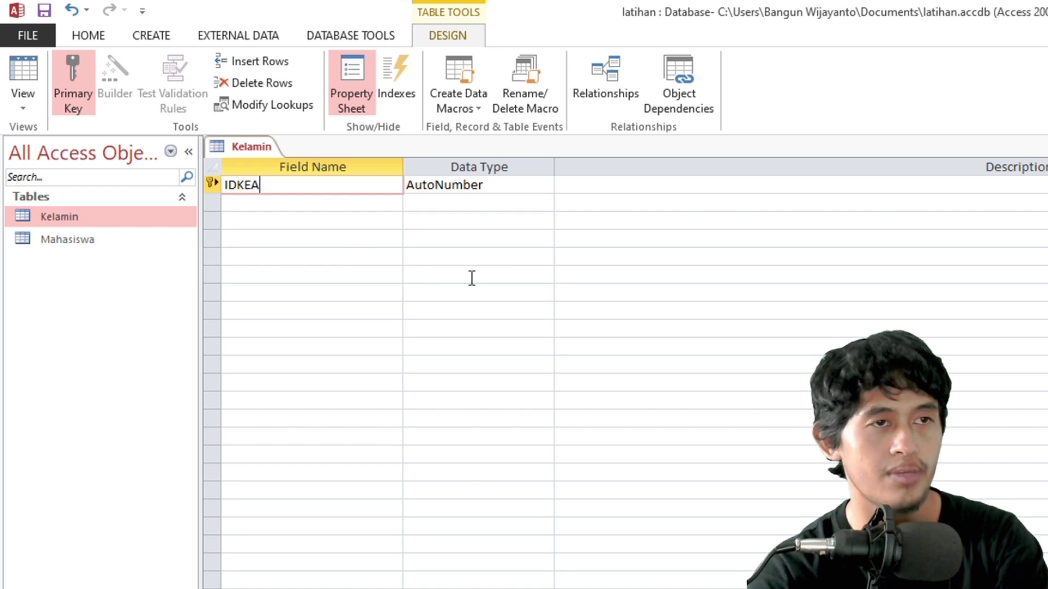
- Name the Kelamin table's primary key field IDKELAMIN and add a Short Text field NAMAKELAMIN below it
key(Down)
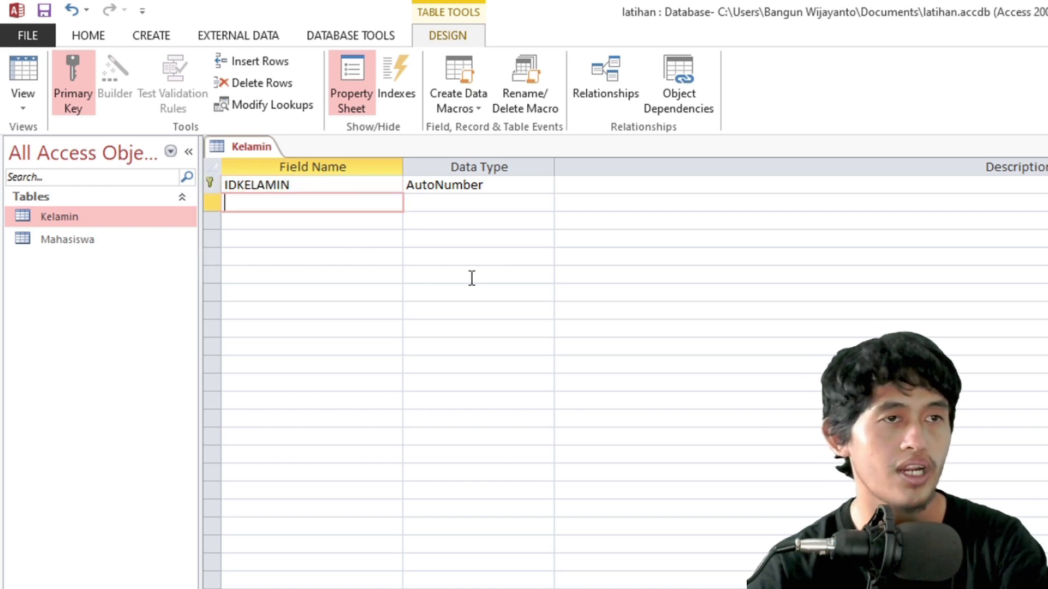
text(NAMAKELAMIN)
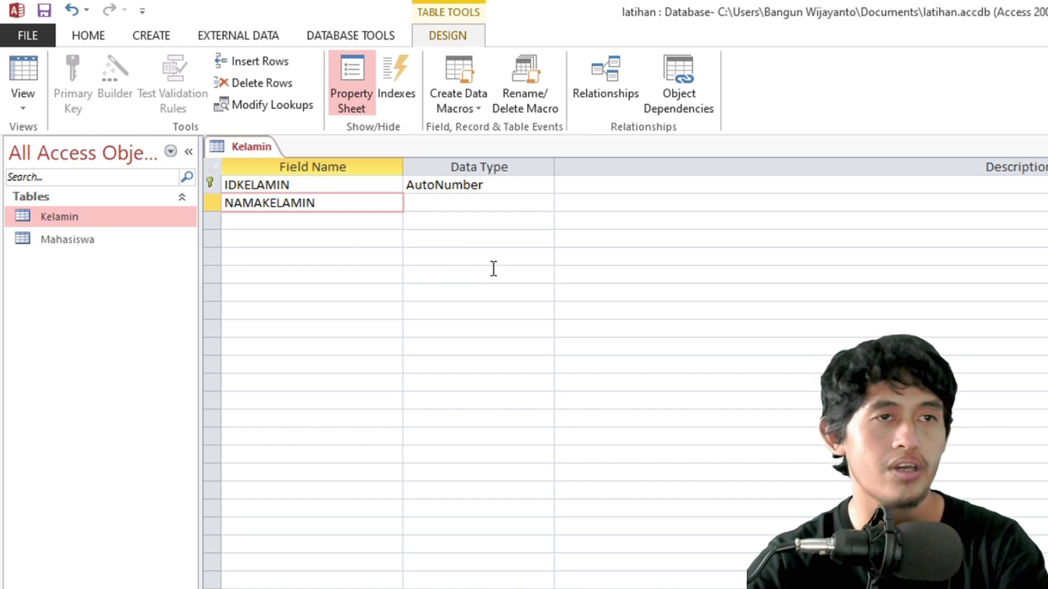
click(500, 205)
- Set the IDKELAMIN field's data type to Number and save the Kelamin table design
click(545, 186)
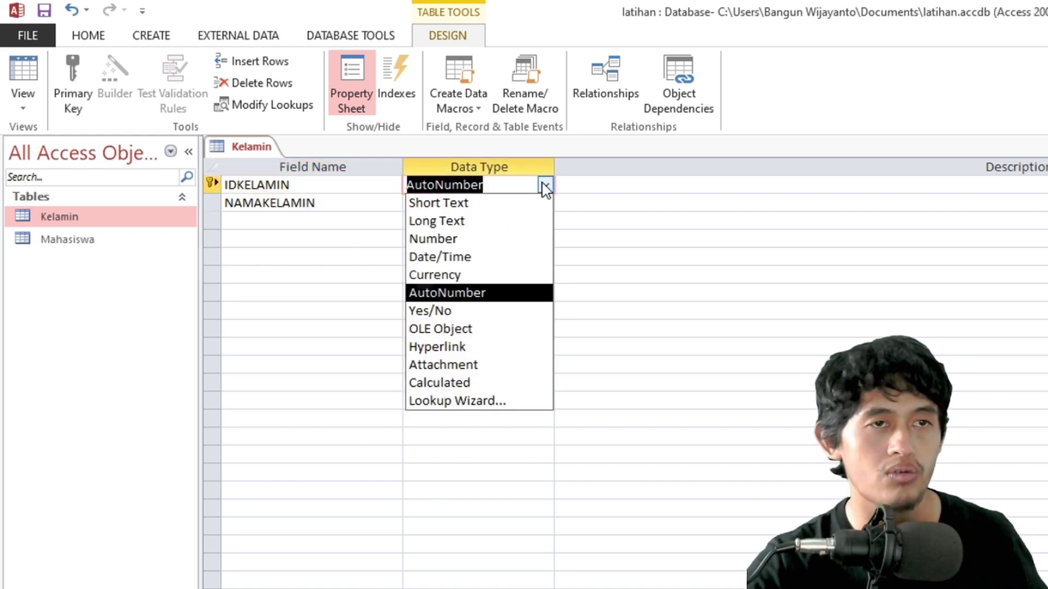
click(528, 246)
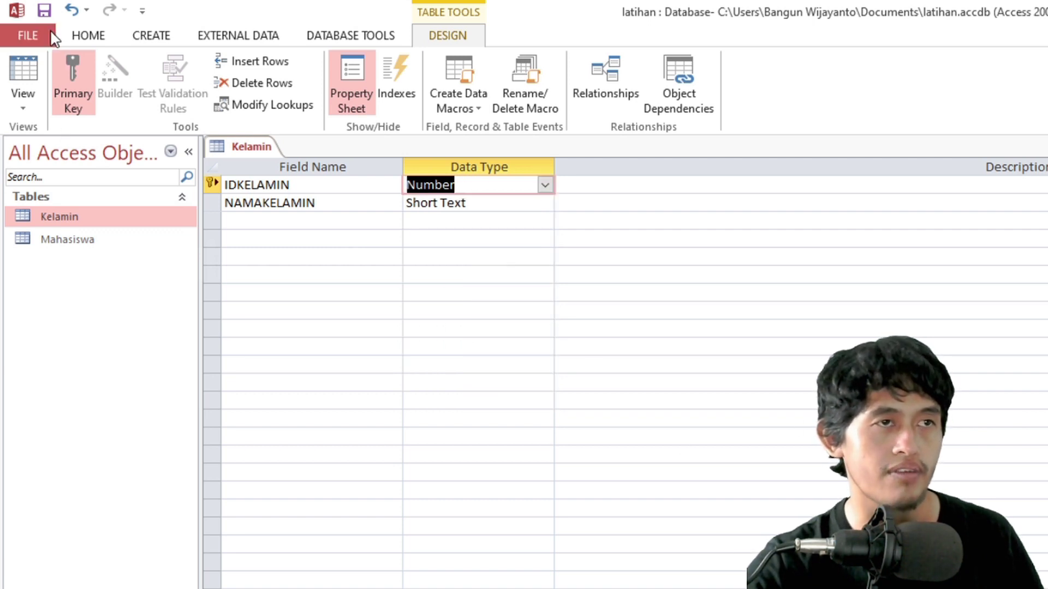
click(44, 9)
- Check the primary key setting of the IDKELAMIN field, and save and close the Kelamin table
right_click(255, 153)
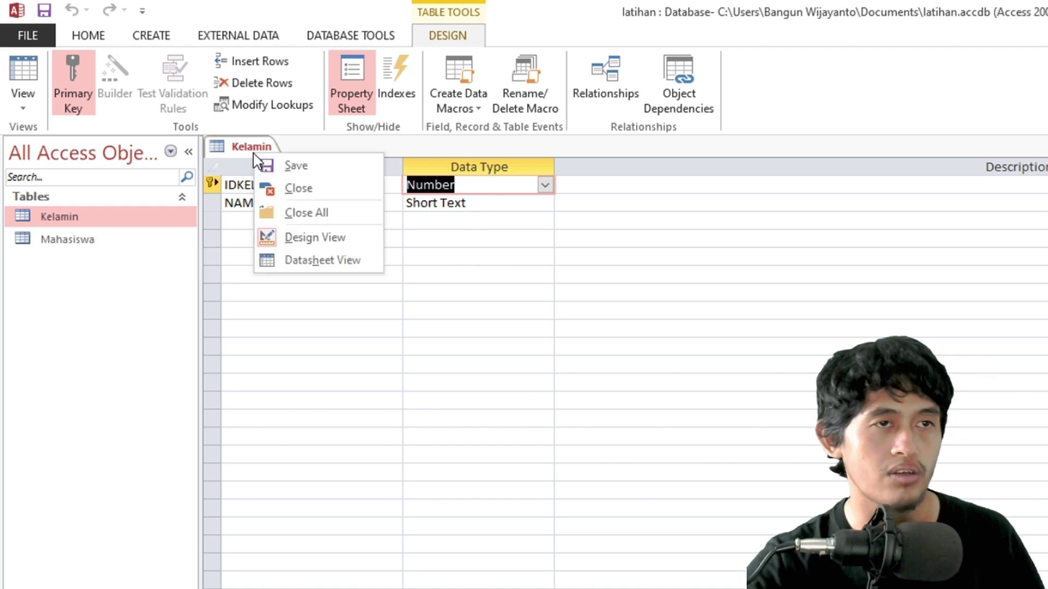
click(211, 186)
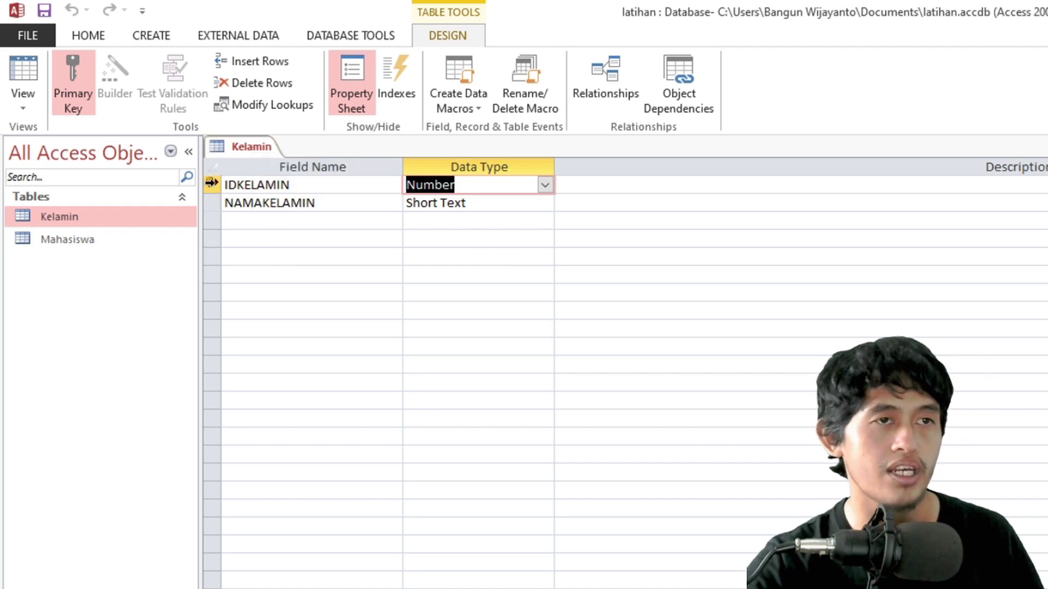
right_click(210, 184)
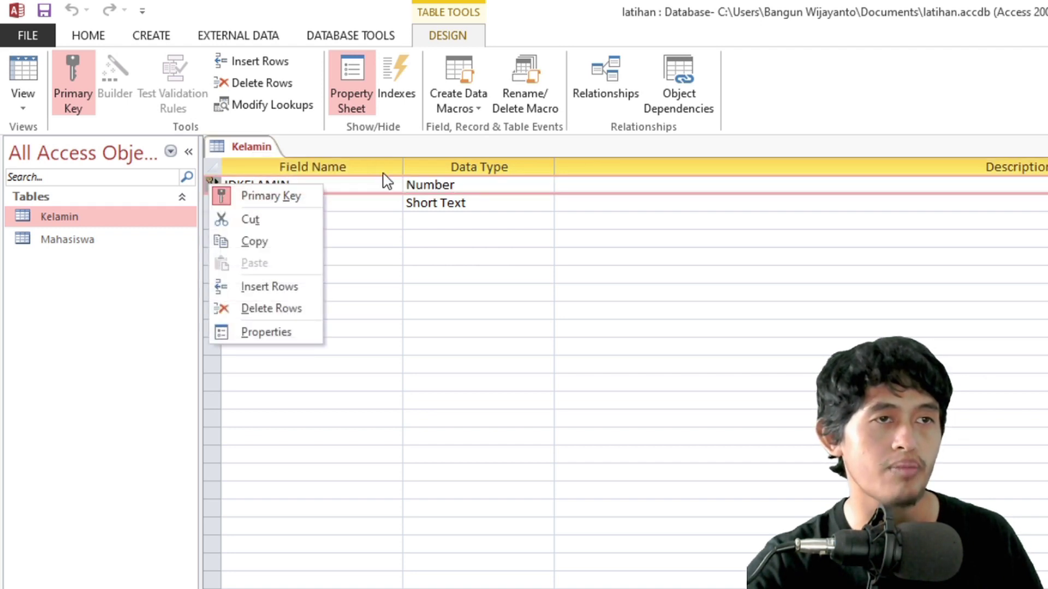
click(46, 12)
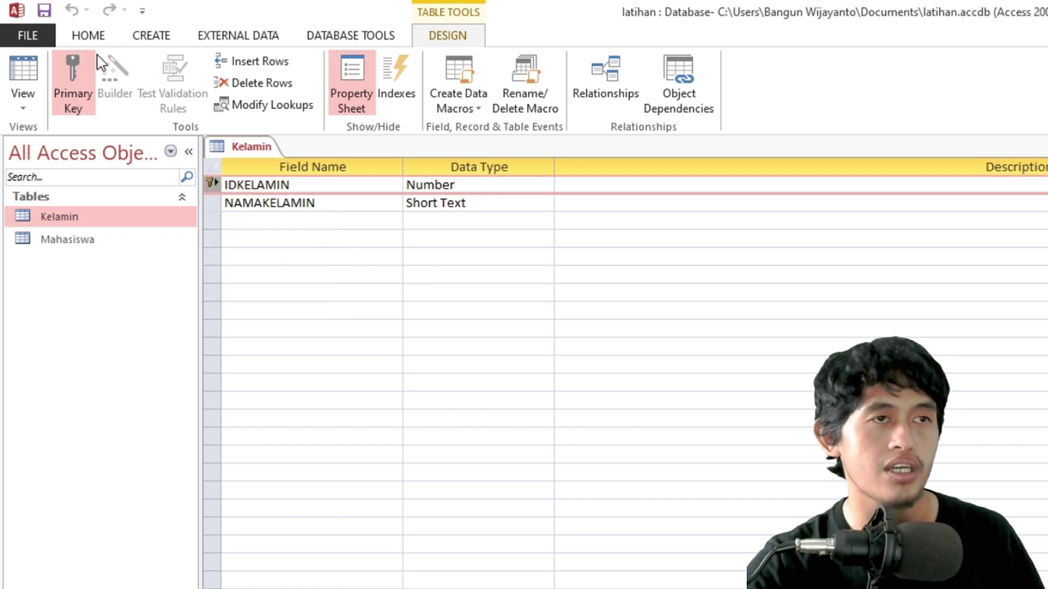
right_click(251, 152)
click(253, 179)
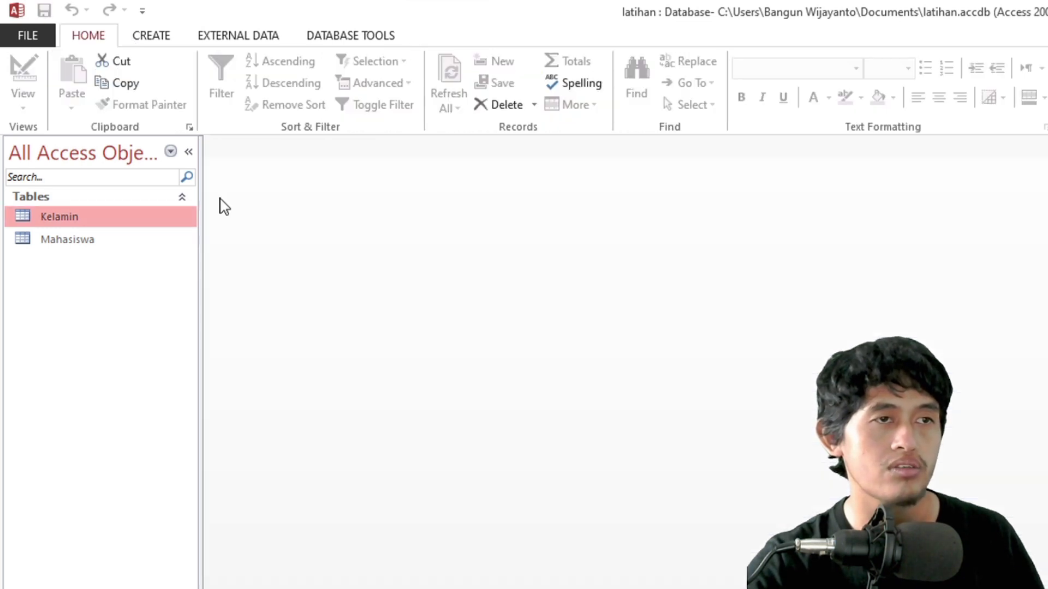
- Open the Kelamin table and add records with IDKELAMIN 1 as Laki-laki and IDKELAMIN 2 as Perempuan
double_click(101, 218)
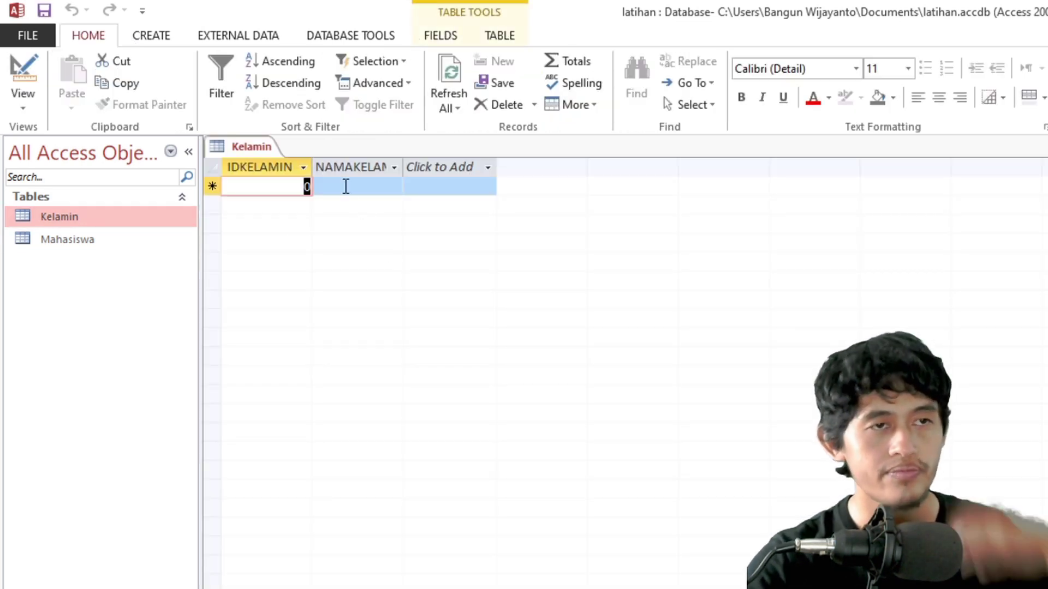
click(294, 188)
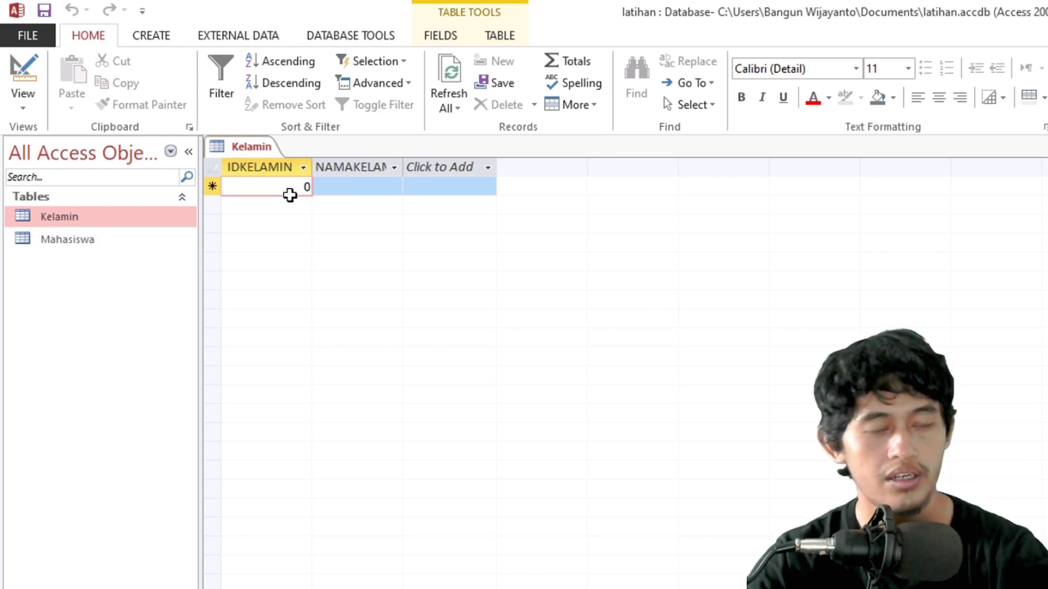
text(1)
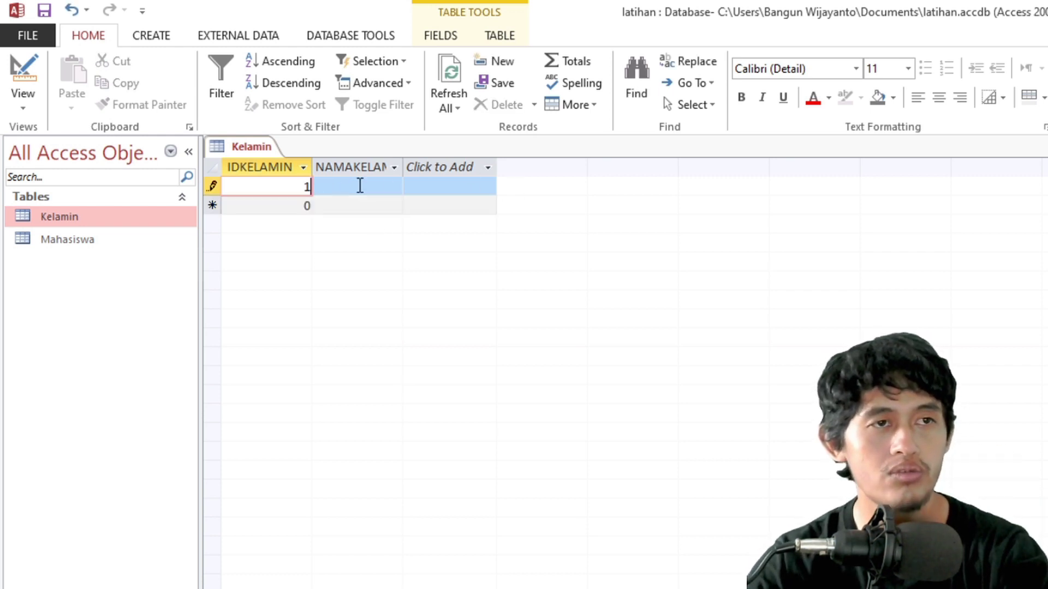
key(Tab)
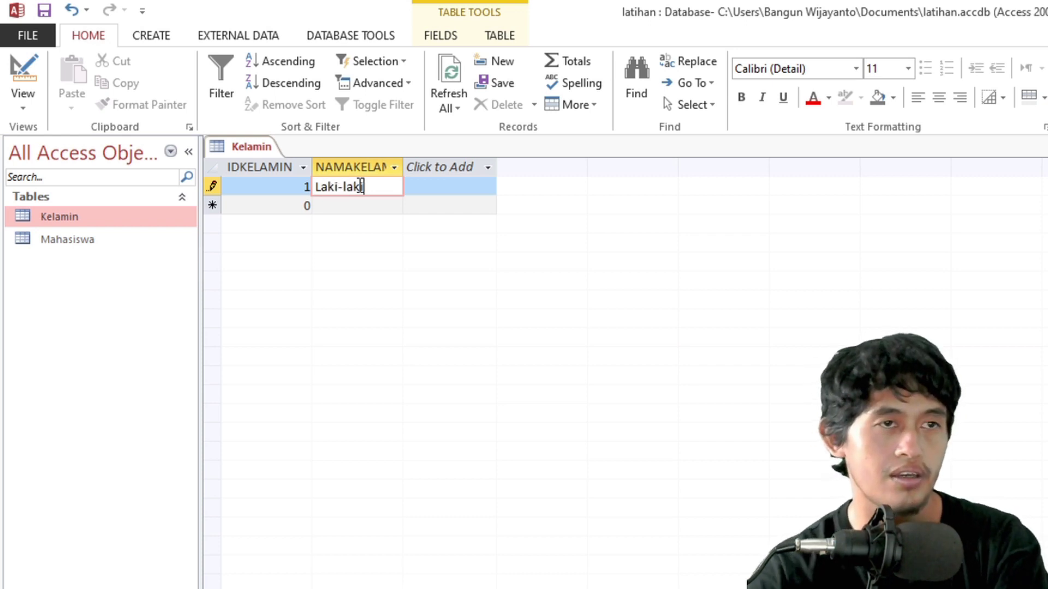
key(Tab)
text(2)
key(Tab)
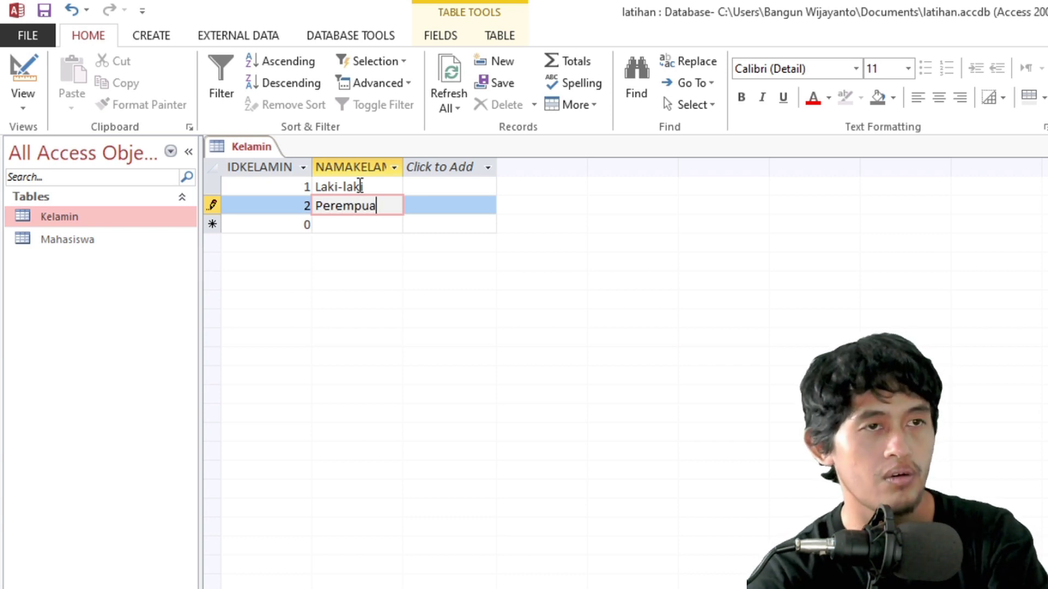
key(Down)
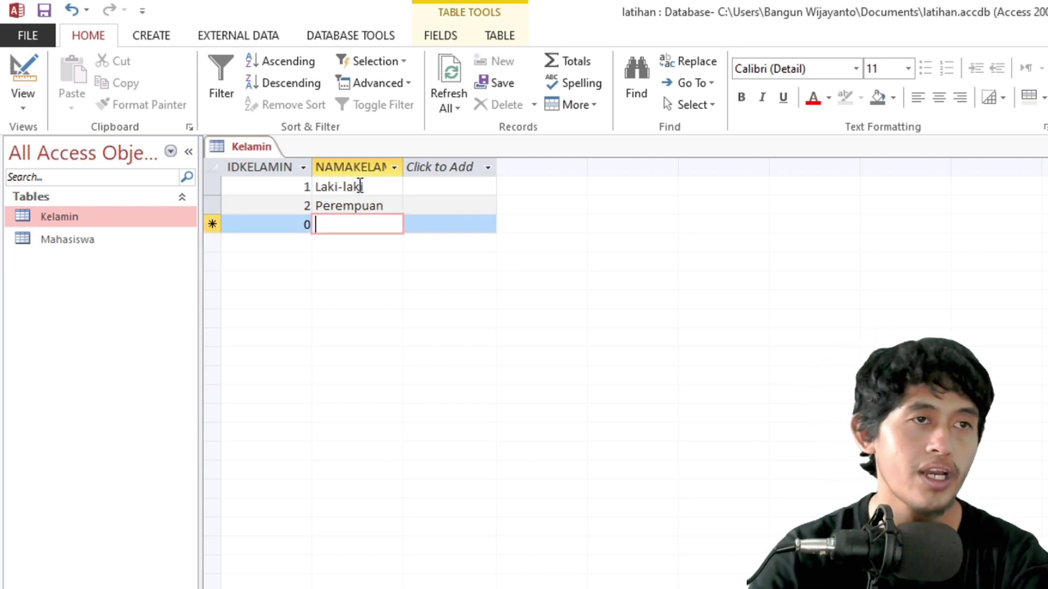
- Try to add a third Kelamin record with the duplicate IDKELAMIN 1 and the name Cowok, and discard the entry
key(Left)
text(1)
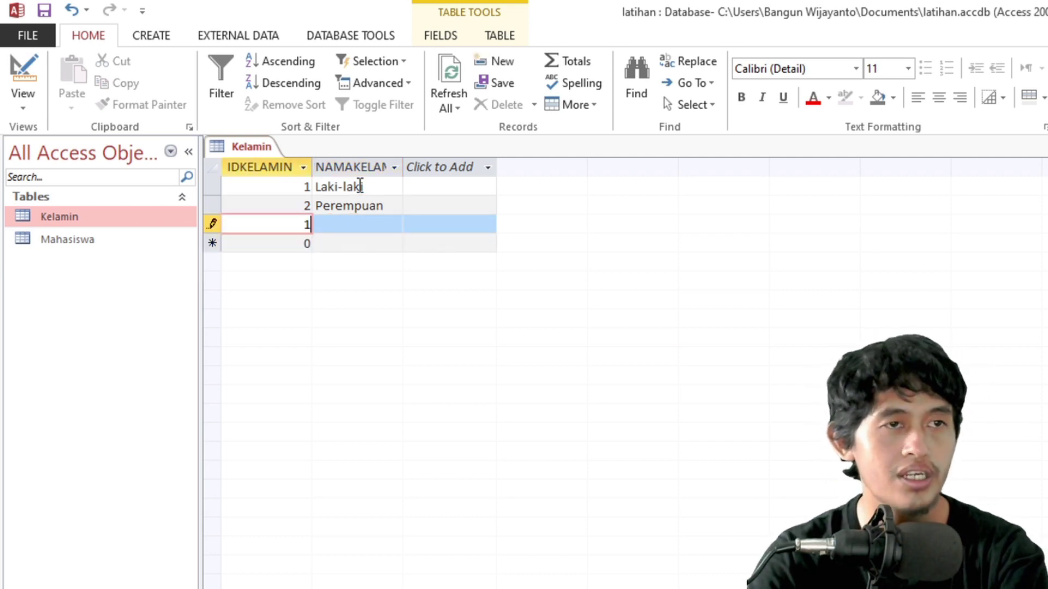
key(Tab)
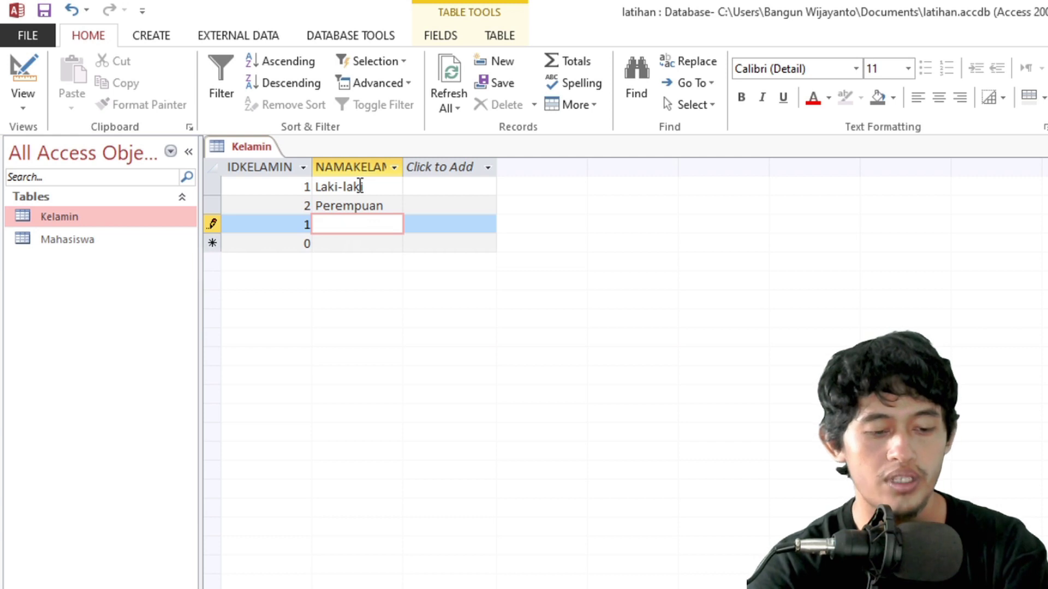
key(Down)
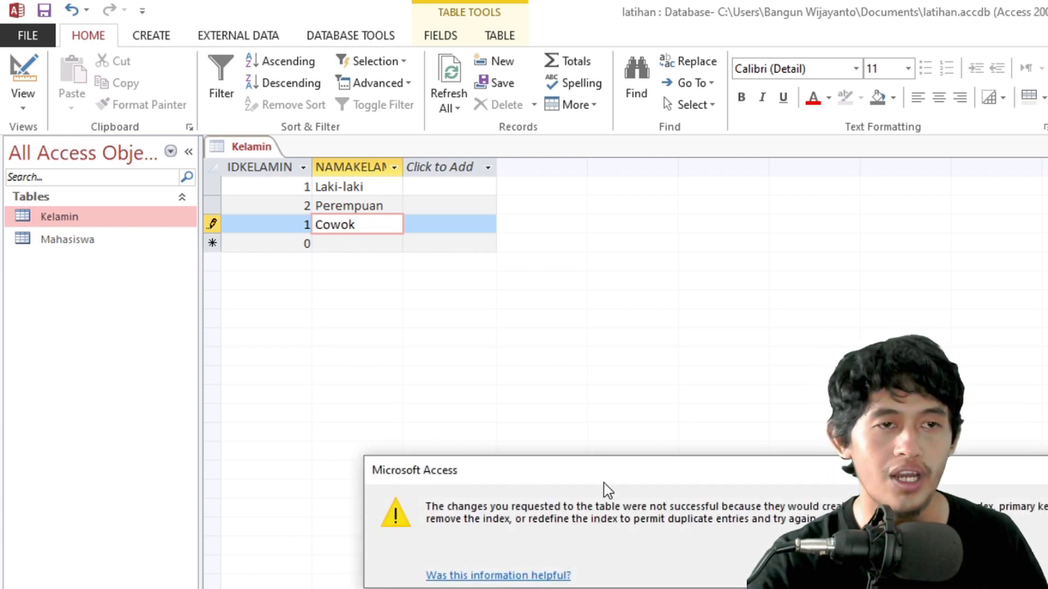
drag(622, 472, 358, 240)
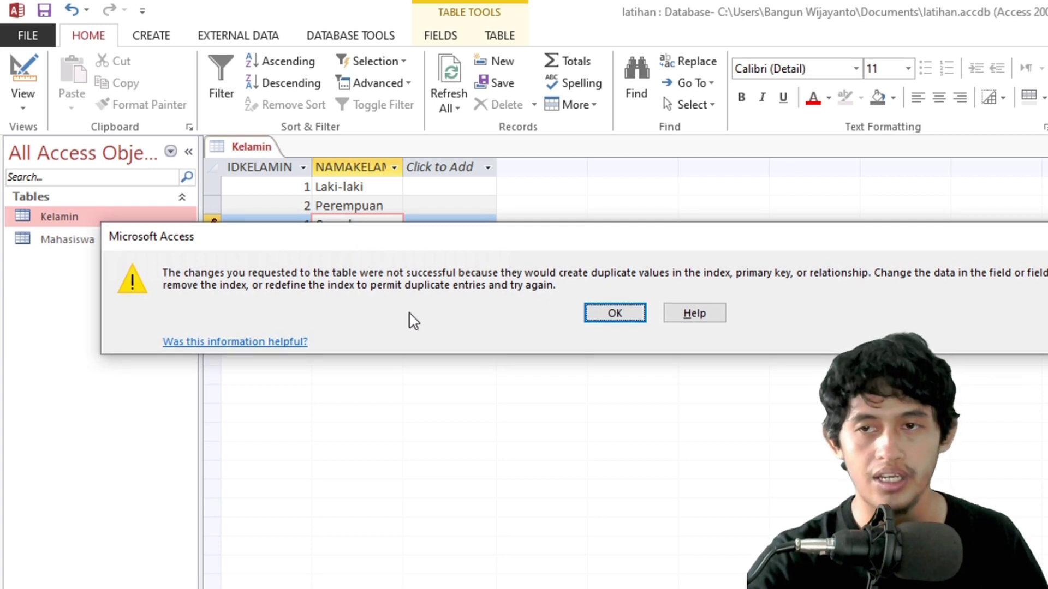
click(592, 319)
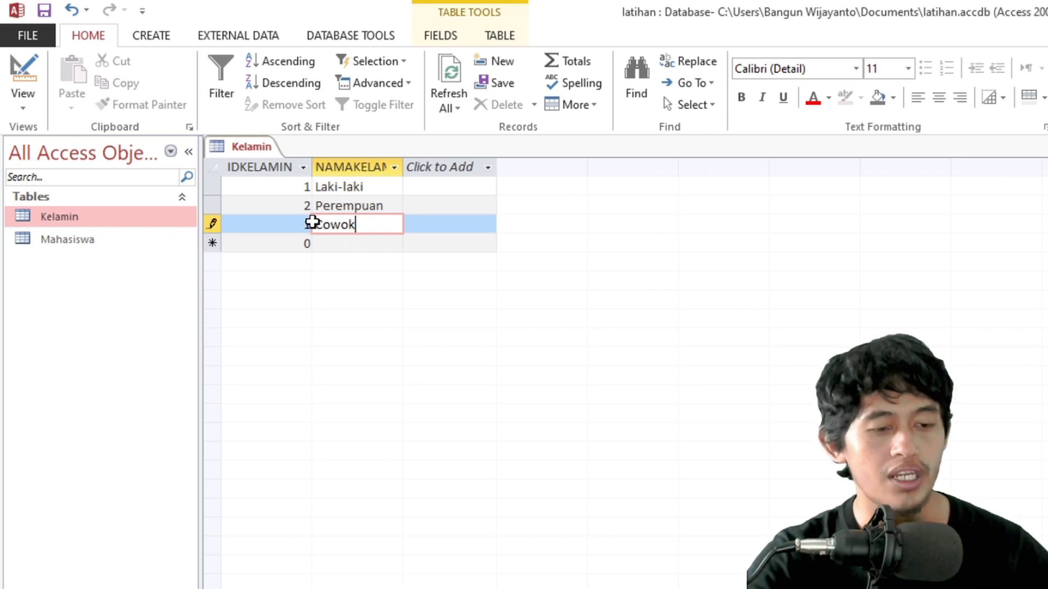
key(Escape)
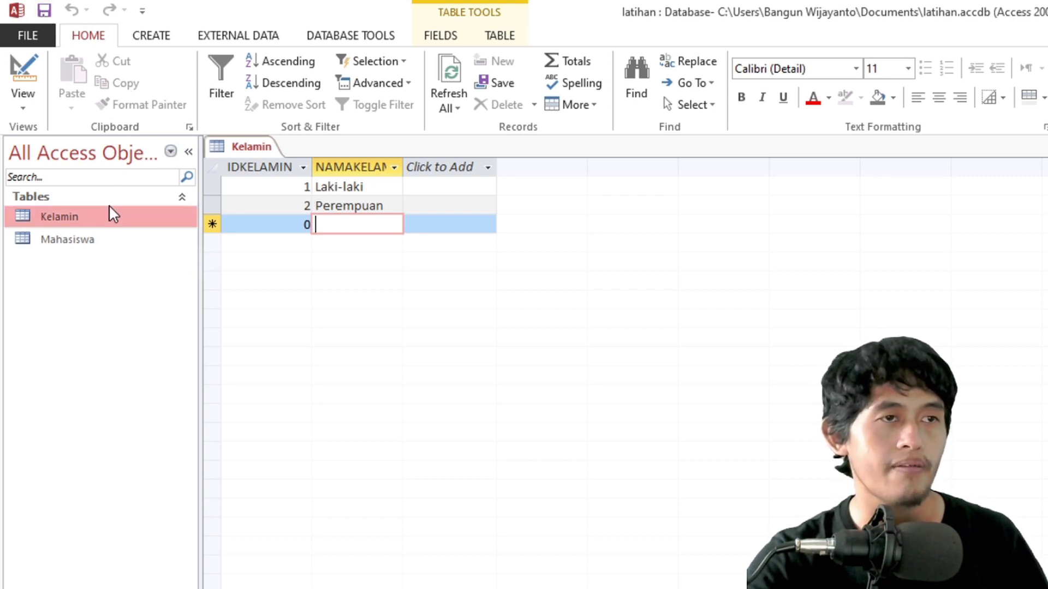
- Open the Mahasiswa table in Design View and add a field named IDKELAMIN below ALAMAT
double_click(100, 240)
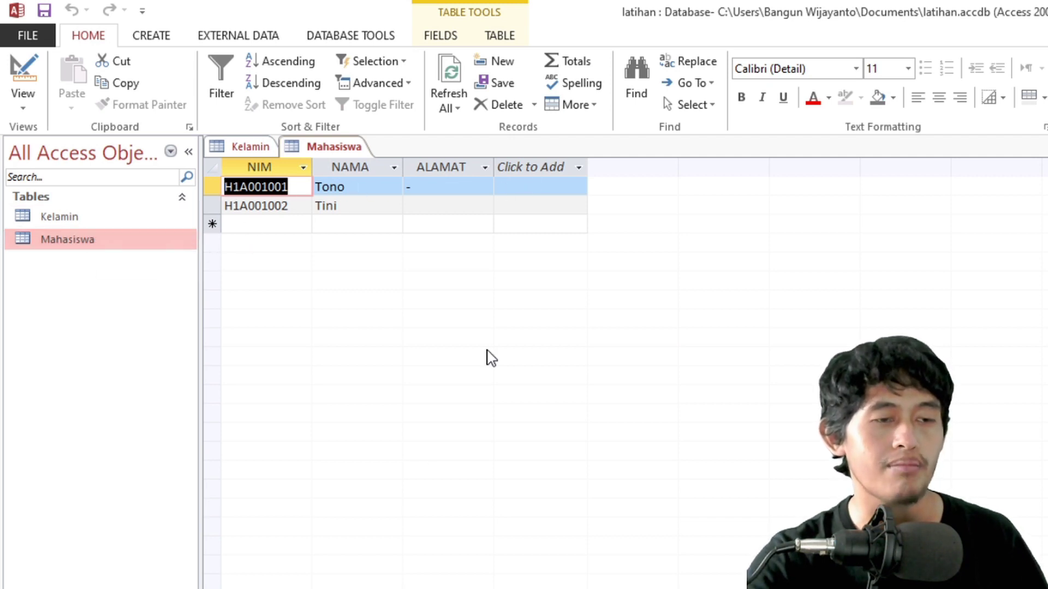
right_click(57, 241)
click(85, 276)
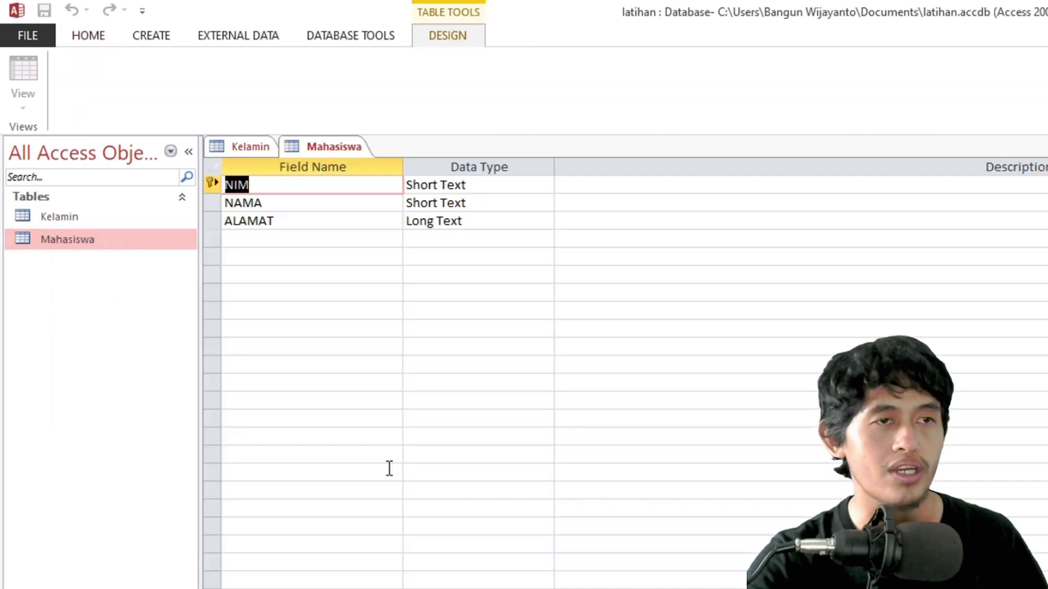
click(333, 241)
text(IDKELAMIN)
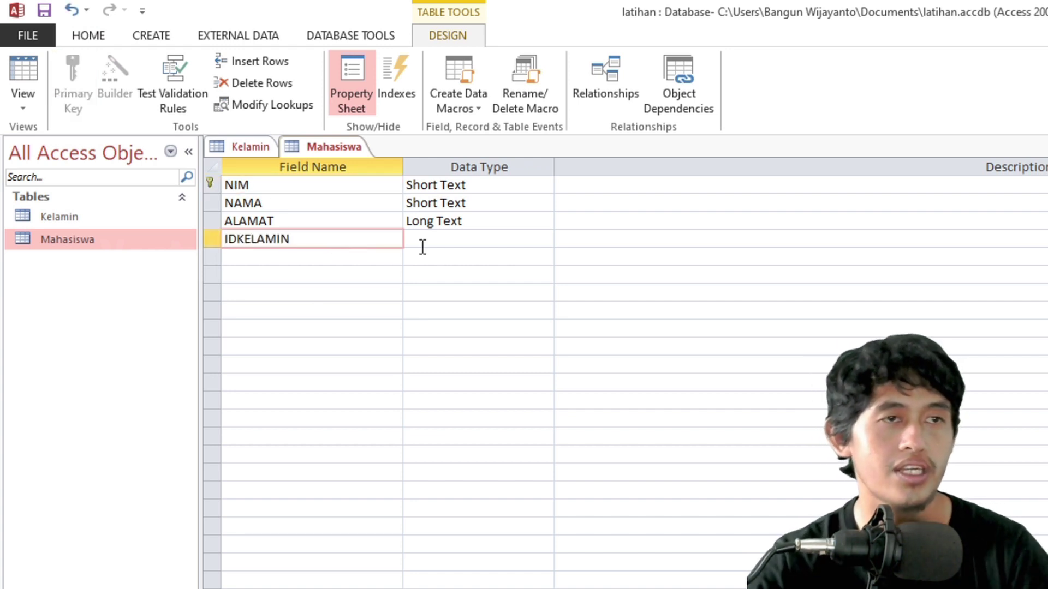
- Set the Mahasiswa table's IDKELAMIN field to the Number data type, save the design and close all open tables
click(470, 224)
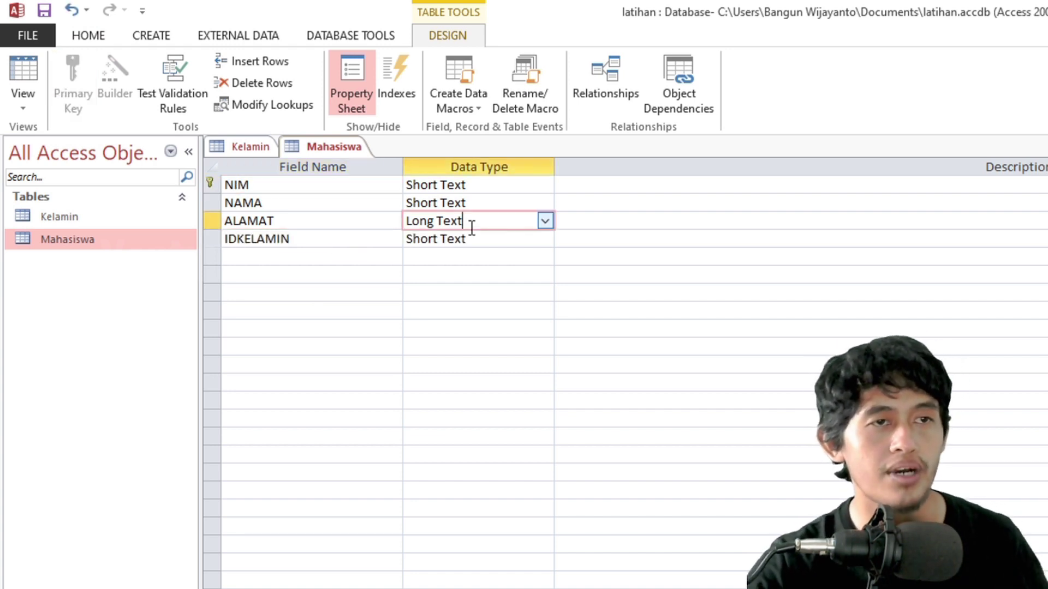
click(521, 238)
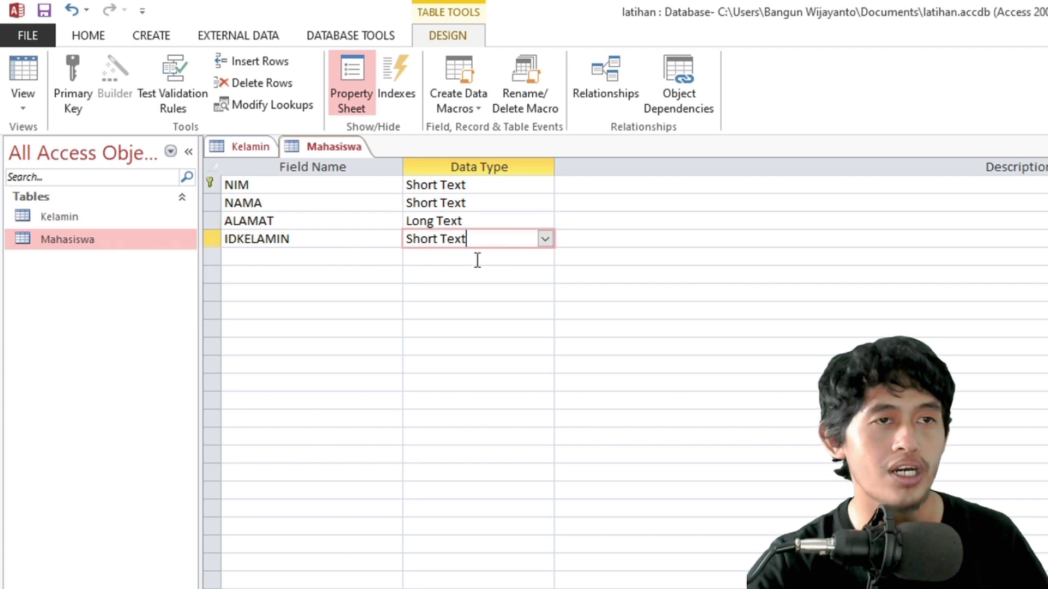
click(544, 240)
click(513, 293)
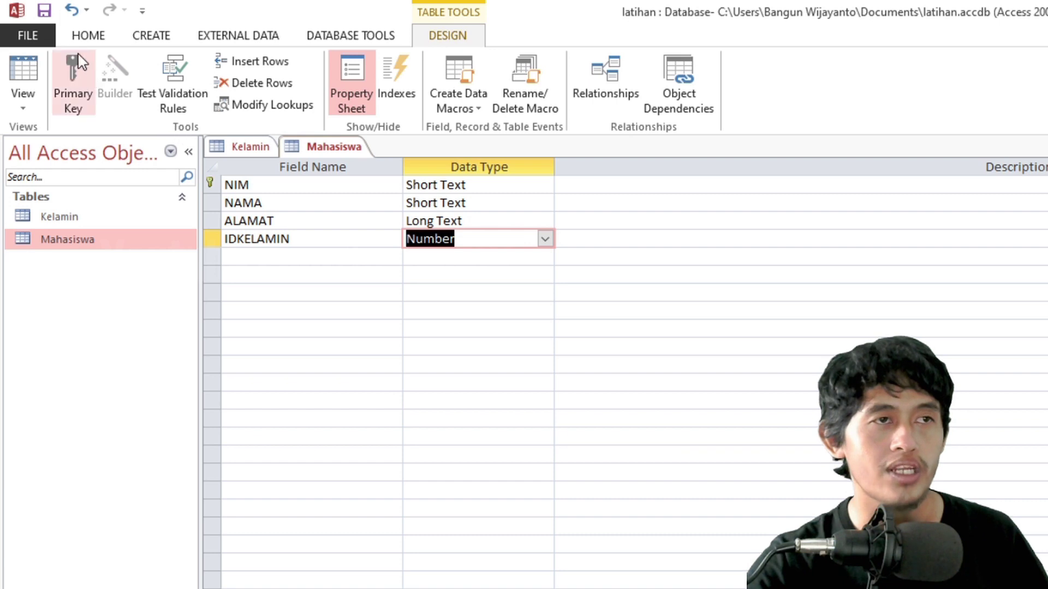
click(44, 10)
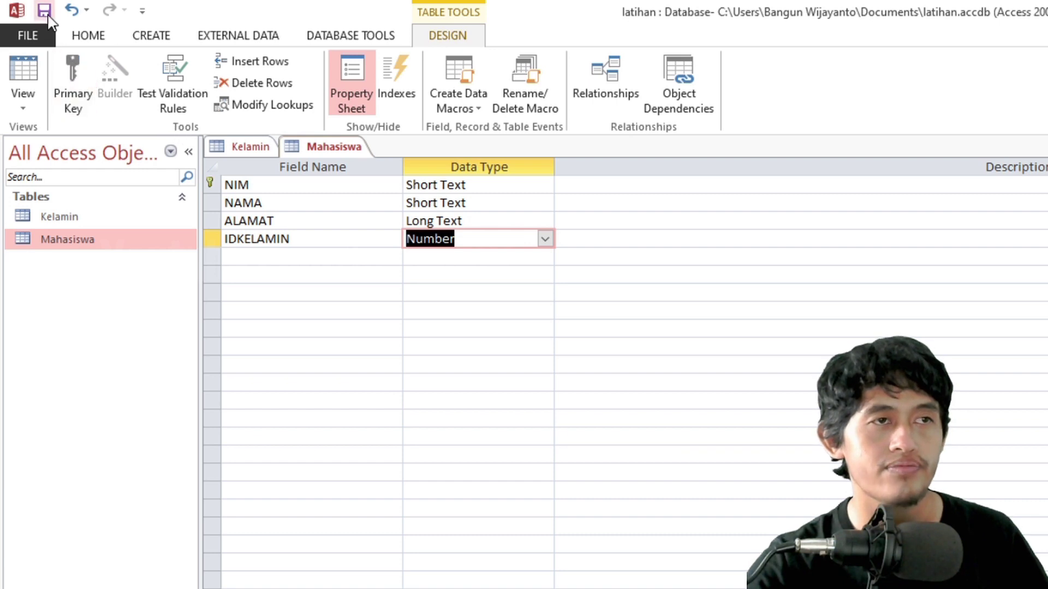
right_click(322, 150)
click(372, 215)
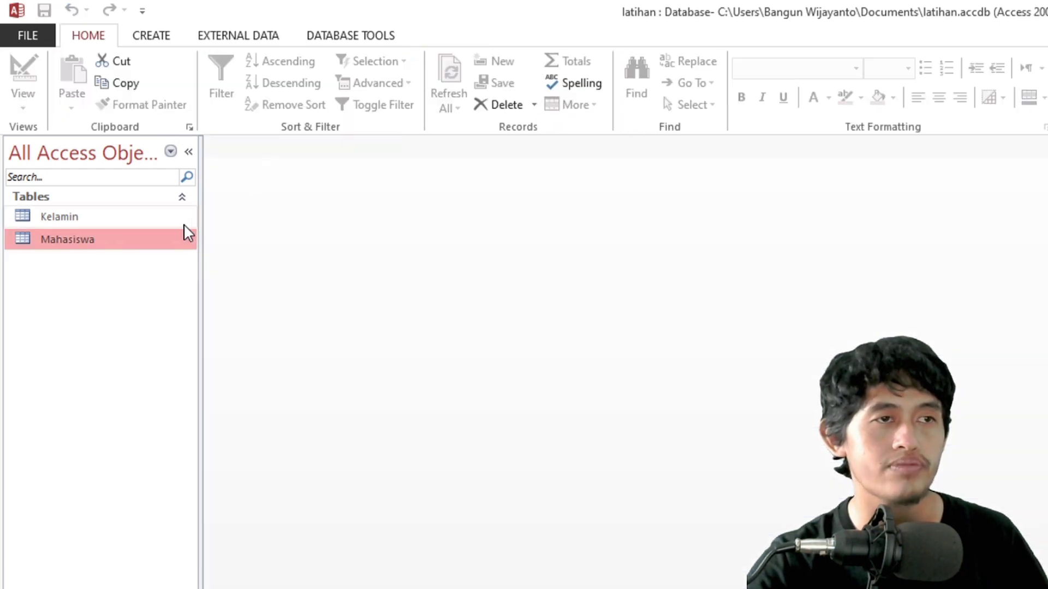
- Open the Mahasiswa and Kelamin tables in Datasheet View to review their fields and records
click(86, 239)
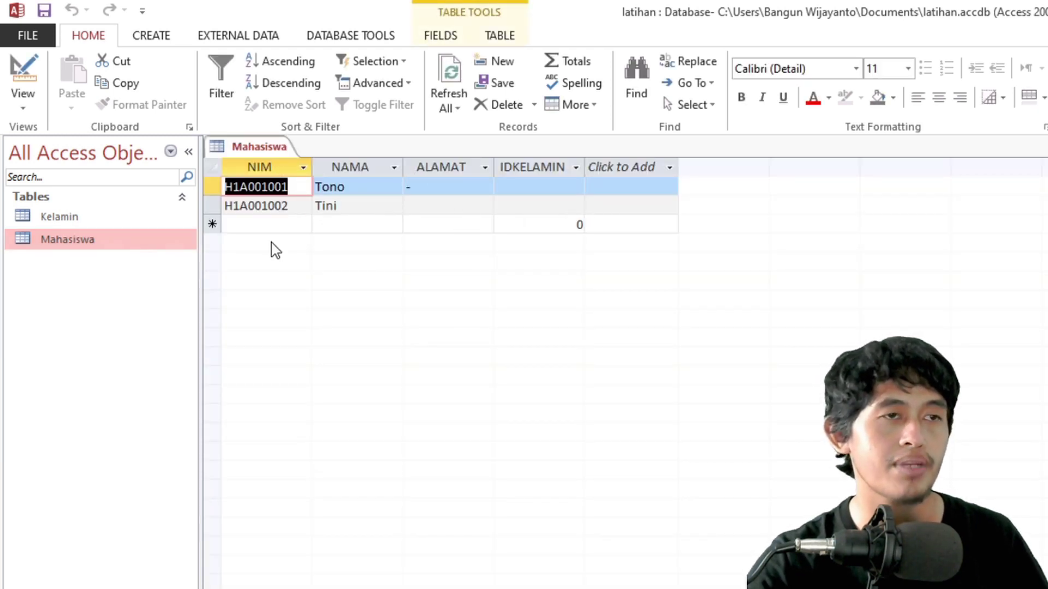
click(158, 224)
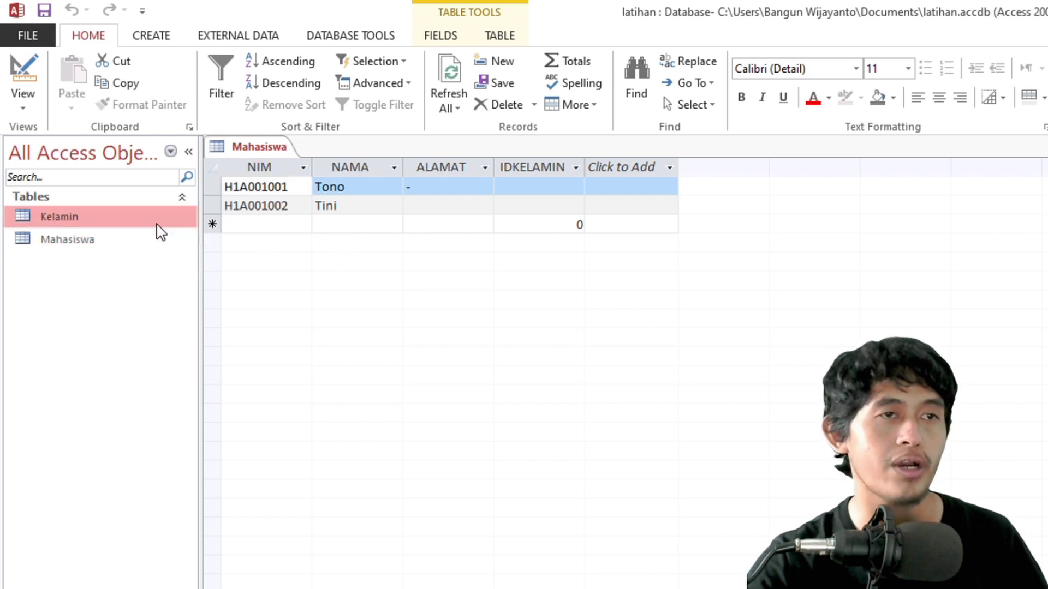
double_click(158, 224)
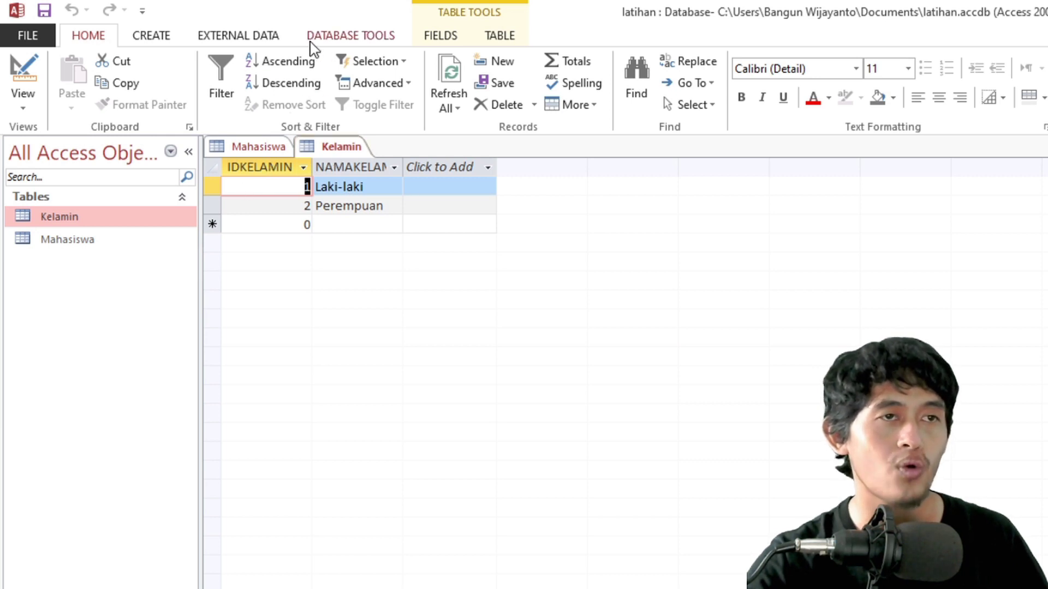
- Open the Relationships window and add the Kelamin and Mahasiswa tables to it
click(339, 39)
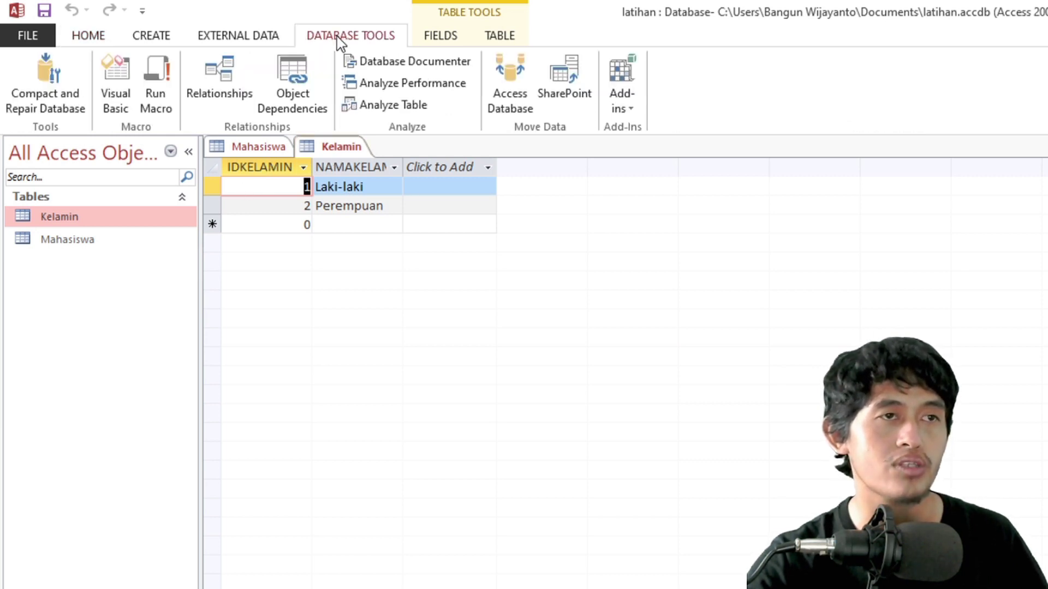
click(219, 82)
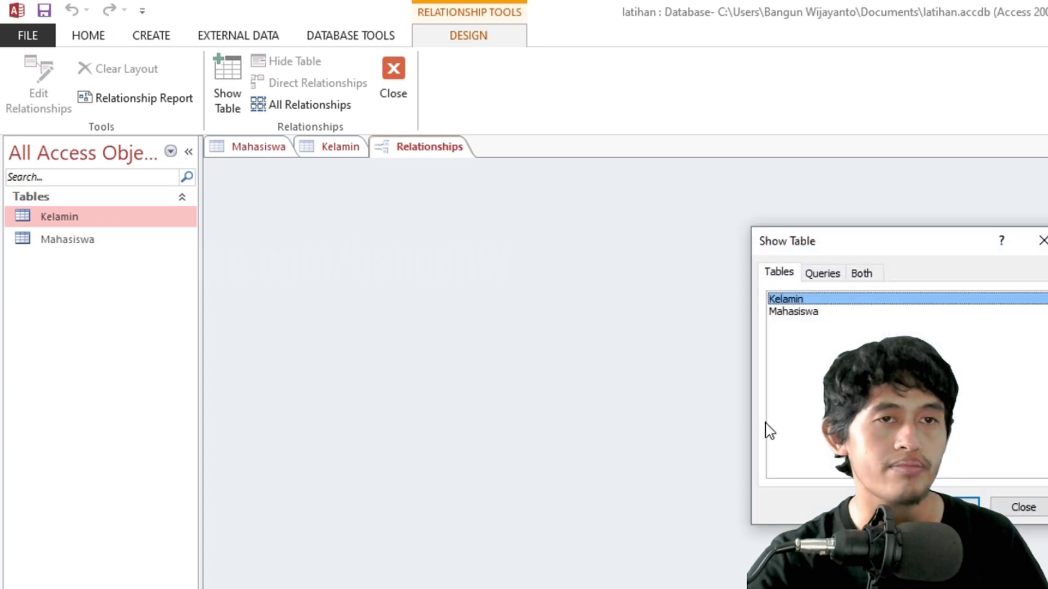
shift+click(818, 311)
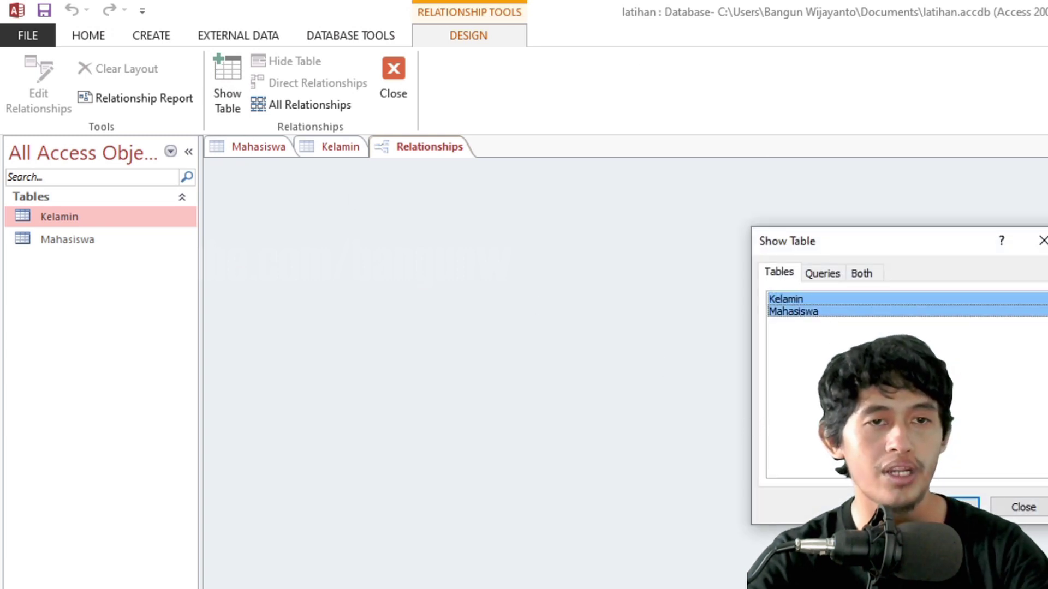
click(963, 507)
click(1020, 507)
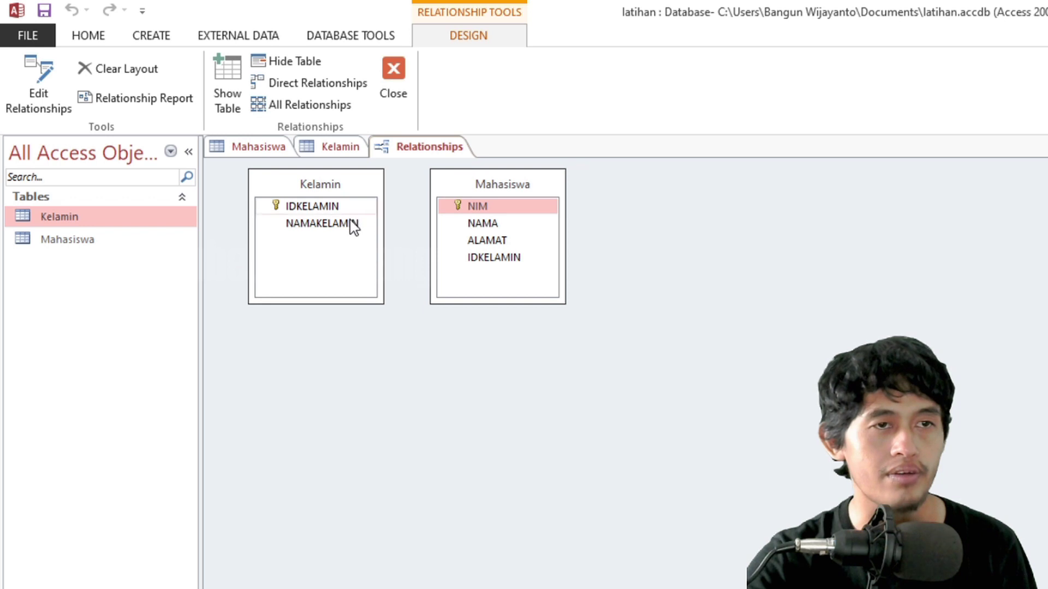
- Try to create a relationship between the IDKELAMIN fields of Mahasiswa and Kelamin with referential integrity enforced
drag(480, 265, 327, 208)
click(764, 391)
click(1030, 300)
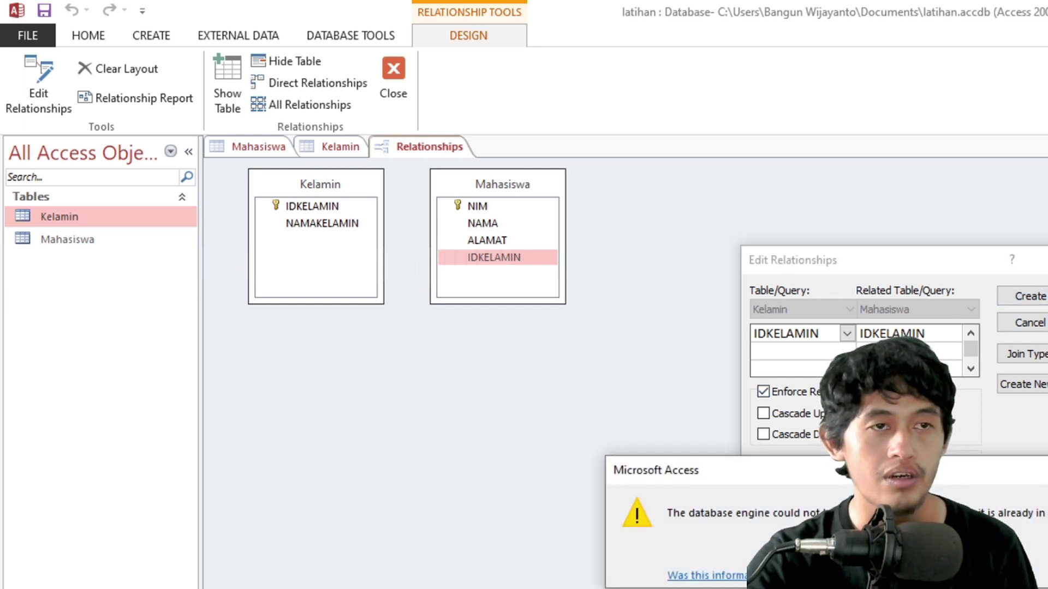
click(919, 548)
key(Escape)
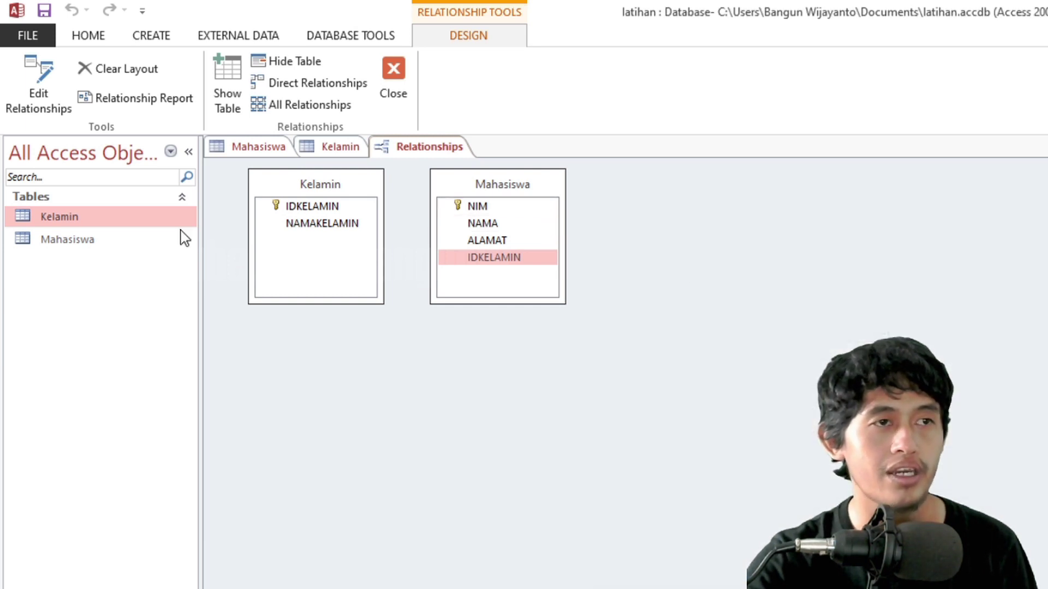
- Delete both existing student records from the Mahasiswa table
double_click(76, 239)
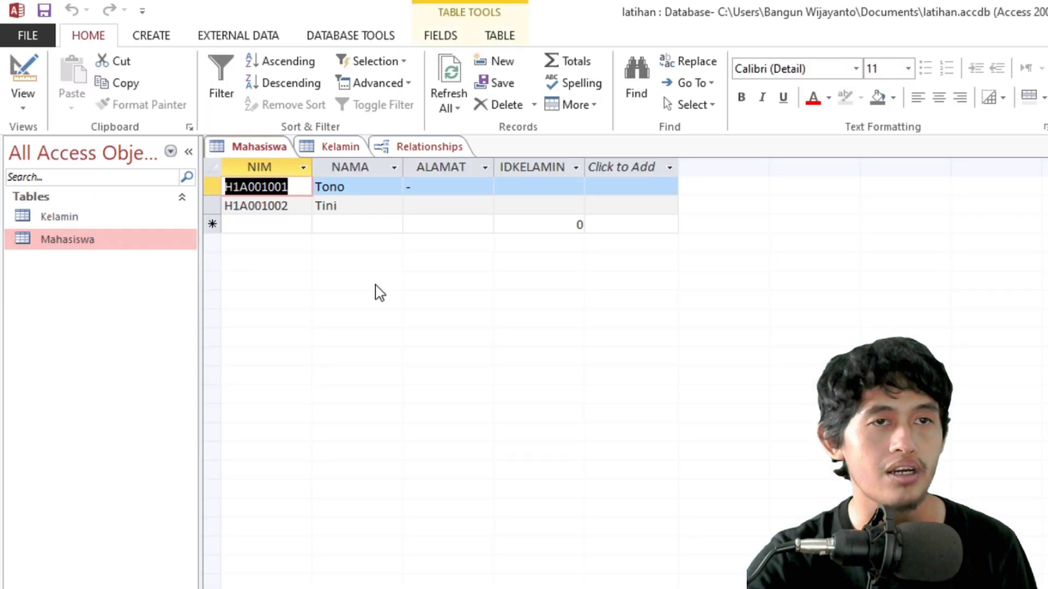
click(465, 212)
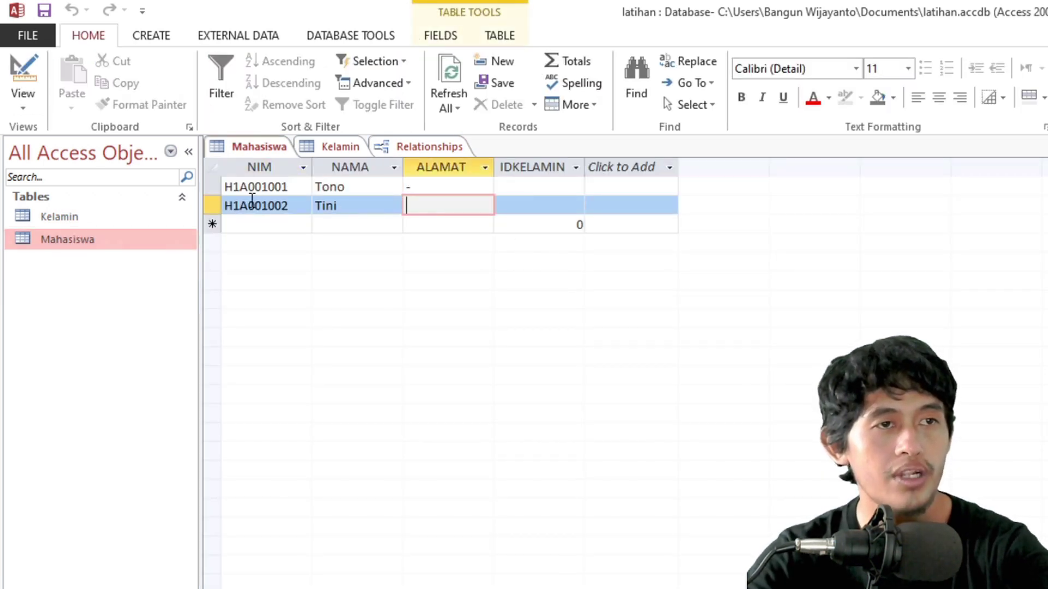
drag(212, 205, 212, 187)
right_click(215, 207)
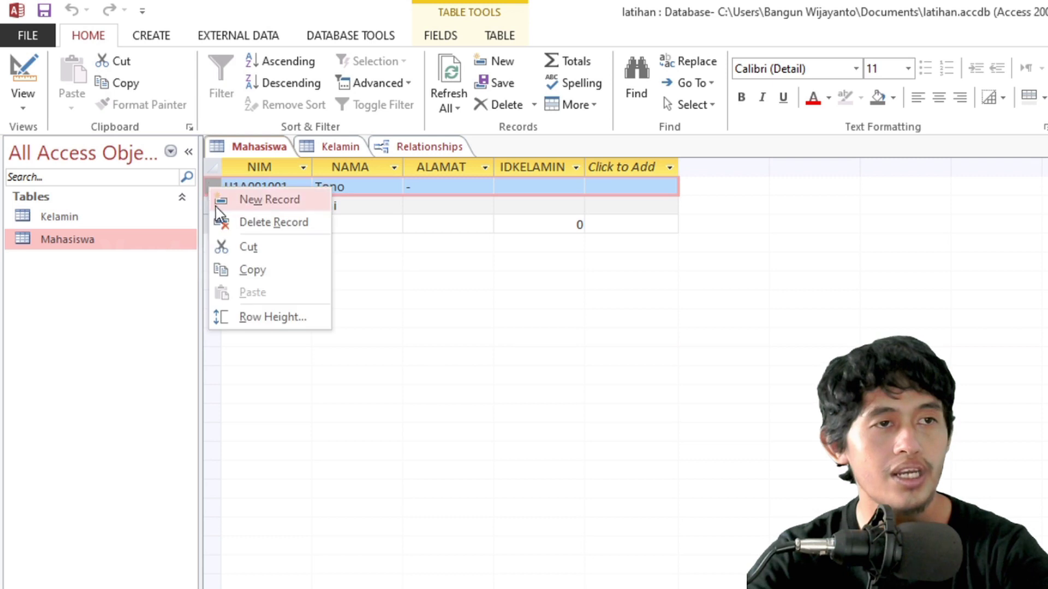
click(206, 203)
shift+click(206, 208)
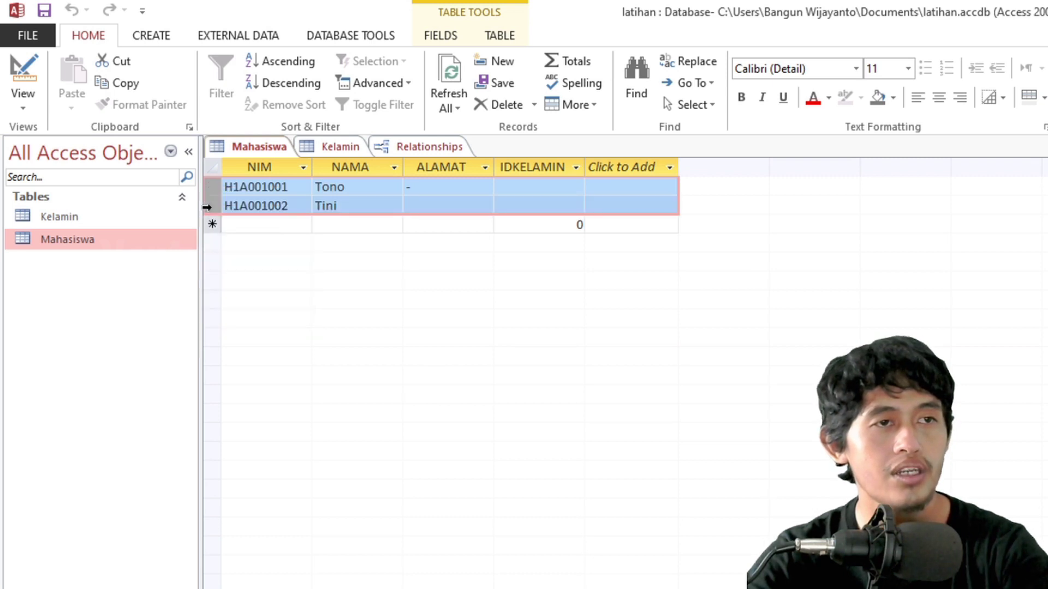
right_click(207, 208)
click(234, 243)
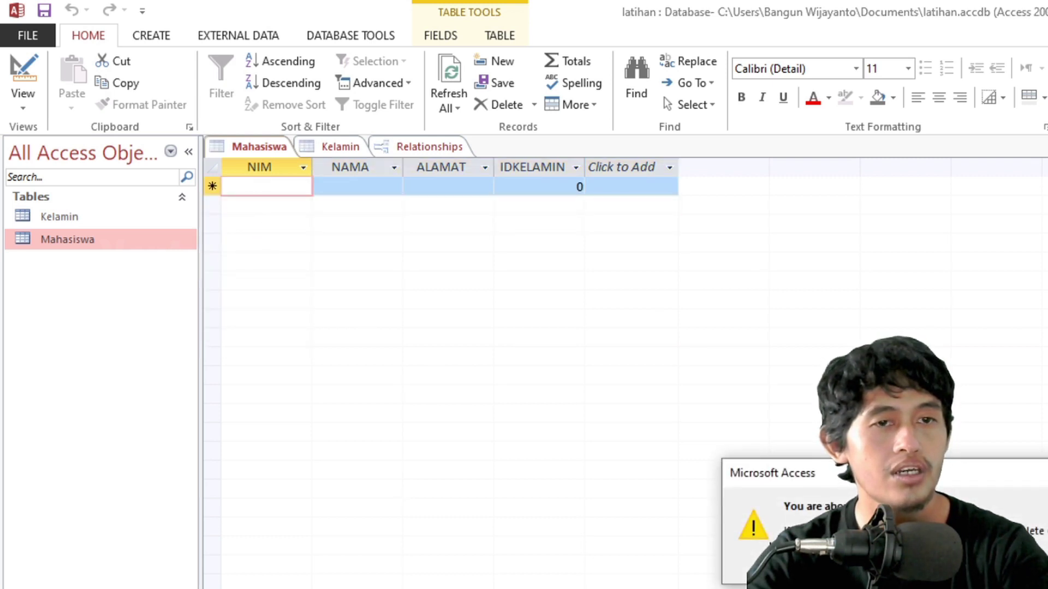
key(Return)
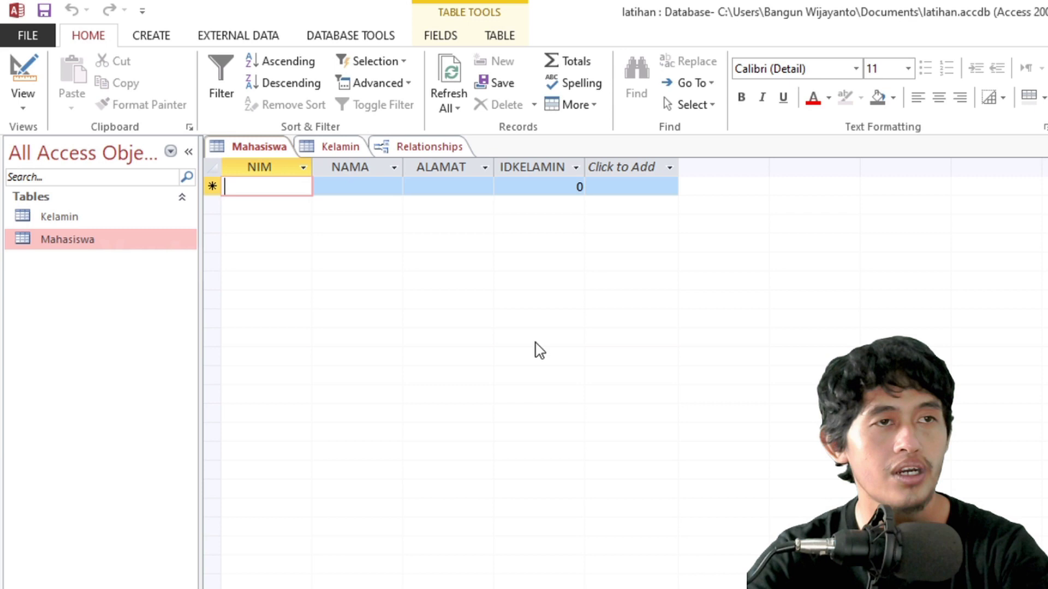
- Close all open objects, saving the relationships layout, and reopen the Relationships window
right_click(264, 153)
click(287, 213)
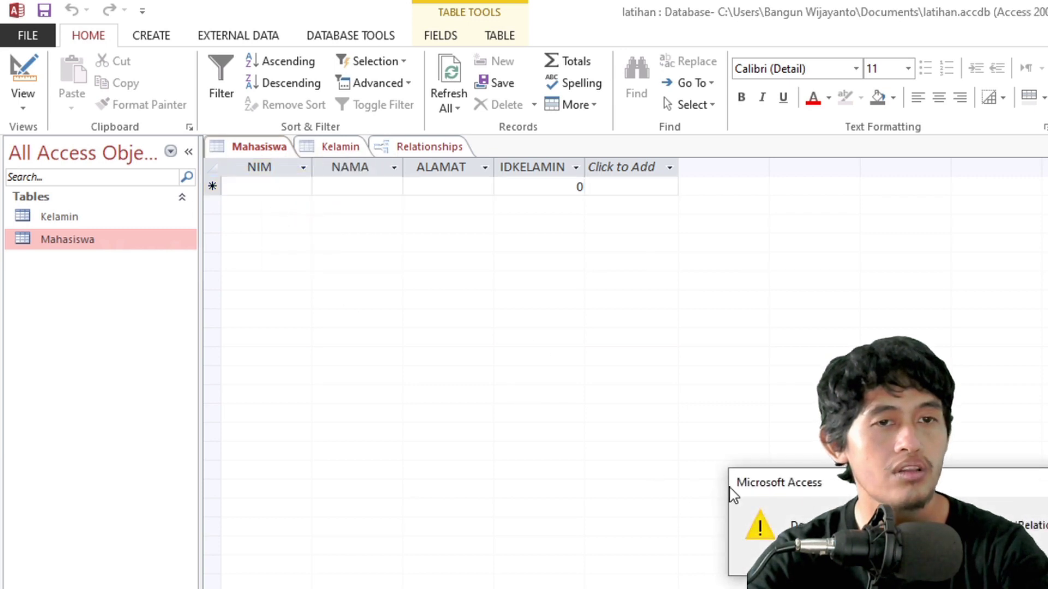
key(Return)
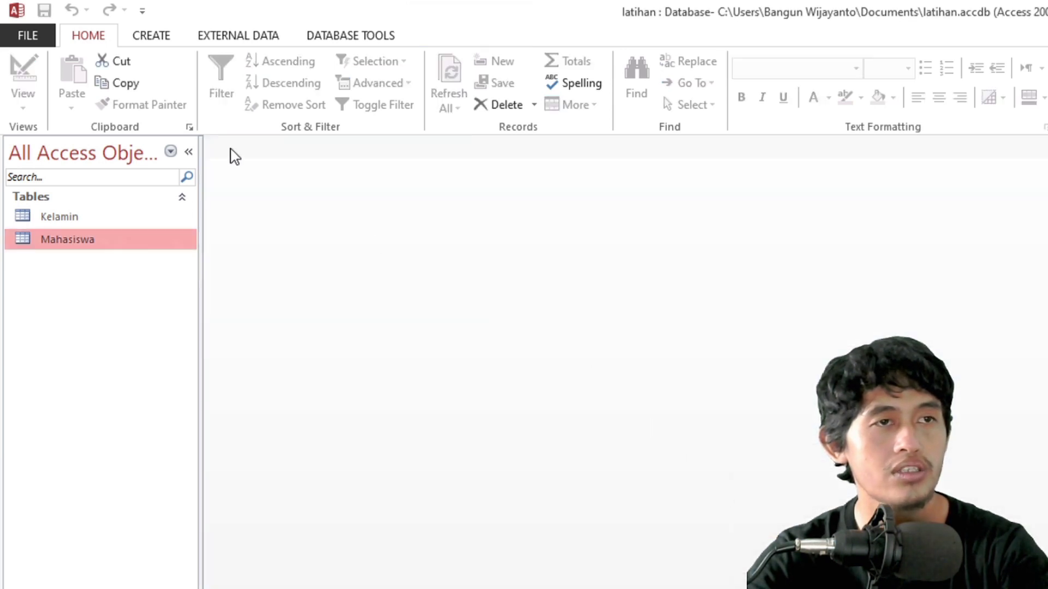
click(172, 40)
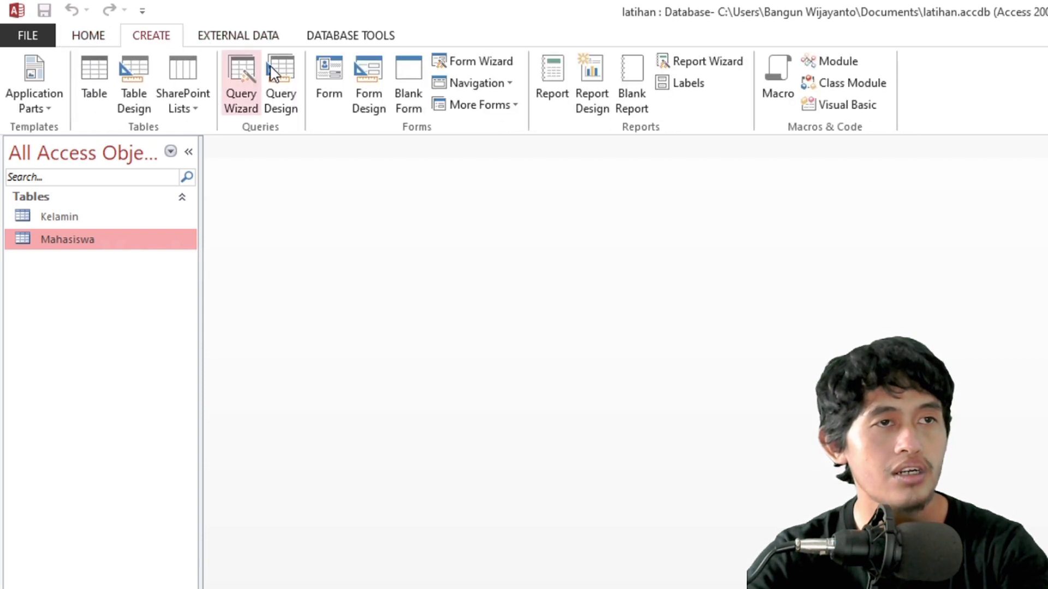
click(274, 43)
click(334, 42)
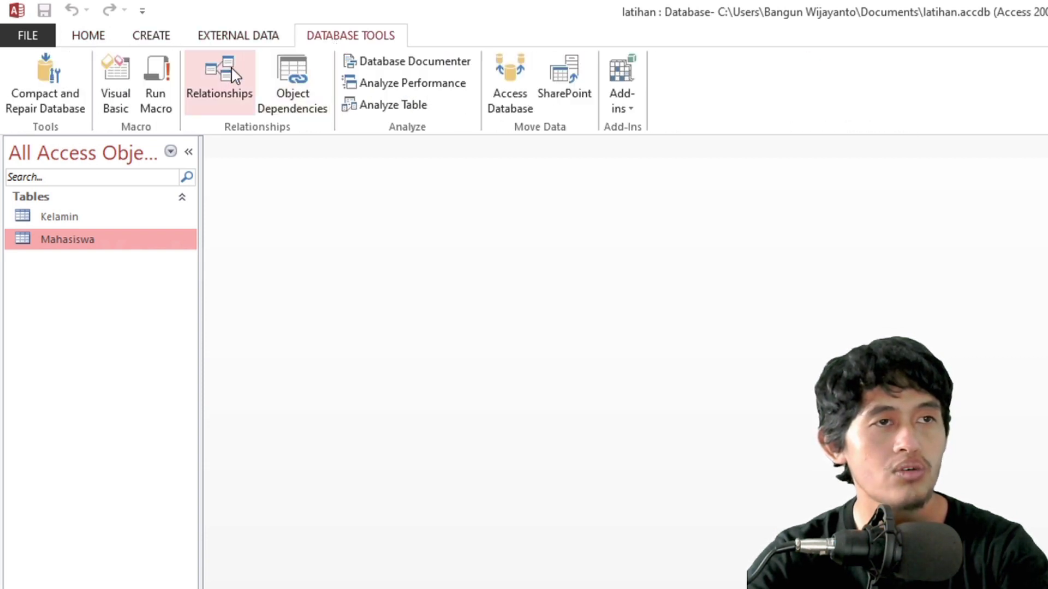
click(218, 82)
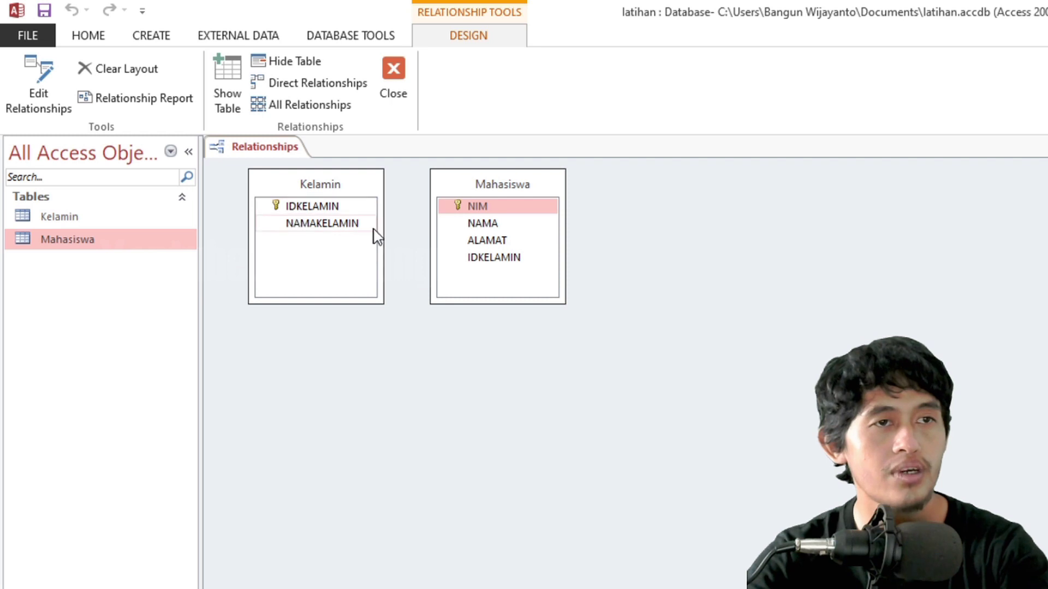
- Create a relationship between the IDKELAMIN fields of Mahasiswa and Kelamin with referential integrity enforced
drag(468, 259, 338, 208)
click(763, 391)
click(1029, 297)
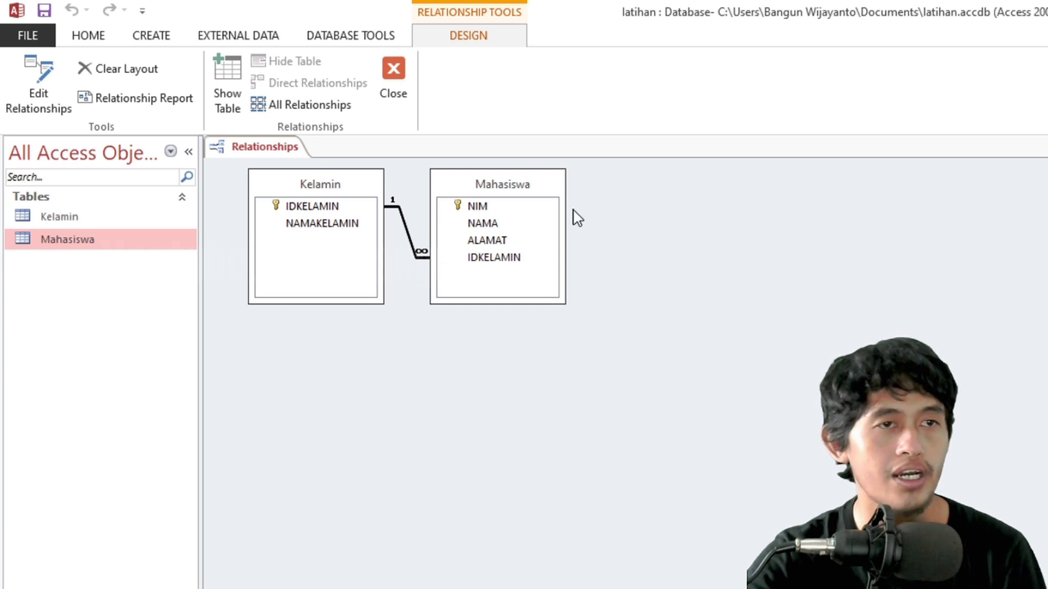
- Rearrange the Kelamin and Mahasiswa table boxes farther apart in the middle of the relationships diagram
drag(494, 181, 728, 260)
drag(288, 188, 454, 301)
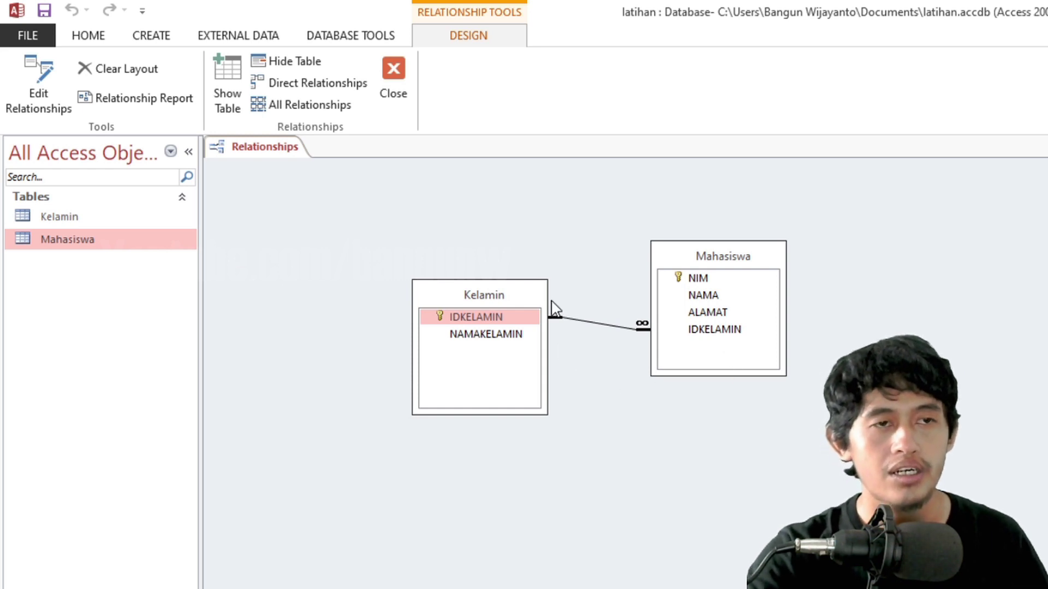
drag(519, 297, 546, 285)
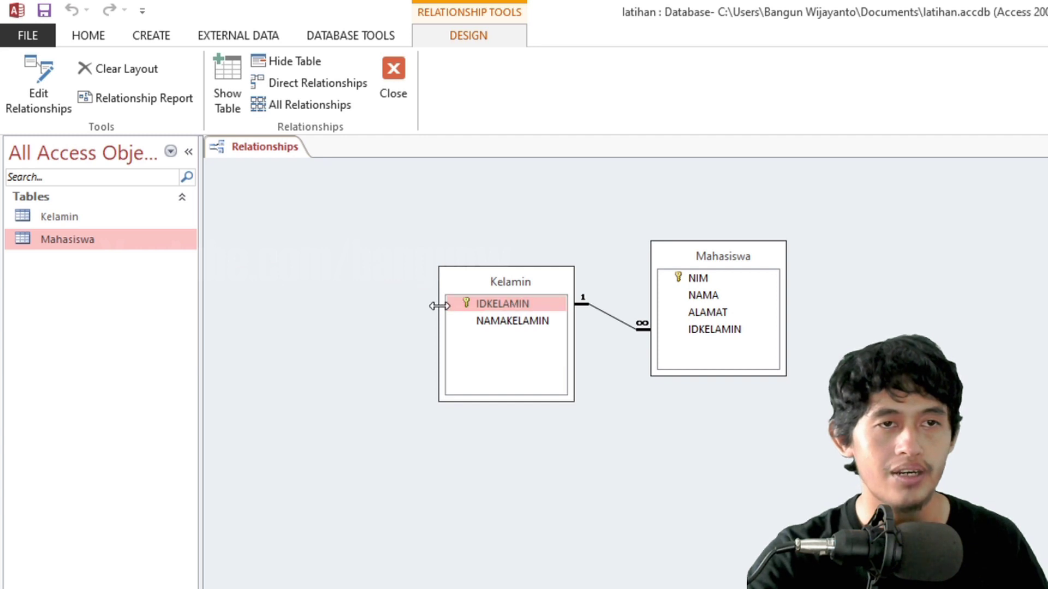
- Try to add a Mahasiswa record with the student's number and name, ALAMAT "-" and IDKELAMIN 4
double_click(70, 233)
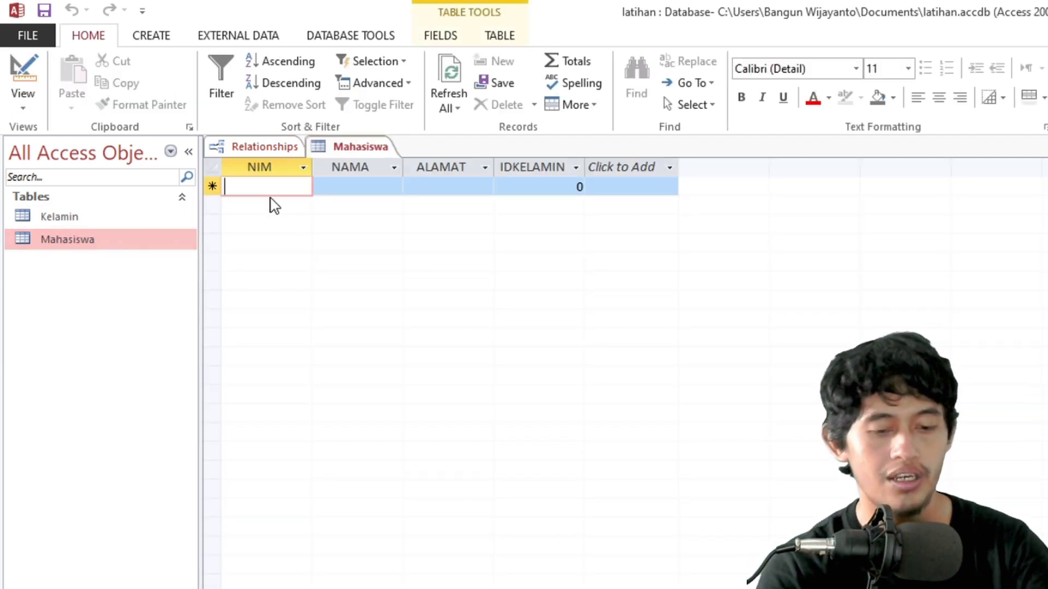
text(H1A001001)
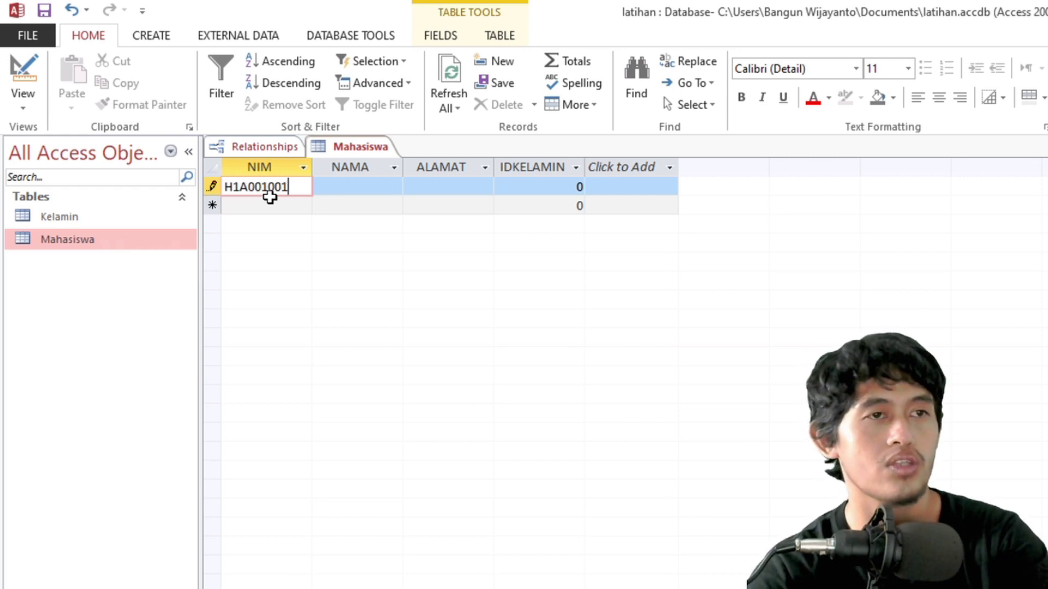
key(Tab)
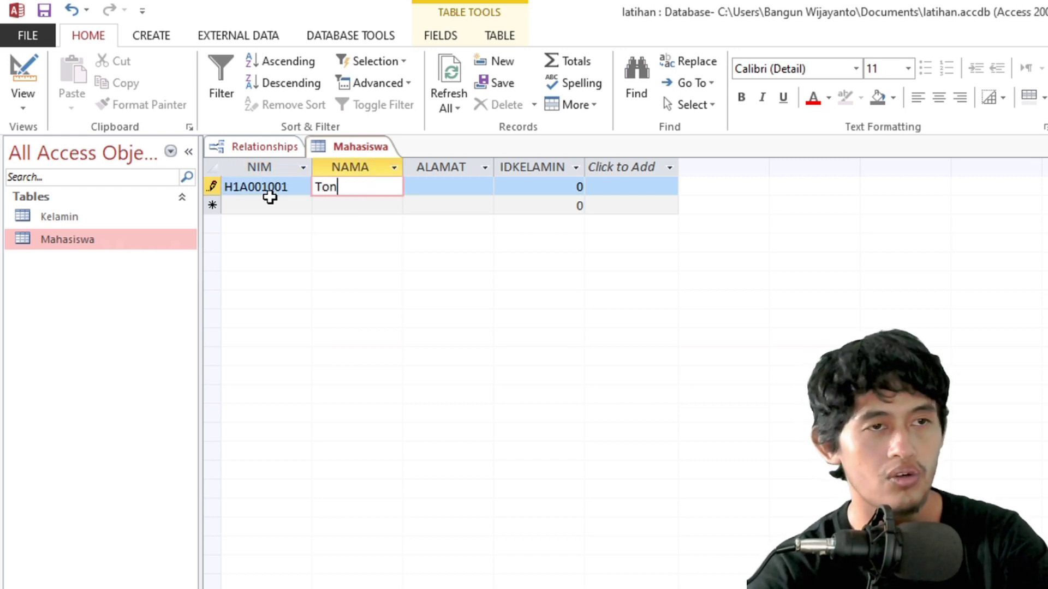
key(Tab)
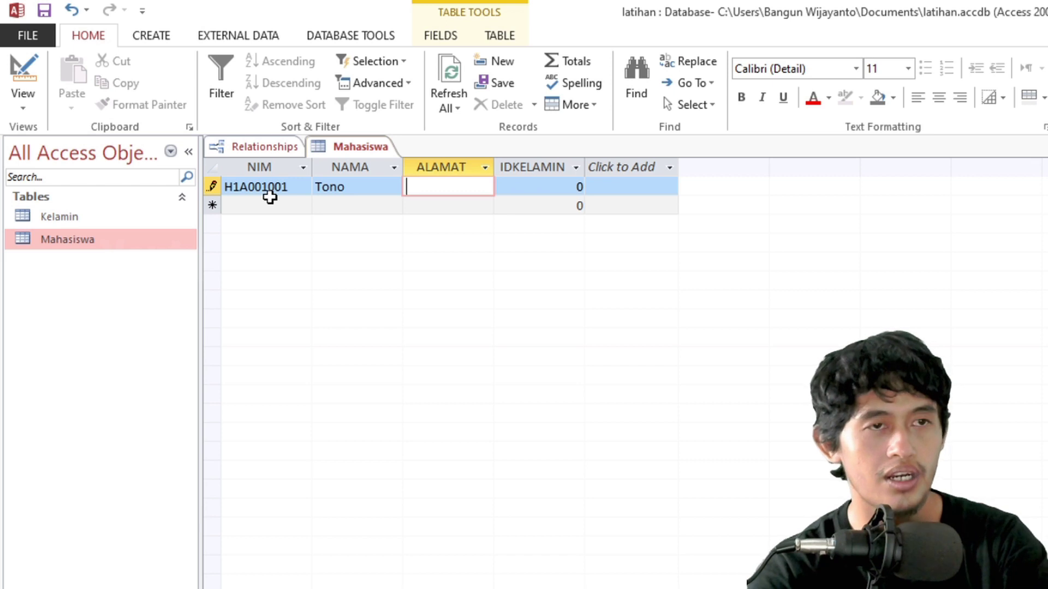
key(Tab)
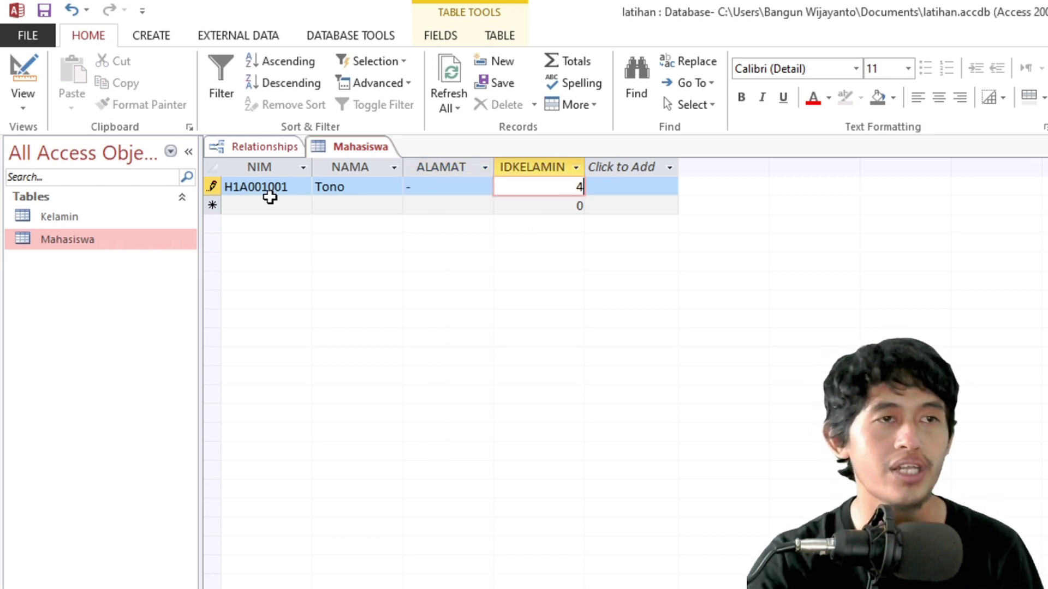
click(275, 206)
drag(789, 481, 419, 264)
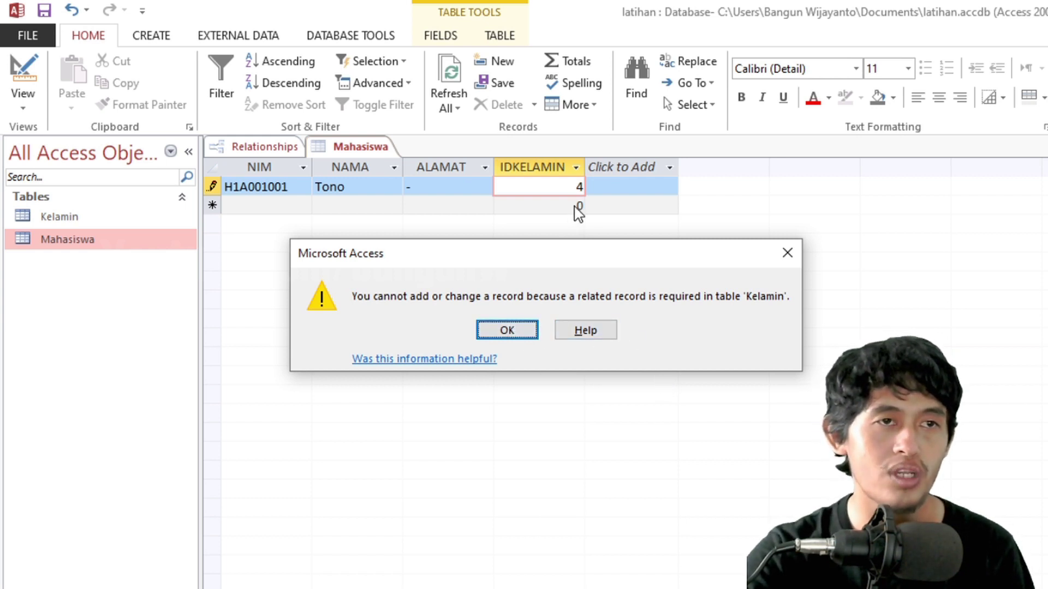
click(510, 331)
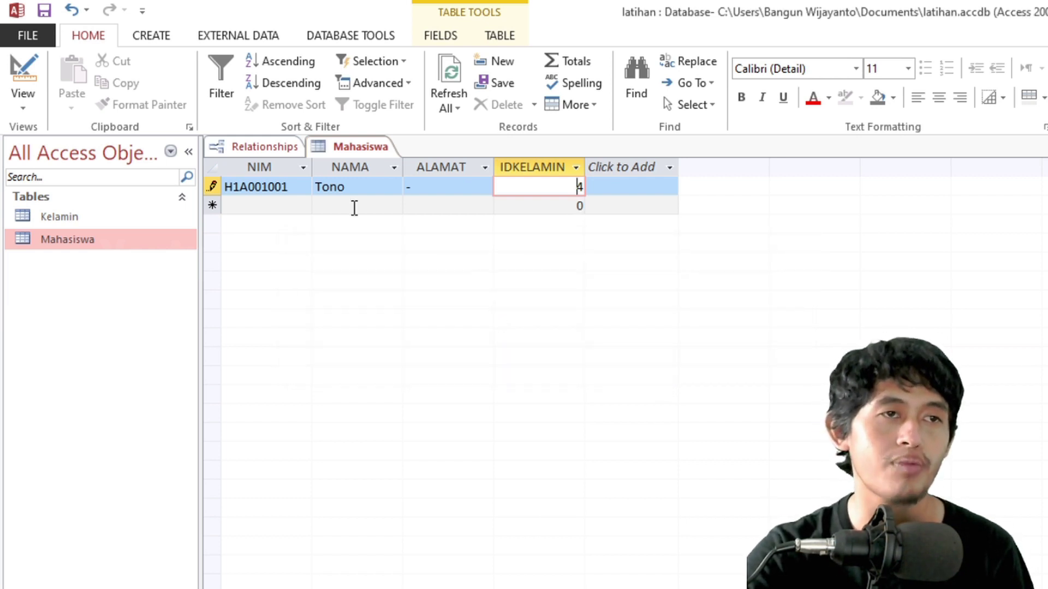
- Check the table link in the relationships diagram, and save the new student's record with IDKELAMIN set to 1
click(262, 152)
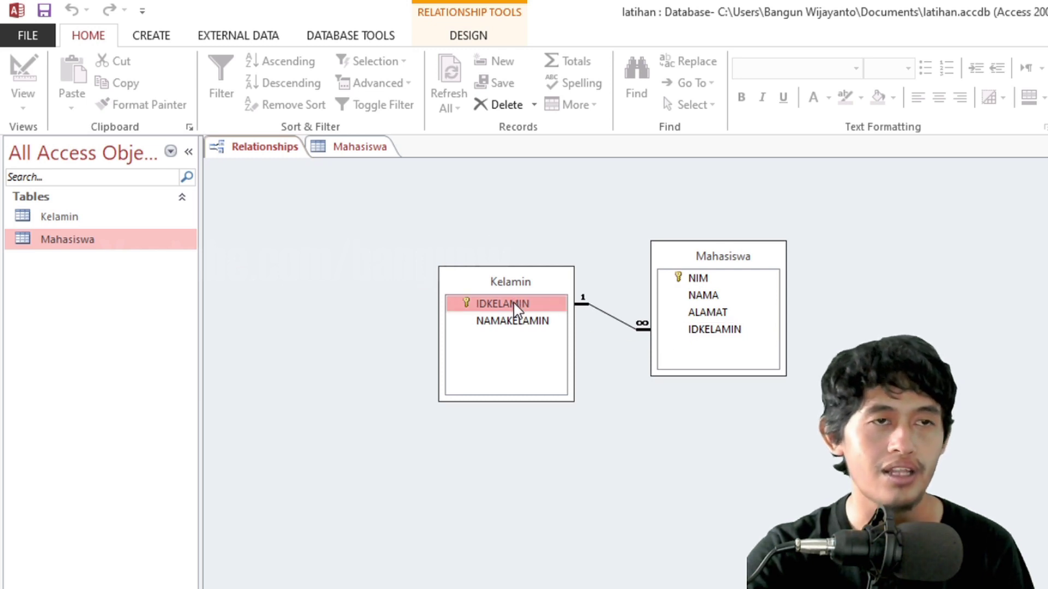
click(340, 152)
drag(570, 189, 644, 188)
text(1)
key(Down)
key(Up)
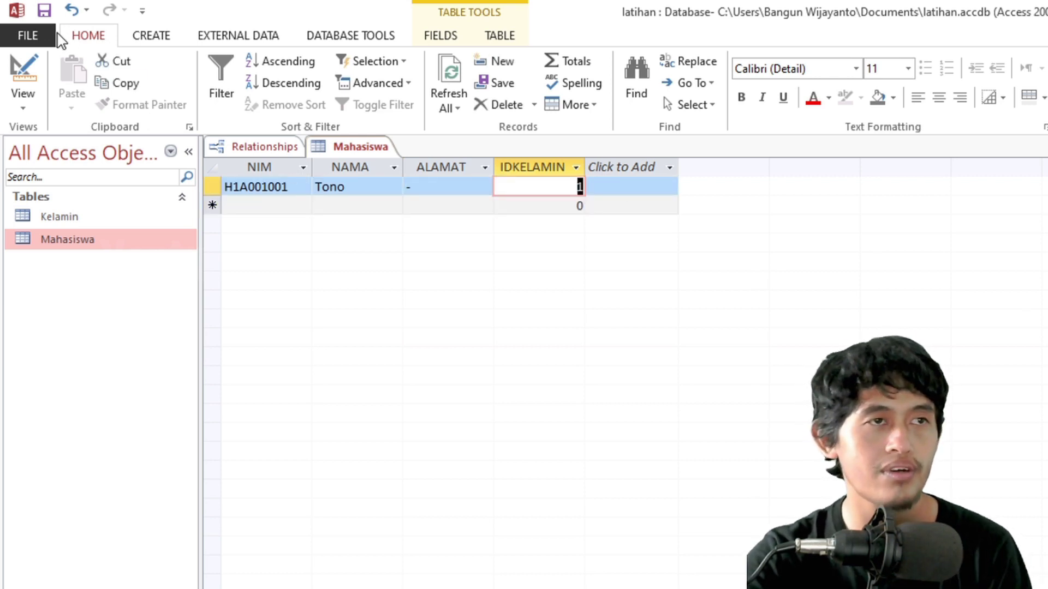
- Close and reopen the Mahasiswa table, and compare the student's IDKELAMIN with the records in the Kelamin table
right_click(333, 148)
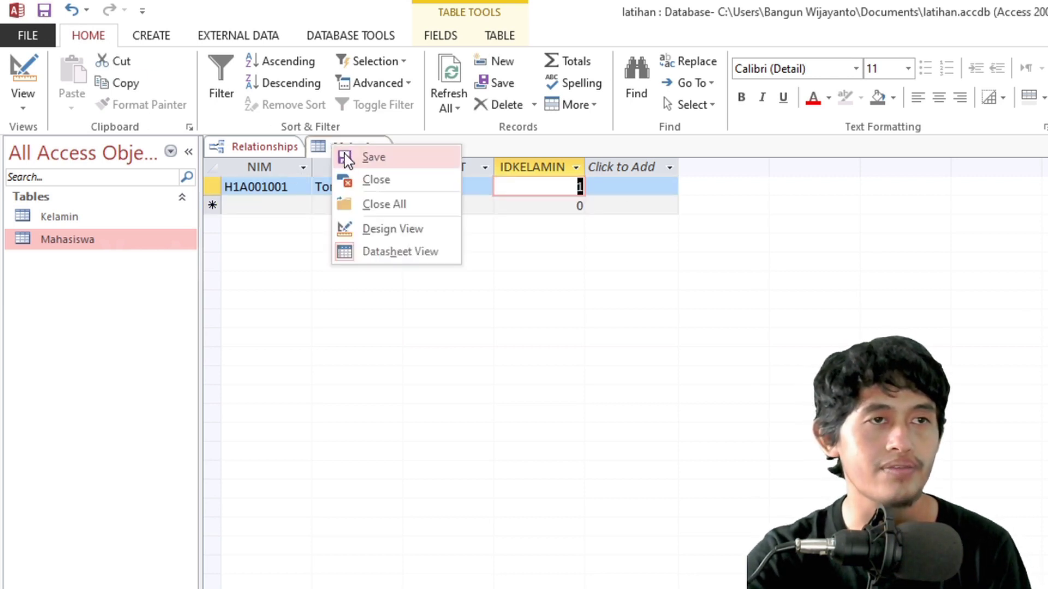
click(349, 180)
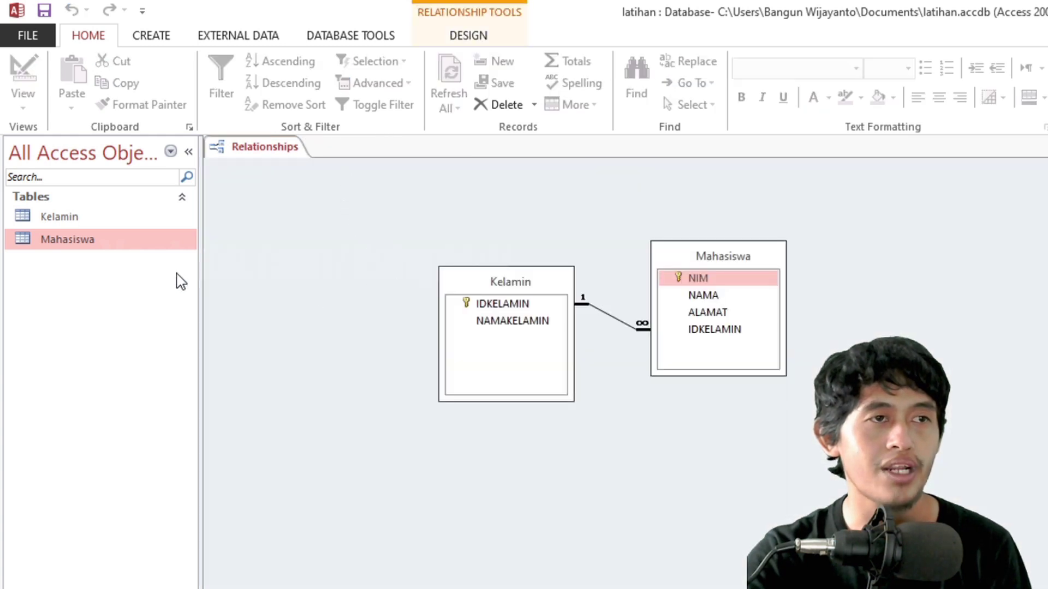
double_click(97, 243)
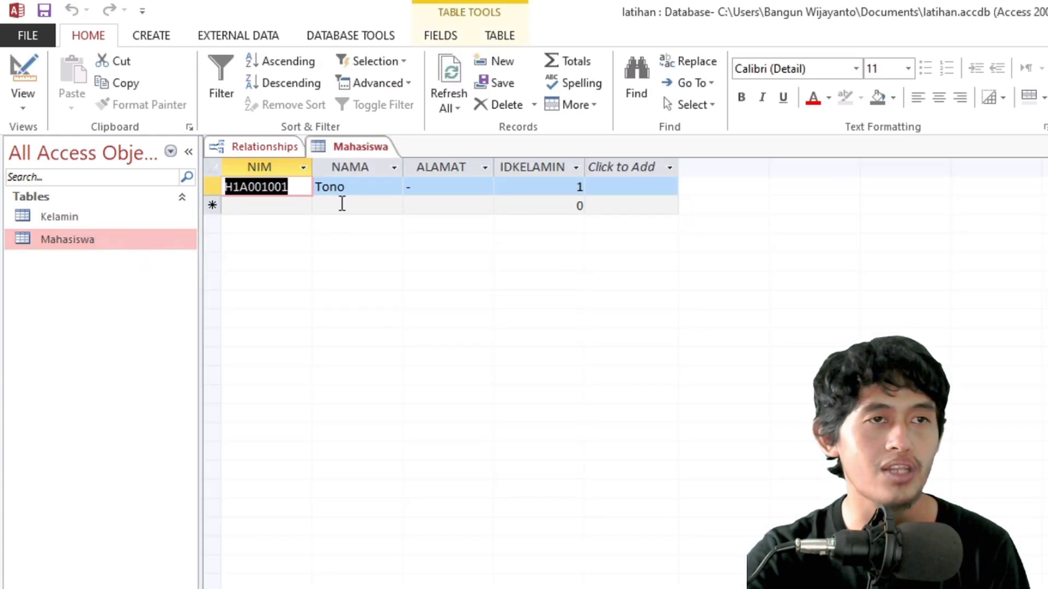
click(349, 187)
click(532, 190)
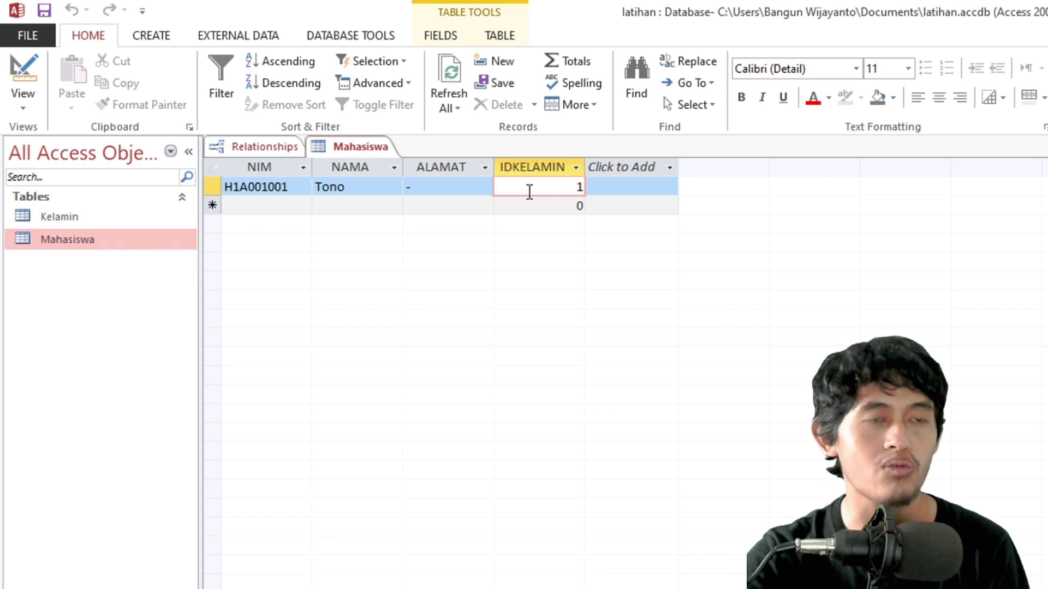
click(121, 224)
double_click(120, 224)
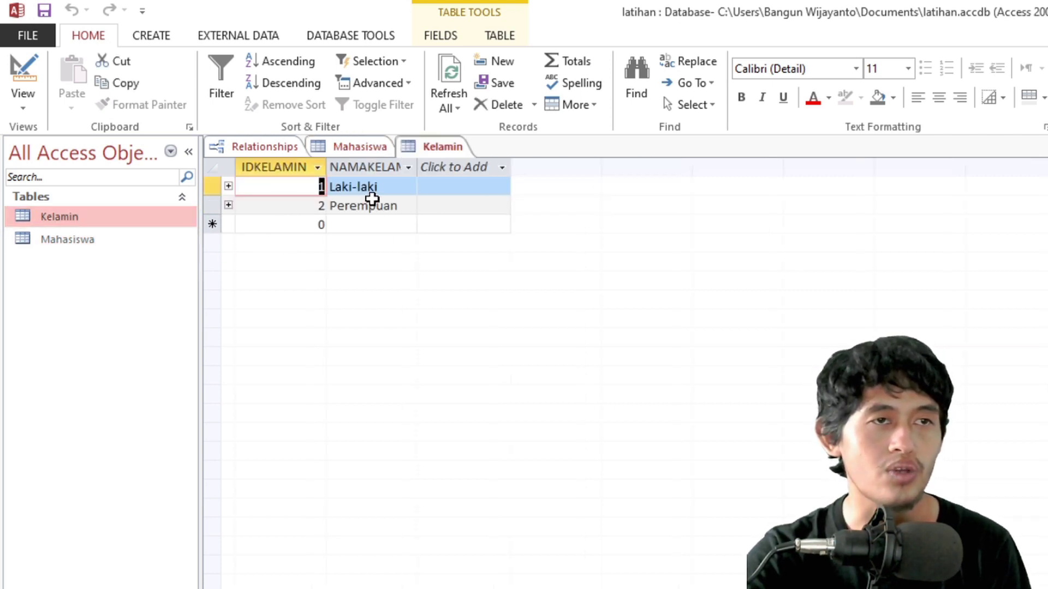
- Close all open objects and save the changes to the relationships layout
right_click(457, 153)
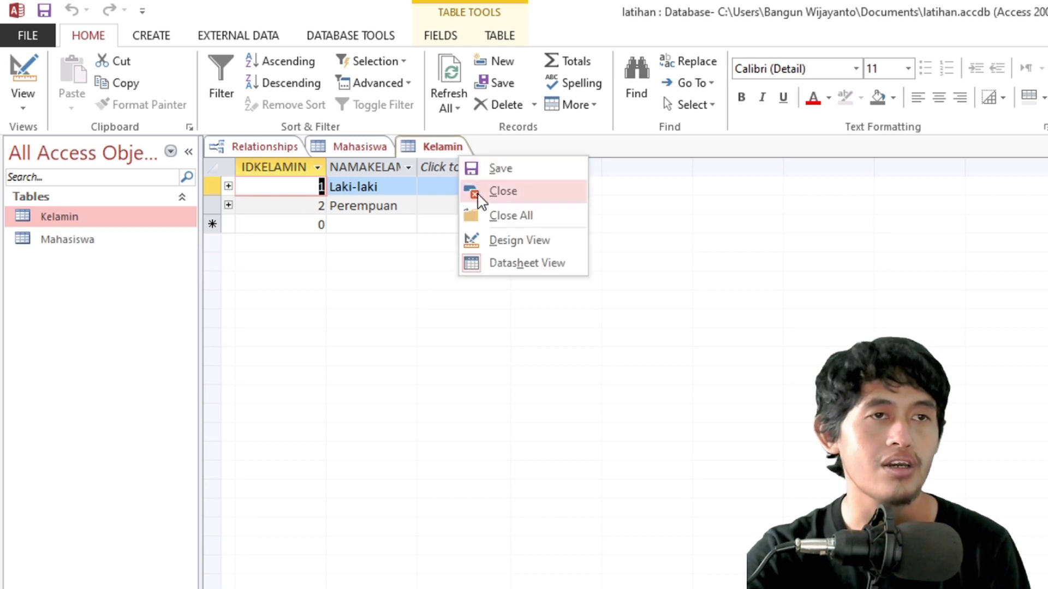
click(481, 217)
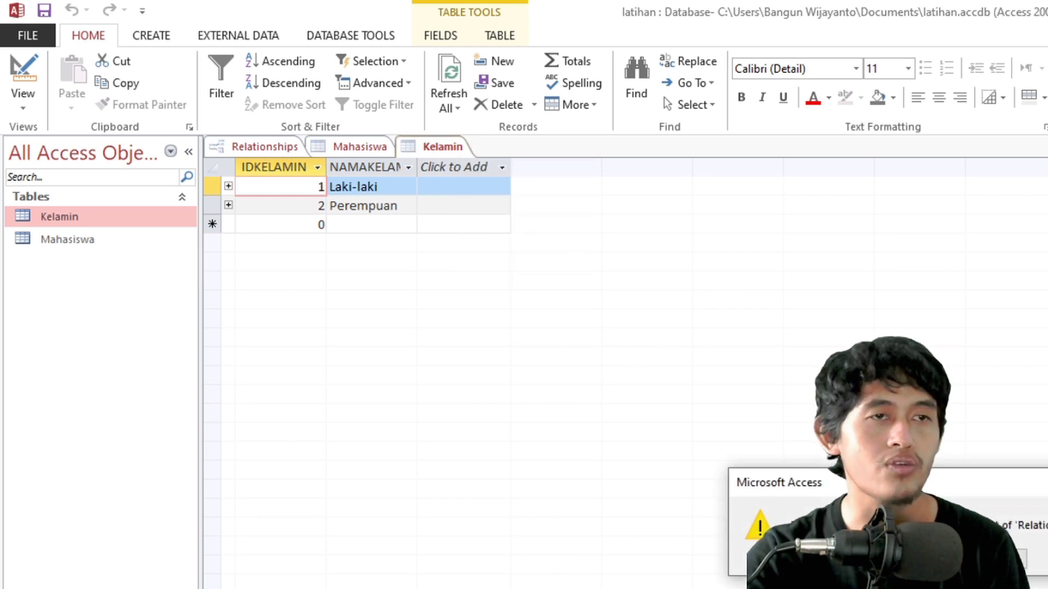
click(855, 559)
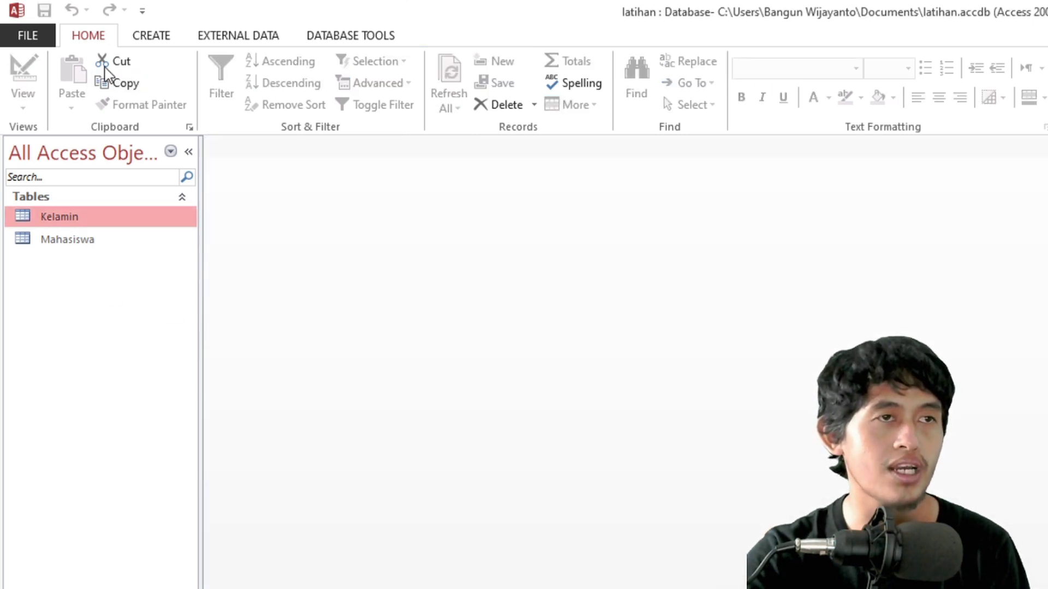
- Create a new table, save it as Kabupaten and open it in Design View
click(150, 37)
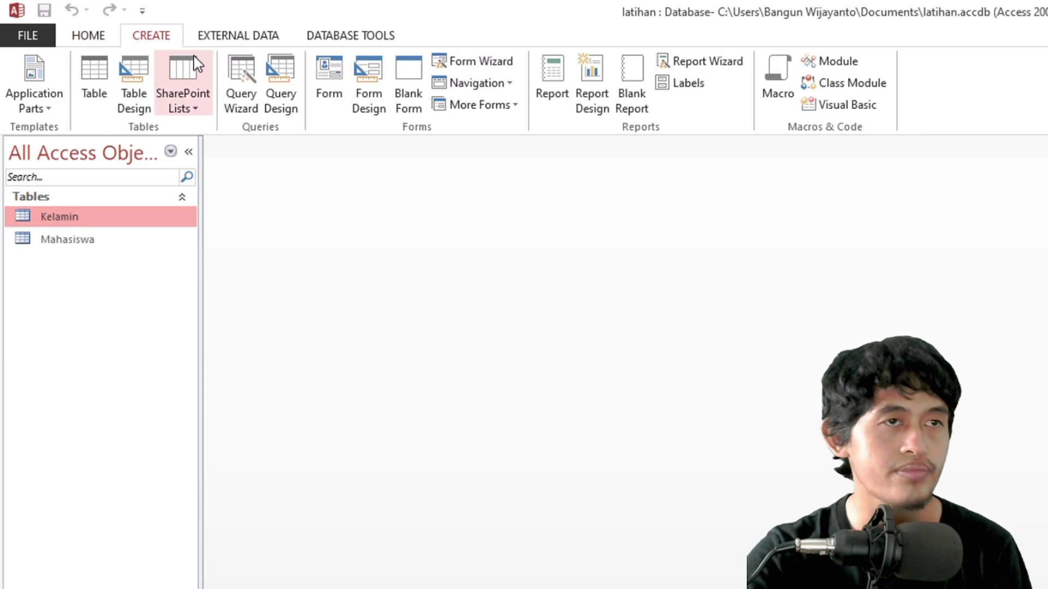
click(97, 84)
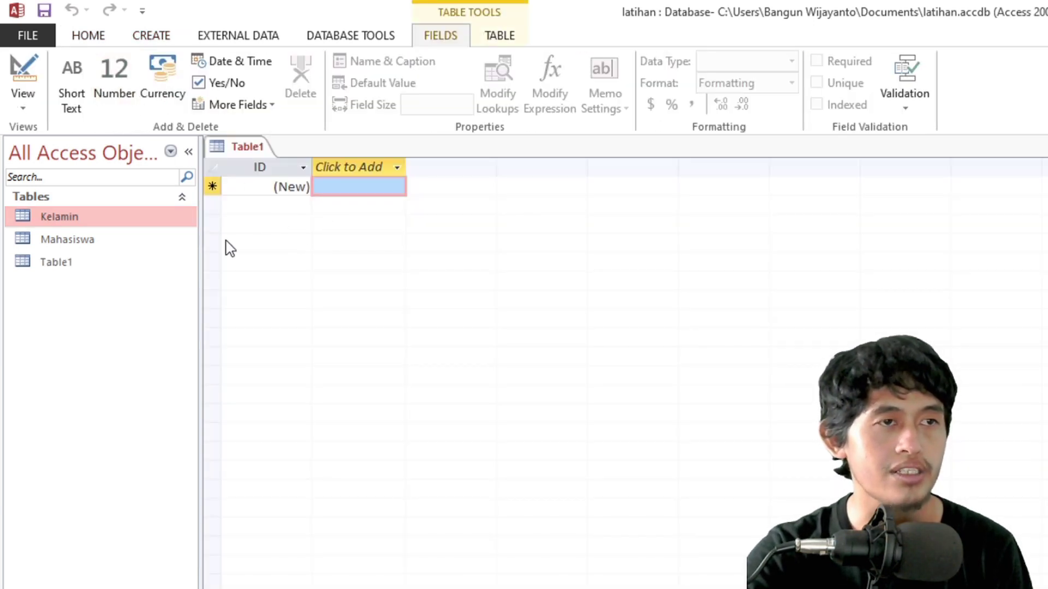
click(121, 264)
right_click(120, 264)
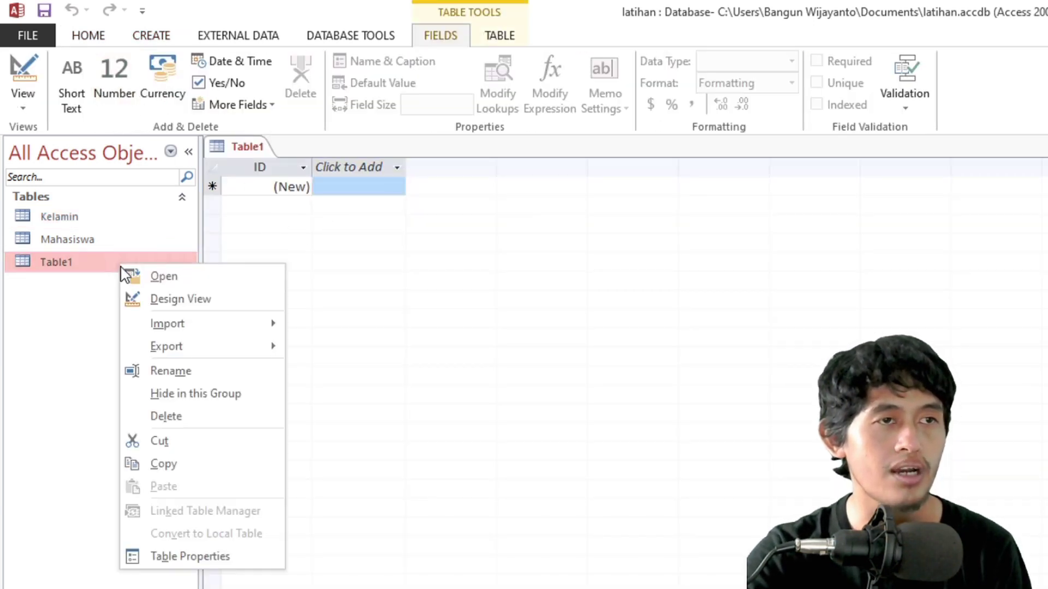
click(140, 299)
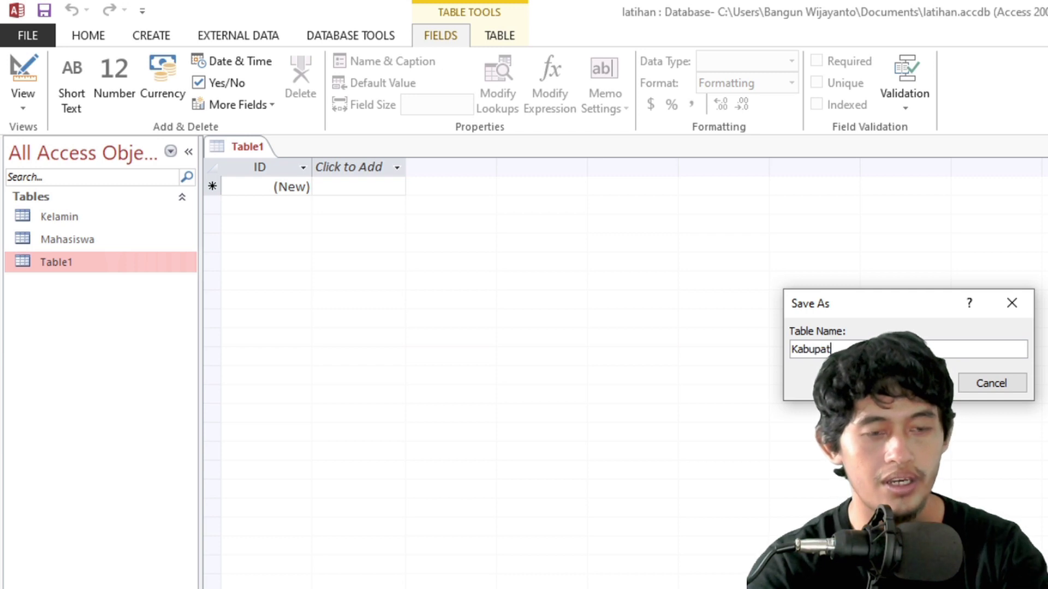
text(Kabupaten)
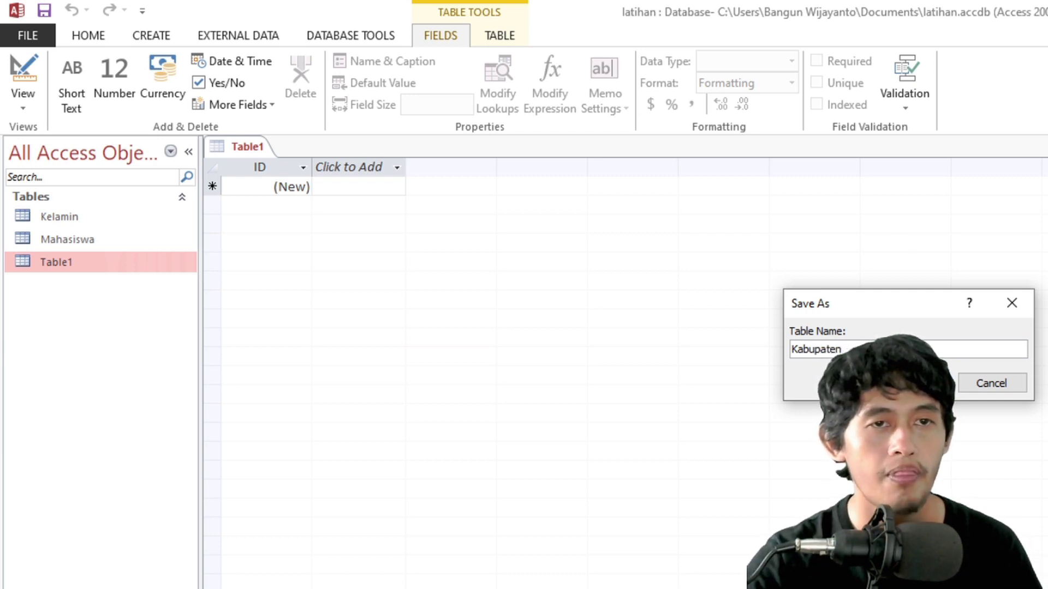
key(Return)
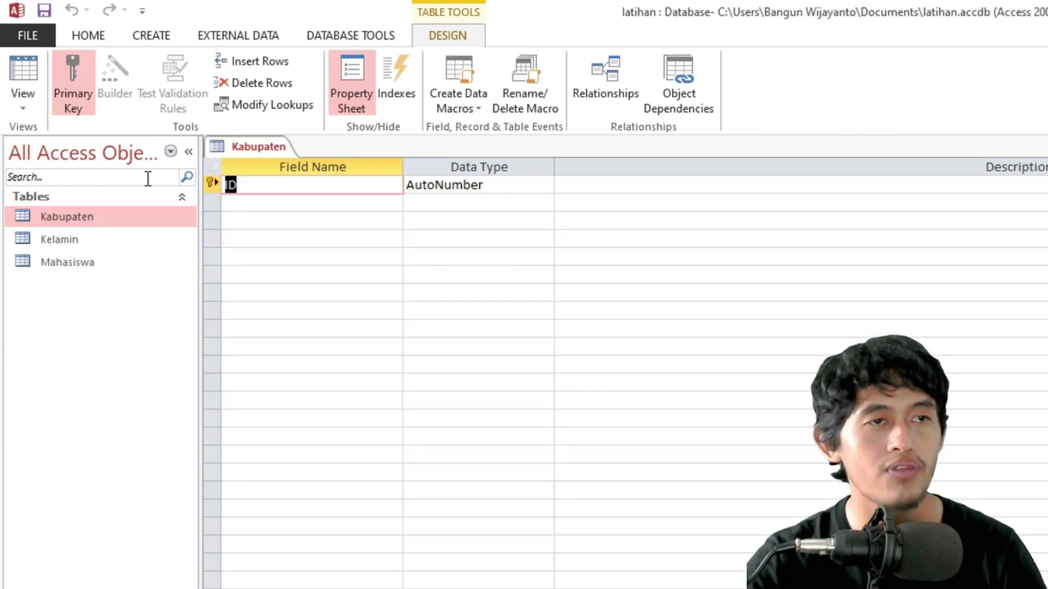
- Rename the Kabupaten key field to IDKAB and add a NAMAKAB field with the Short Text data type
key(BackSpace)
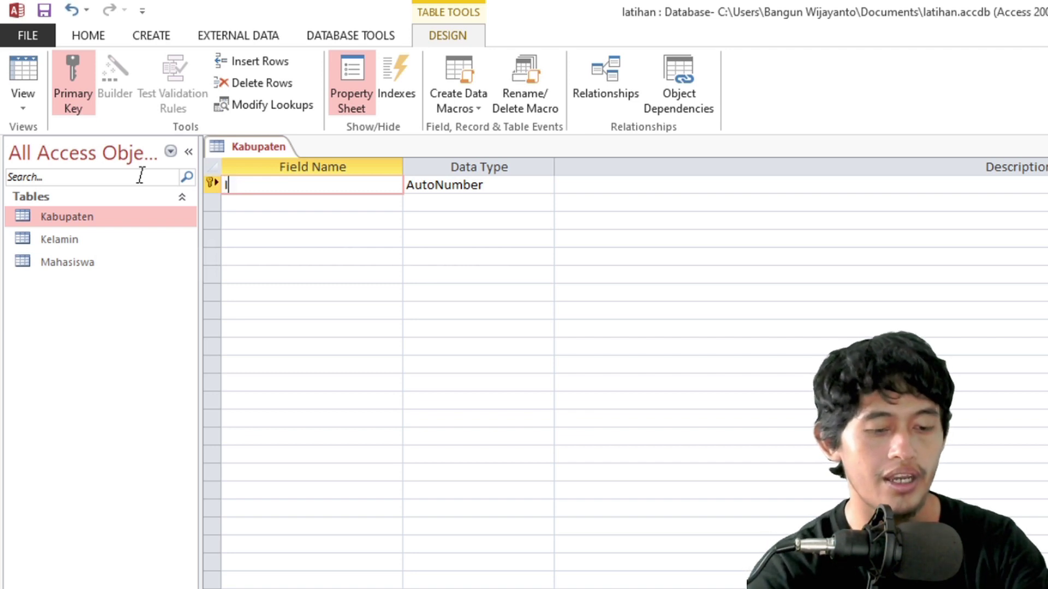
key(Down)
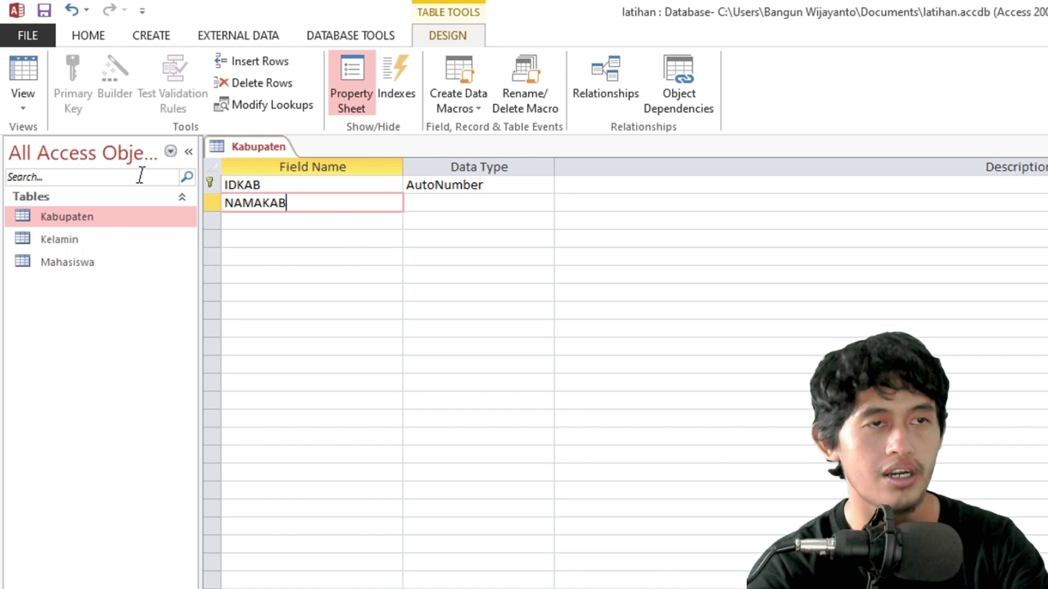
key(Tab)
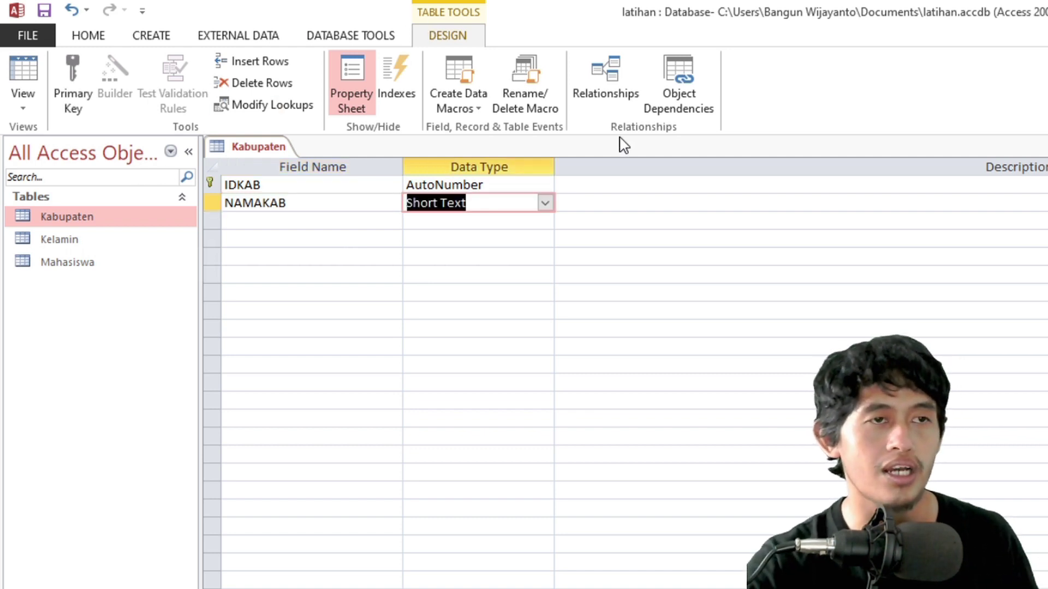
- Set the IDKAB field's data type to Number in the Kabupaten table design, then save and close the table
click(545, 185)
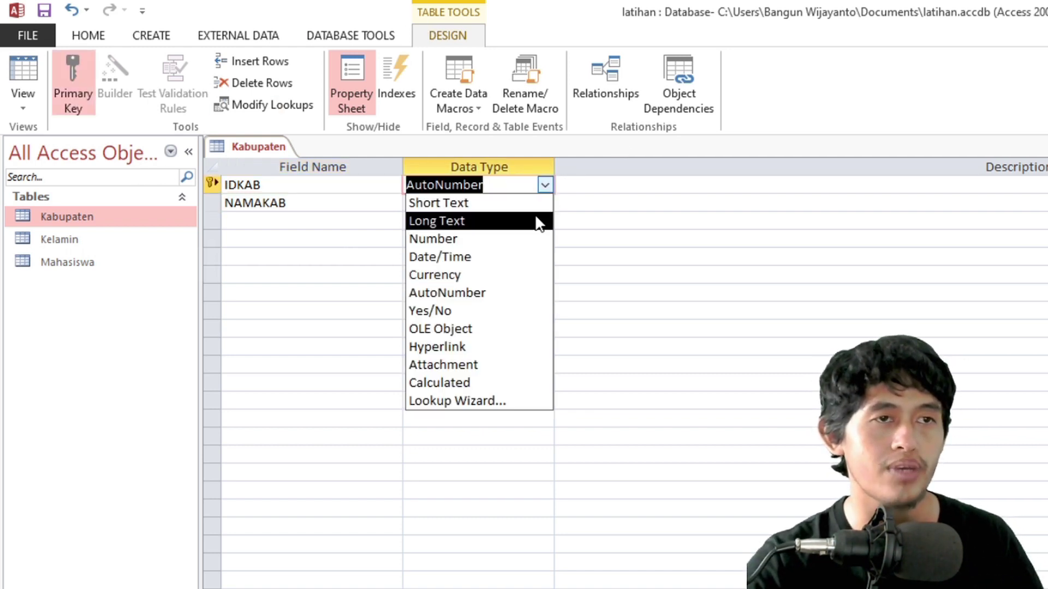
click(532, 241)
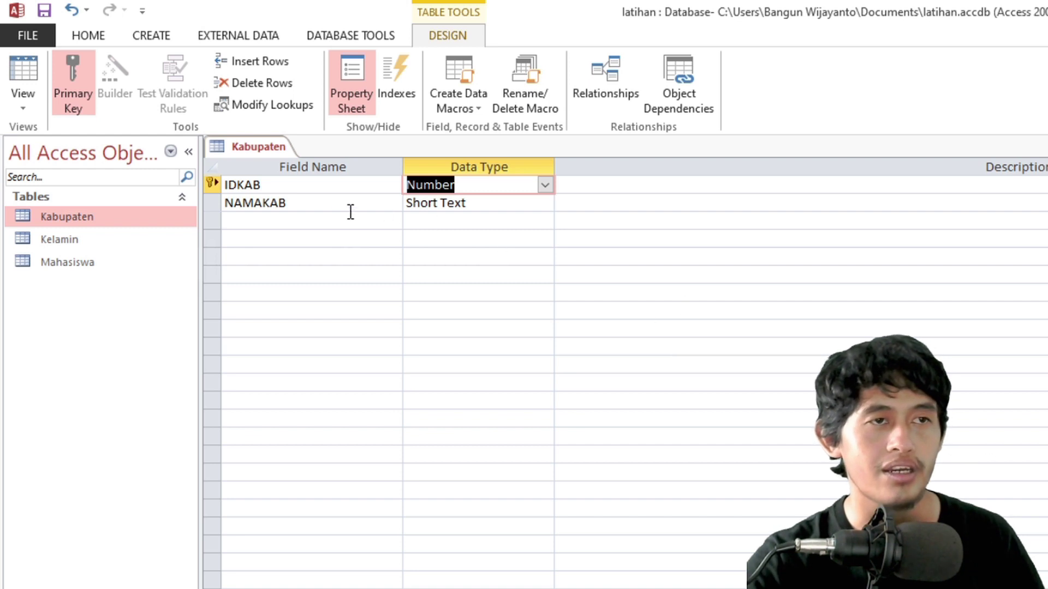
right_click(210, 185)
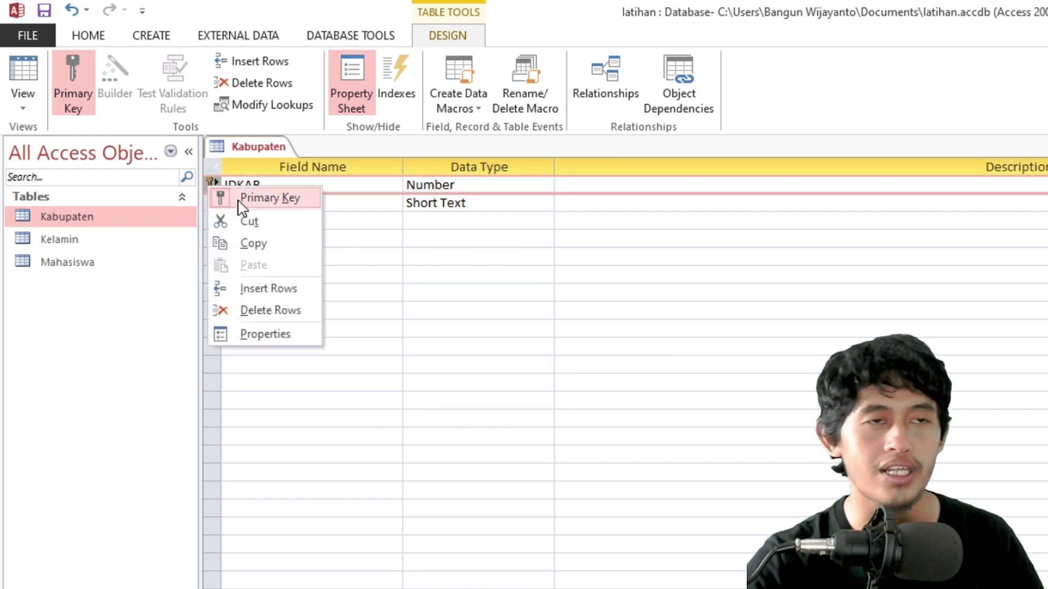
click(592, 331)
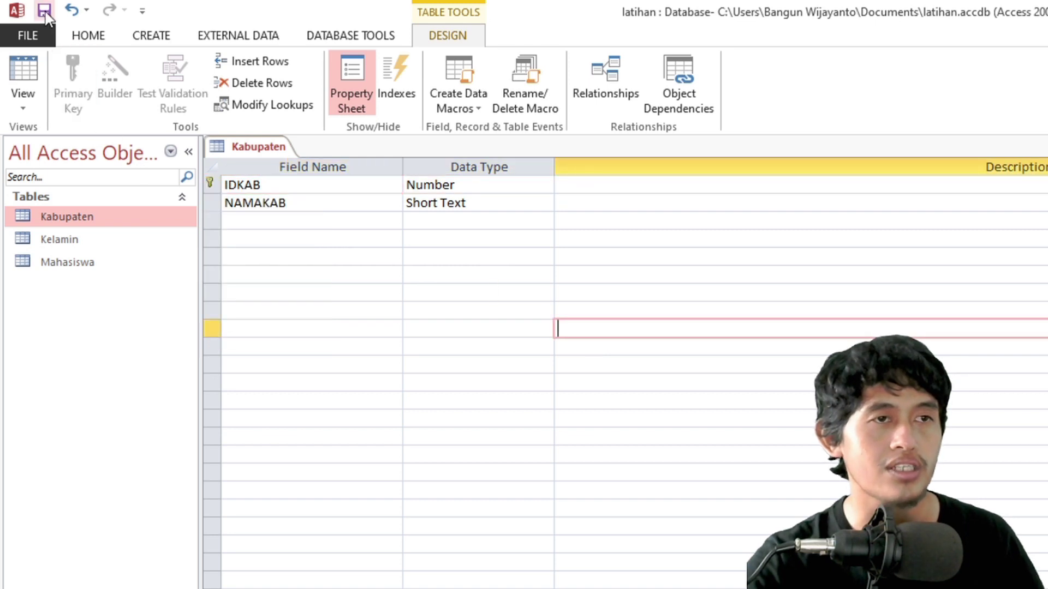
right_click(262, 151)
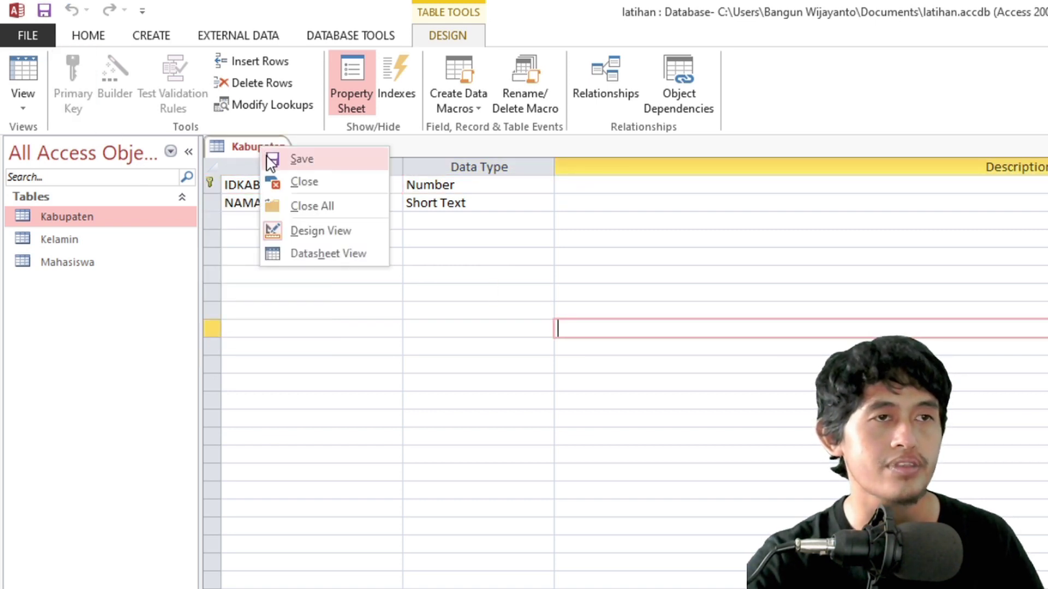
click(274, 206)
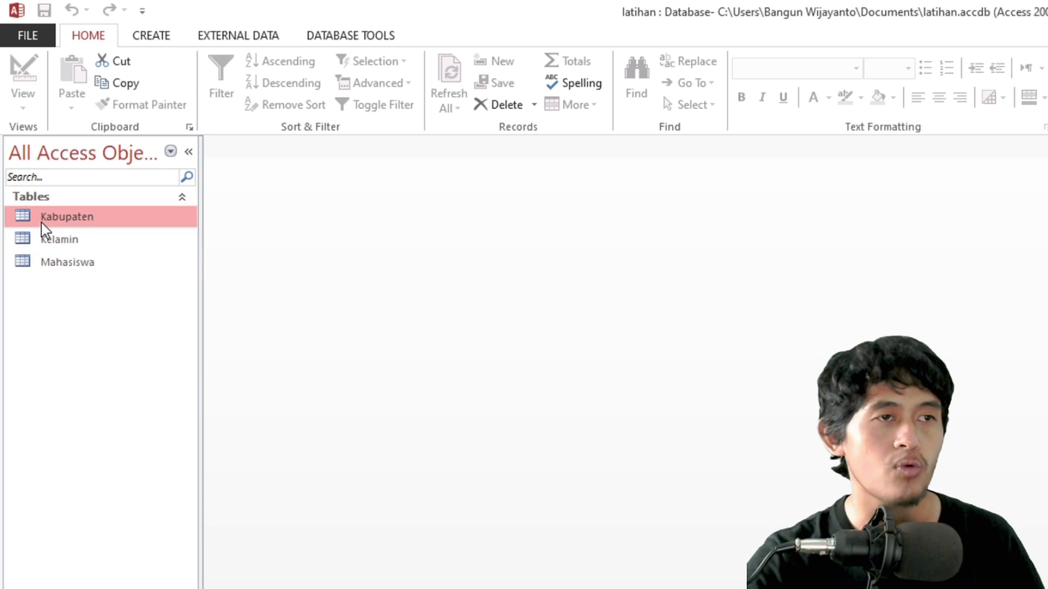
- Enter the records 1 BANYUMAS and 2 PURBALINGGA in the Kabupaten table and close it
double_click(64, 217)
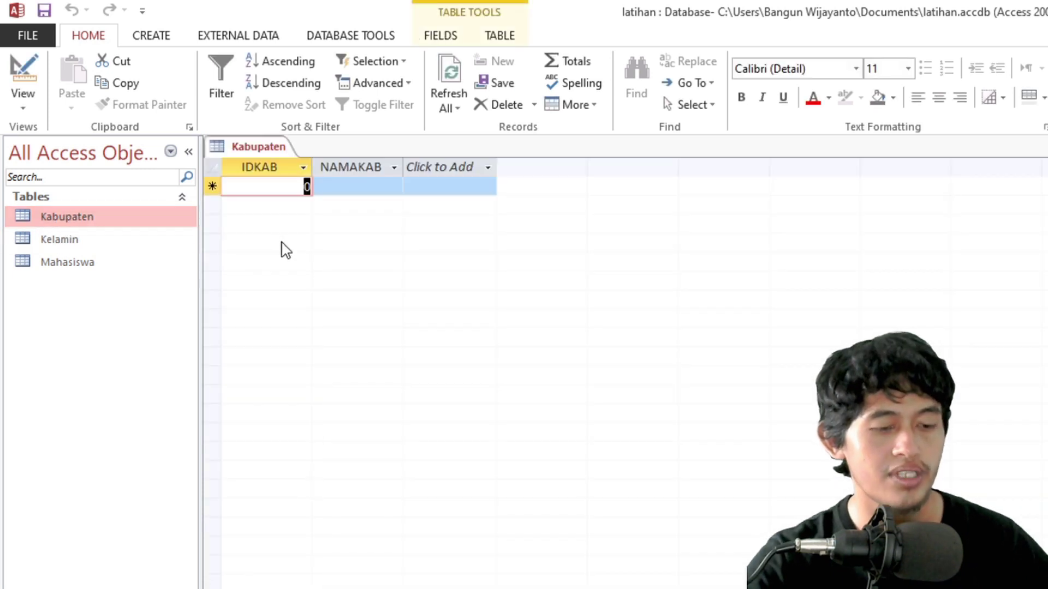
text(1)
click(346, 189)
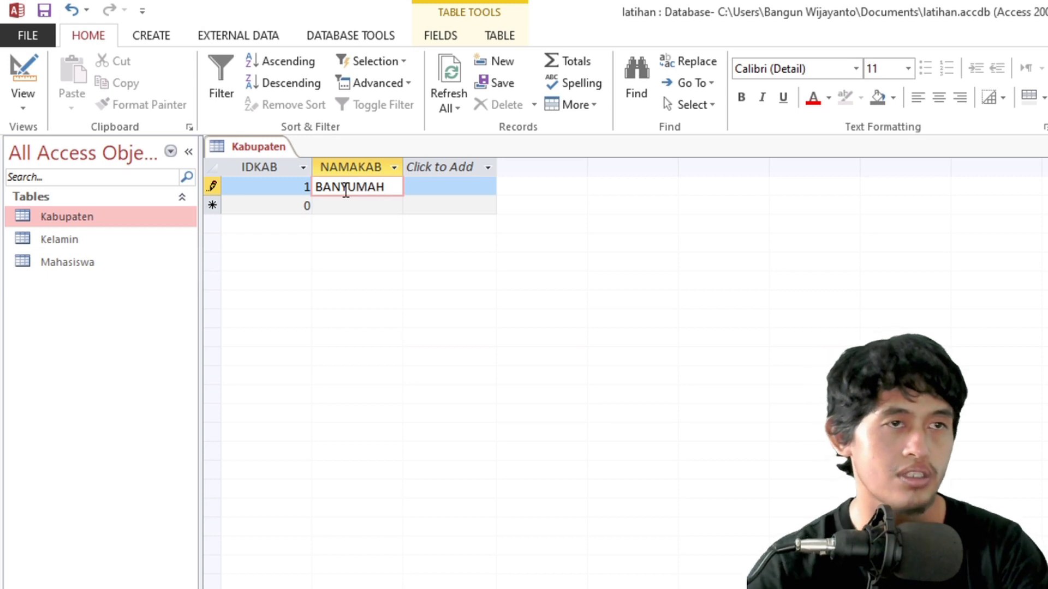
key(Tab)
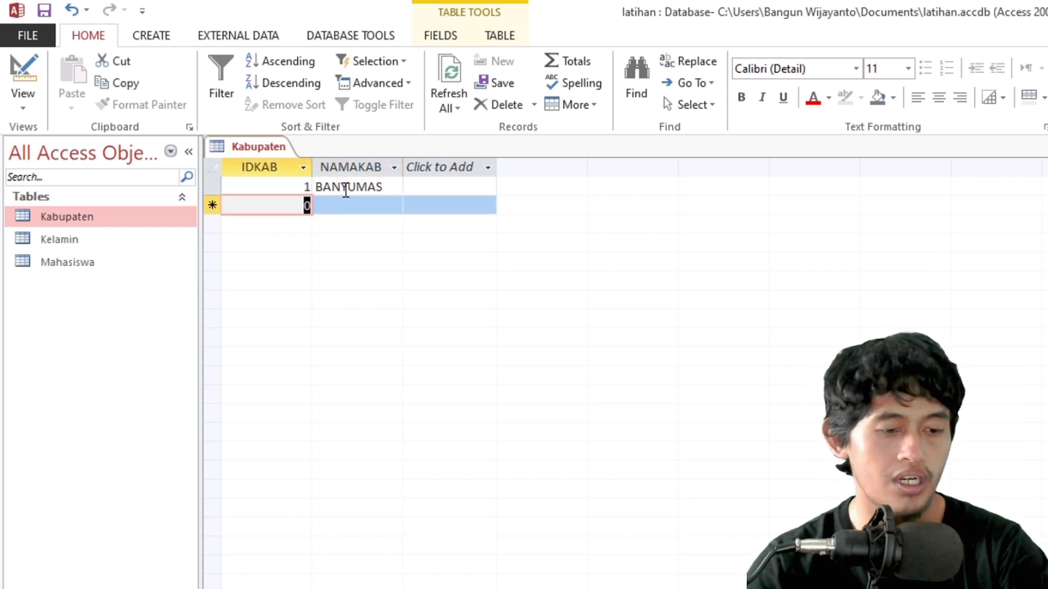
text(2)
key(Tab)
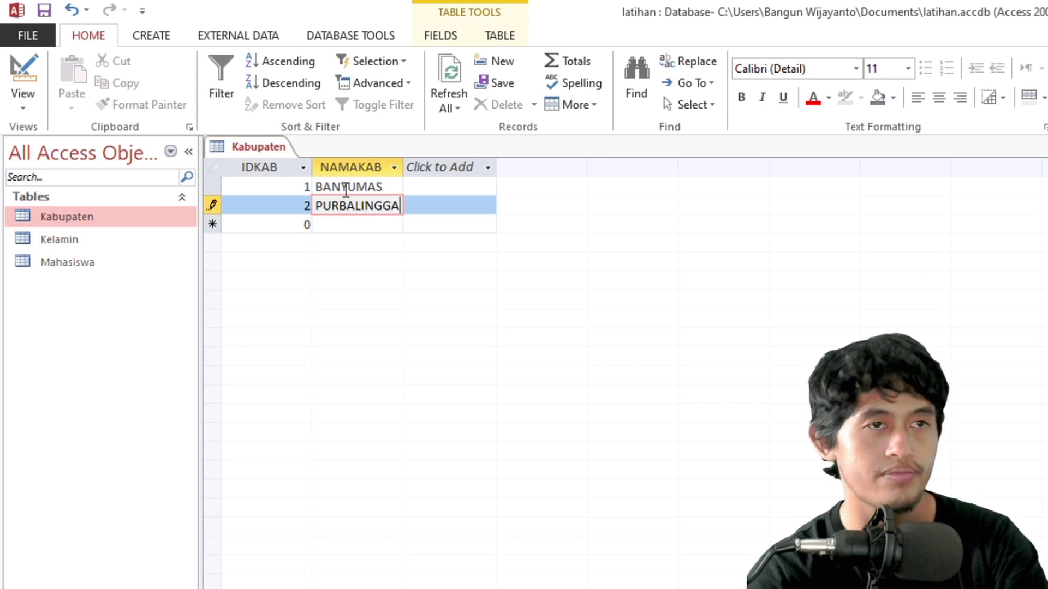
click(347, 226)
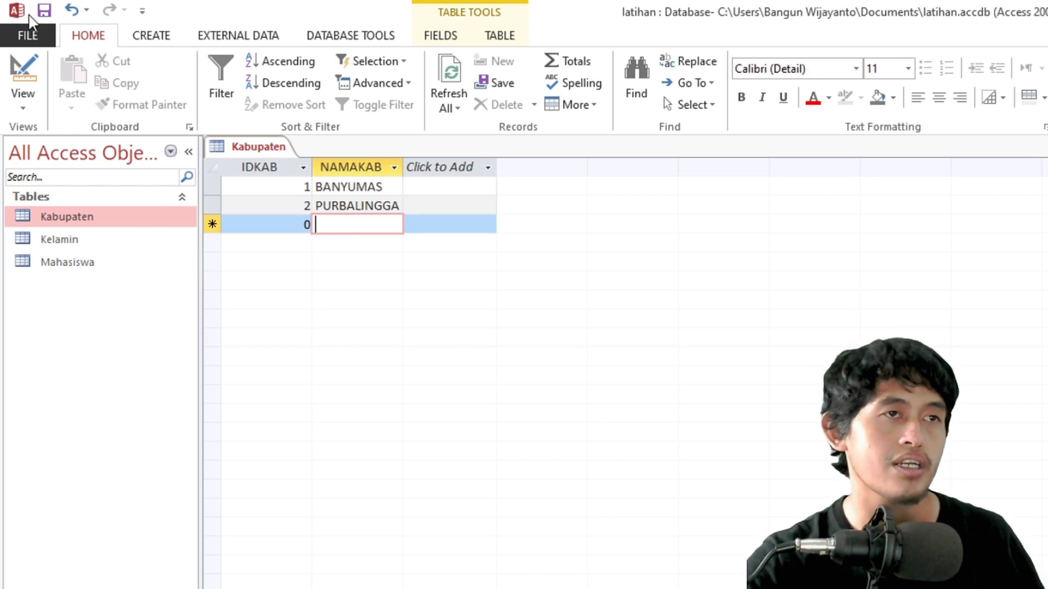
right_click(240, 143)
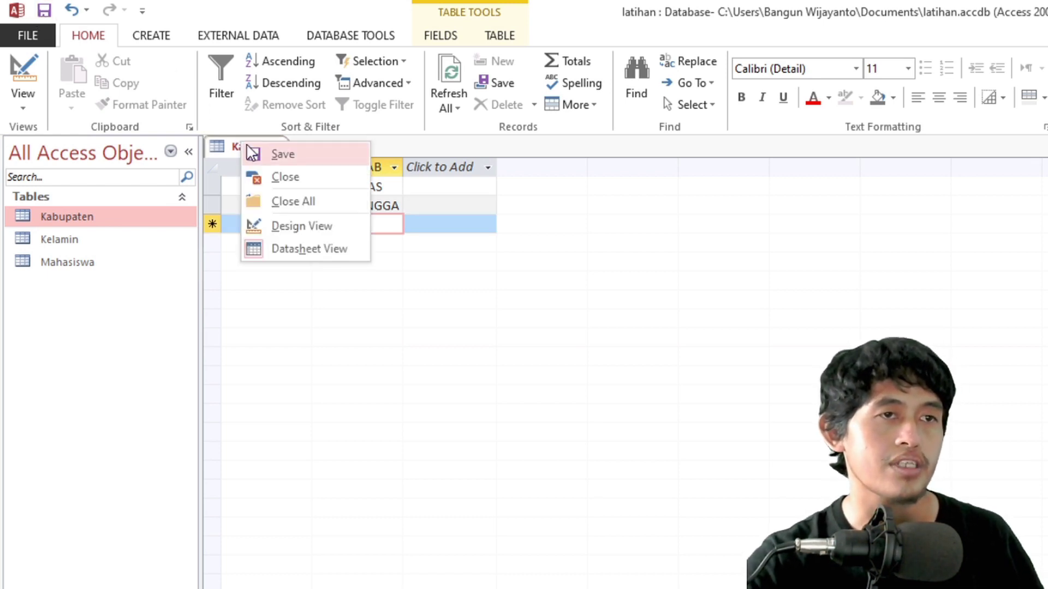
click(276, 202)
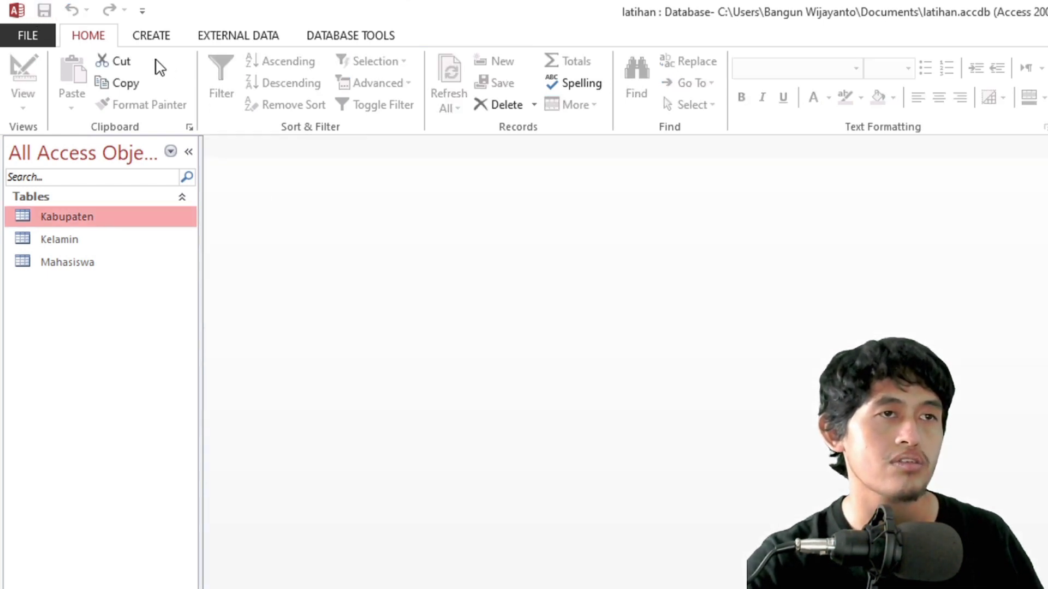
- Open the database relationships diagram and add the Kabupaten table beside Mahasiswa
click(318, 38)
click(220, 76)
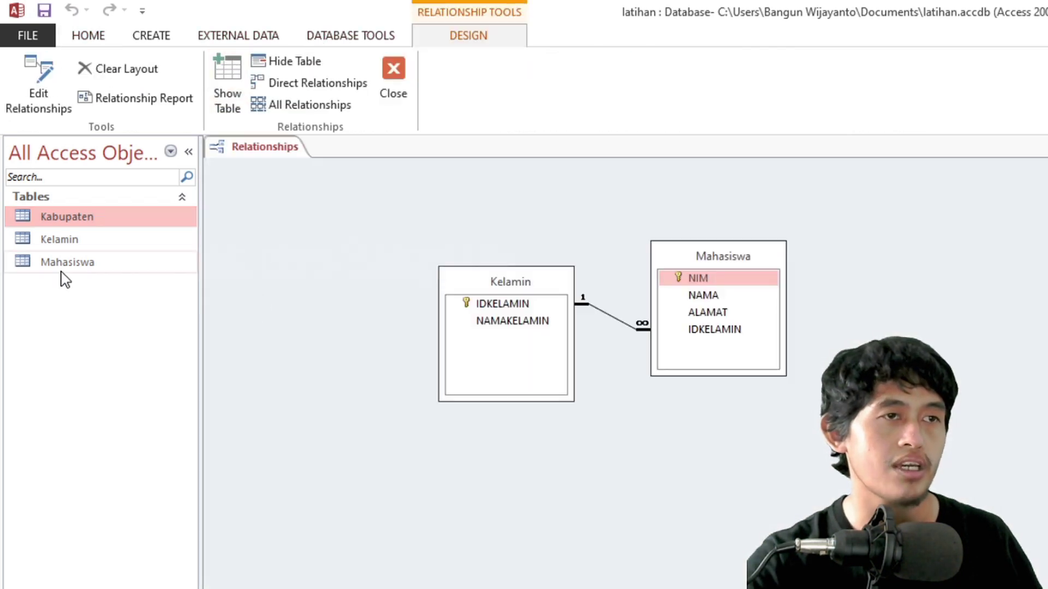
drag(58, 218, 985, 262)
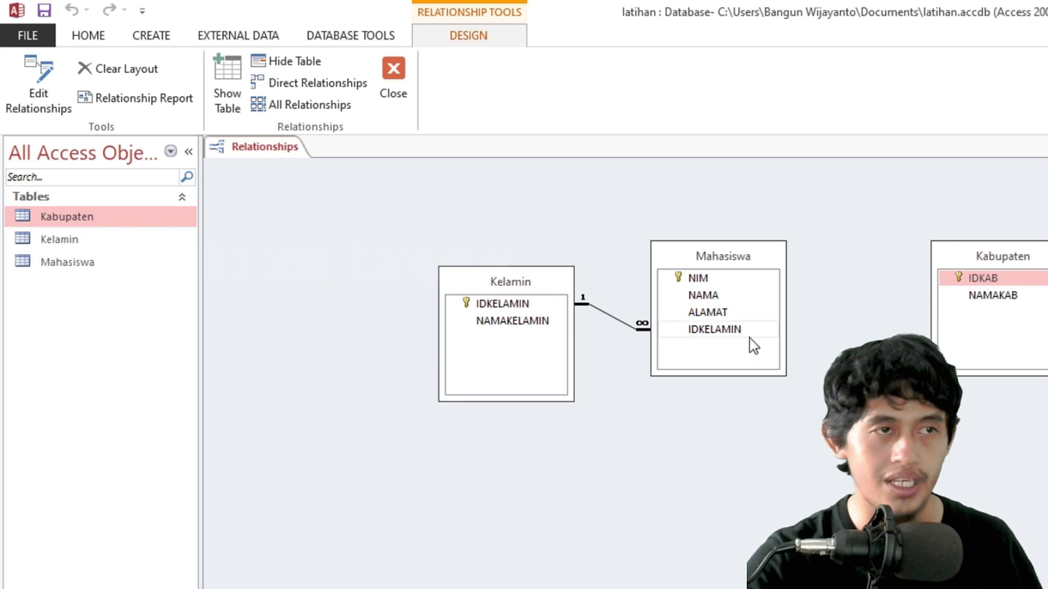
- Add an IDKAB field with data type Number to the Mahasiswa table design, then save and close the table
click(114, 265)
right_click(115, 265)
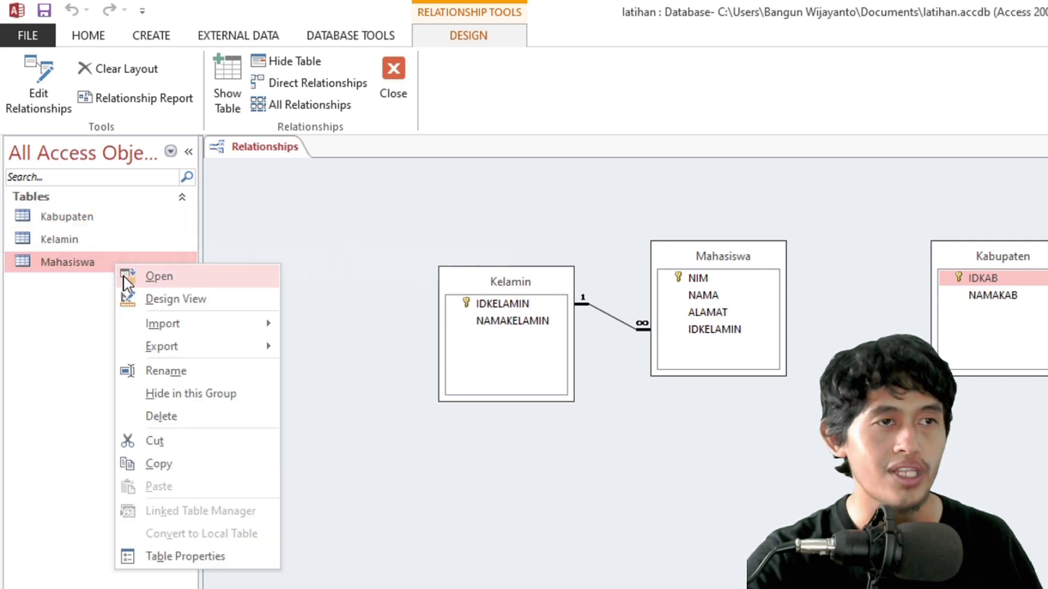
click(136, 300)
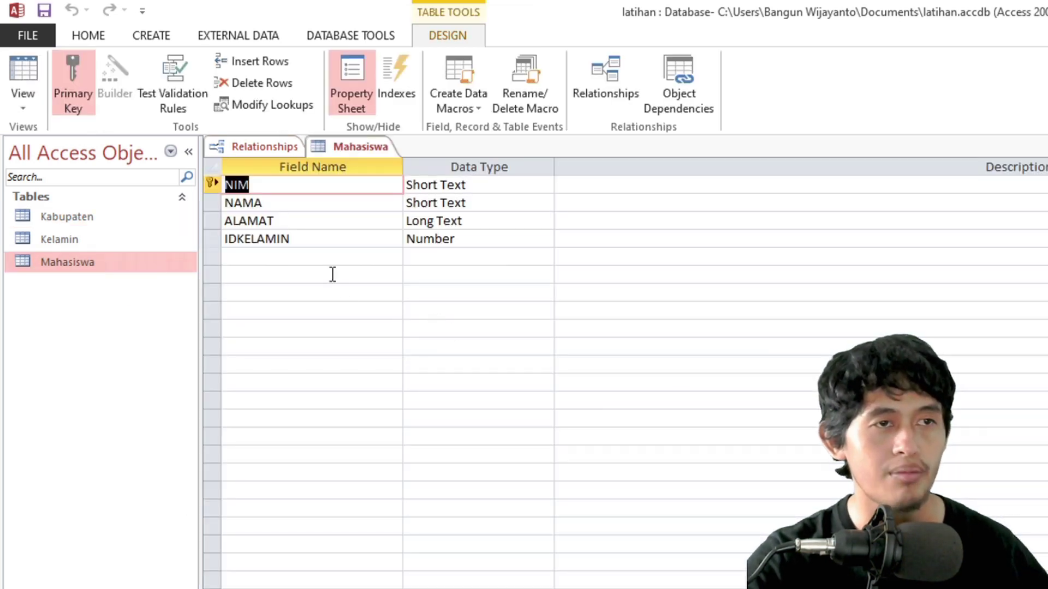
click(320, 261)
text(IDKAB)
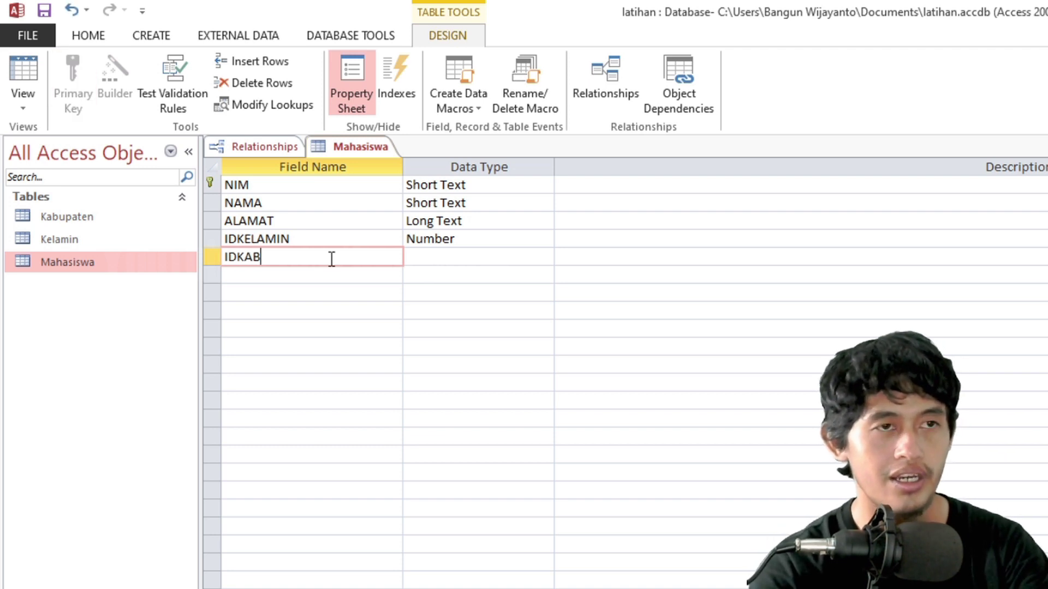
click(461, 261)
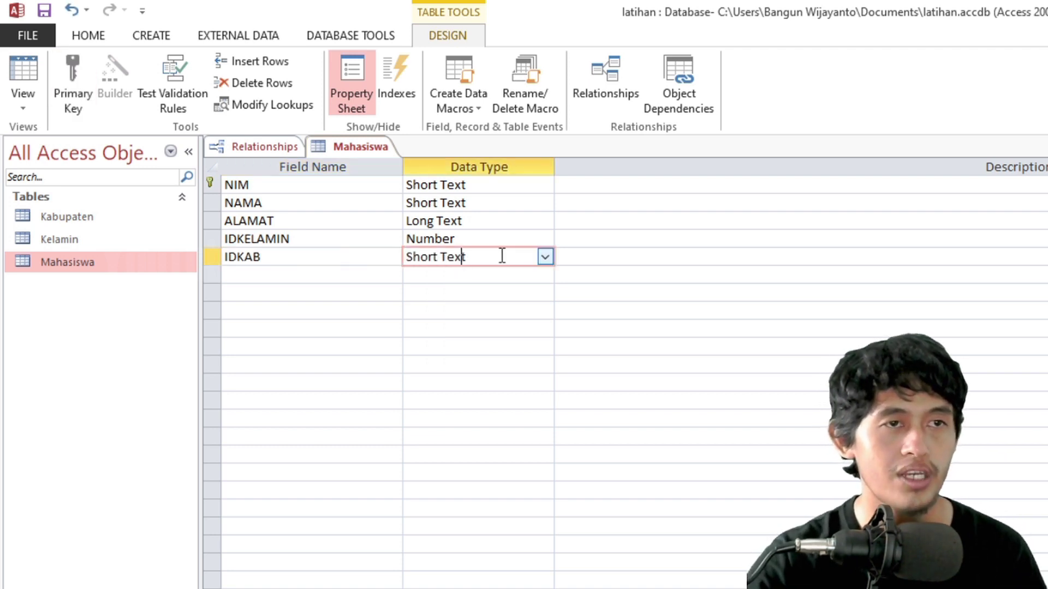
click(544, 257)
click(437, 309)
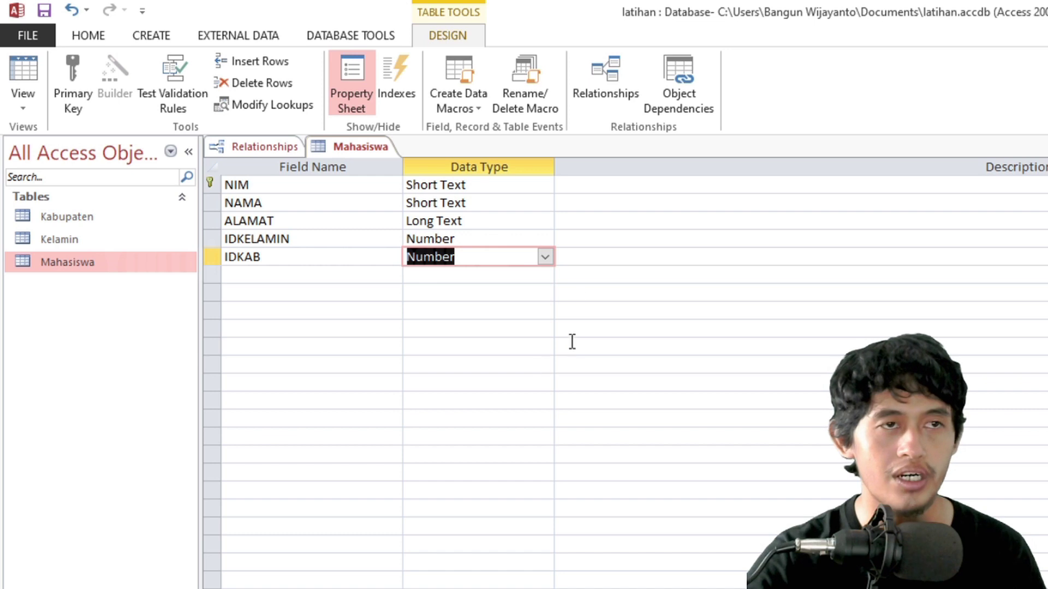
right_click(354, 148)
click(396, 183)
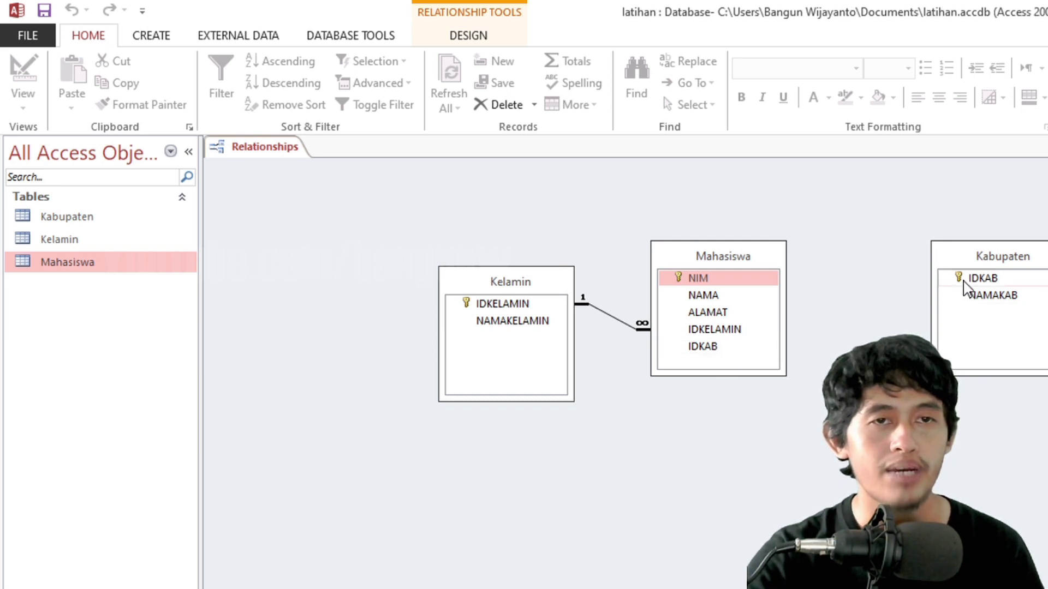
- Create a relationship from Kabupaten's IDKAB to Mahasiswa's IDKAB with referential integrity enforced
click(964, 284)
click(715, 349)
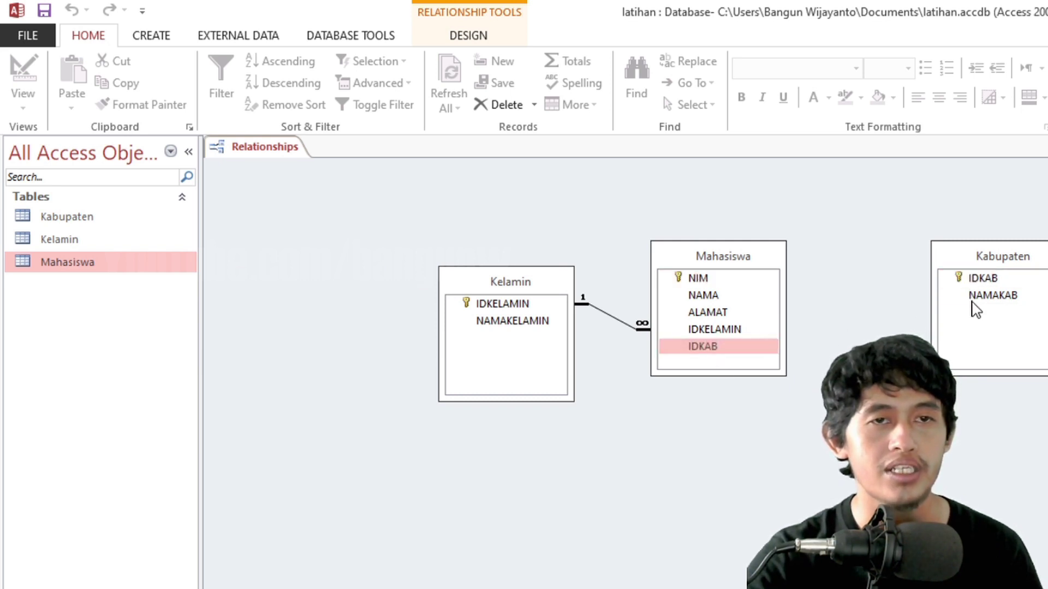
drag(972, 279, 719, 347)
click(823, 392)
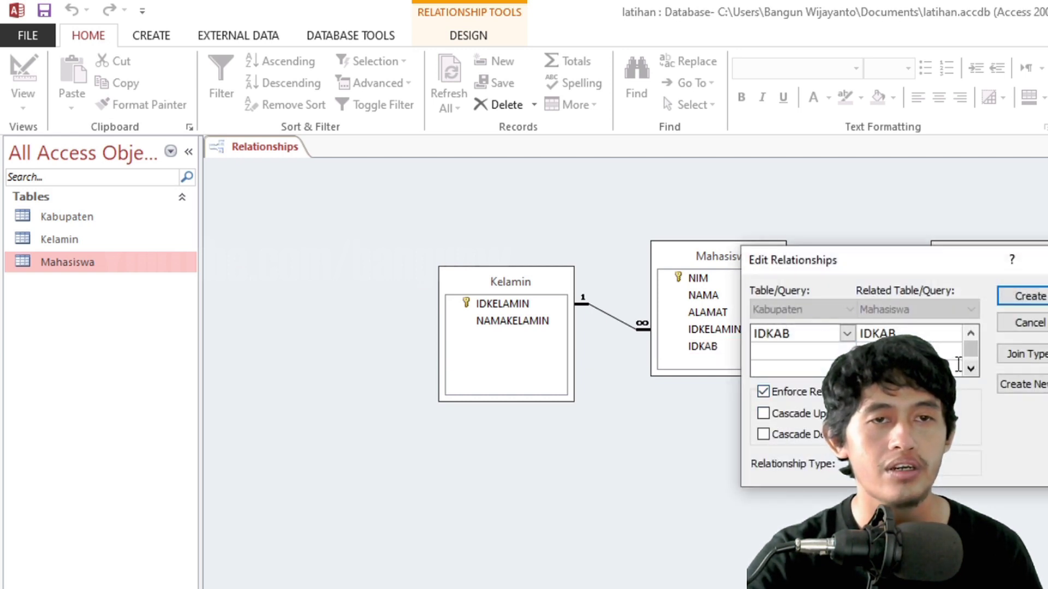
click(1027, 297)
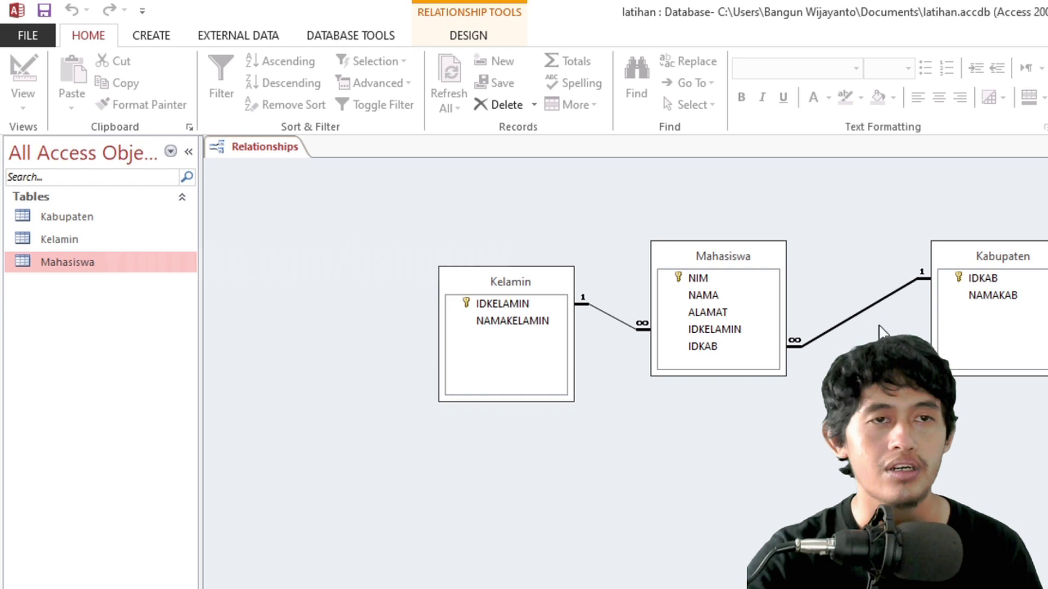
- Examine how the IDKELAMIN and IDKAB fields link Mahasiswa to the Kelamin and Kabupaten tables
click(760, 350)
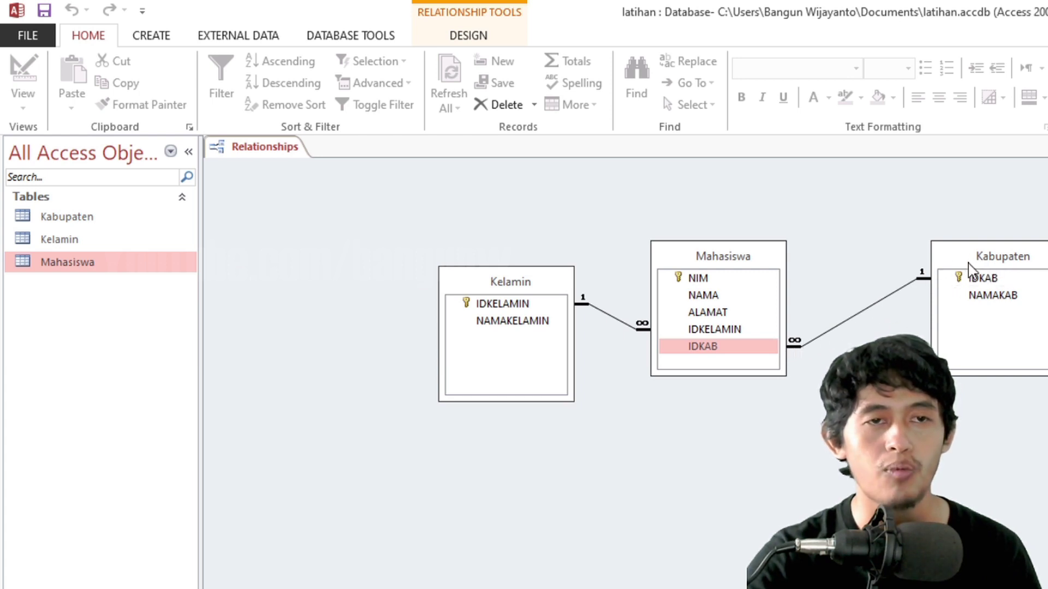
click(718, 352)
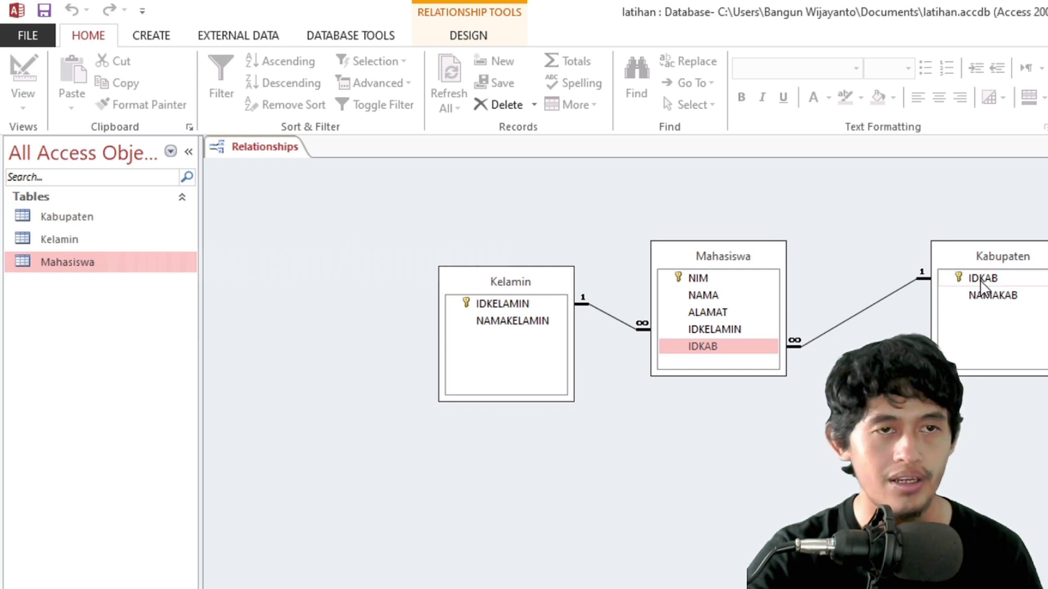
click(698, 331)
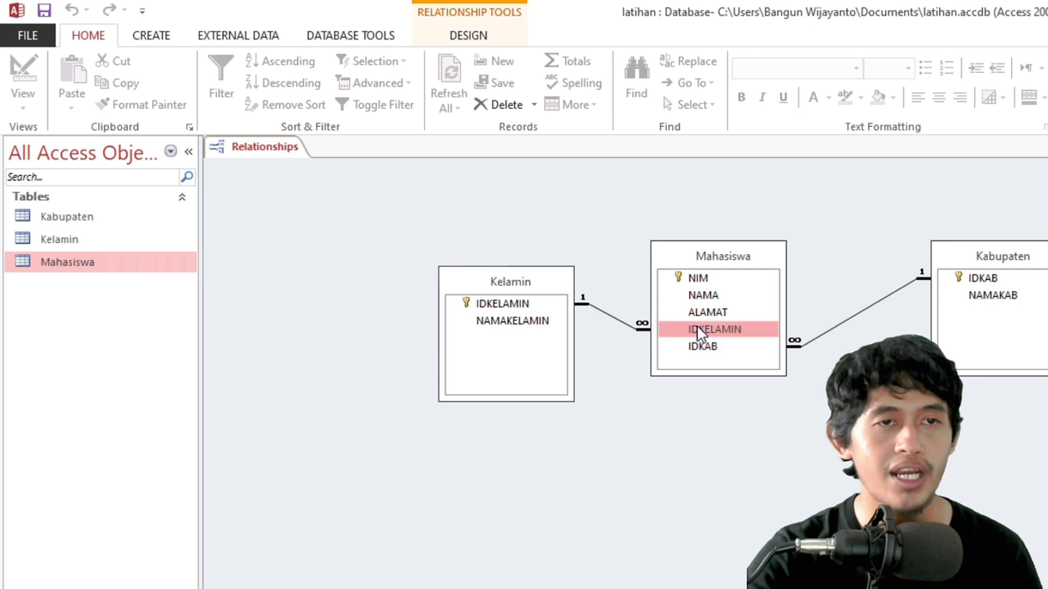
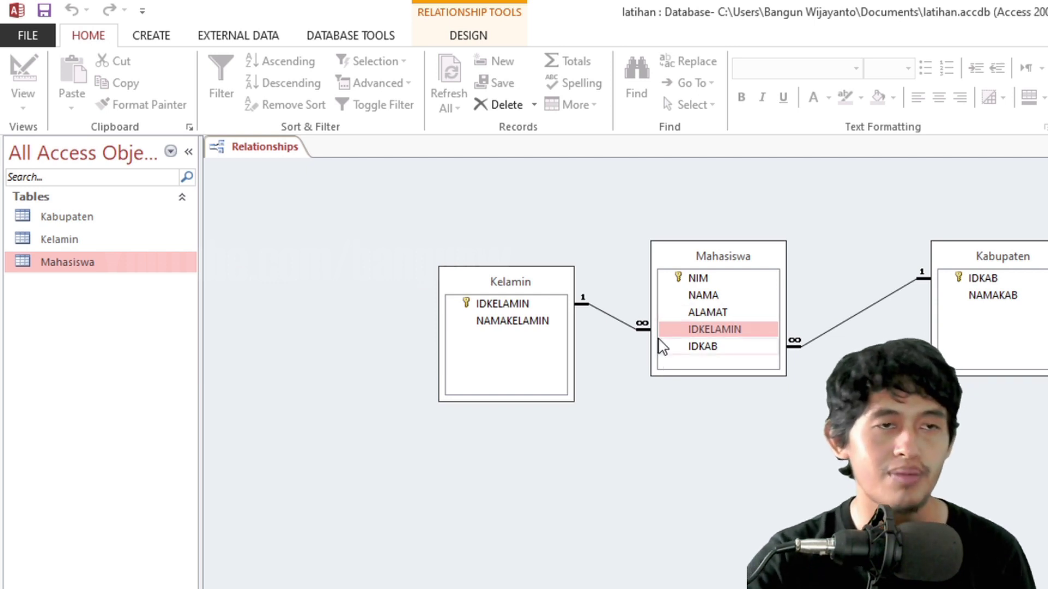
click(519, 304)
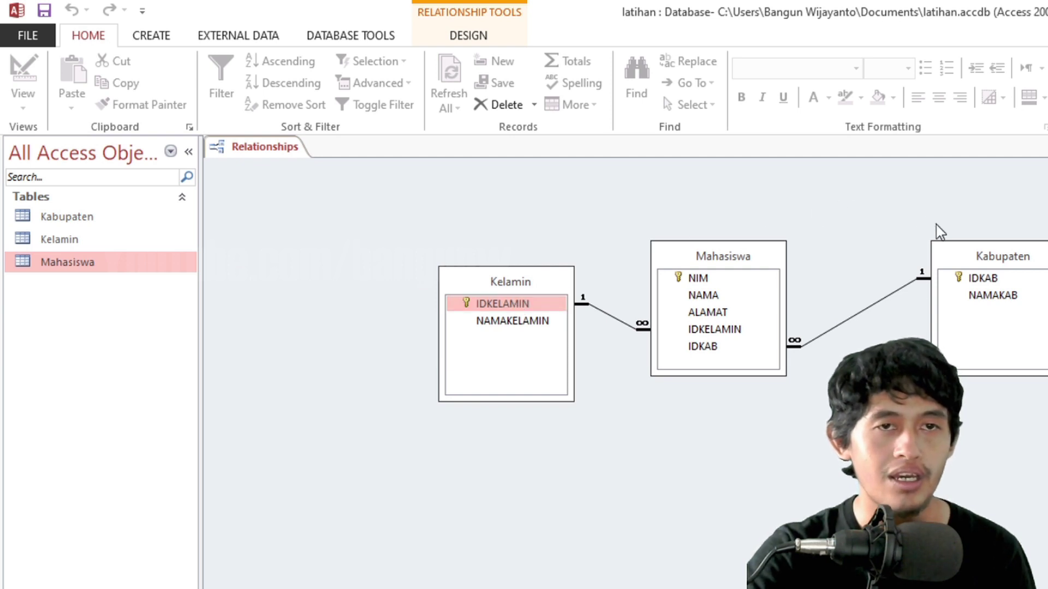
click(996, 281)
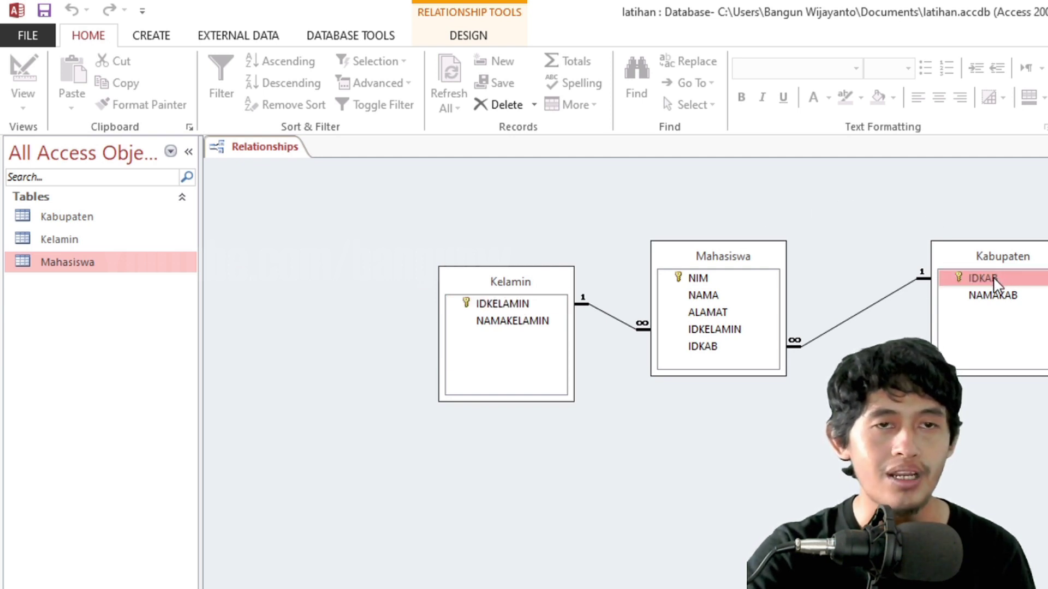
click(735, 330)
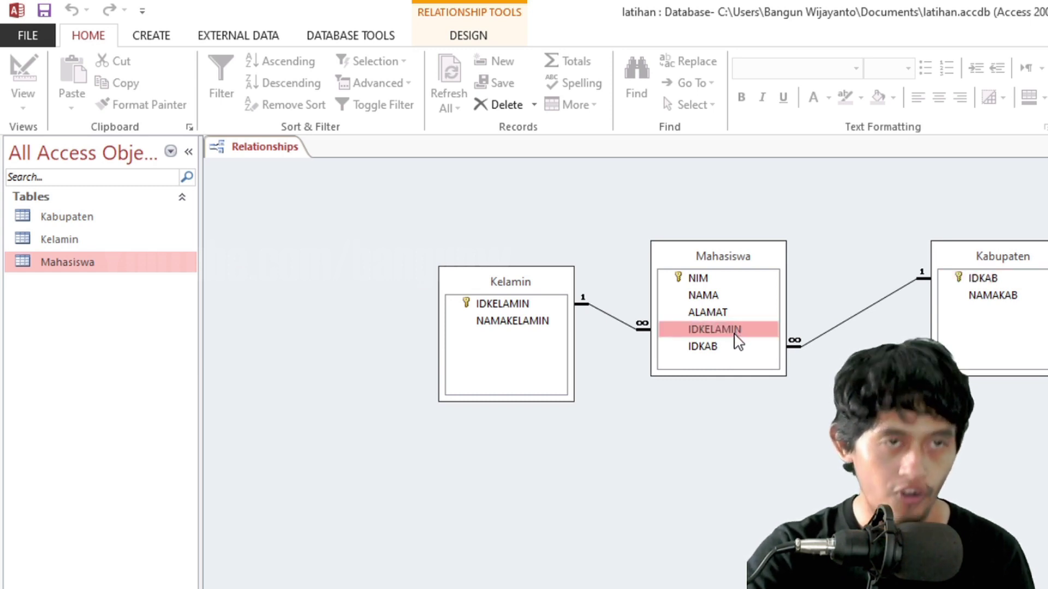
click(728, 348)
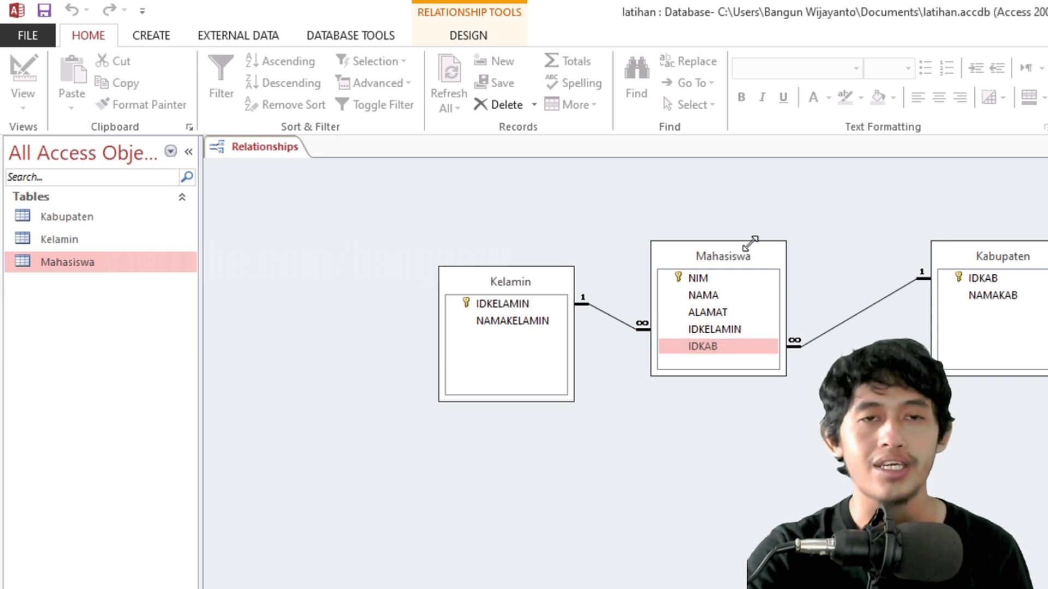
- Rearrange the Kelamin, Mahasiswa and Kabupaten tables closer together near the upper-left area of the relationships diagram
click(969, 255)
drag(968, 251, 868, 277)
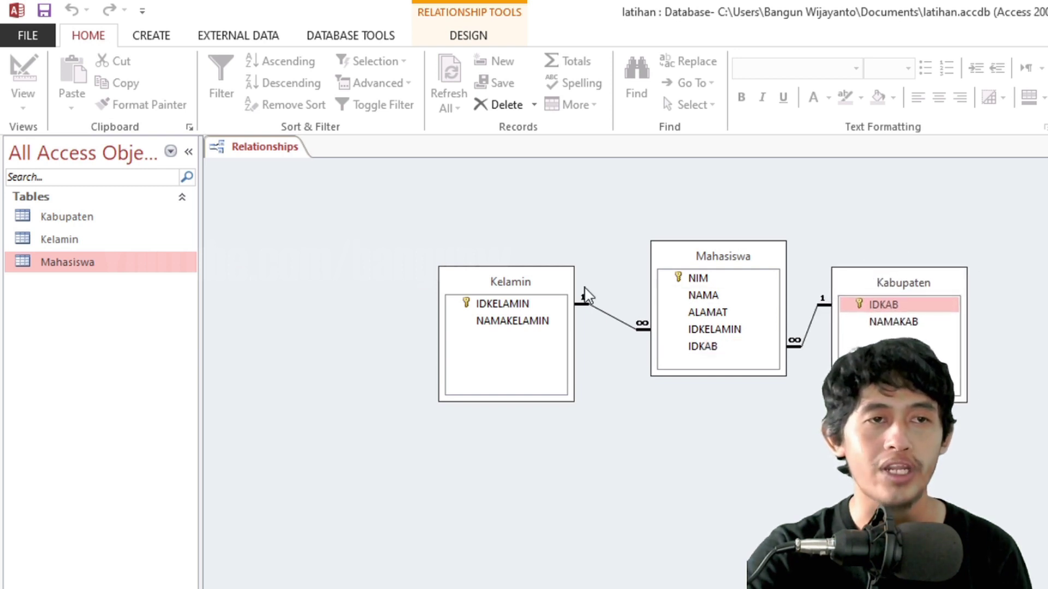
drag(532, 280, 368, 242)
drag(692, 251, 535, 208)
drag(854, 283, 708, 226)
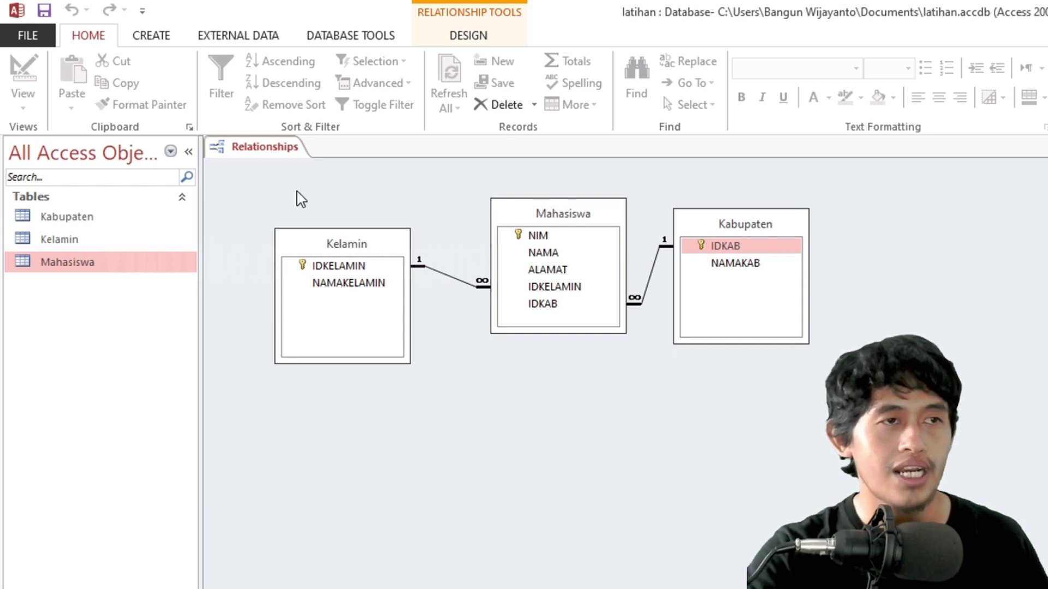
- Open the Mahasiswa table and set the IDKAB of student record H1A001001 to 1
double_click(98, 262)
click(629, 186)
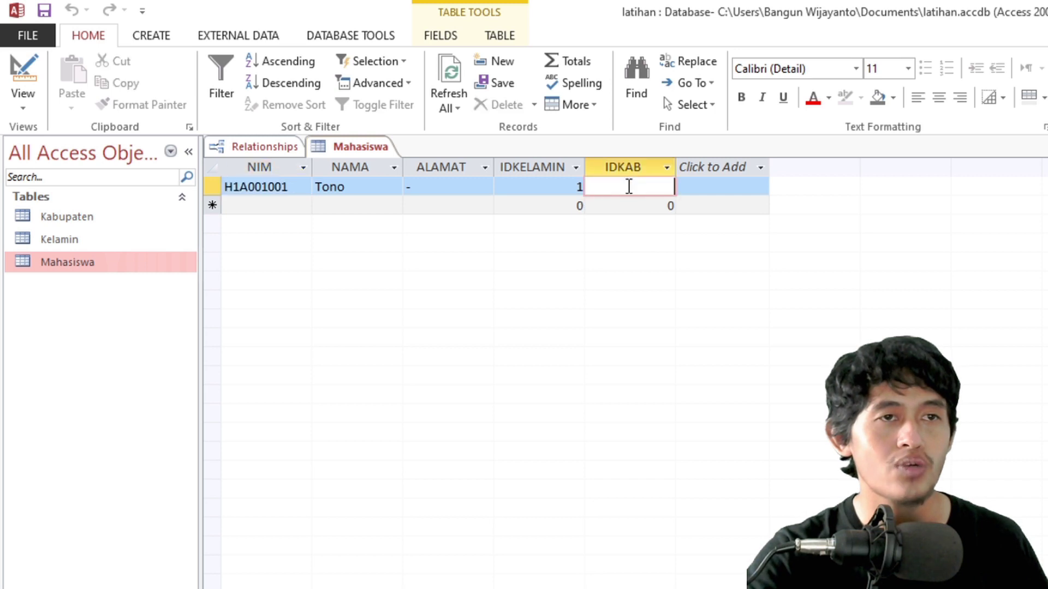
text(1)
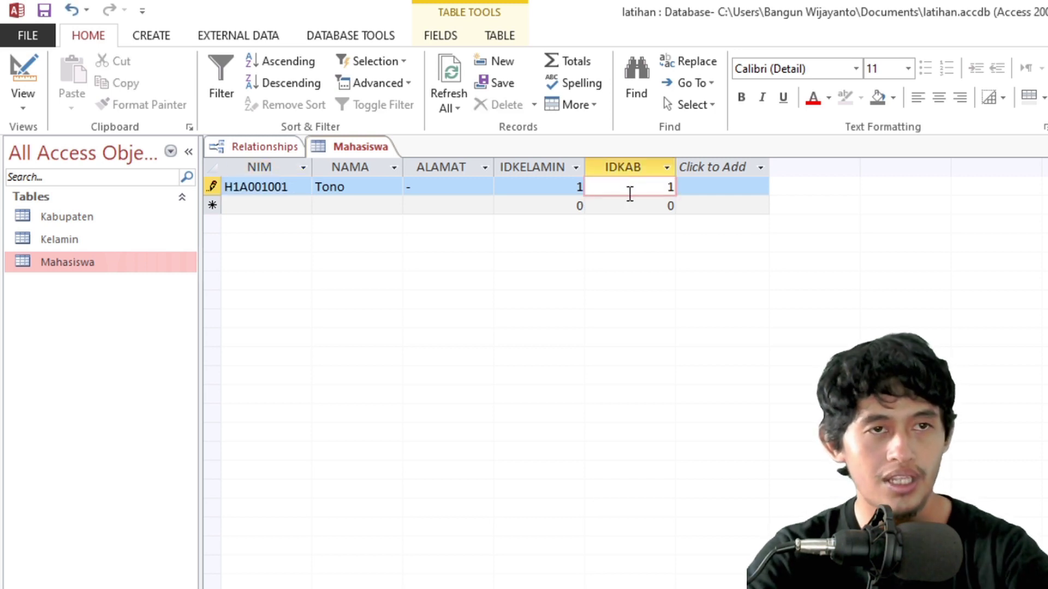
key(Down)
key(Up)
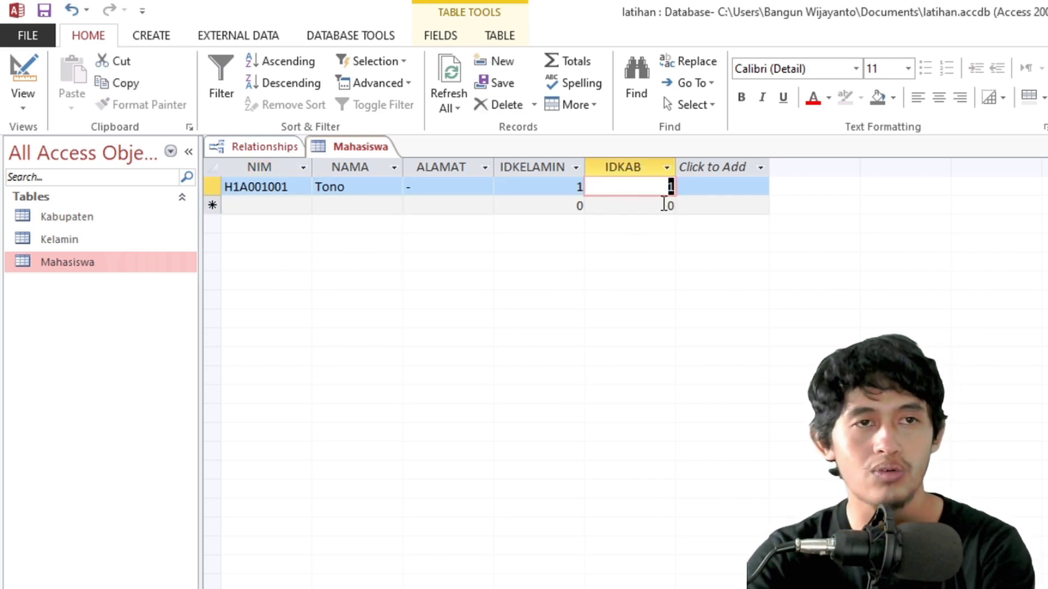
- Try to set the student record's IDKAB to 6 to test the referential integrity with Kabupaten
key(BackSpace)
text(6)
key(Down)
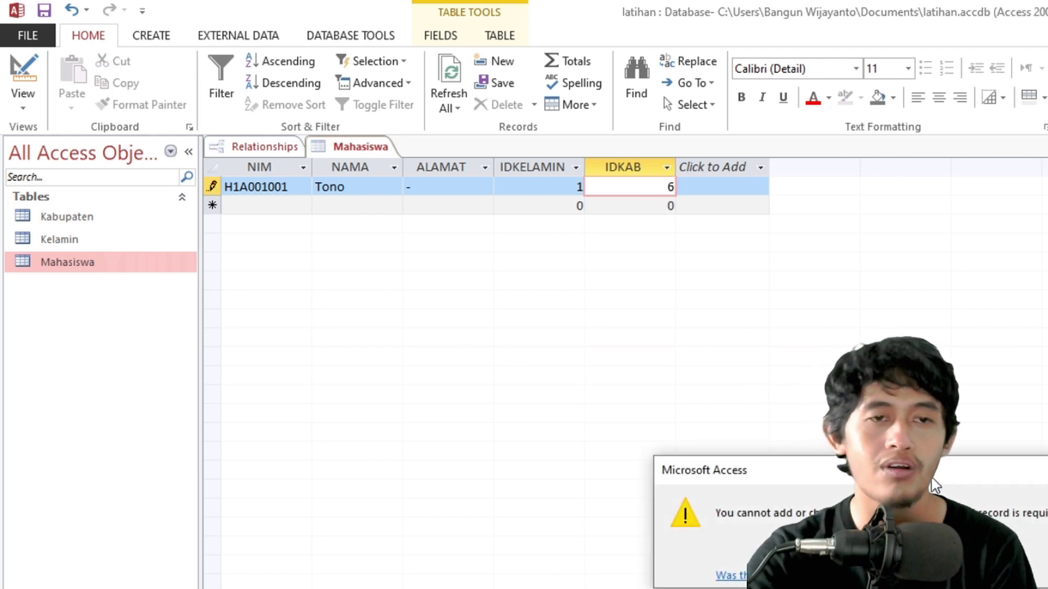
click(549, 304)
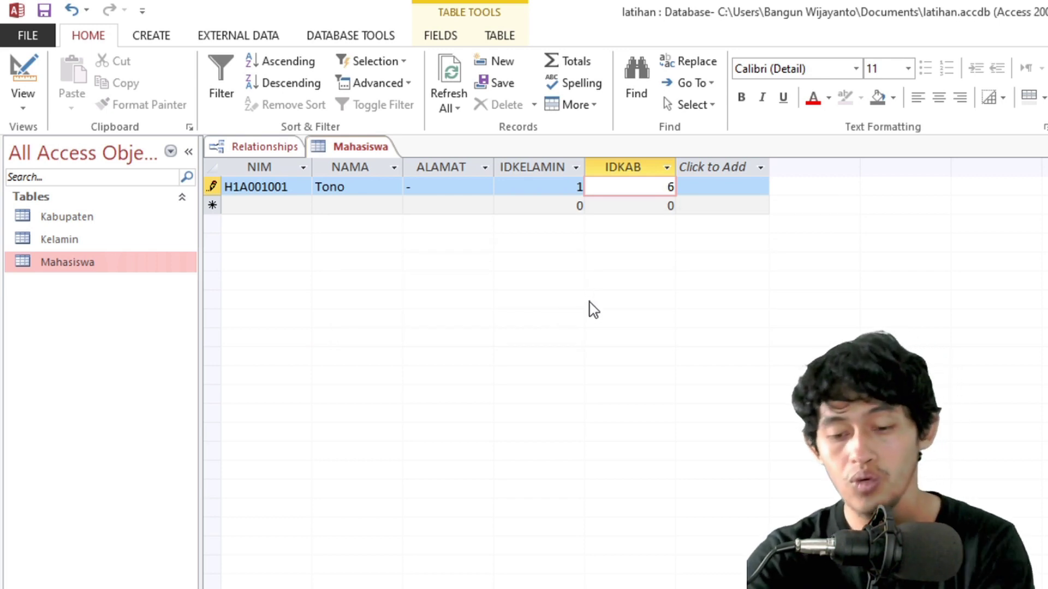
- Set the student record's IDKAB to 2 and save the record
key(Delete)
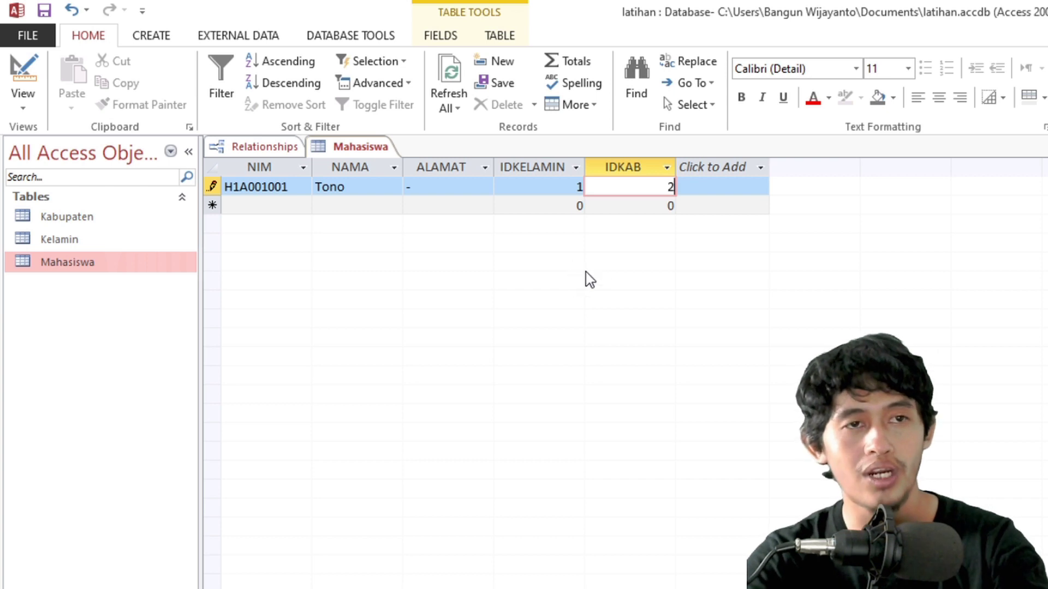
key(Down)
key(Up)
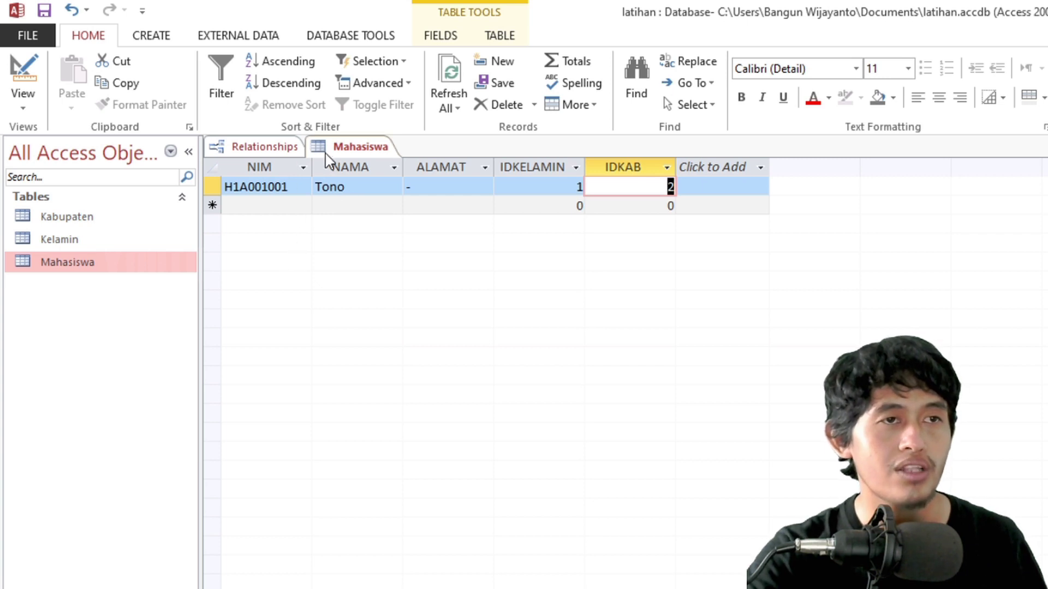
- Examine how the student's IDKELAMIN and IDKAB values refer to related tables, using the relationships diagram and the Kelamin records
click(261, 149)
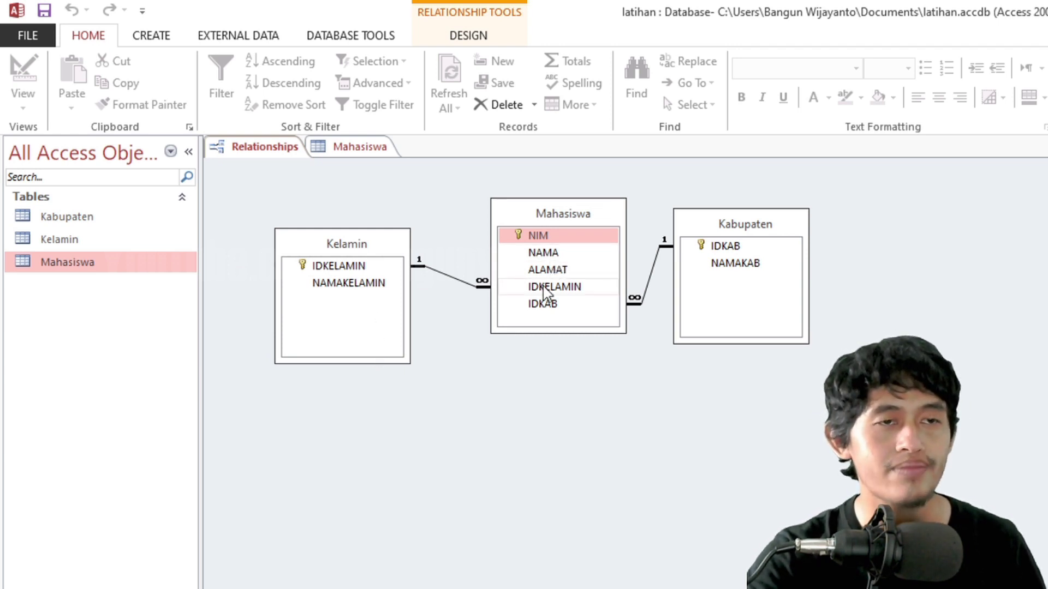
double_click(74, 262)
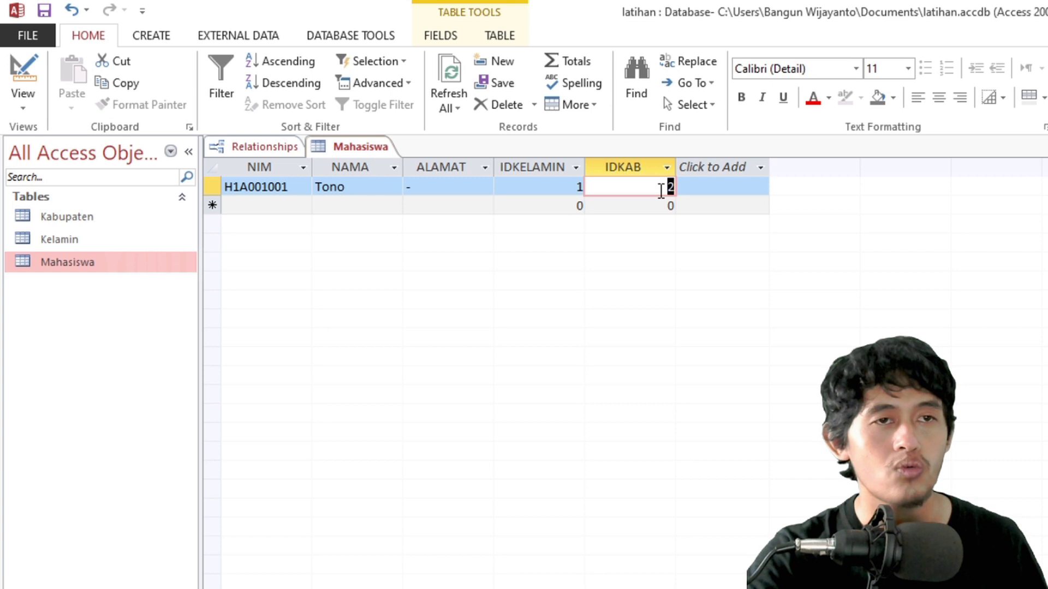
click(549, 190)
click(622, 187)
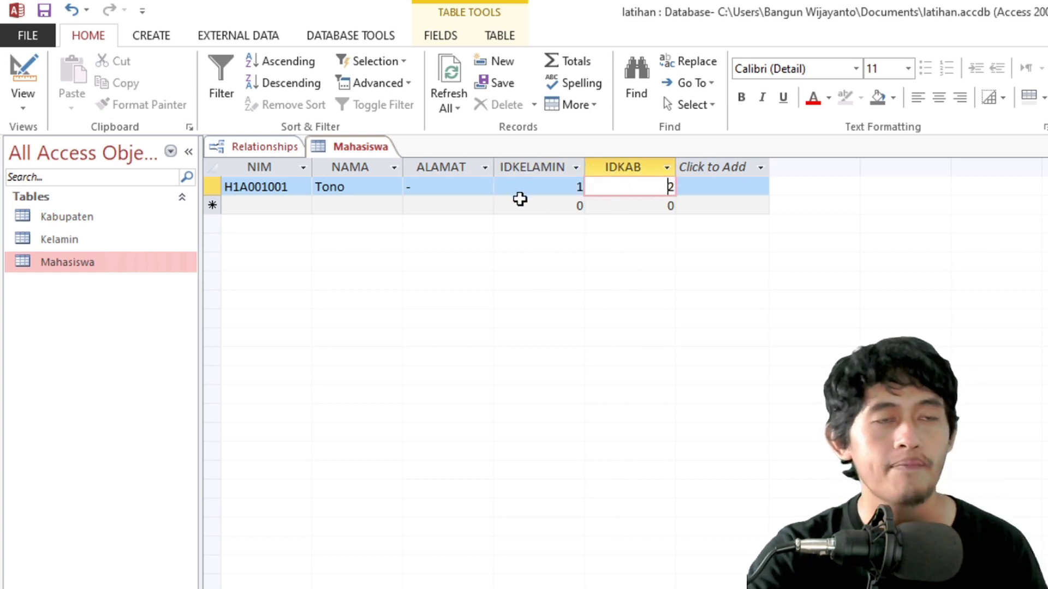
click(546, 189)
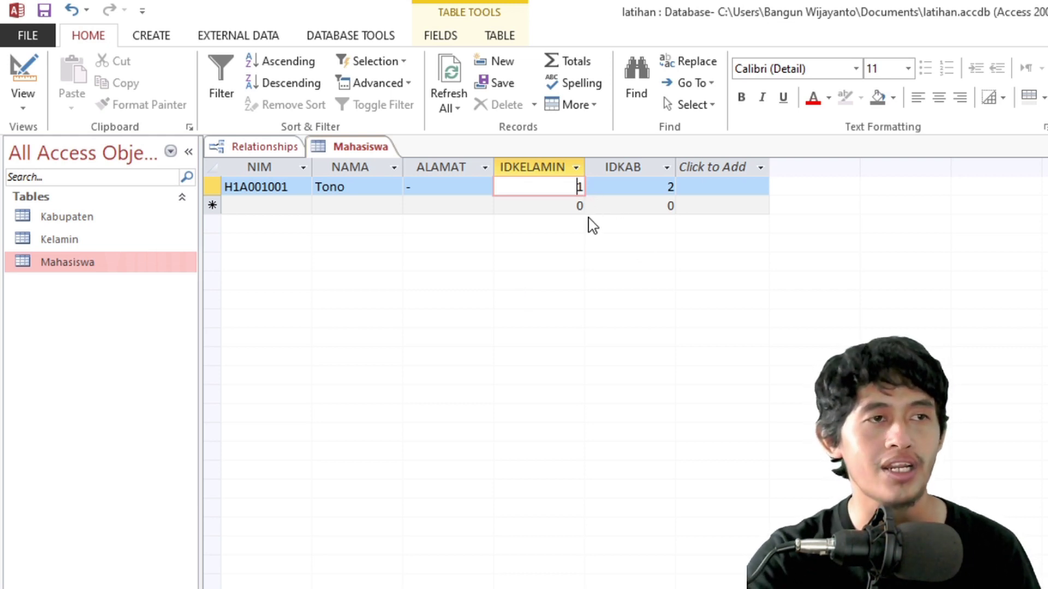
double_click(552, 191)
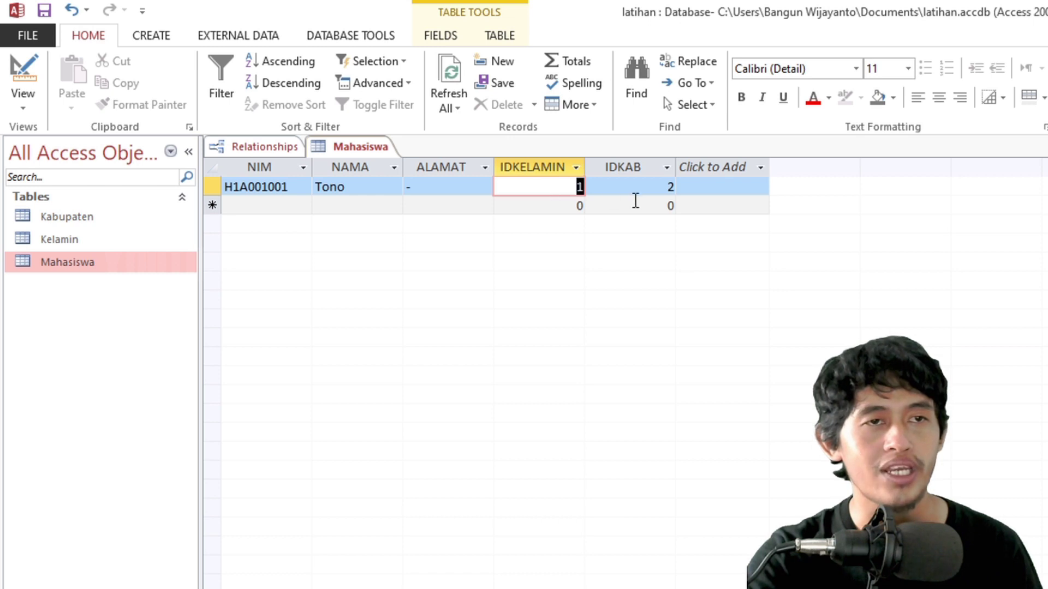
double_click(78, 241)
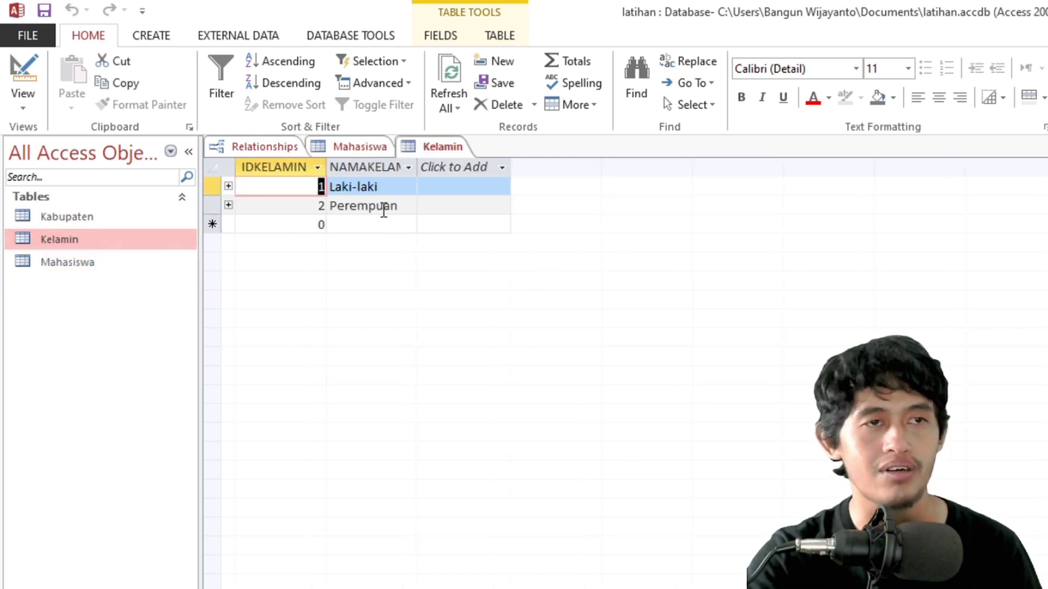
click(244, 151)
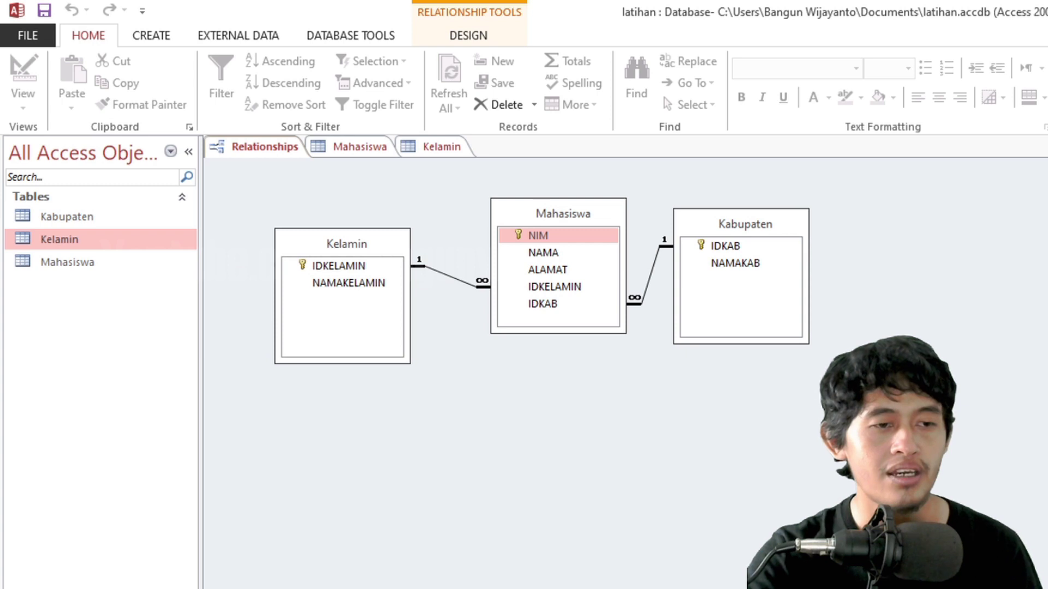
- Switch to the sample.xlsx workbook in Excel and review the MATAKULIAH column and the planned Matakuliah table fields
key(alt+Tab)
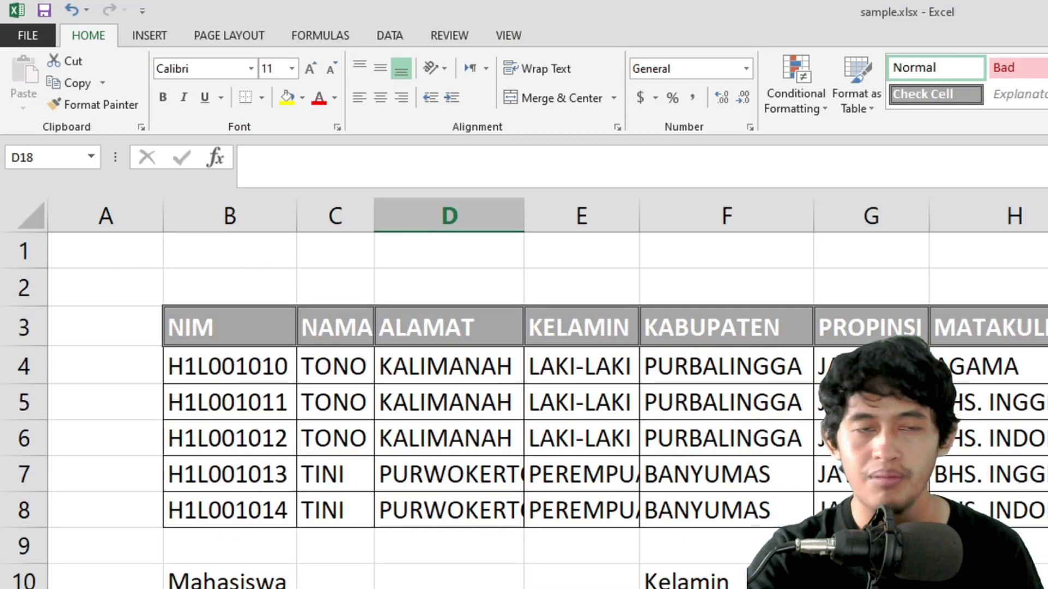
scroll(547, 393, right, 2)
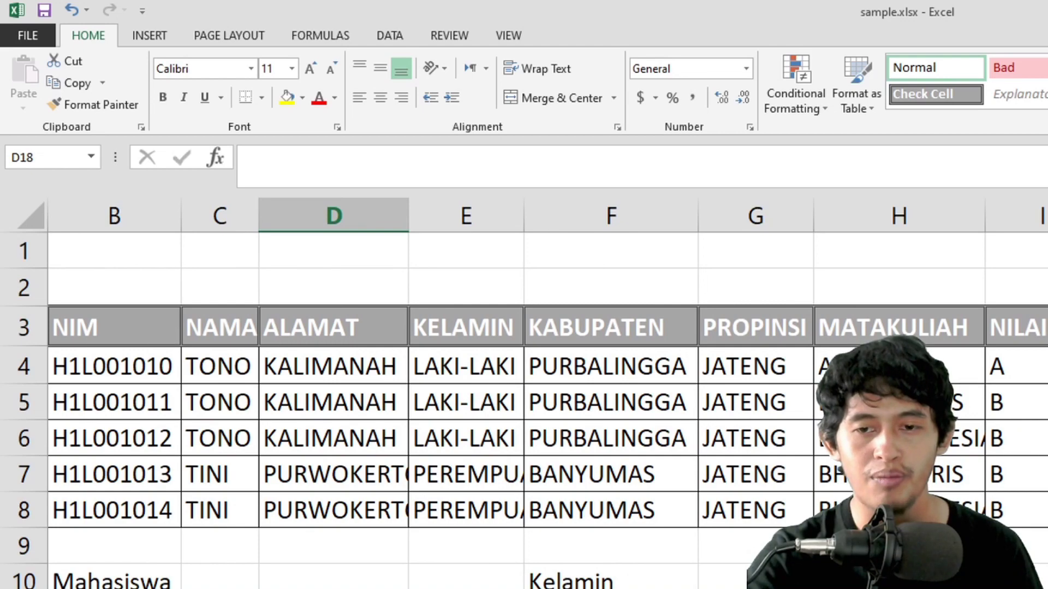
scroll(524, 393, down, 5)
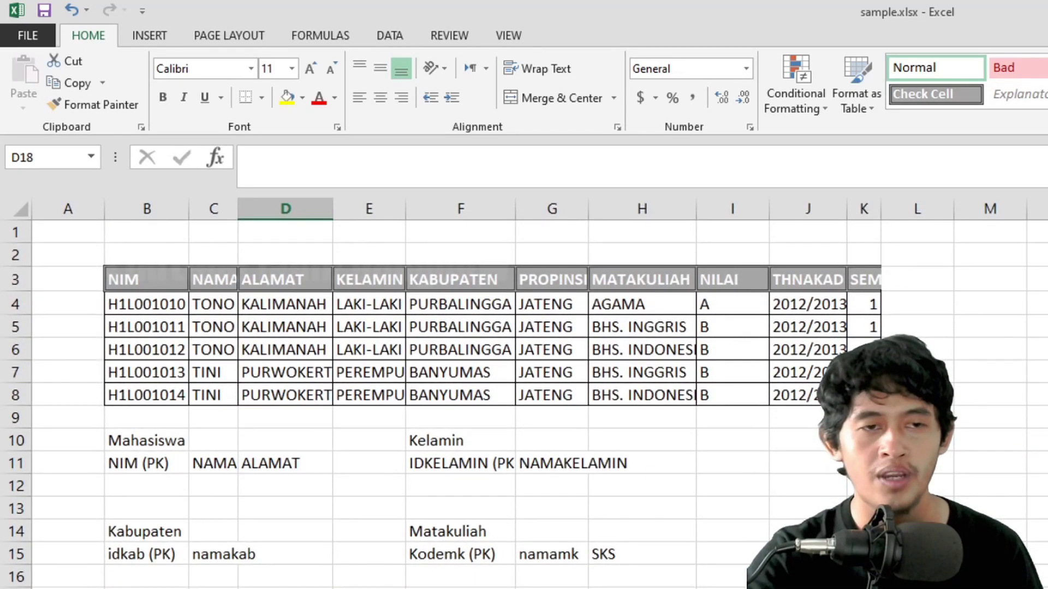
scroll(524, 393, down, 1)
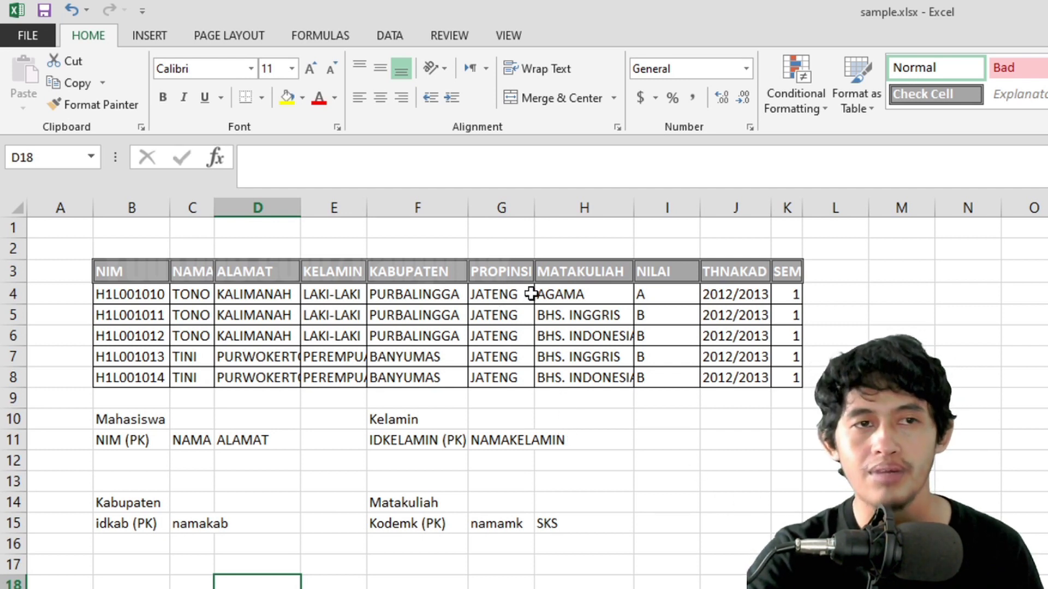
drag(563, 280, 562, 312)
click(510, 464)
drag(409, 503, 538, 528)
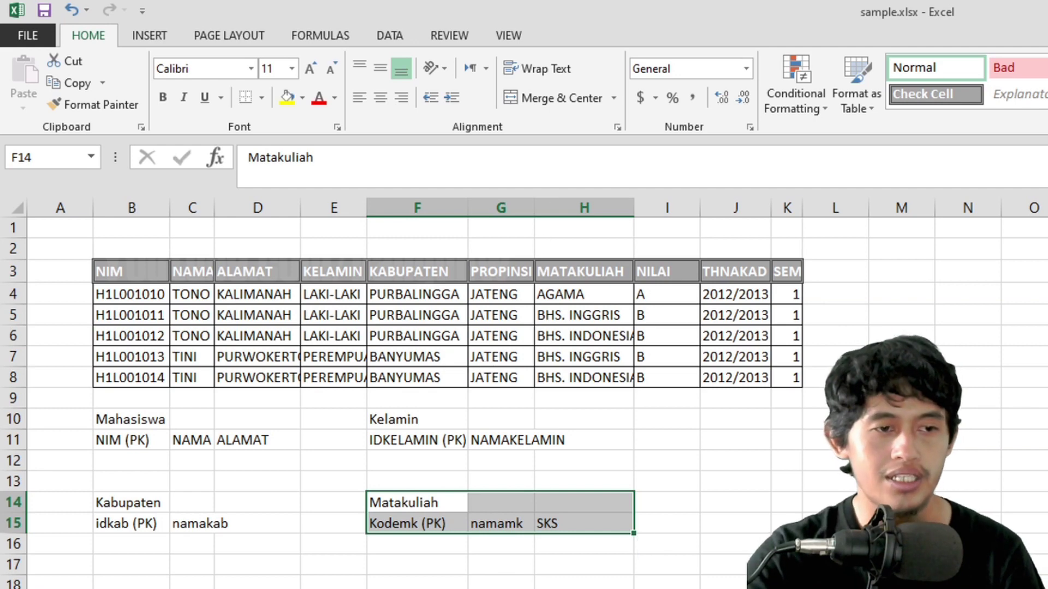
- Switch back to Access, create a new table and save it as Matakuliah in Design view
key(alt+Tab)
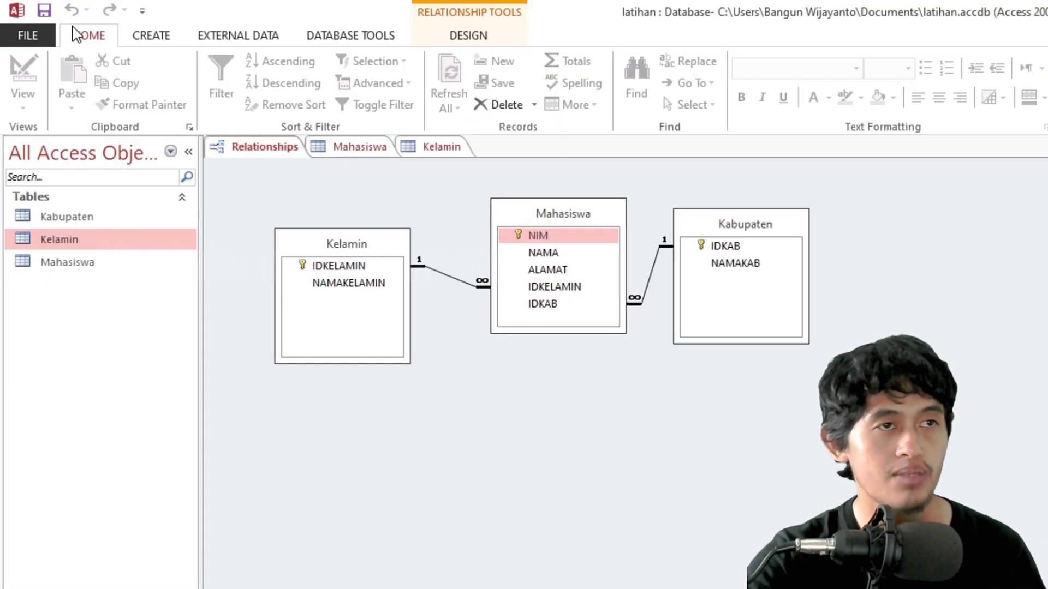
click(143, 38)
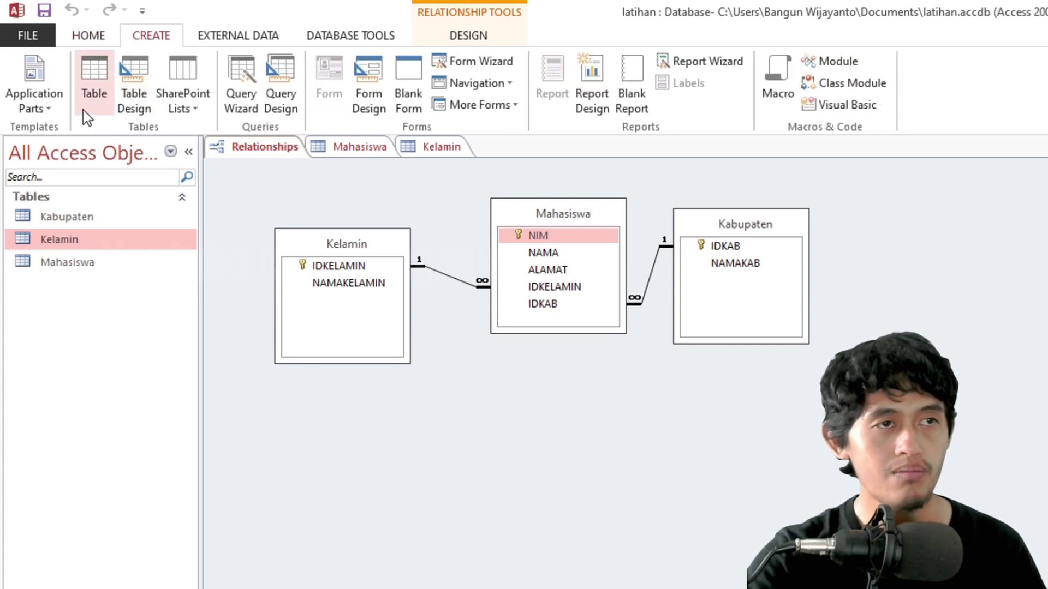
click(93, 96)
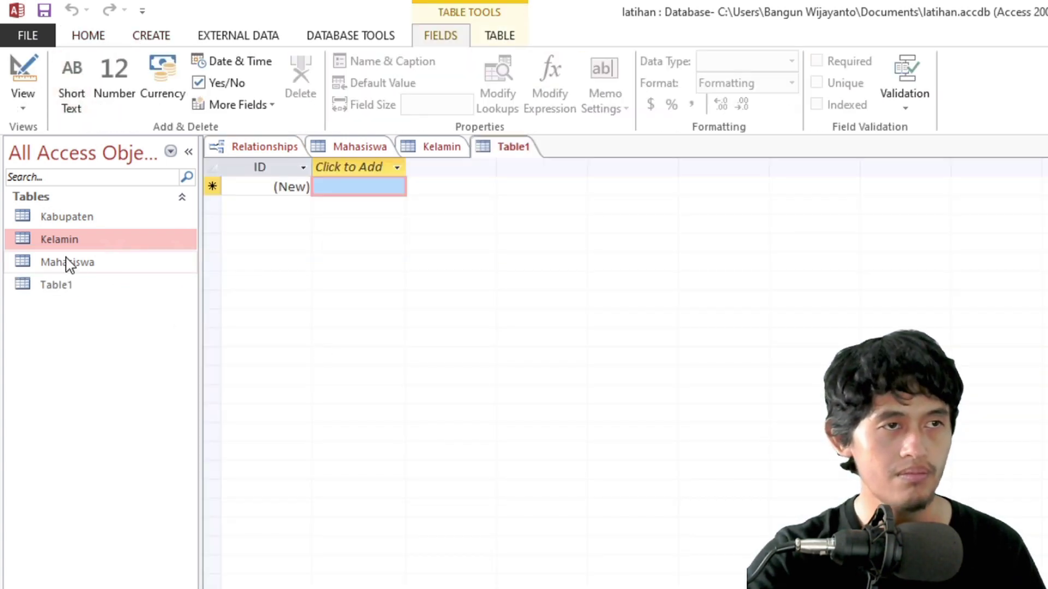
click(59, 293)
right_click(59, 293)
click(73, 324)
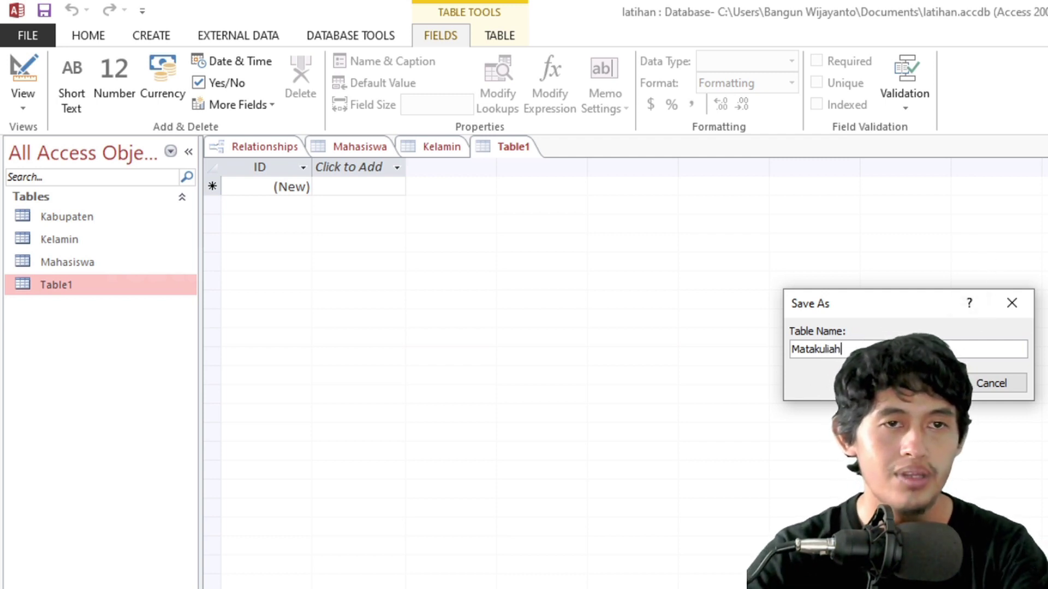
key(Return)
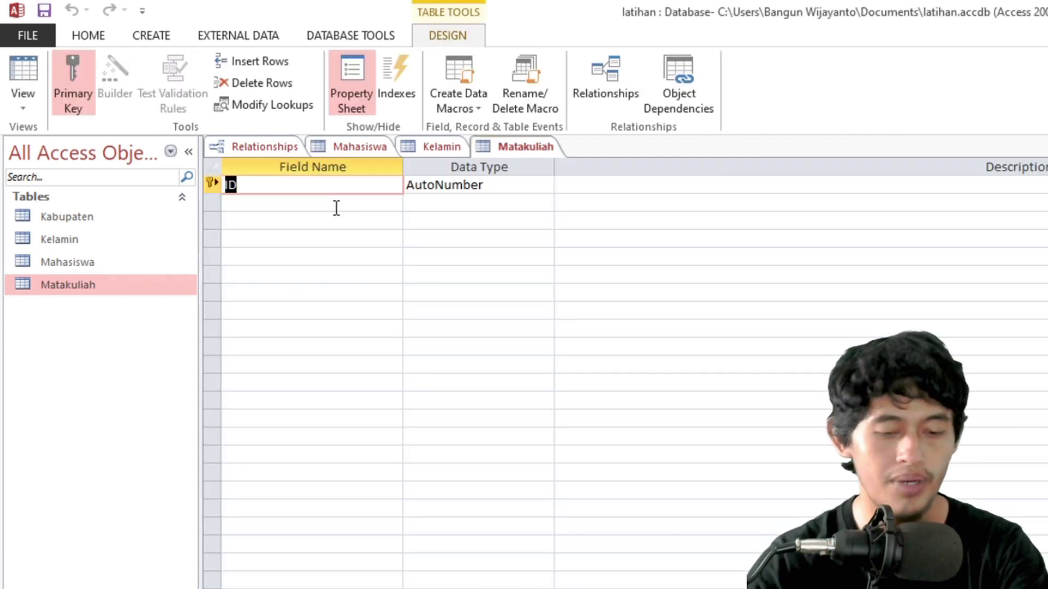
- Rename the Matakuliah table's ID field to KODEMK and set its data type to Short Text
text(KODEMA)
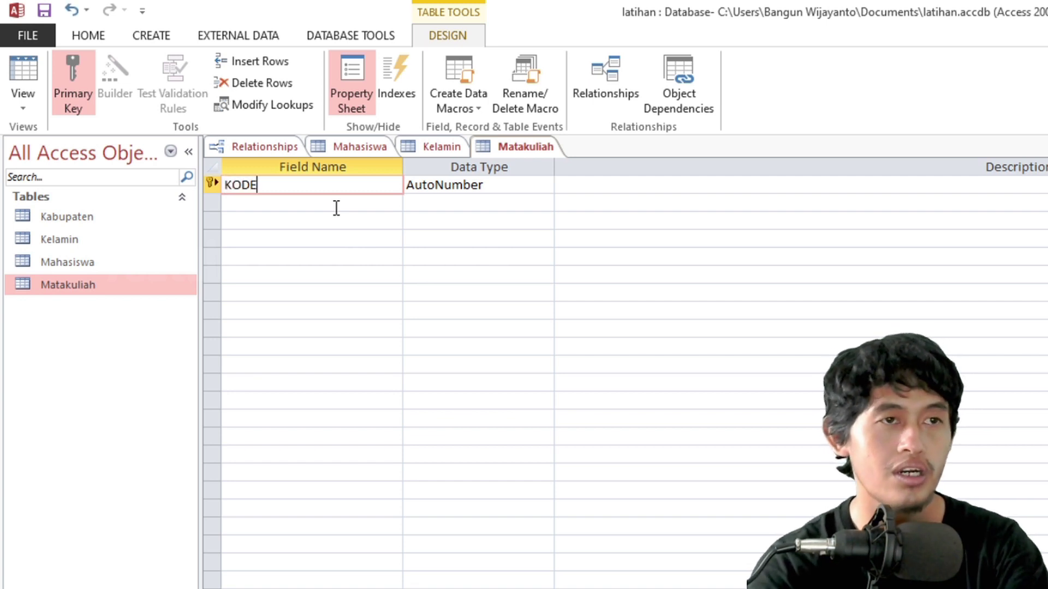
key(BackSpace)
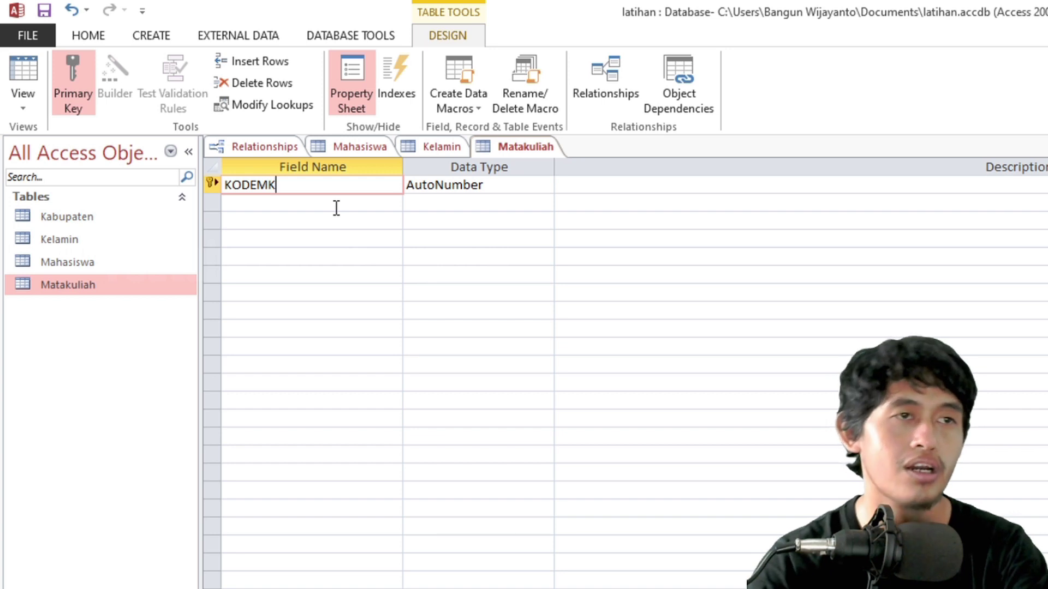
click(366, 206)
click(509, 197)
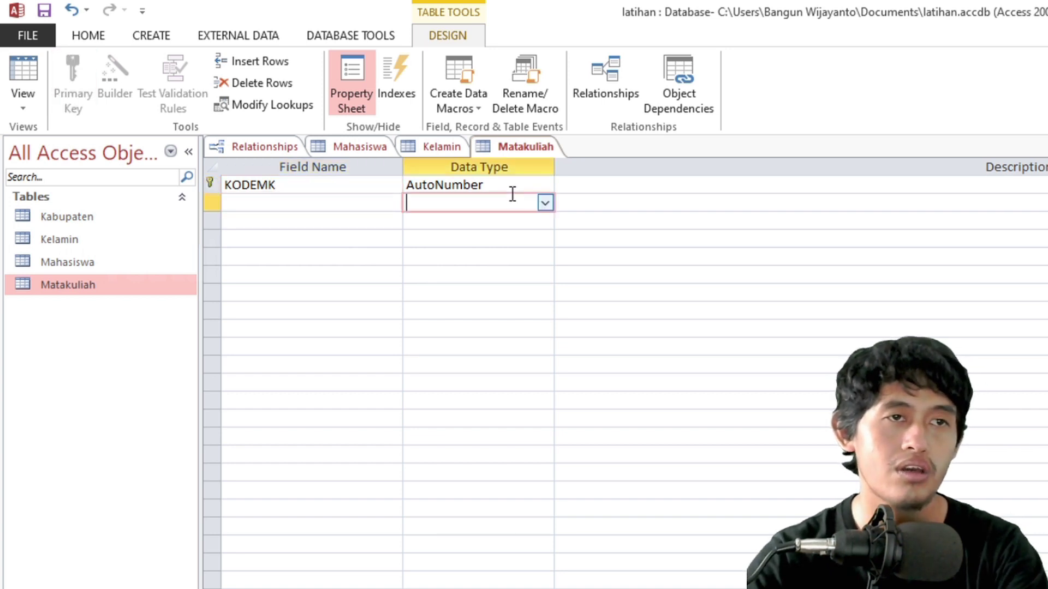
click(539, 187)
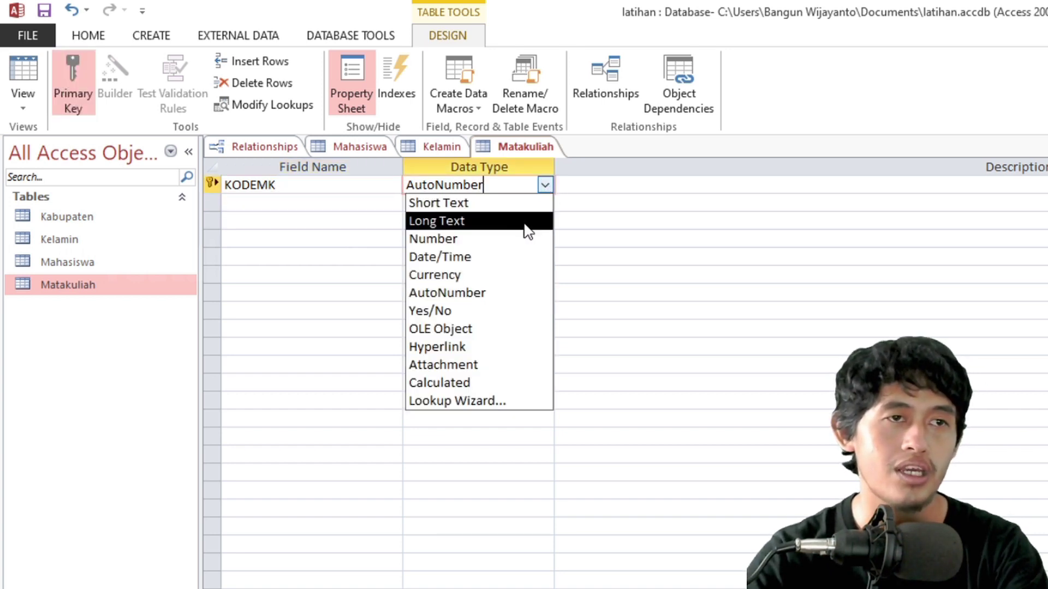
click(512, 210)
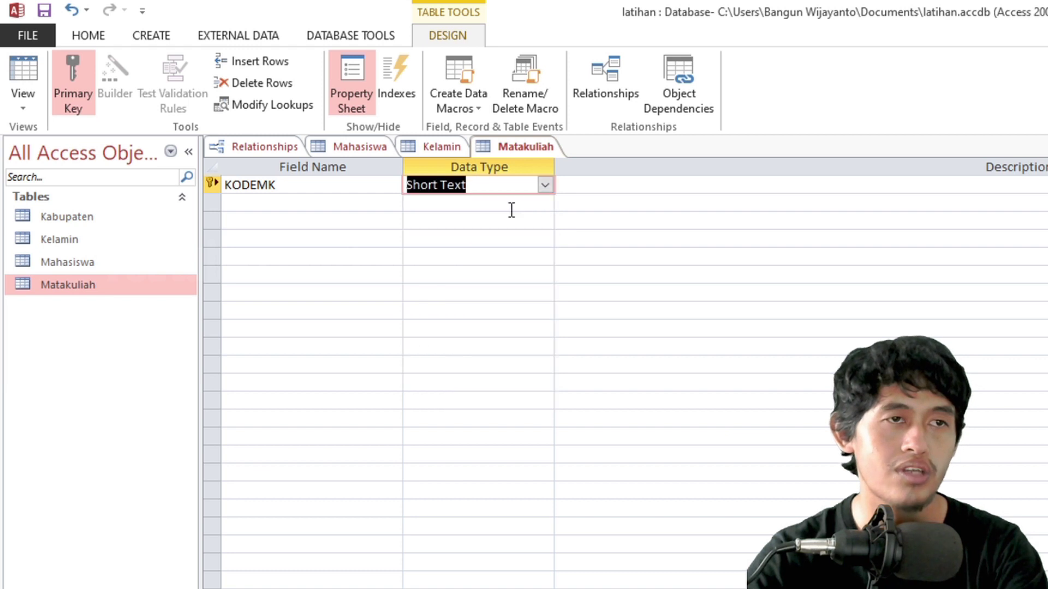
- Add a NAMAMK field with data type Short Text and an SKS field with data type Number
click(364, 204)
text(NAMA)
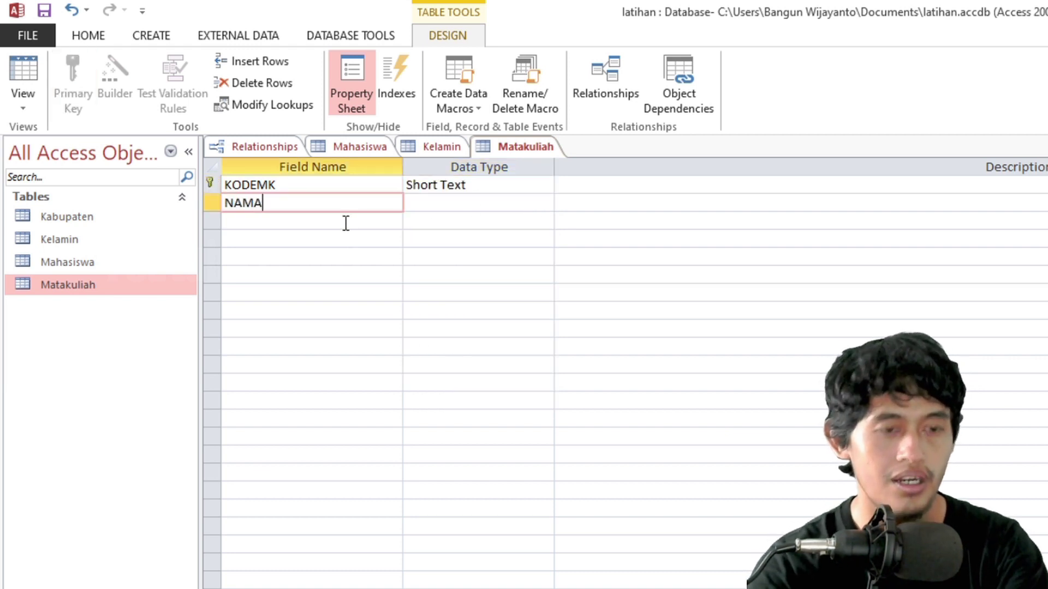
text(MK)
click(342, 224)
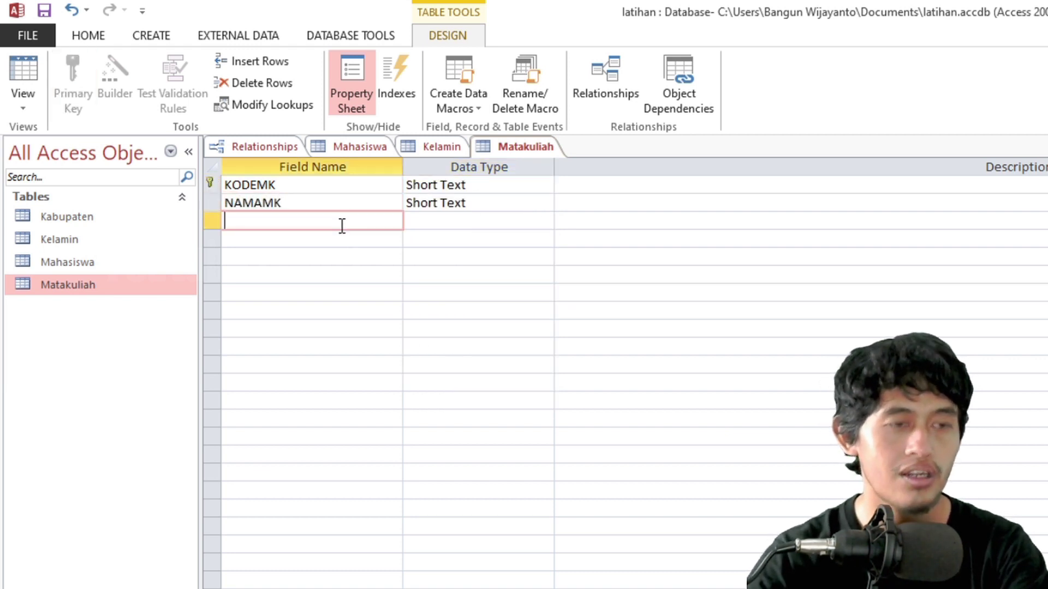
text(SKS)
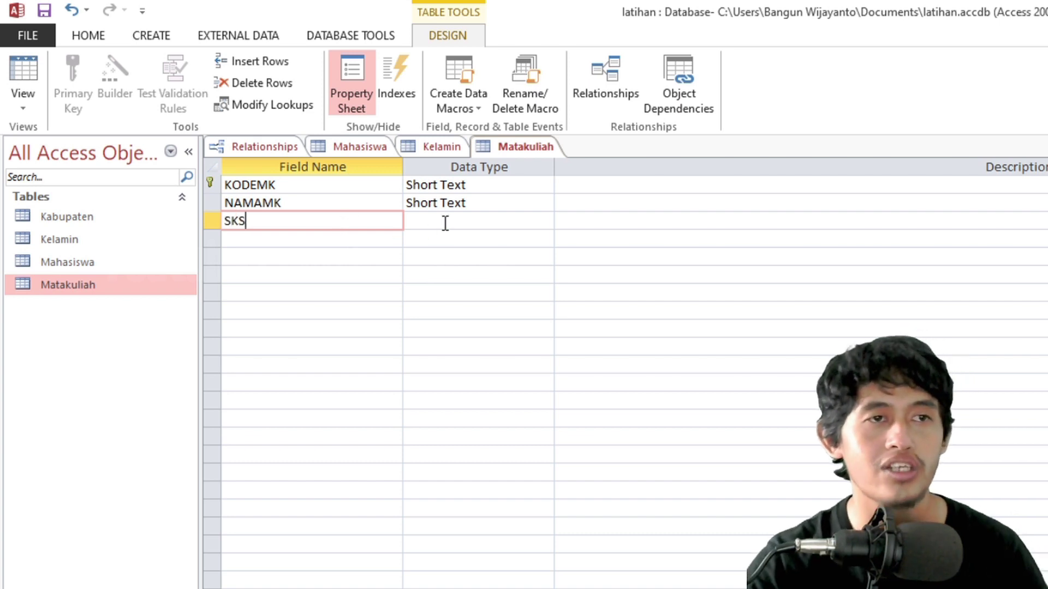
click(456, 221)
click(545, 221)
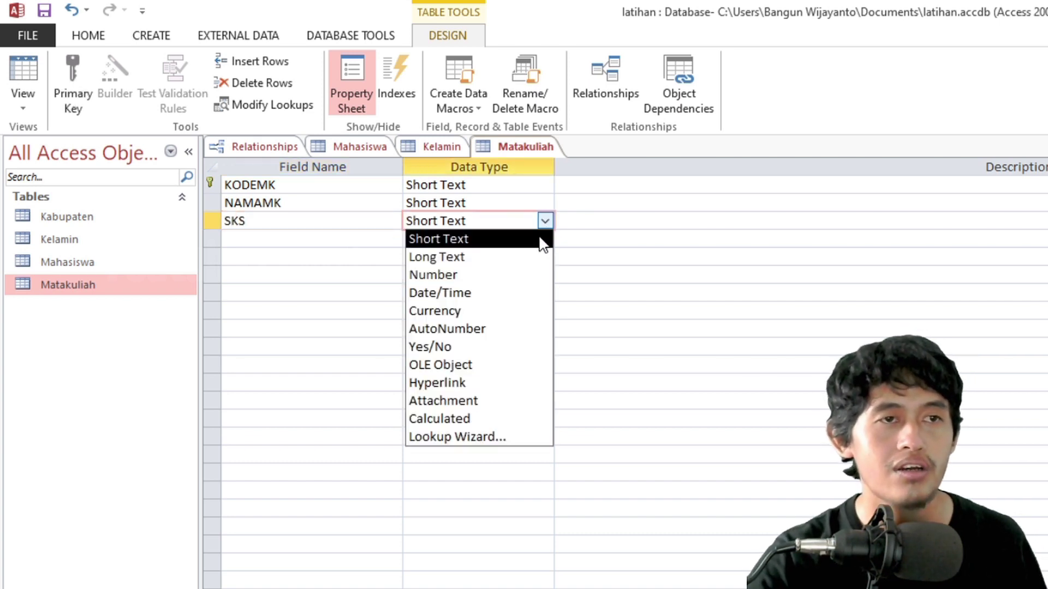
click(522, 271)
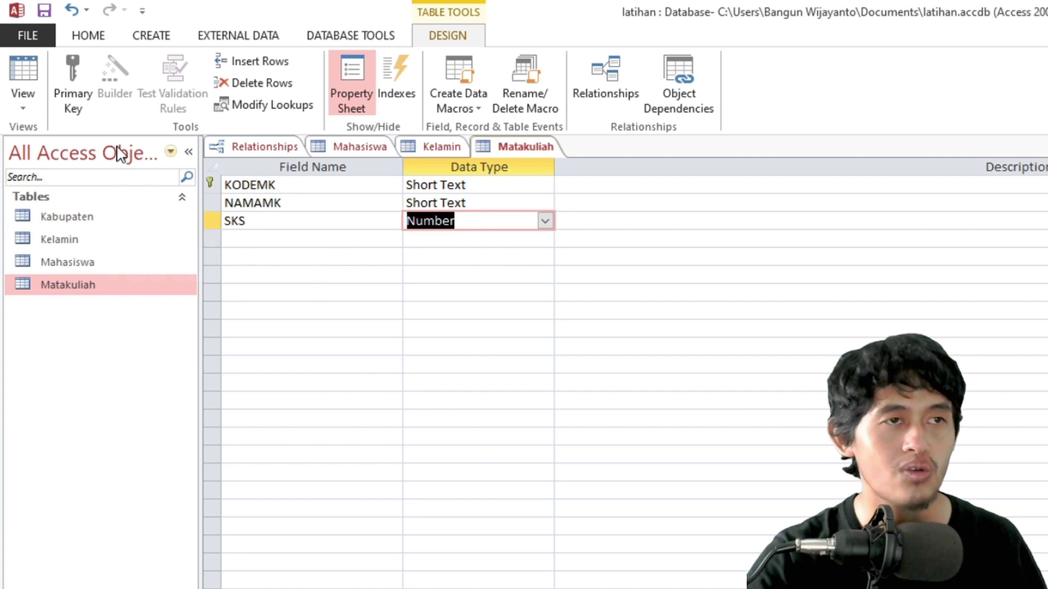
- Save the Matakuliah table design and close all open objects, saving the changed relationships layout
right_click(207, 184)
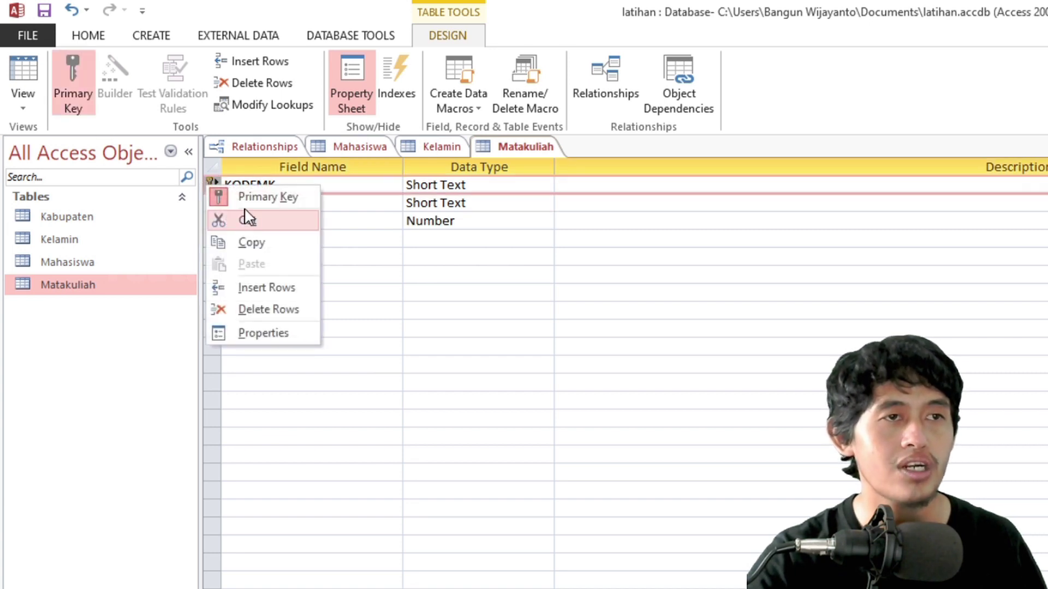
click(399, 330)
click(44, 10)
right_click(487, 149)
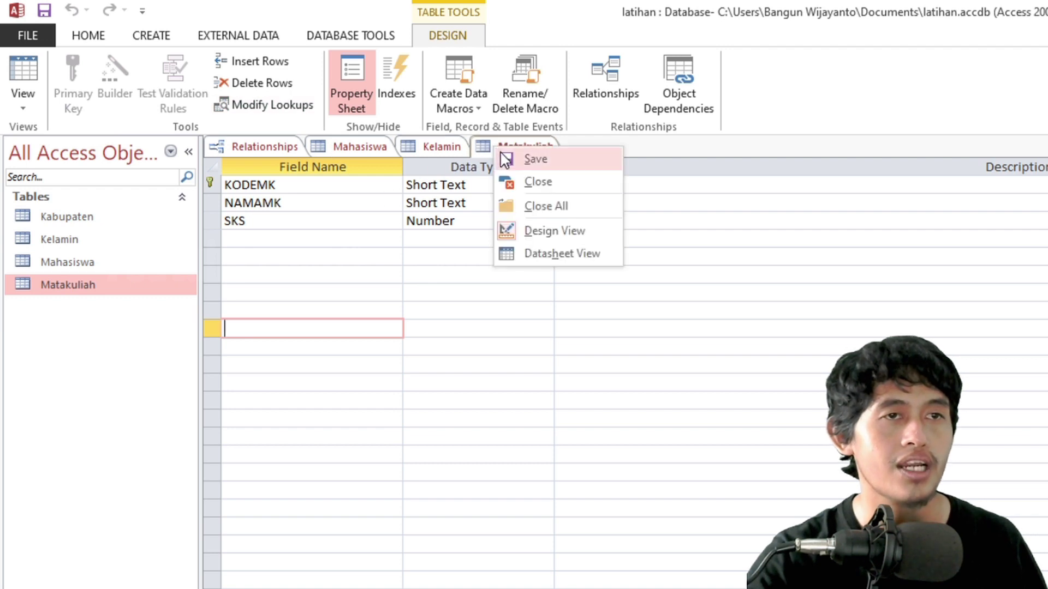
click(533, 181)
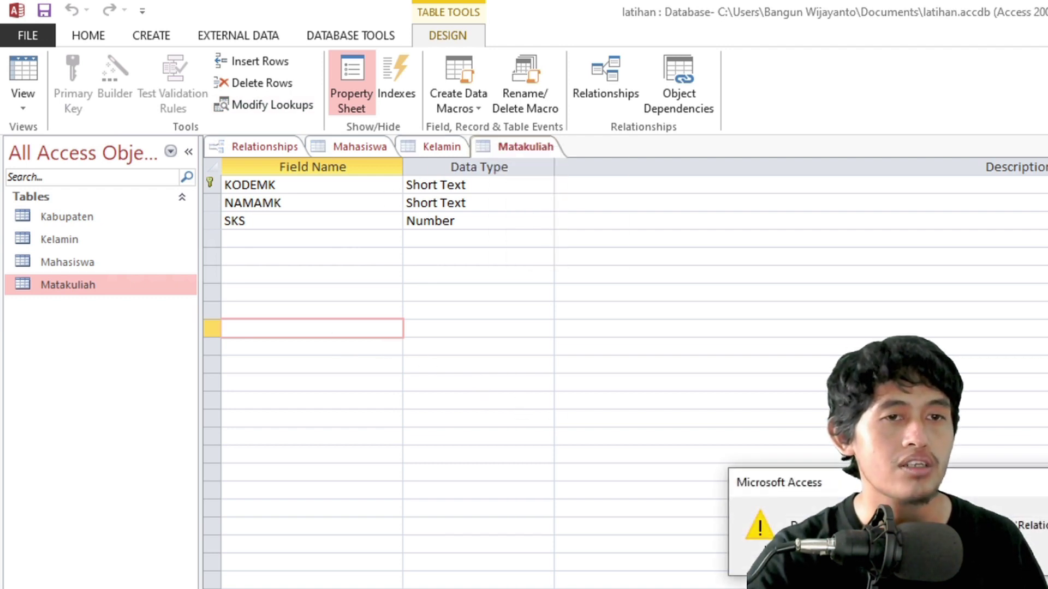
key(Return)
- Open the Matakuliah table in Datasheet view and add a record with KODEMK UNO101 and NAMAMK PANCASILA
double_click(121, 297)
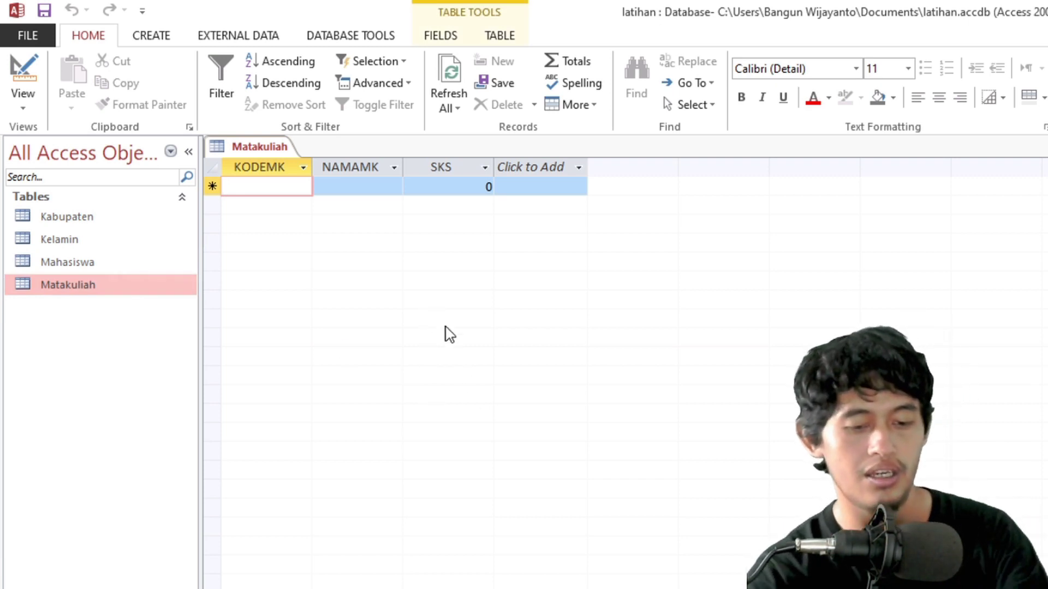
text(UNO101)
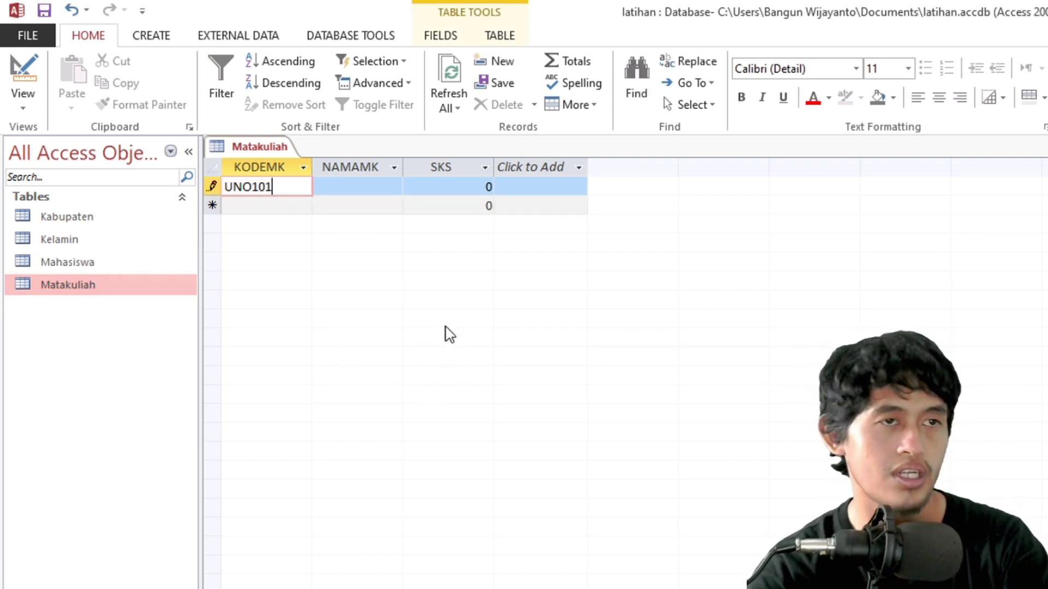
key(Tab)
text(()
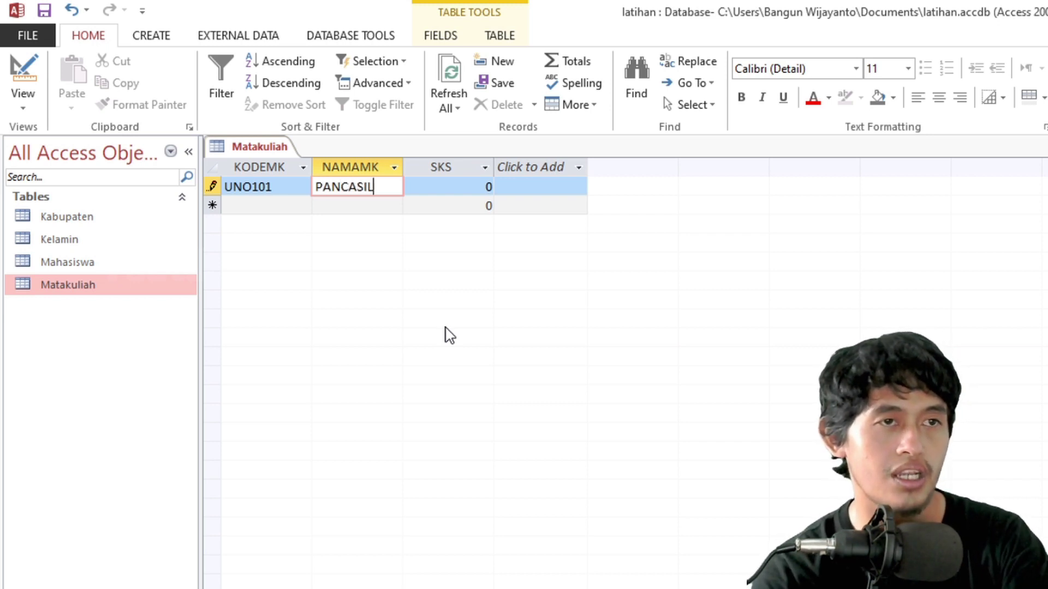
key(Tab)
key(Tab)
- Add a second Matakuliah record with KODEMK UNO102 and NAMAMK AGAMA
text(UNP)
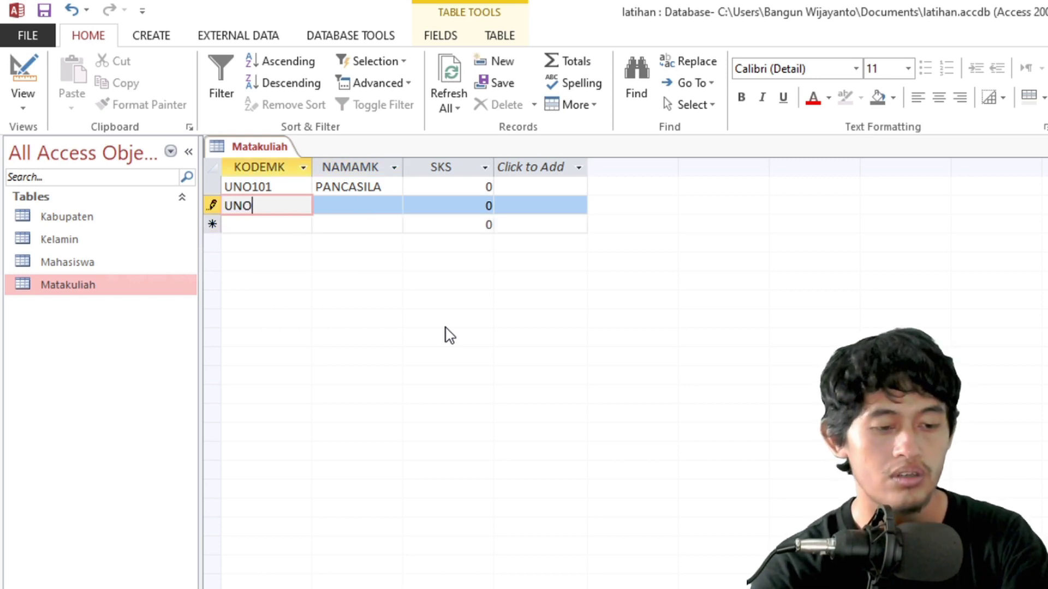
text(102)
key(Tab)
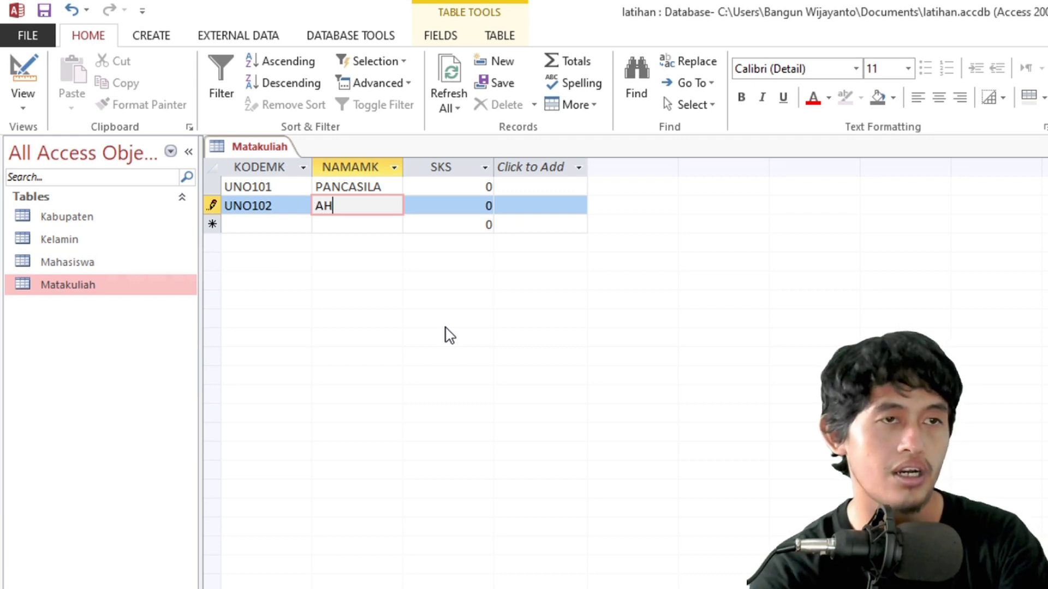
key(BackSpace)
key(BackSpace)
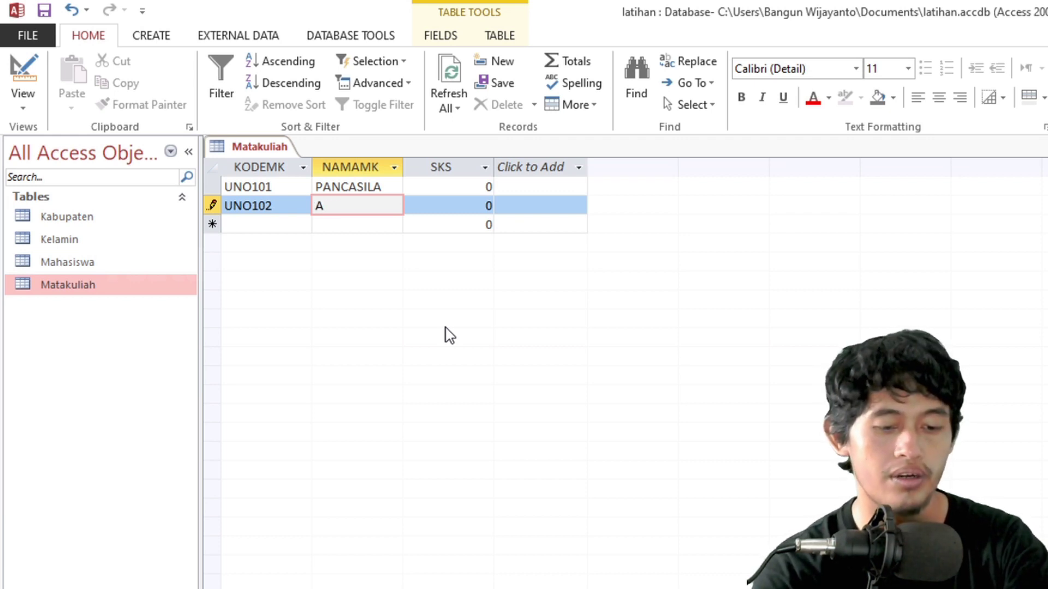
text(GAMA)
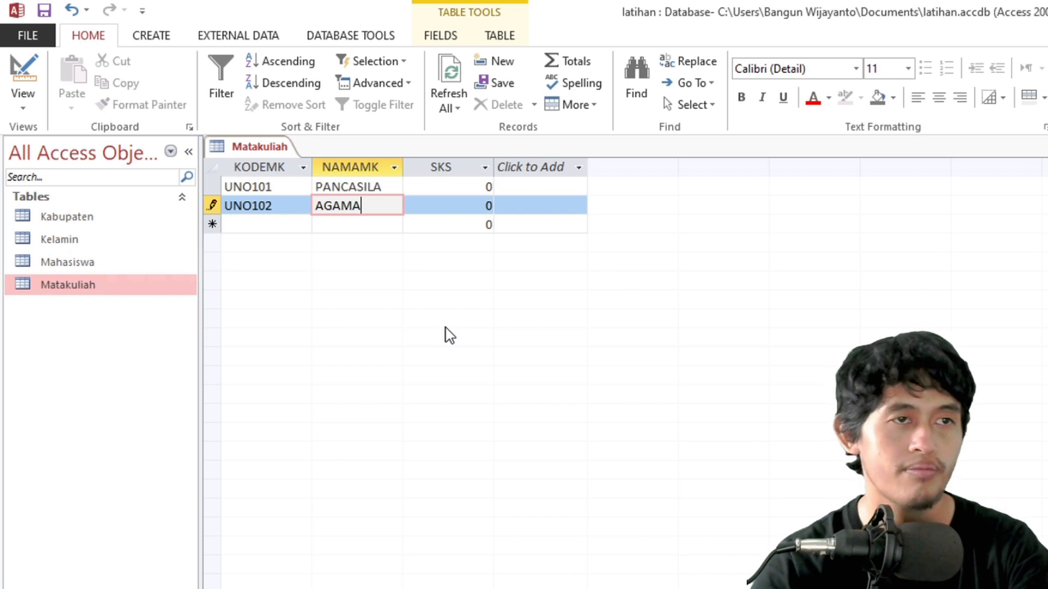
key(Tab)
key(Tab)
- Add a third Matakuliah record with KODEMK UNO103 and NAMAMK BAHASA
text(UNO)
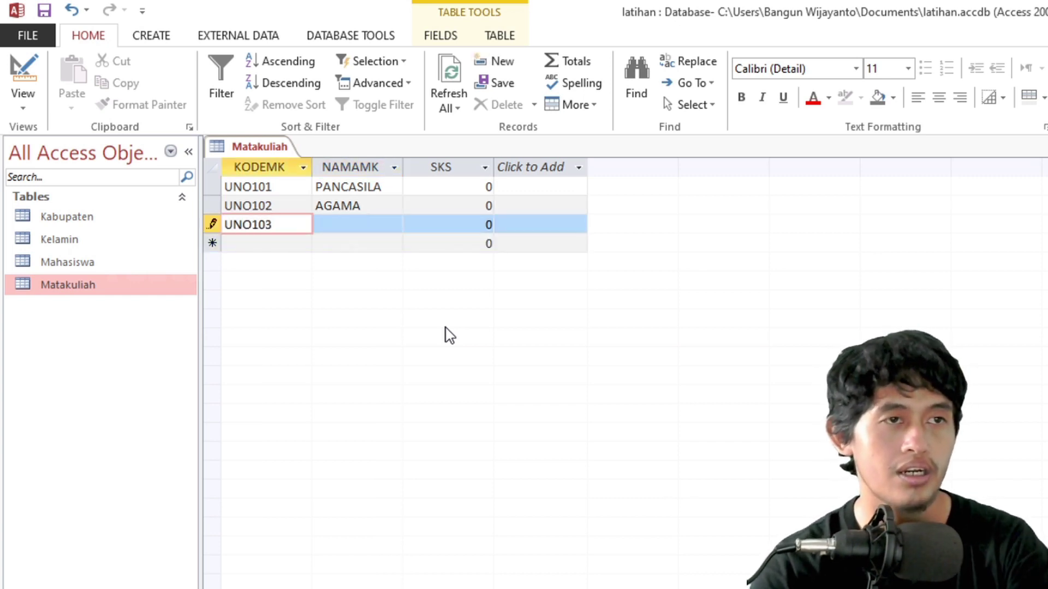
key(Tab)
text(BAHAS)
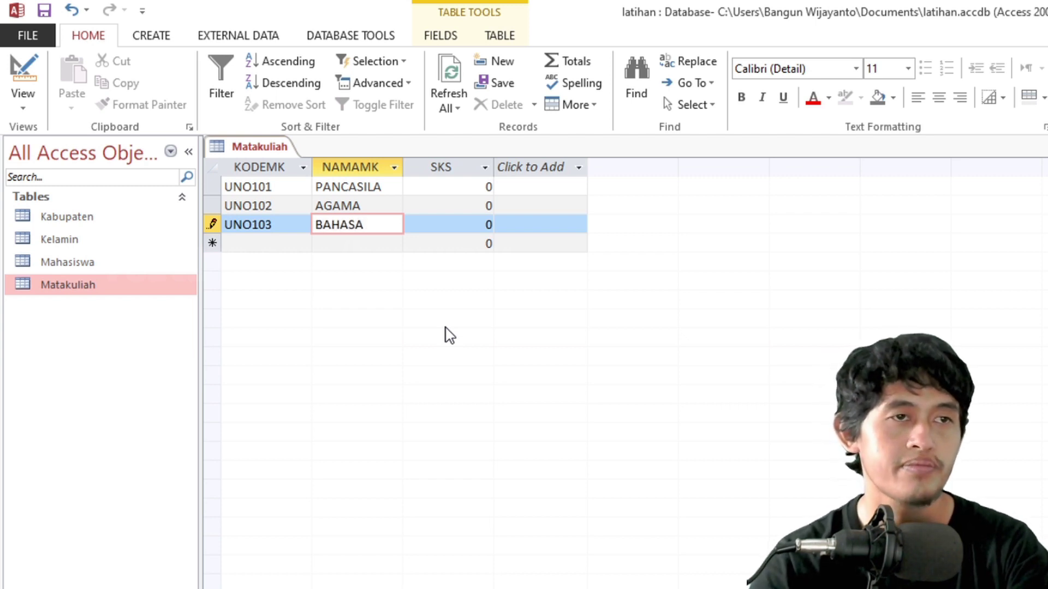
text(A)
key(Down)
key(Up)
key(Tab)
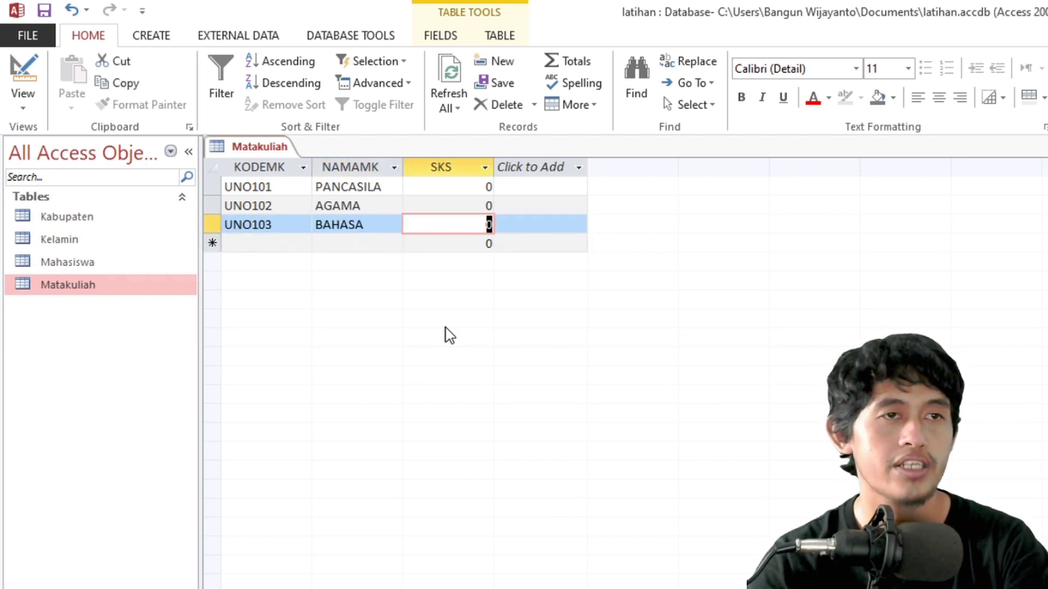
- Set SKS to 2 for the PANCASILA, AGAMA and BAHASA records and close the Matakuliah table
key(Up)
key(Up)
text(2)
key(Down)
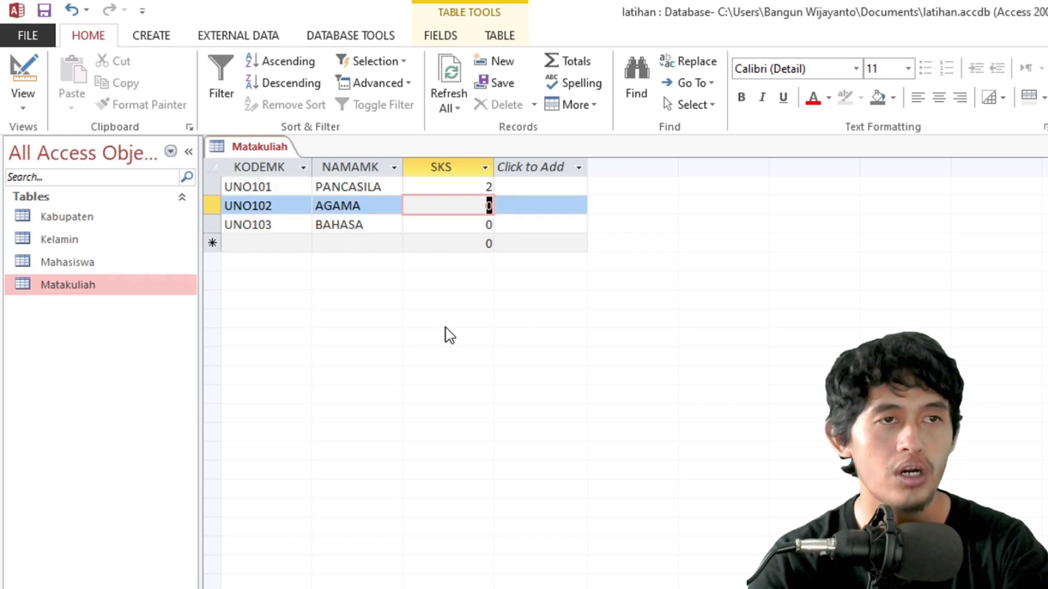
text(2)
key(Down)
text(2)
key(Down)
key(Up)
key(Up)
key(Up)
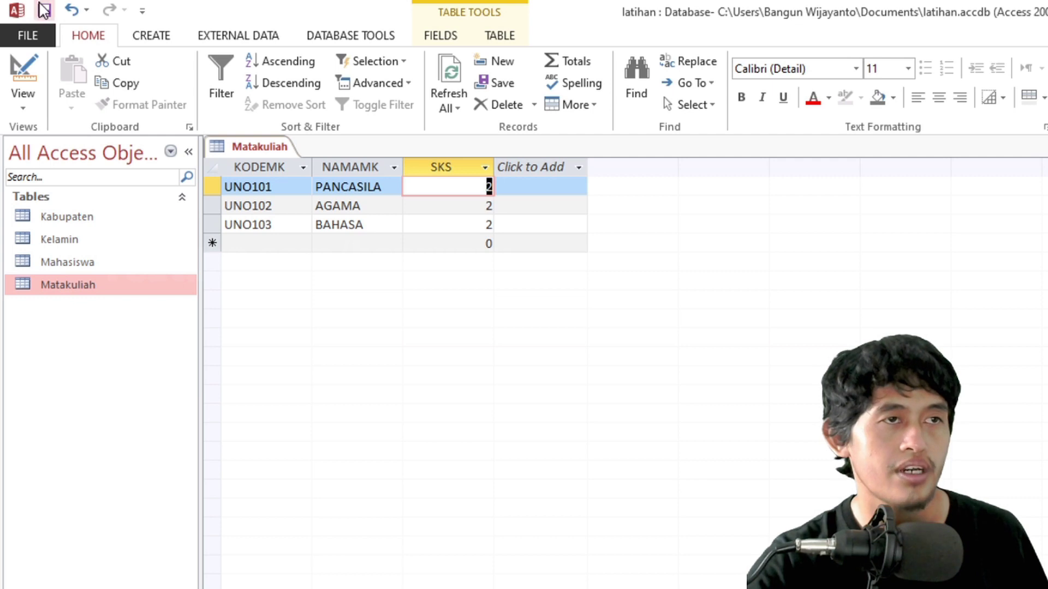
right_click(249, 151)
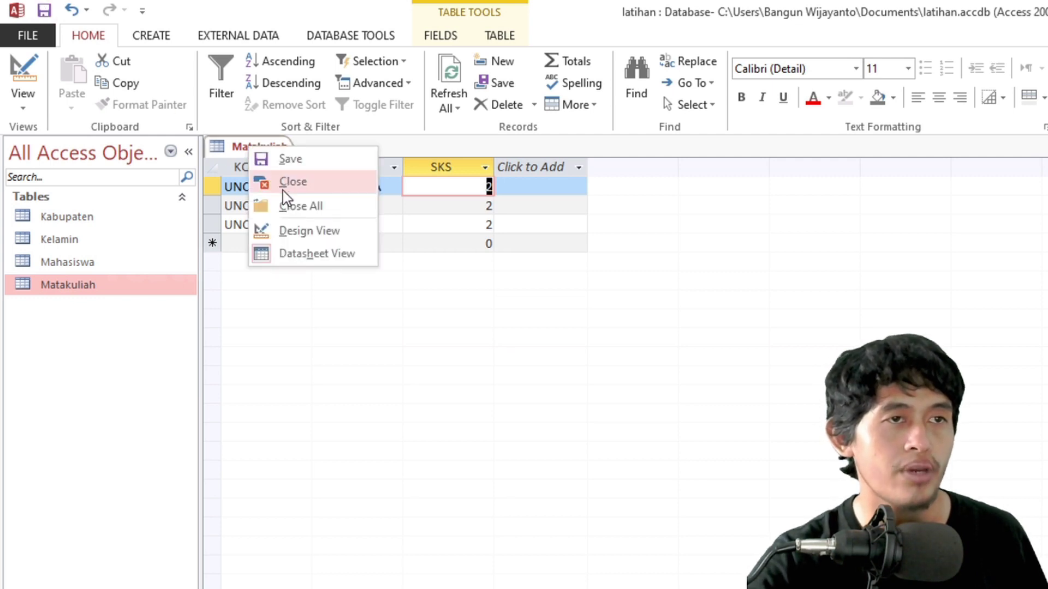
click(285, 206)
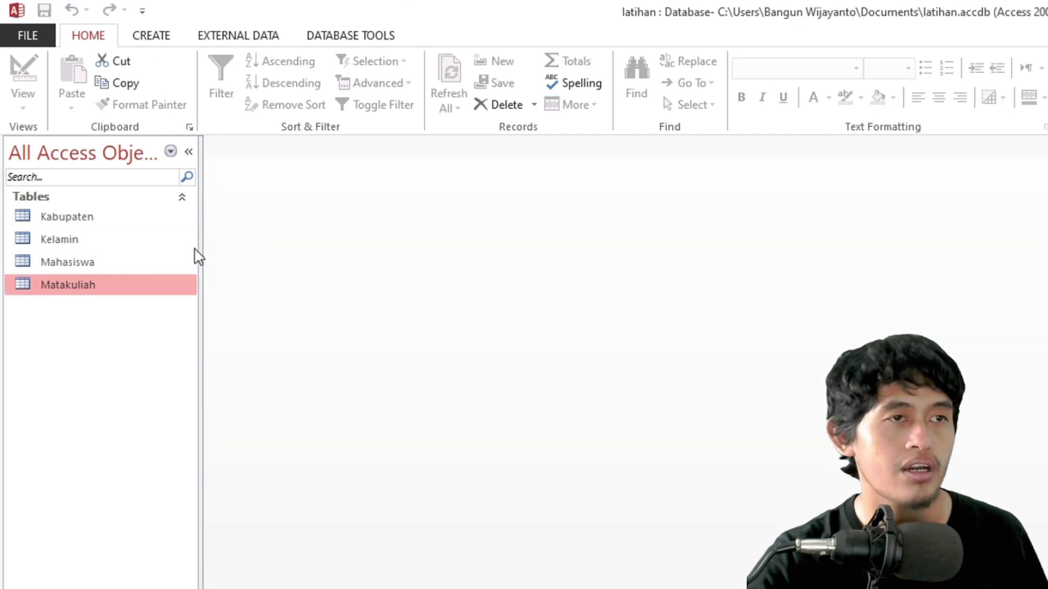
- Open the Mahasiswa, Kelamin, Kabupaten and Matakuliah tables to review their records
double_click(101, 263)
double_click(76, 243)
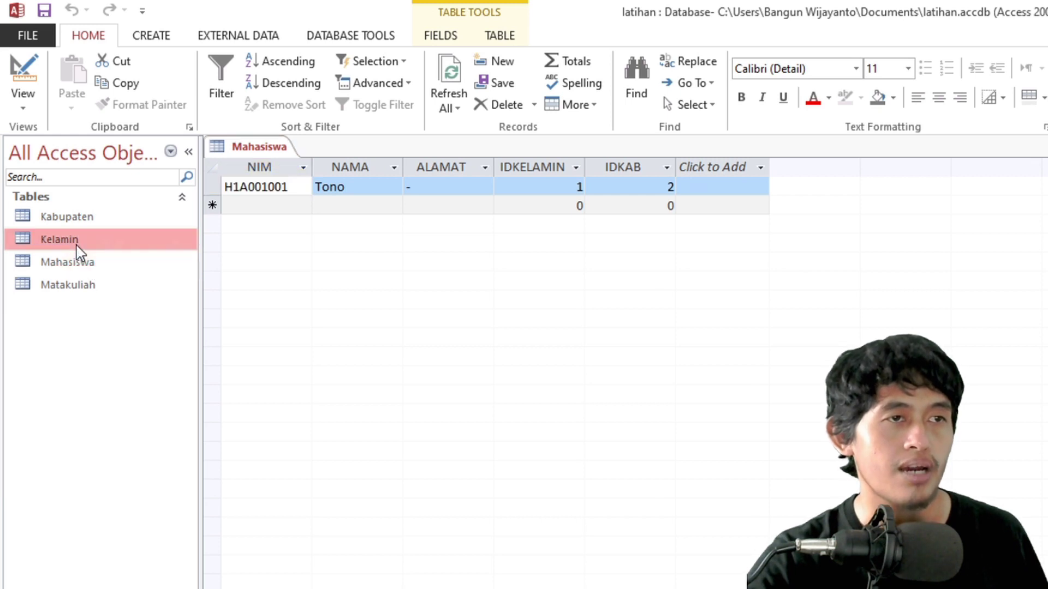
double_click(83, 226)
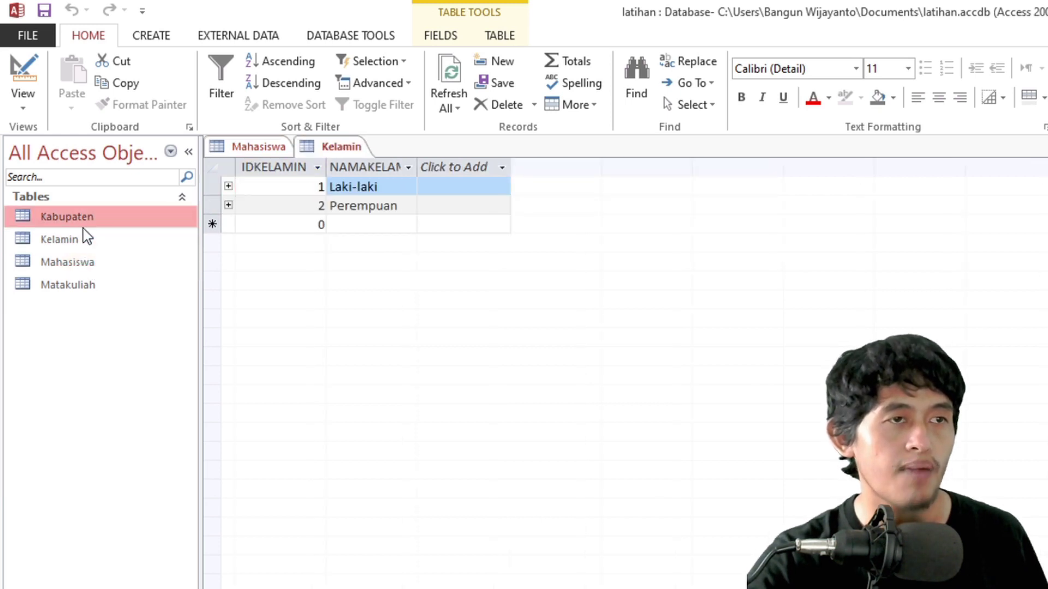
double_click(94, 286)
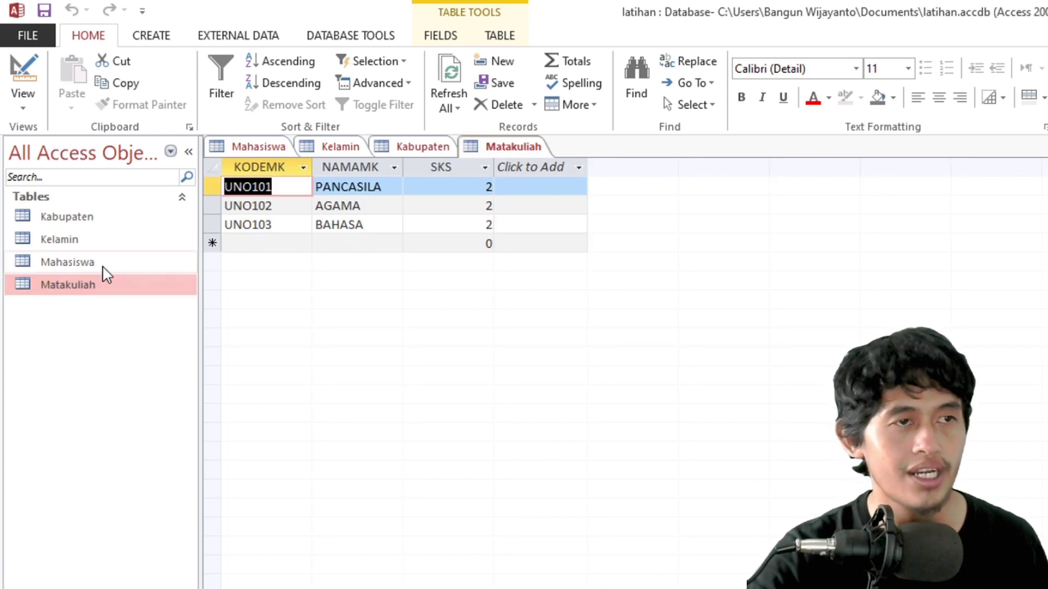
- Start a second record in the Mahasiswa table, entering the student's number in NIM and the name in NAMA
double_click(104, 264)
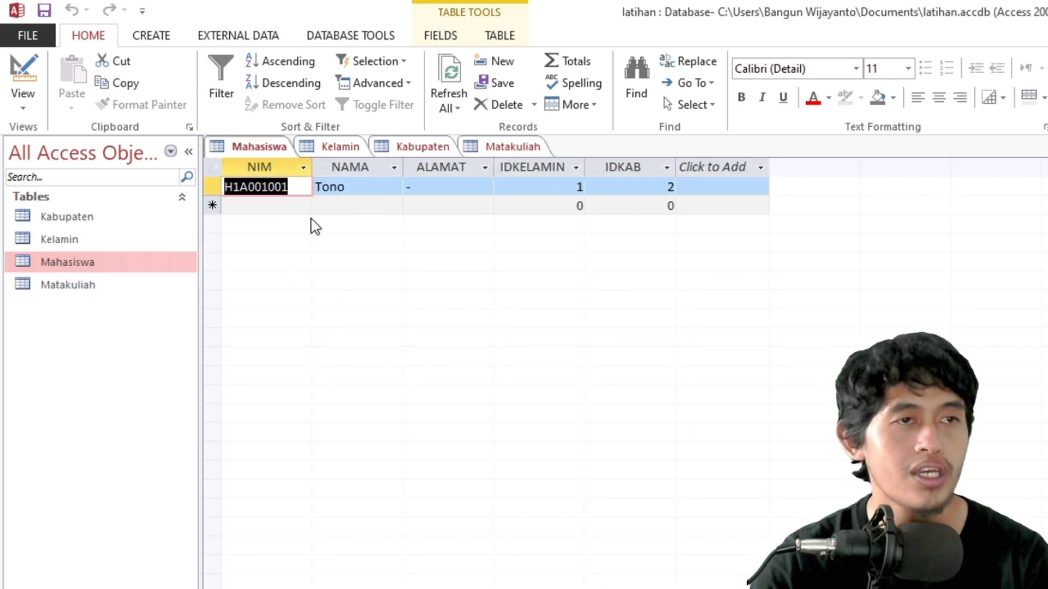
key(Down)
text(H)
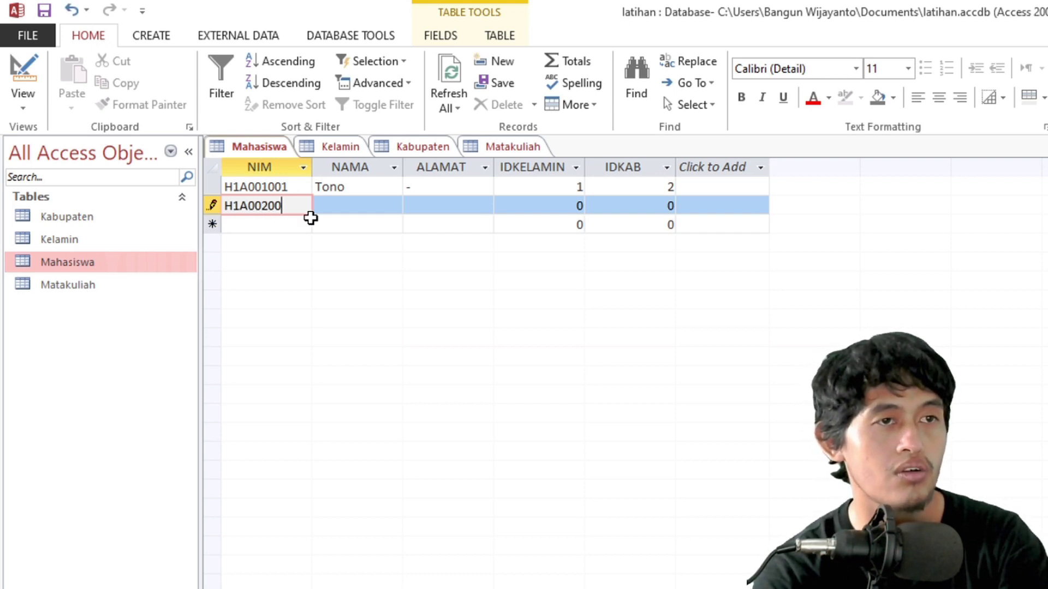
key(Tab)
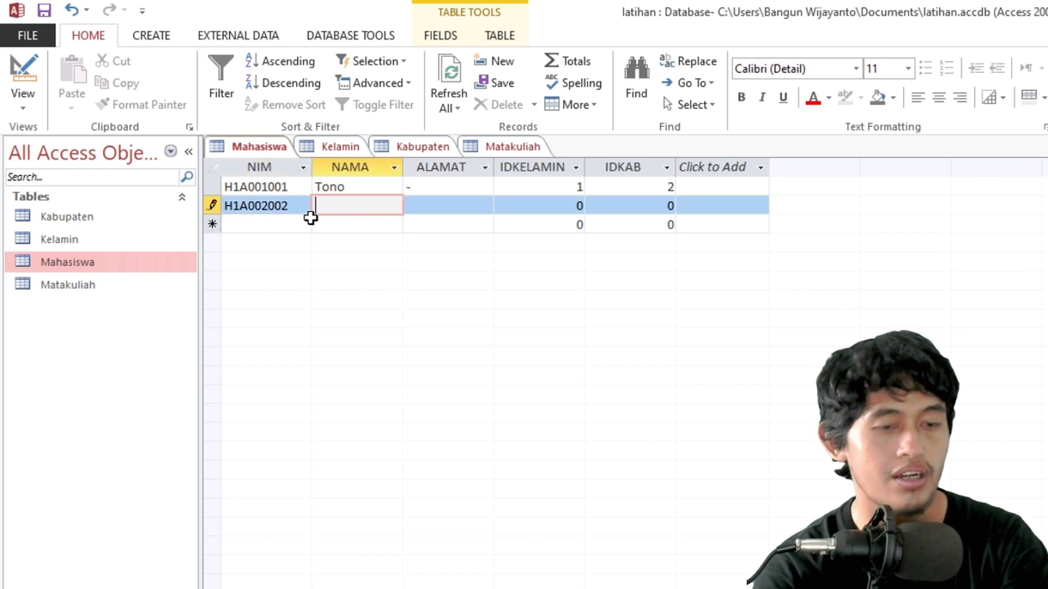
text(Tim)
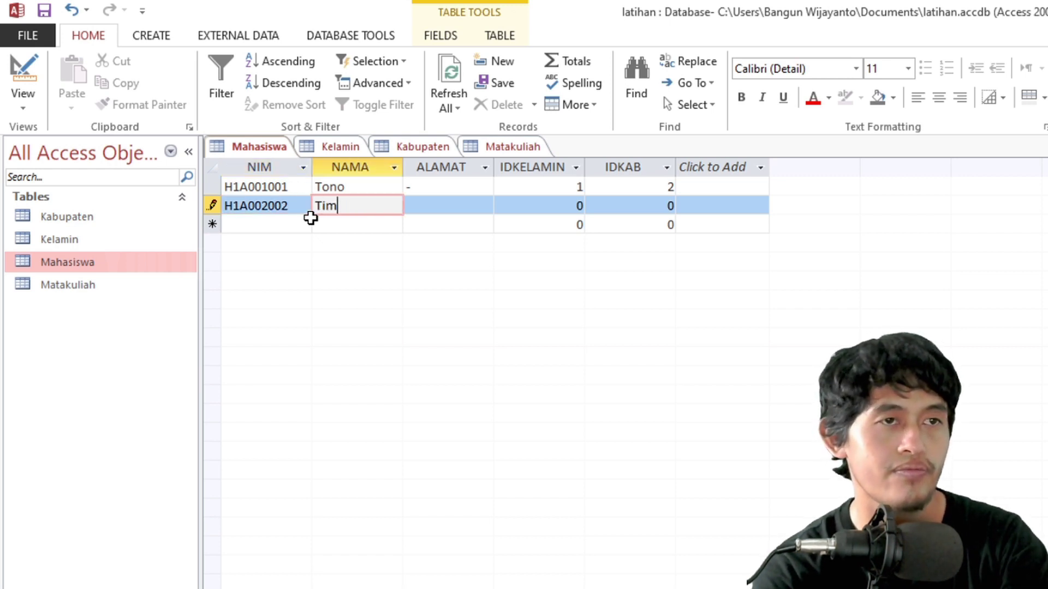
text(ni)
key(Tab)
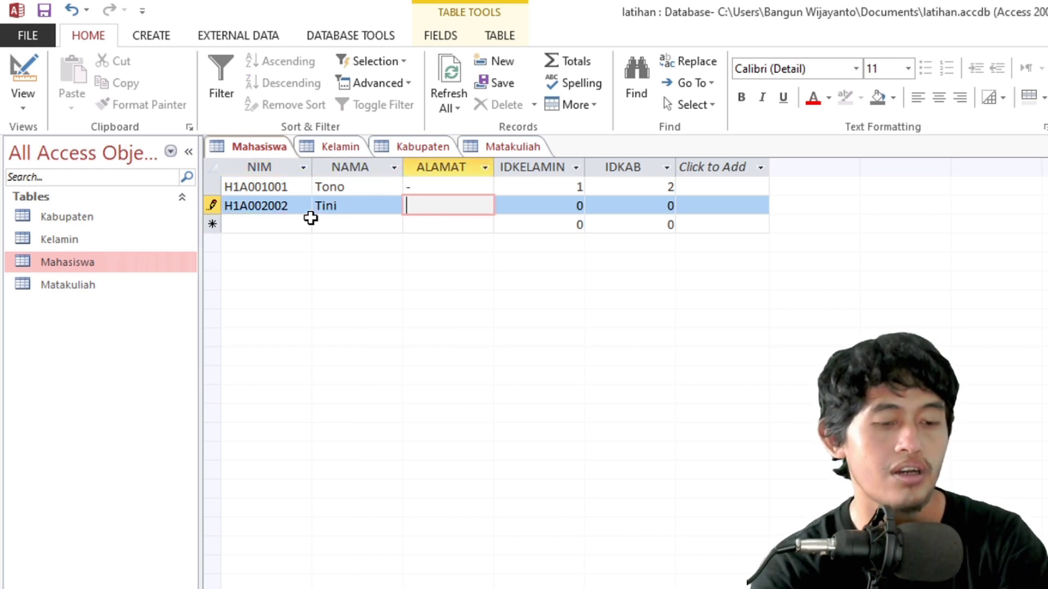
- Complete the second Mahasiswa record with IDKELAMIN 2 and IDKAB 1
key(Tab)
text(2)
key(Tab)
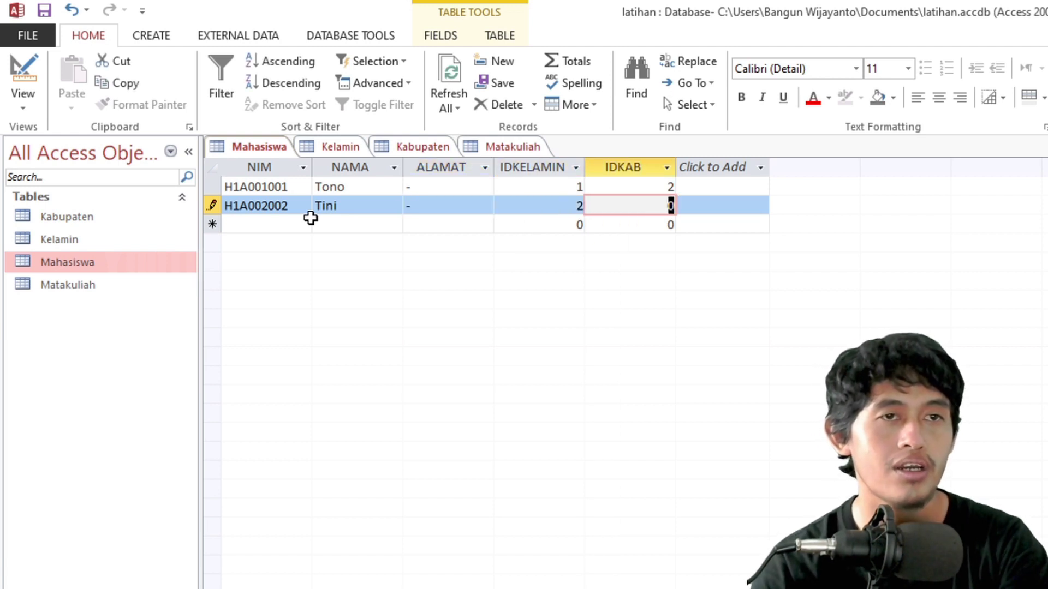
text(1)
key(Tab)
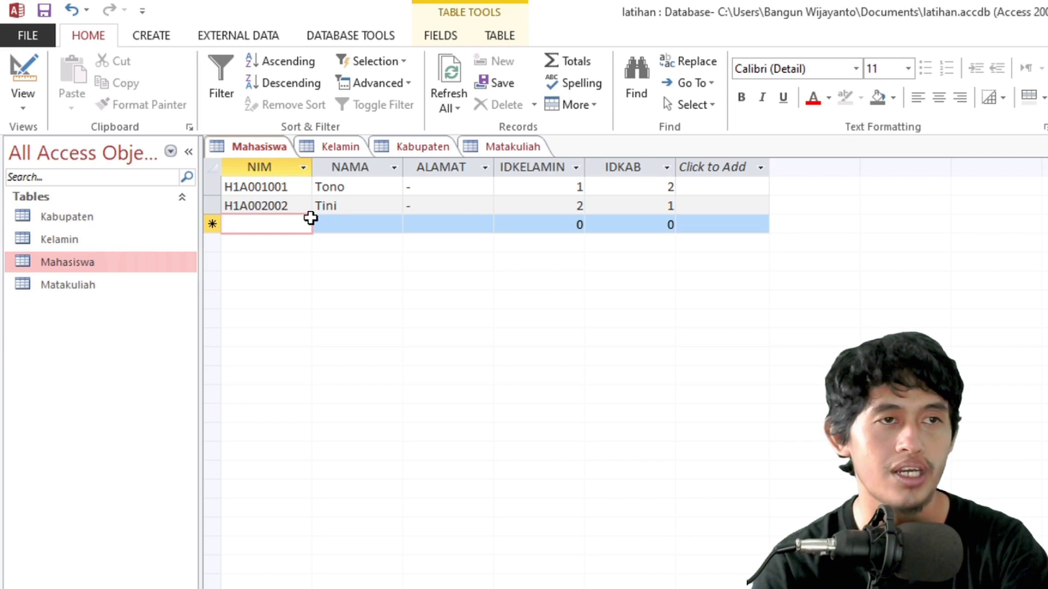
key(Up)
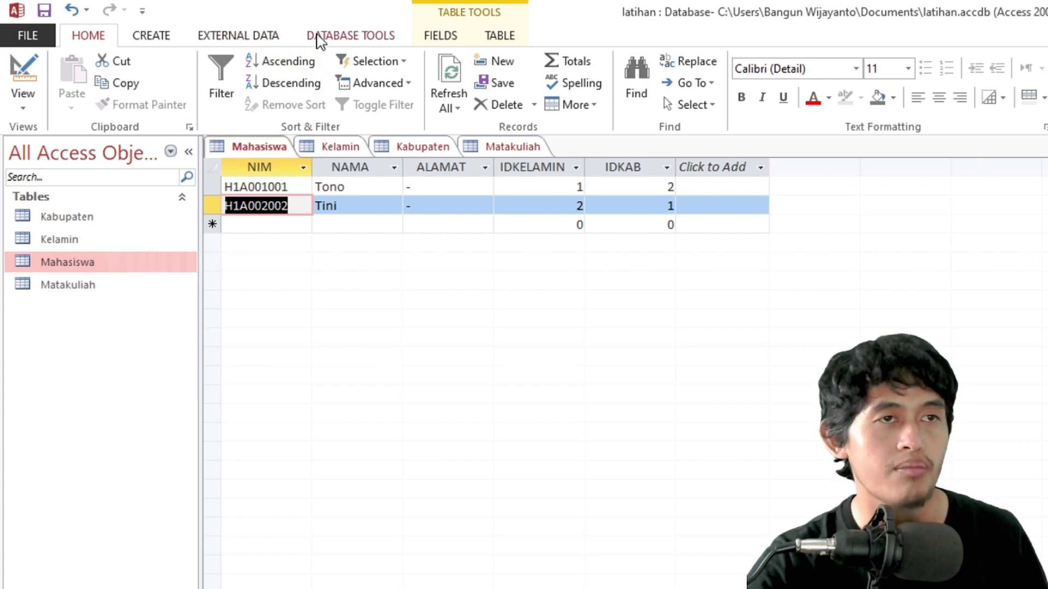
- Open the Relationships diagram, add the Matakuliah table and place it below and to the right of Kabupaten
click(341, 38)
click(219, 80)
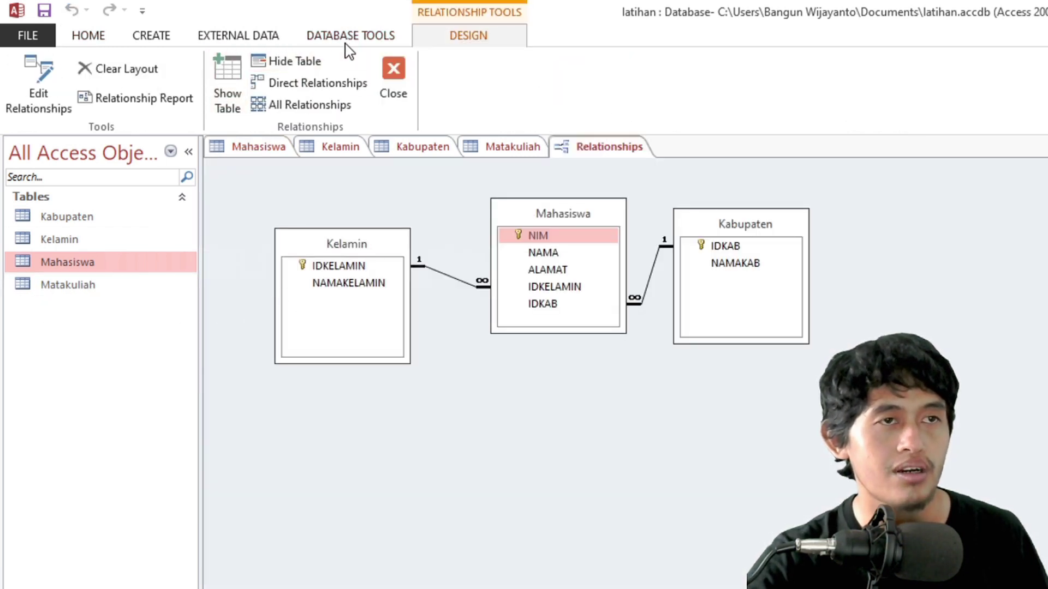
click(373, 39)
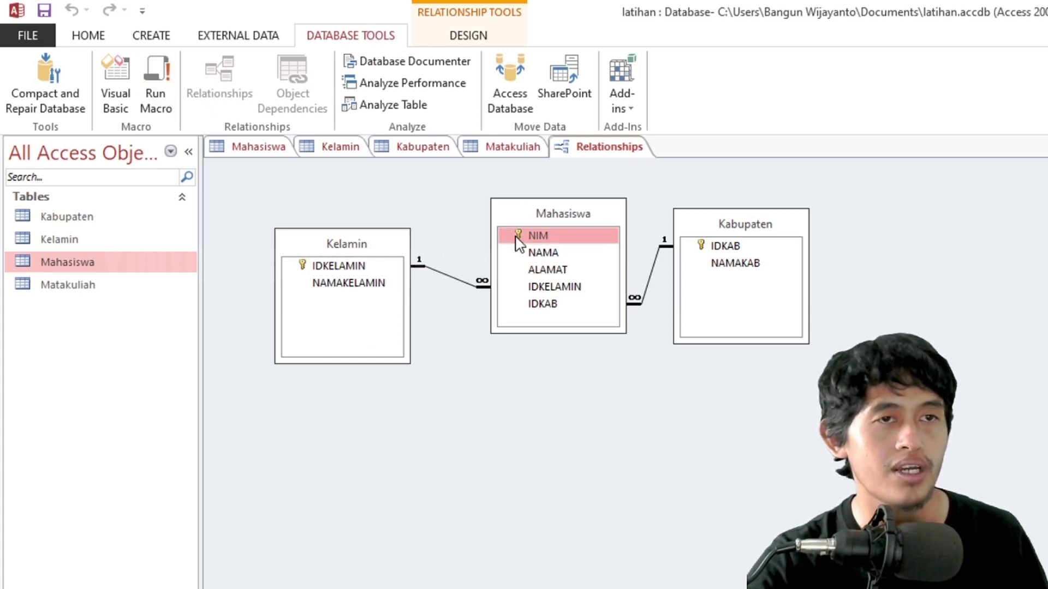
drag(52, 285, 718, 418)
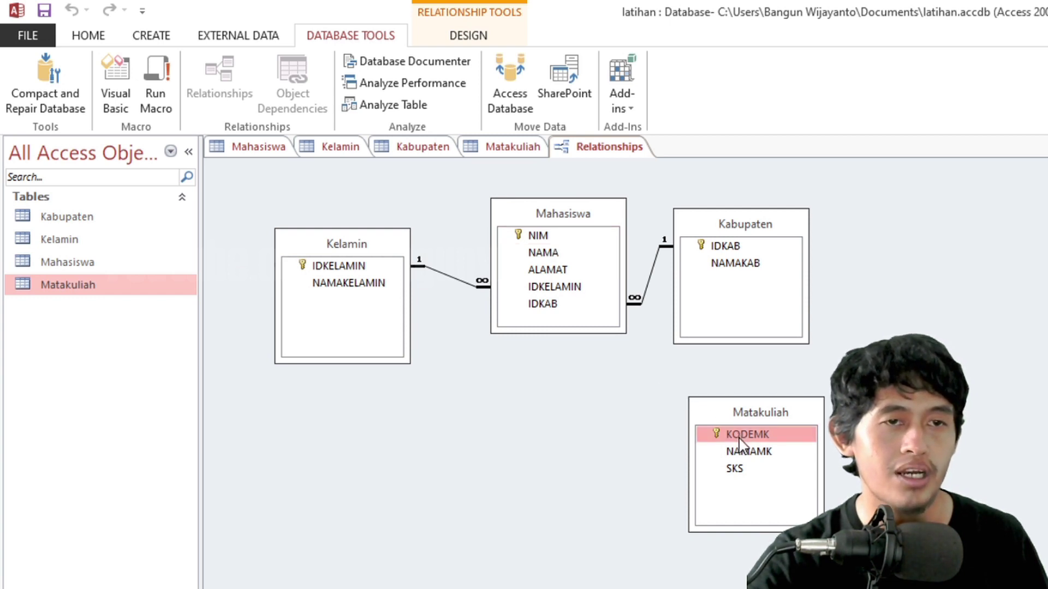
drag(749, 413, 832, 427)
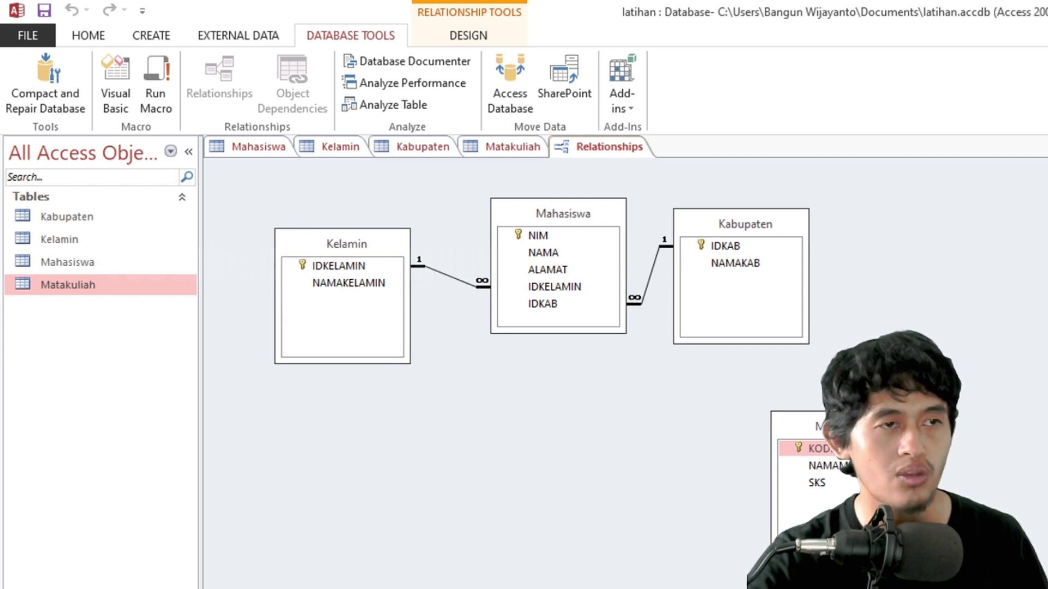
- Create a new table, save it as KRS and open it in Design View
click(143, 37)
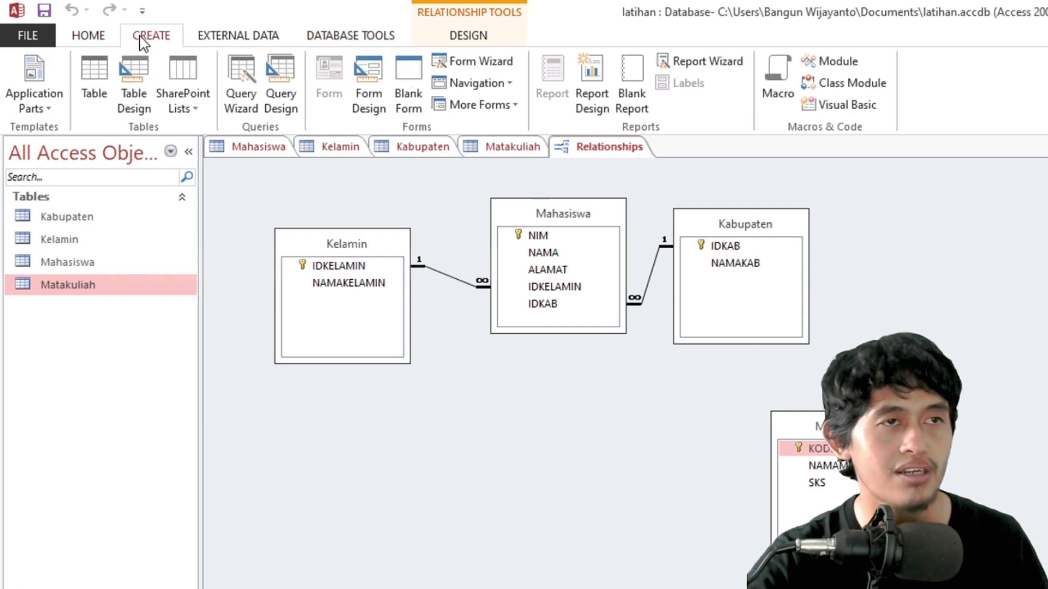
click(93, 96)
click(94, 307)
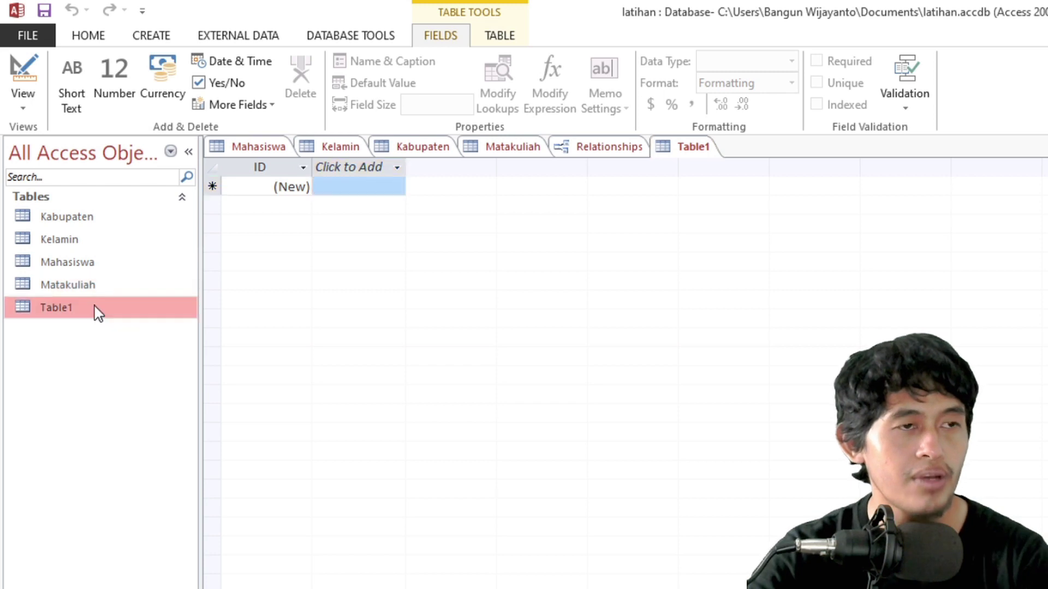
right_click(93, 306)
click(146, 339)
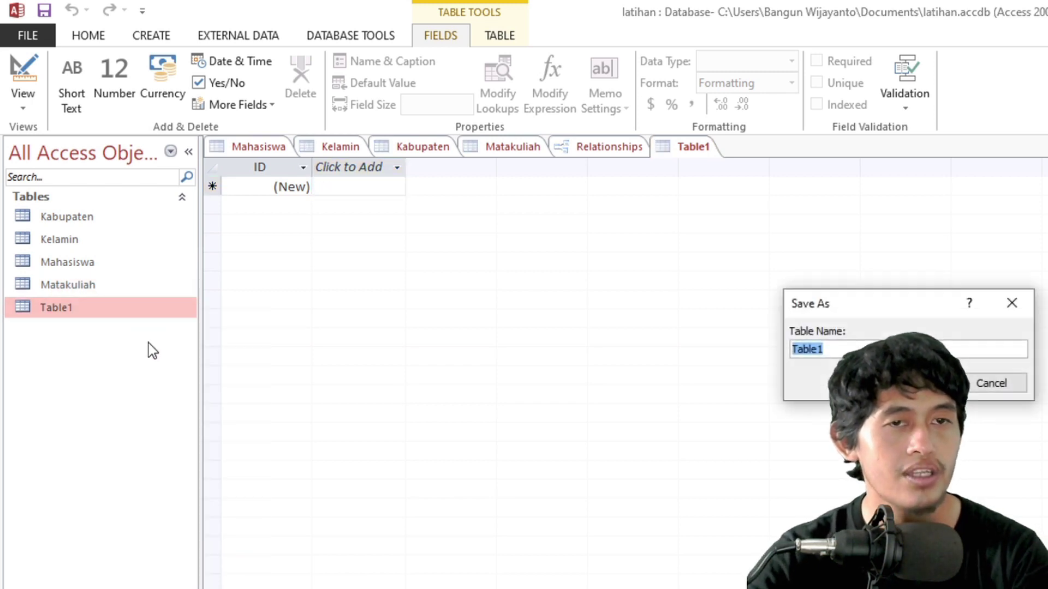
text(KRS)
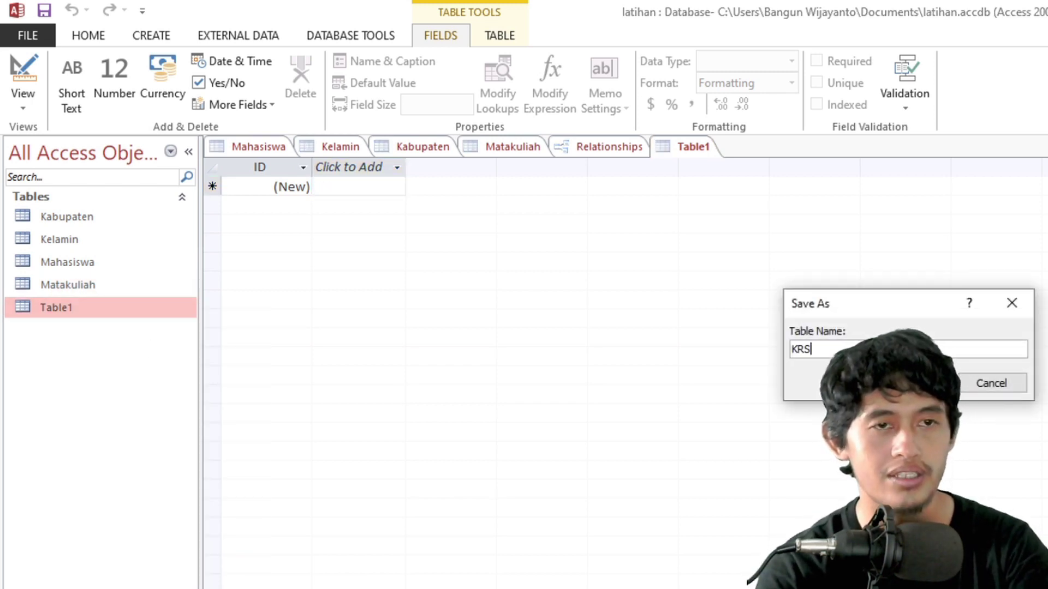
key(Return)
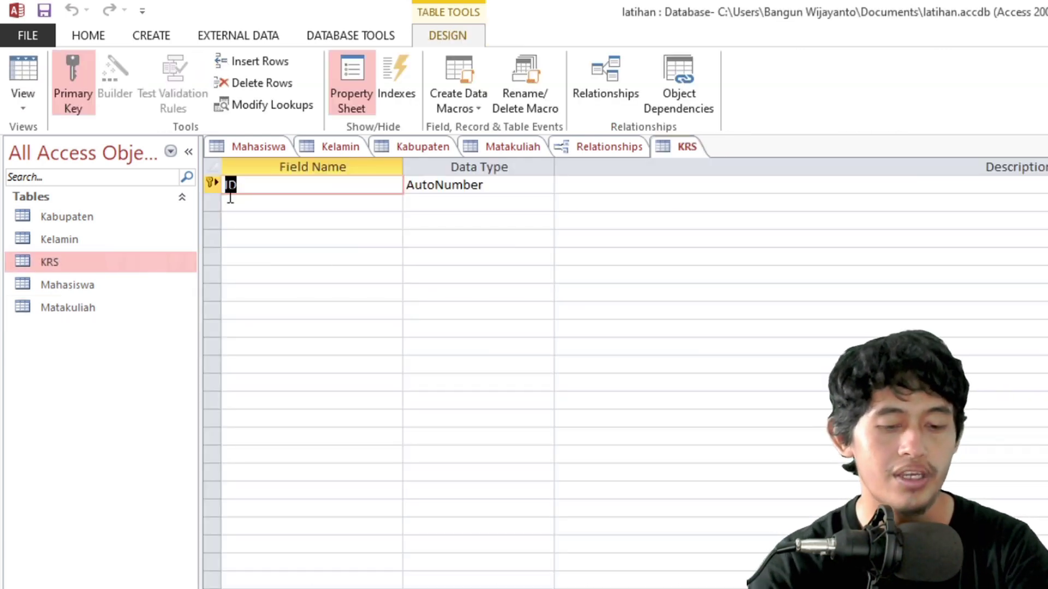
- Define the first four fields of the KRS table as NIM, KODEMK, TAHUNAKAD and SEMESTER
text(NI)
key(Down)
text(KODE)
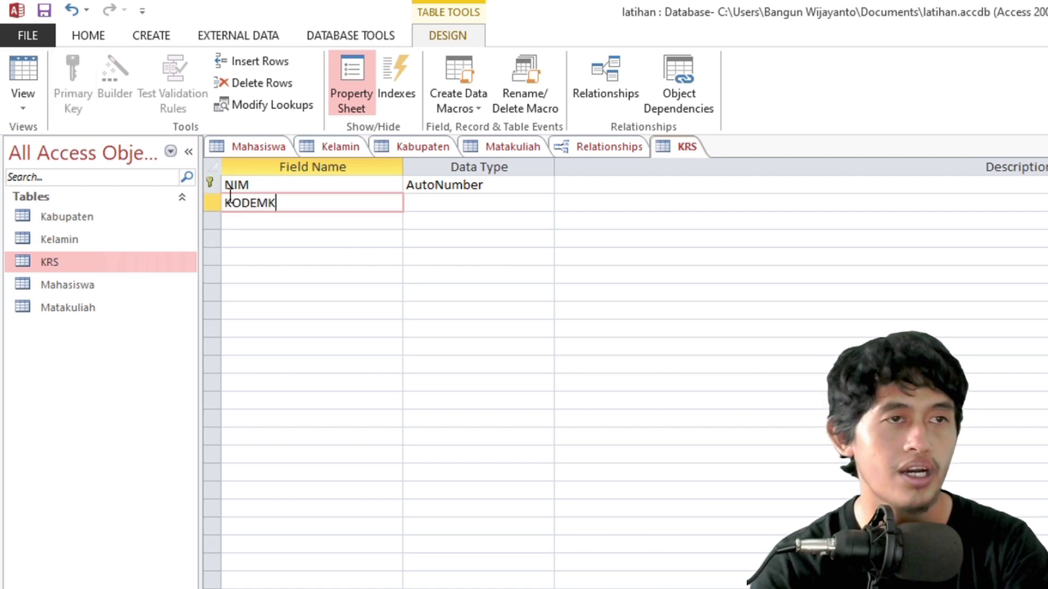
key(Down)
text(TAHUNAKA)
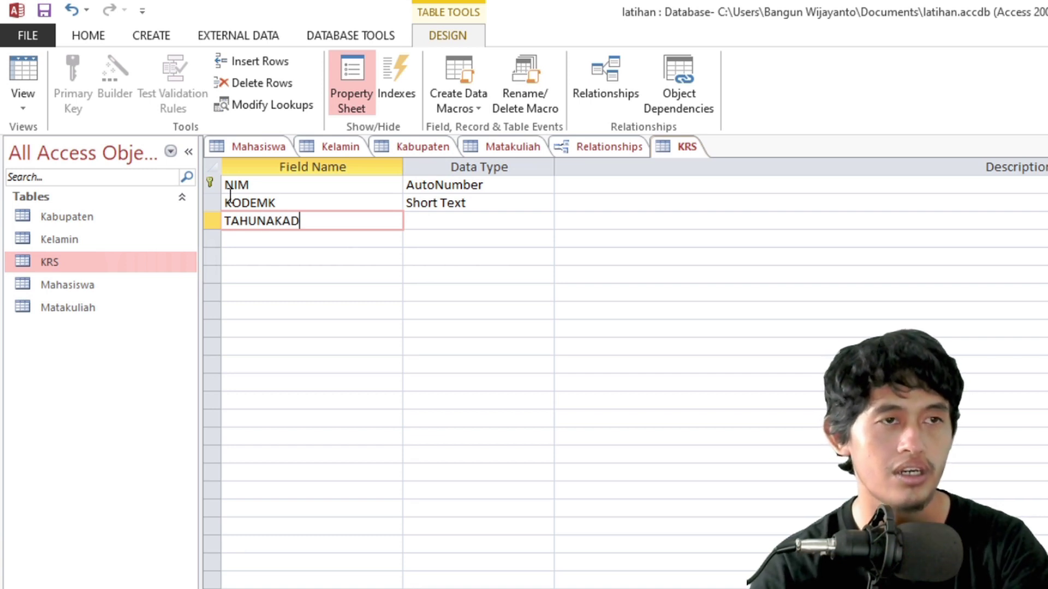
key(Down)
text(SEME)
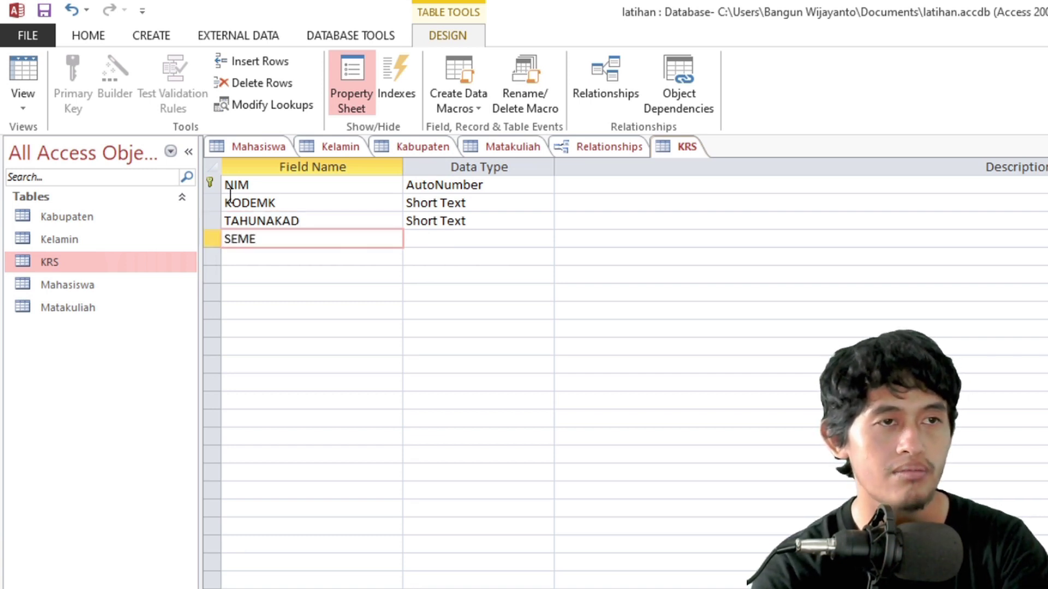
key(Down)
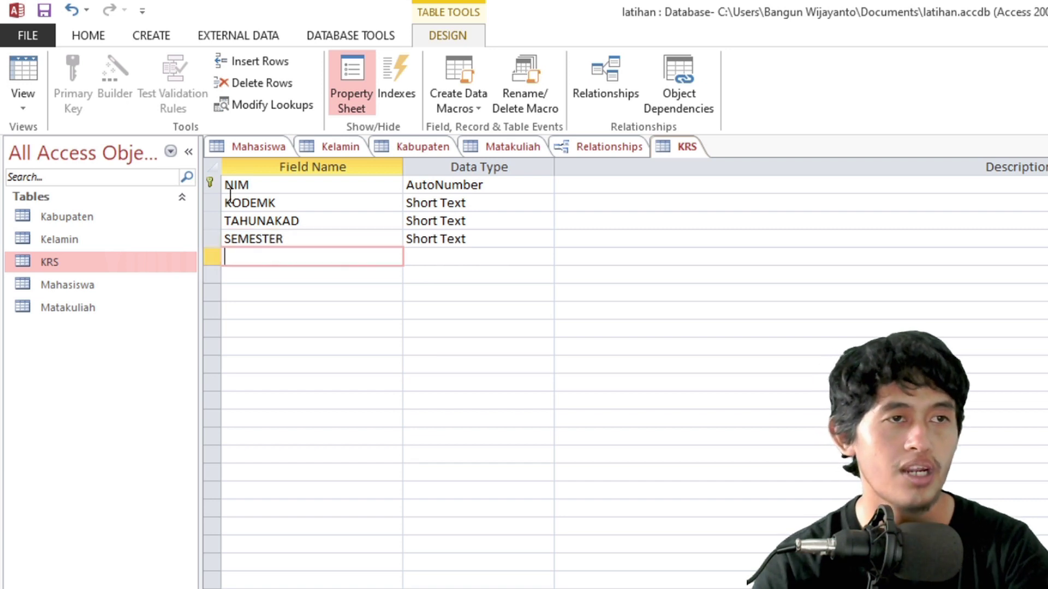
- Add a NILAI field with the Short Text data type to KRS and save the table
text(NI:AIO)
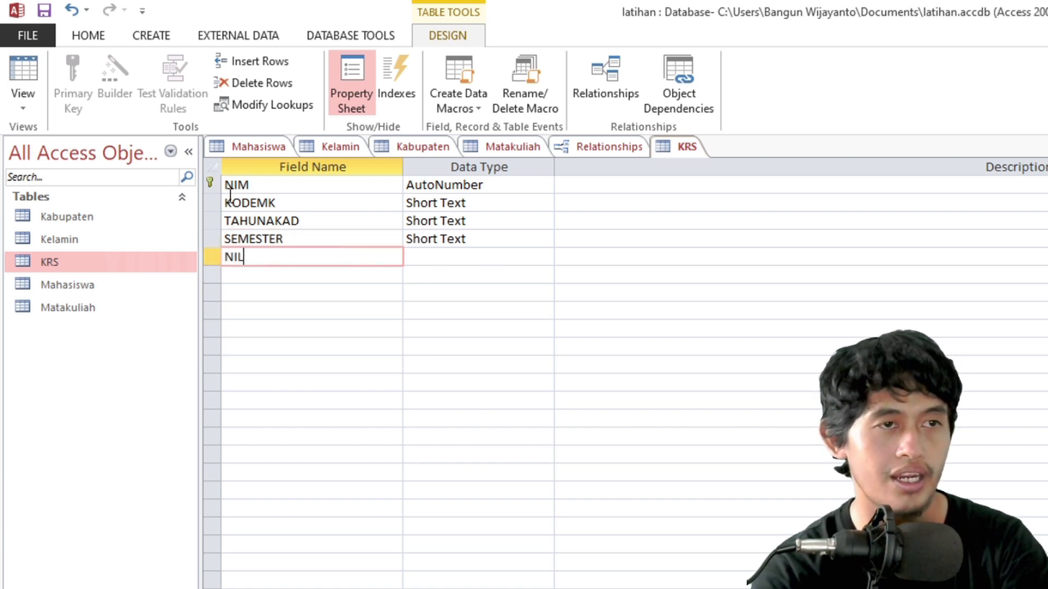
key(Tab)
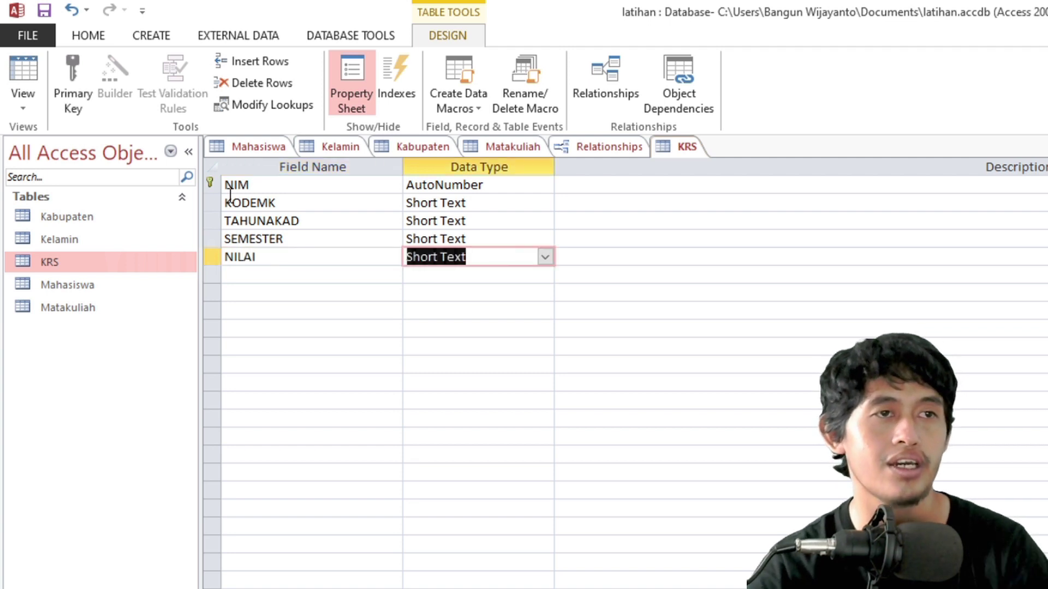
key(Up)
key(Down)
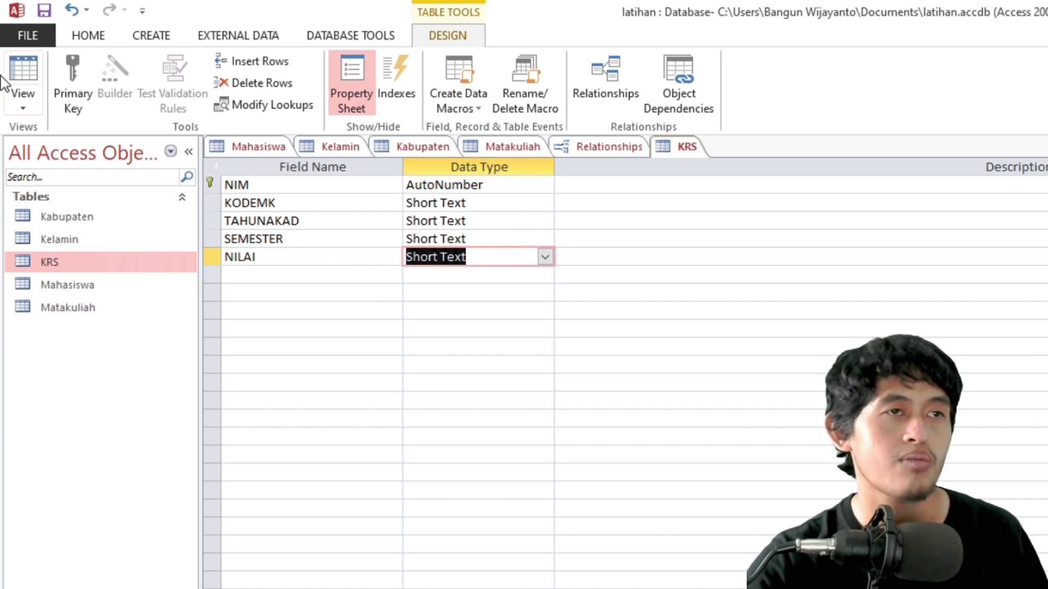
click(40, 15)
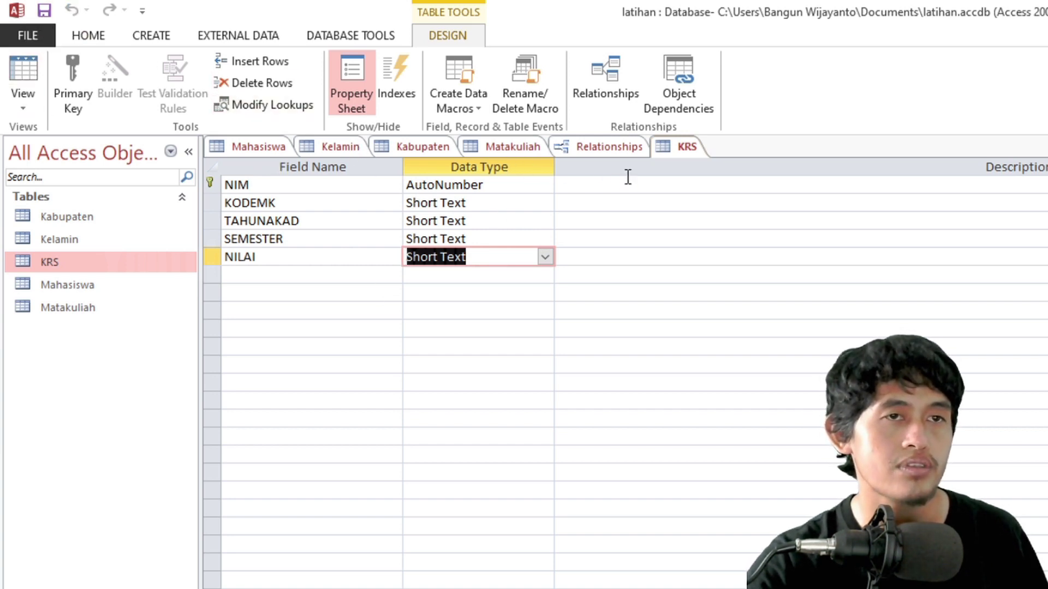
- Close all open tables and the diagram, and reopen the Relationships diagram
right_click(670, 153)
click(683, 212)
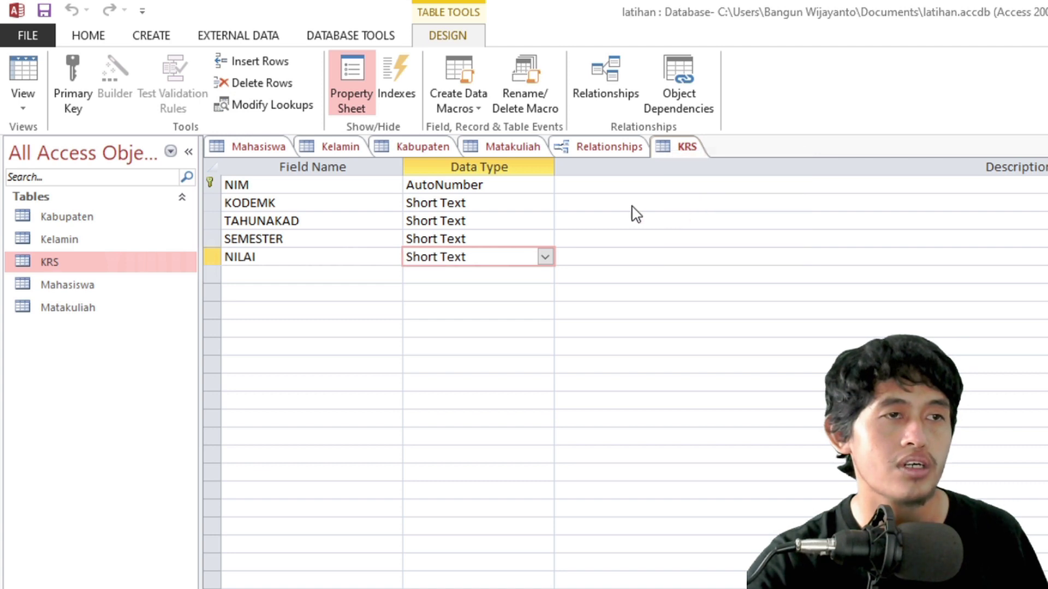
click(850, 555)
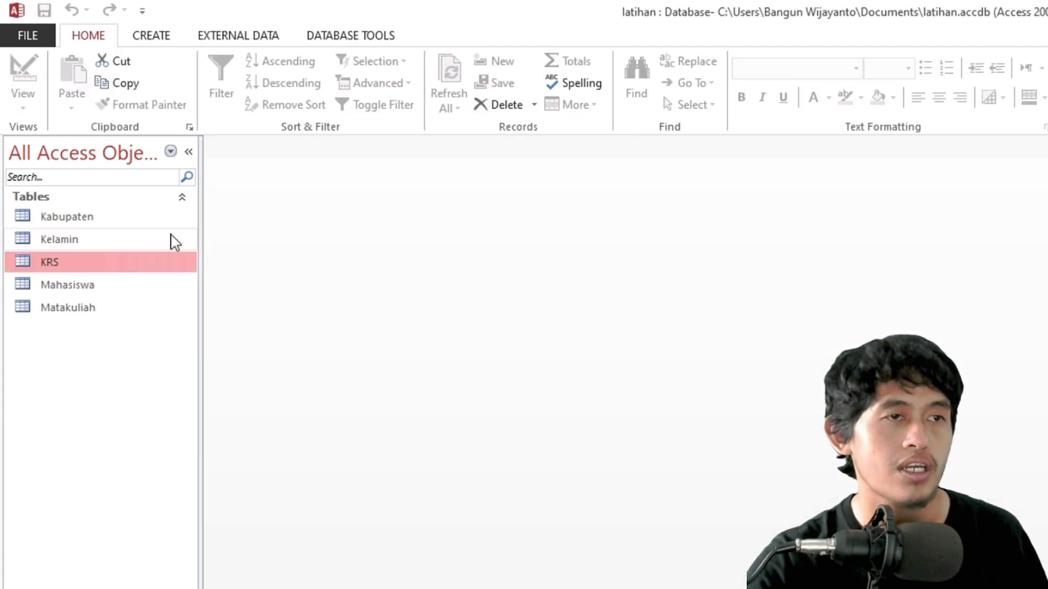
click(327, 37)
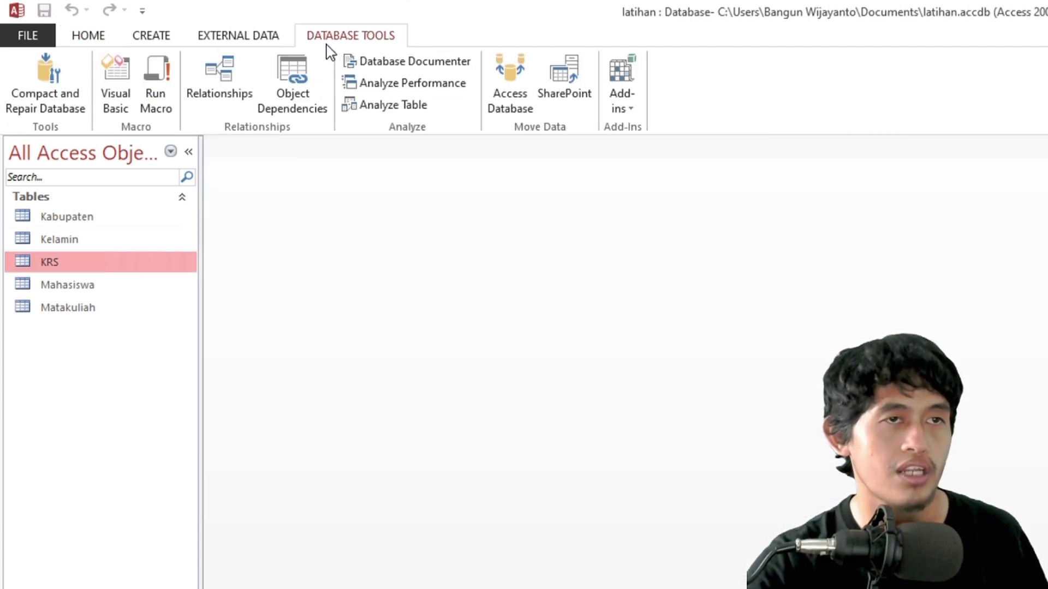
click(218, 82)
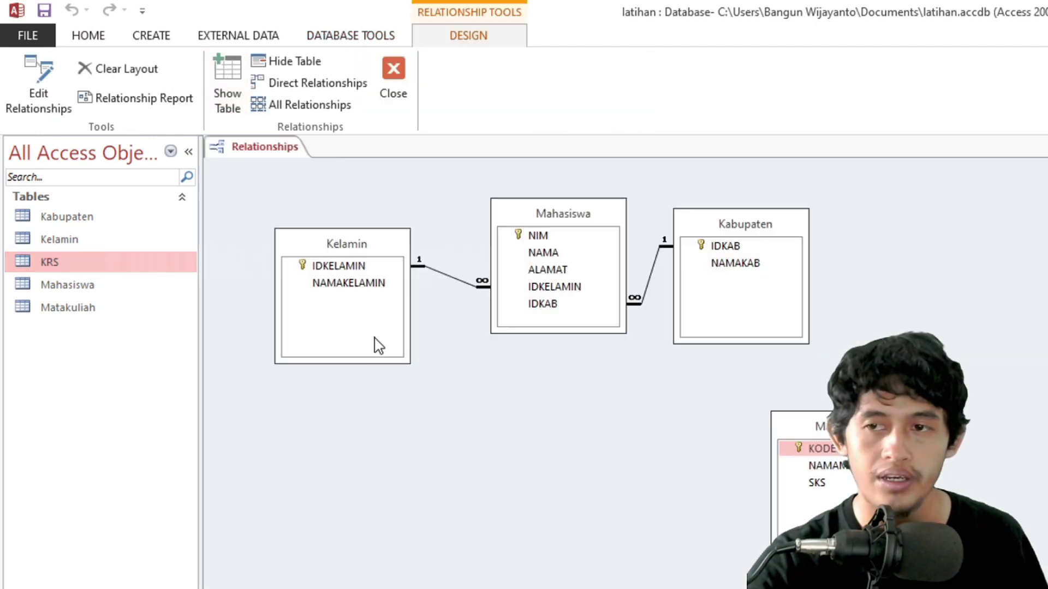
- Add the KRS table to the diagram below Mahasiswa and line up Matakuliah on its right
drag(851, 434, 674, 436)
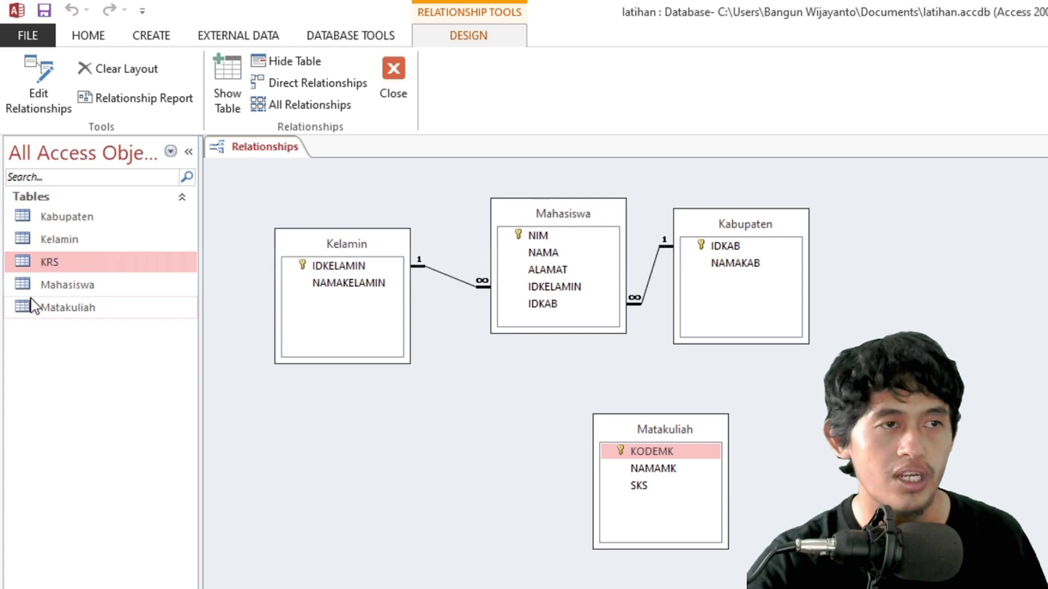
drag(50, 264, 415, 469)
drag(645, 452, 682, 467)
drag(474, 466, 564, 422)
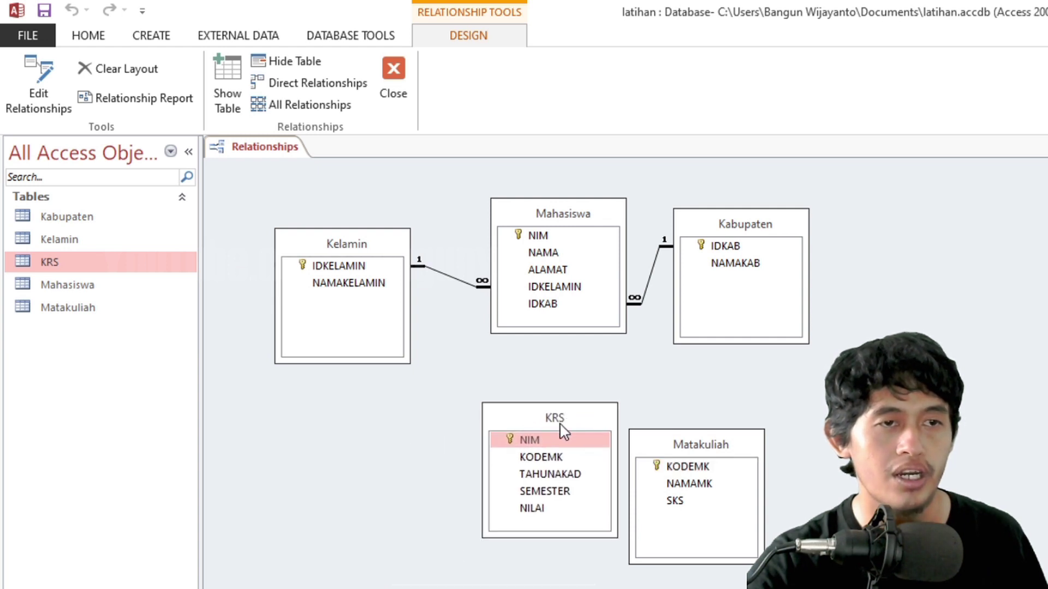
click(550, 459)
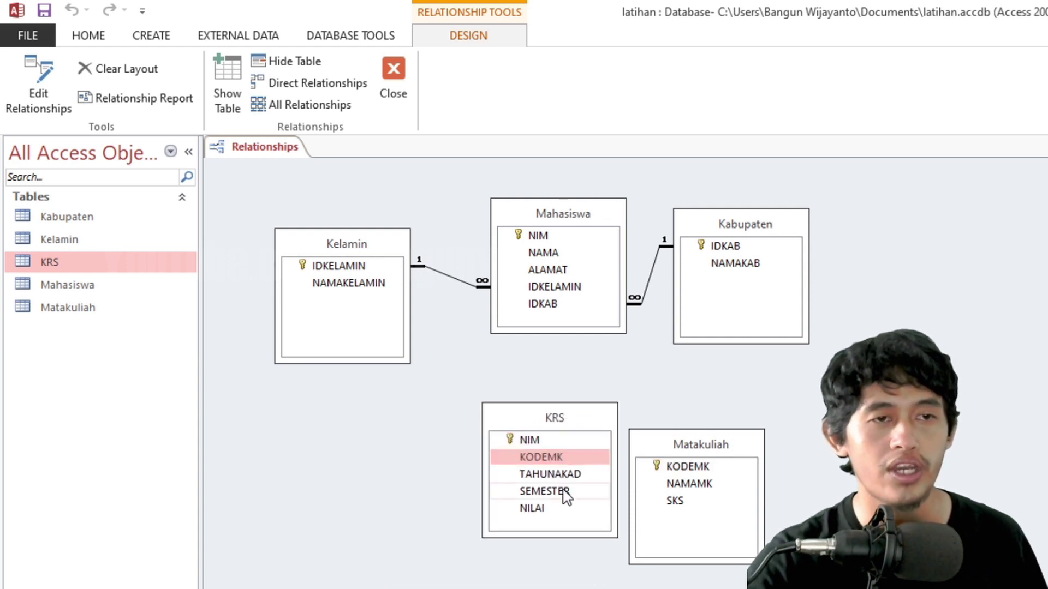
click(567, 476)
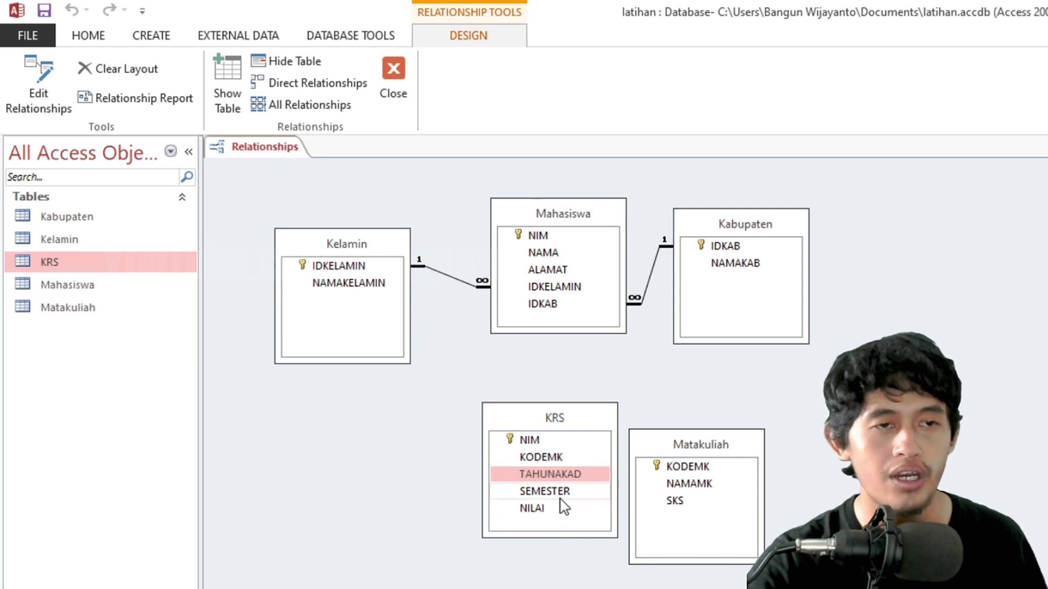
click(562, 492)
click(542, 513)
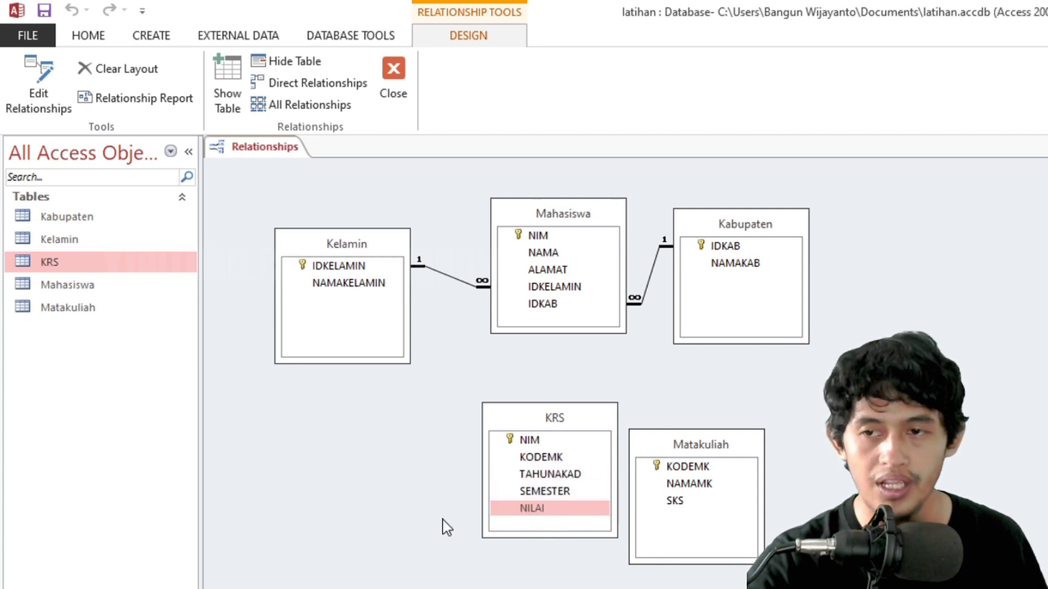
drag(677, 443, 691, 419)
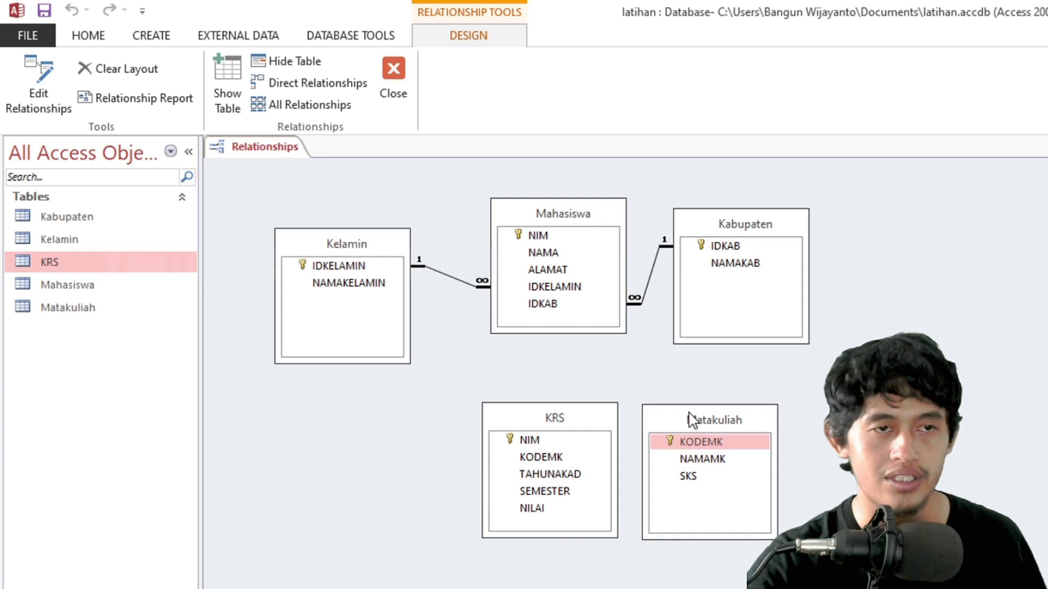
- Try to relate NIM in KRS to NIM in Mahasiswa with referential integrity enforced
drag(524, 444, 522, 234)
click(835, 392)
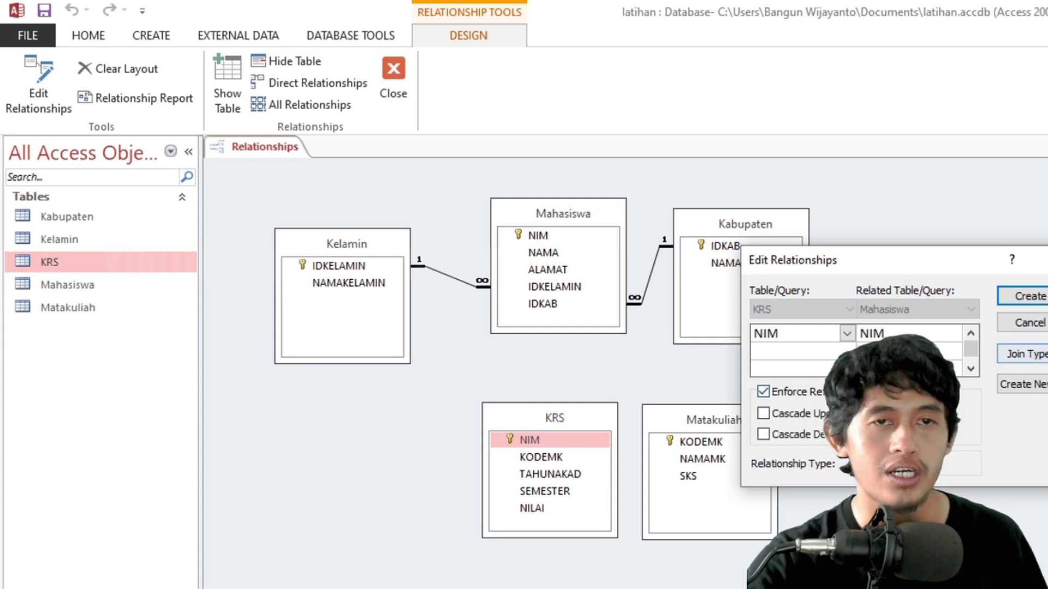
click(1032, 296)
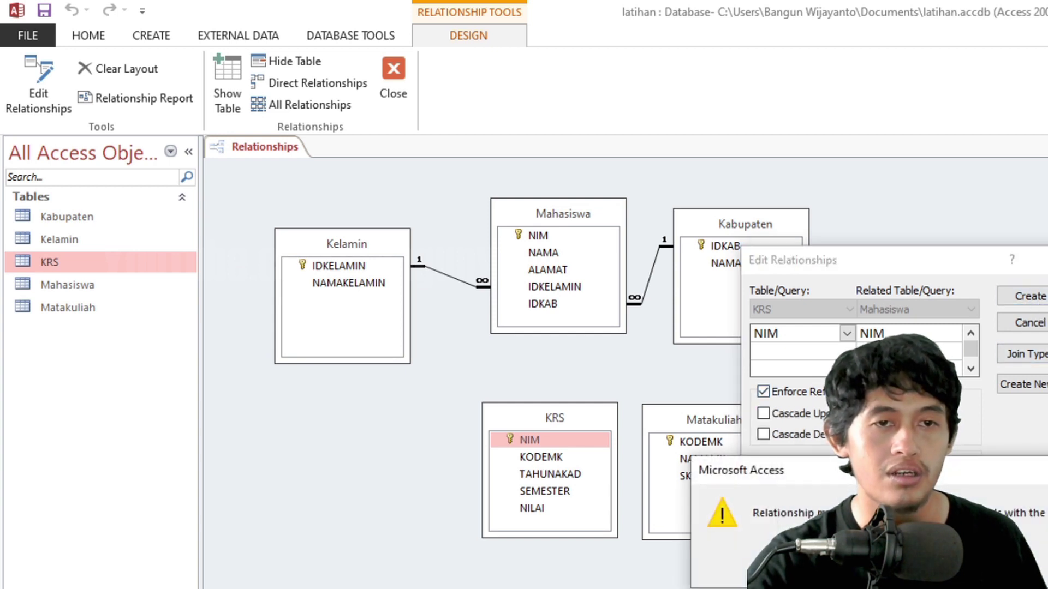
key(Return)
click(1036, 263)
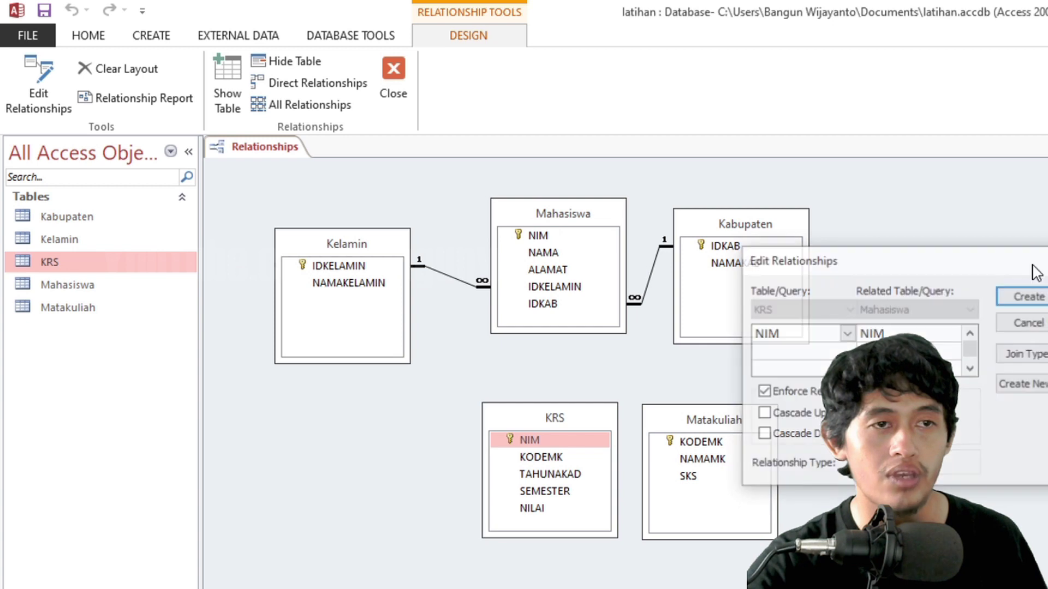
- Change the data type of the NIM field in the KRS table to Short Text, then save and close the table
right_click(121, 269)
click(151, 295)
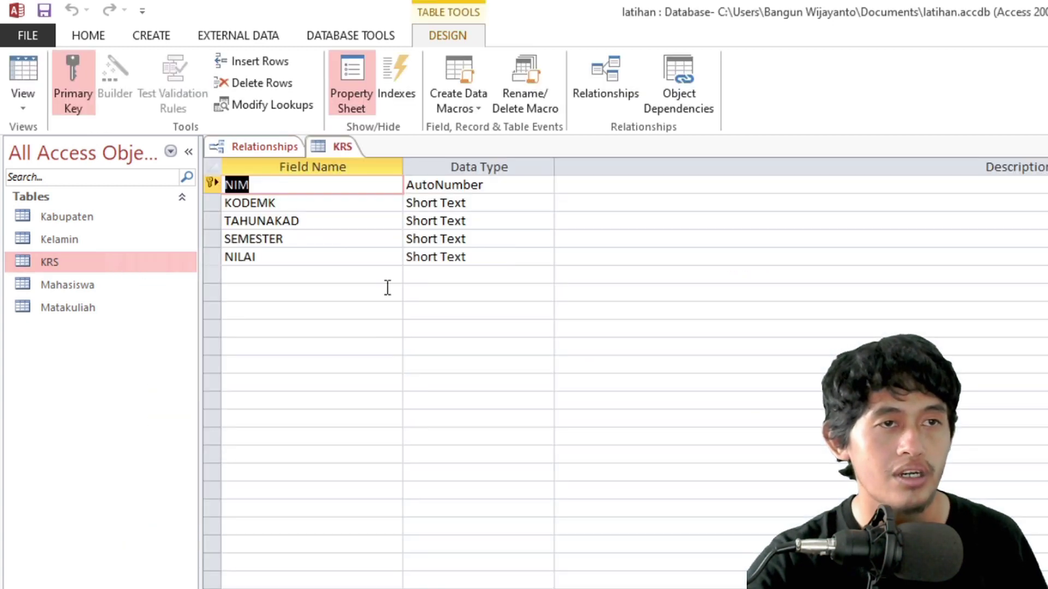
click(545, 185)
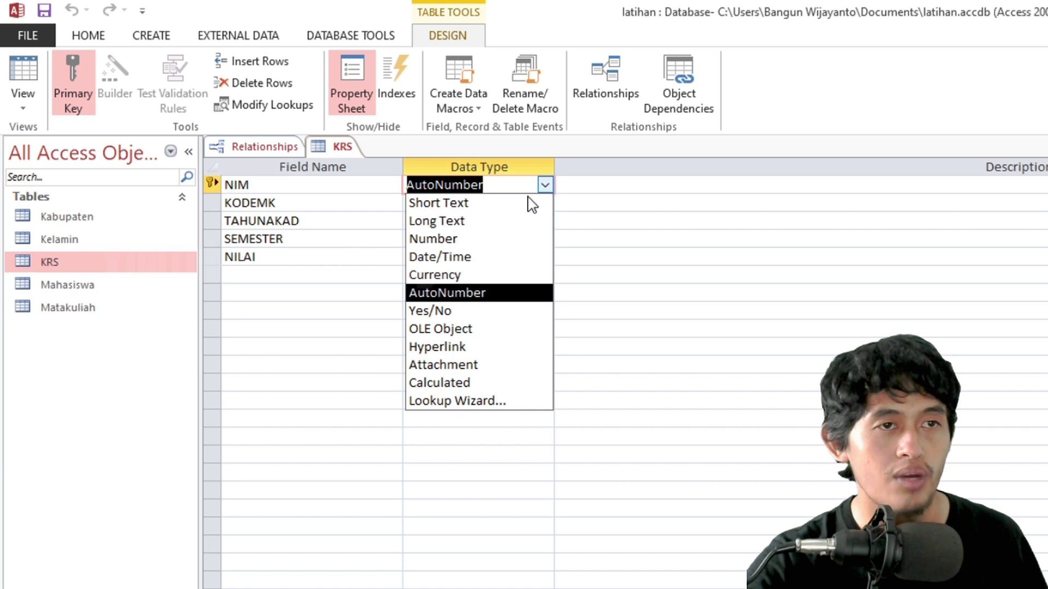
click(505, 207)
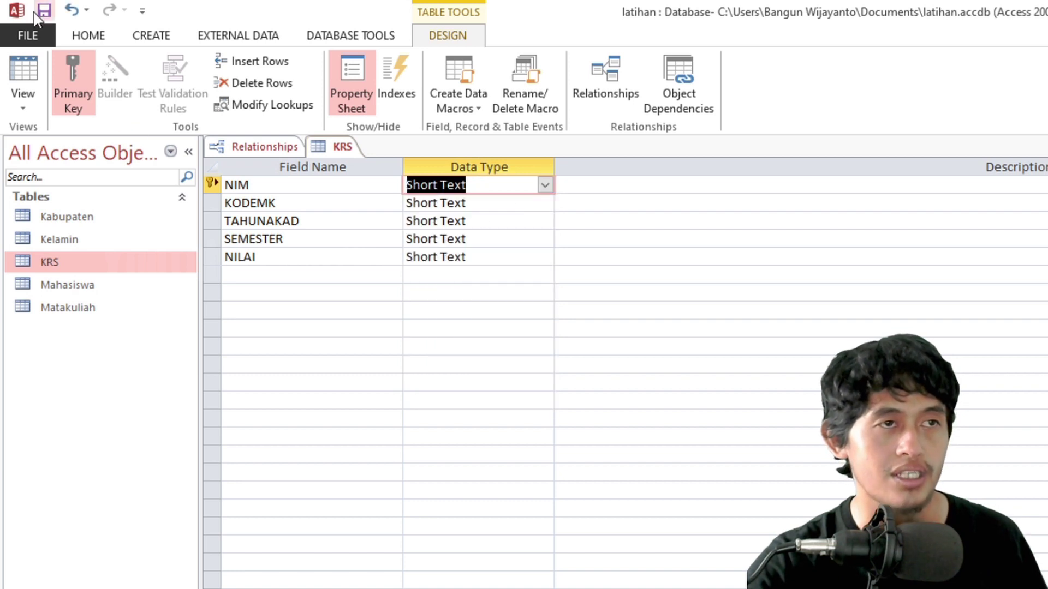
right_click(340, 144)
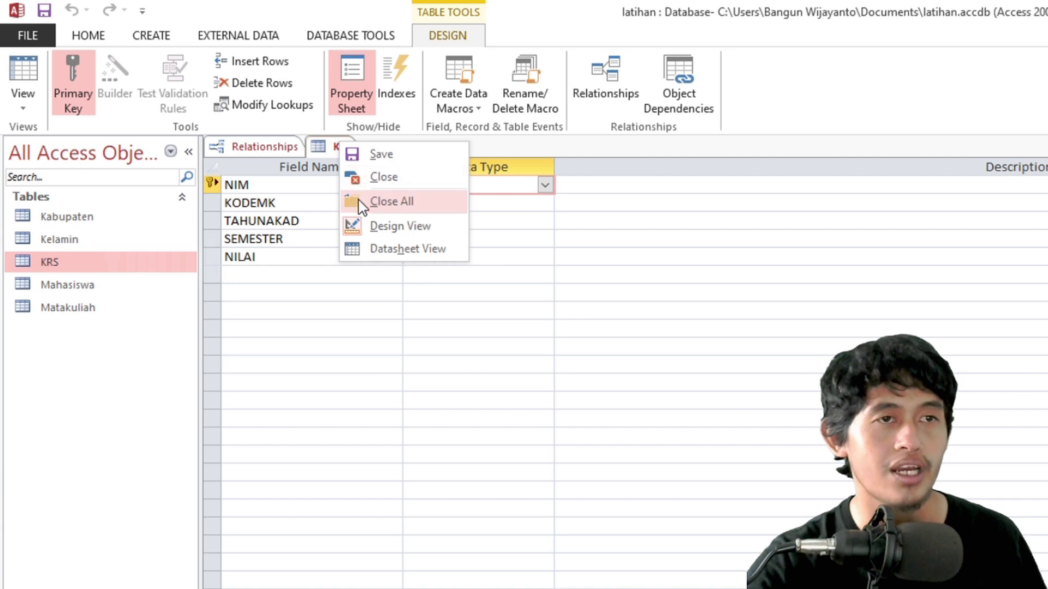
click(367, 179)
- Try again to relate NIM from KRS to Mahasiswa with referential integrity enforced, and dismiss the relationship settings
drag(528, 440, 523, 238)
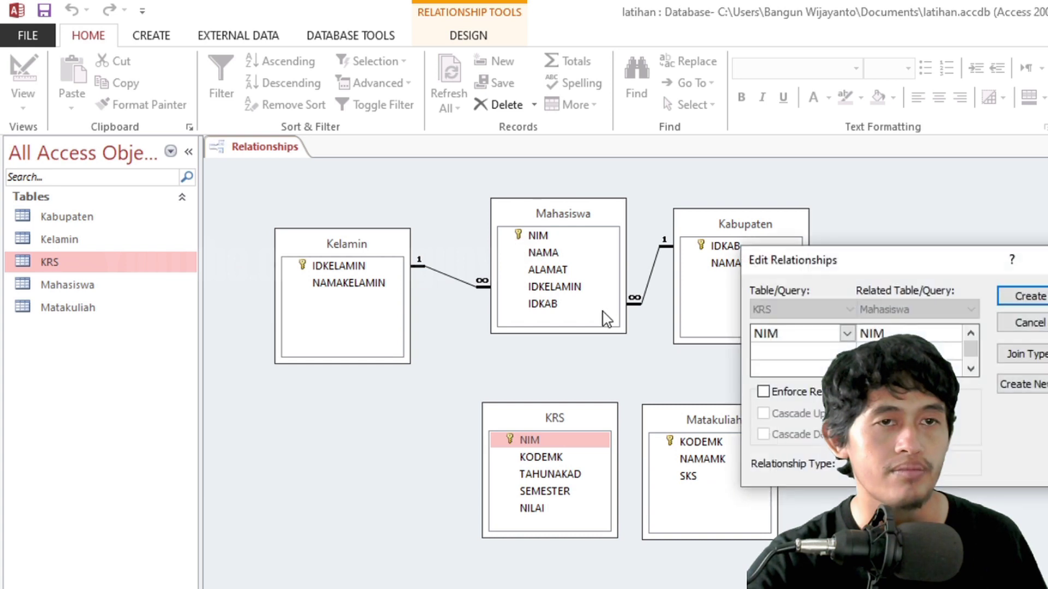
click(807, 404)
click(1020, 296)
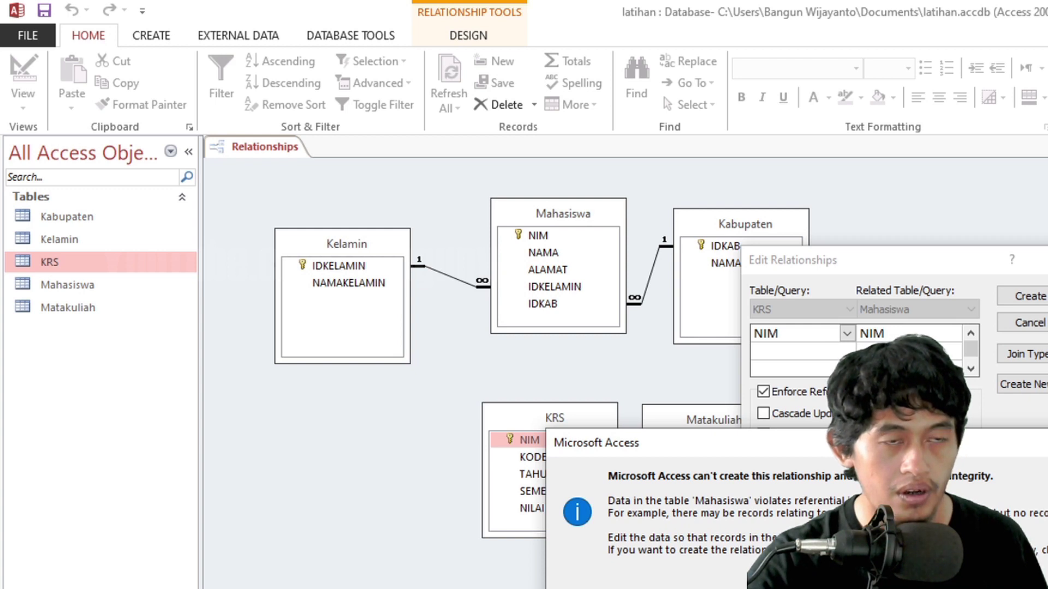
key(Return)
click(1029, 322)
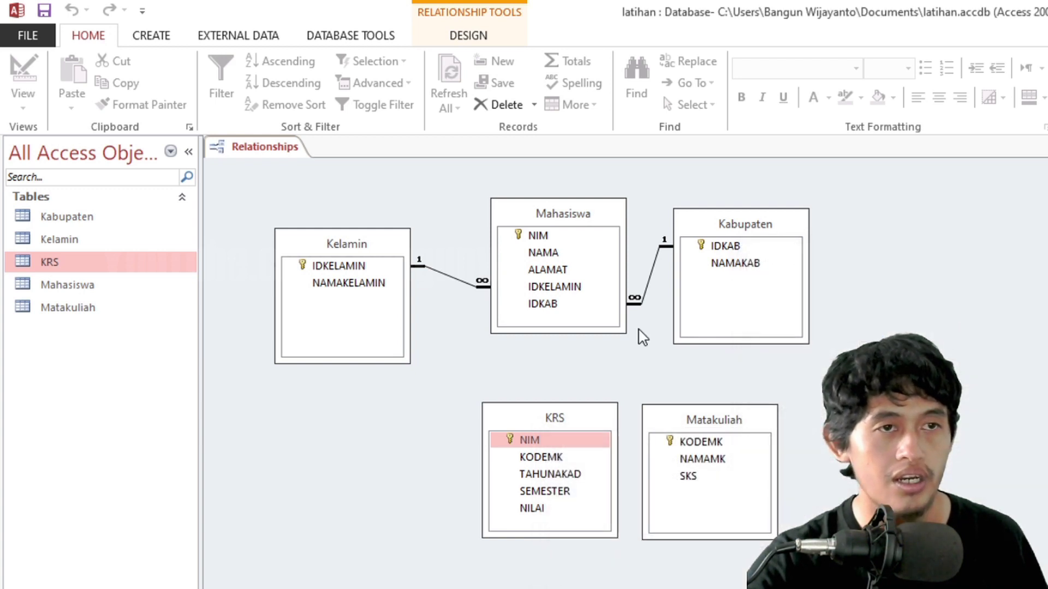
- Create a relationship from NIM in Mahasiswa to NIM in KRS with referential integrity enforced
drag(534, 238, 518, 440)
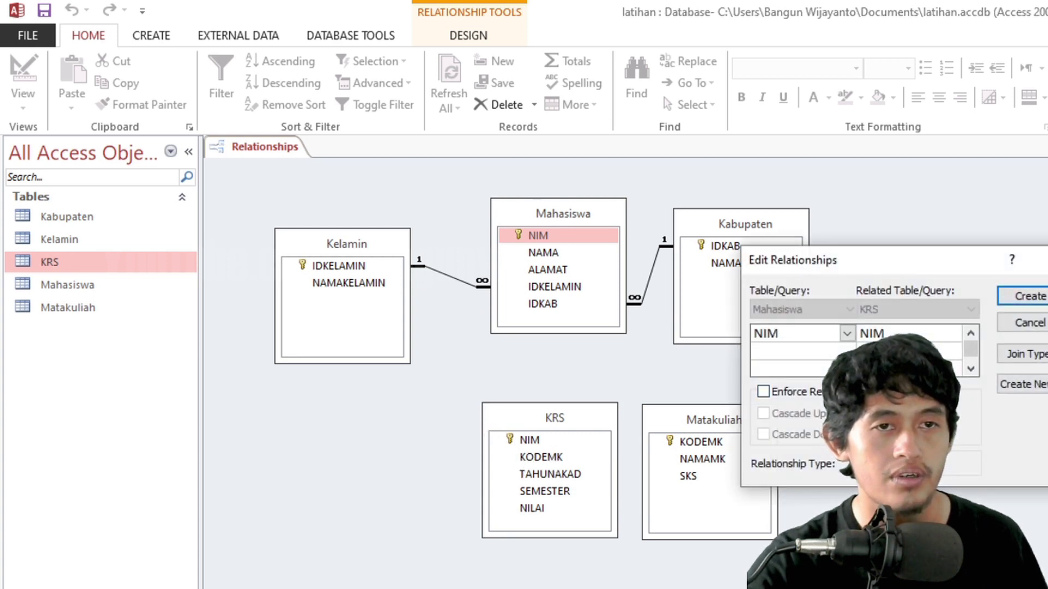
click(763, 392)
click(1022, 296)
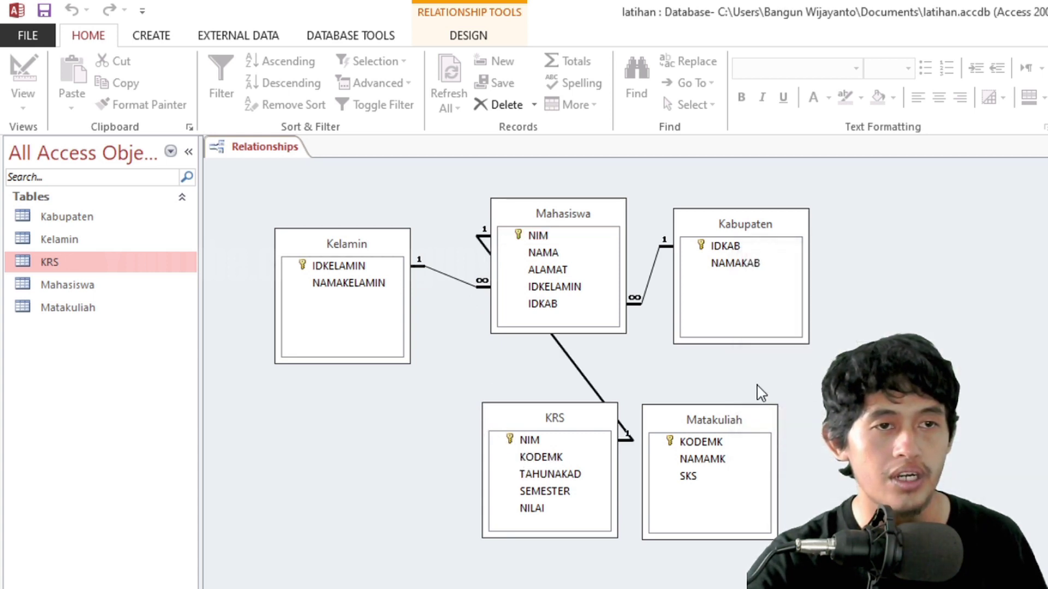
- Separate the KRS table from Matakuliah in the diagram and review the settings of its relationship with Mahasiswa
drag(587, 424, 422, 465)
double_click(475, 347)
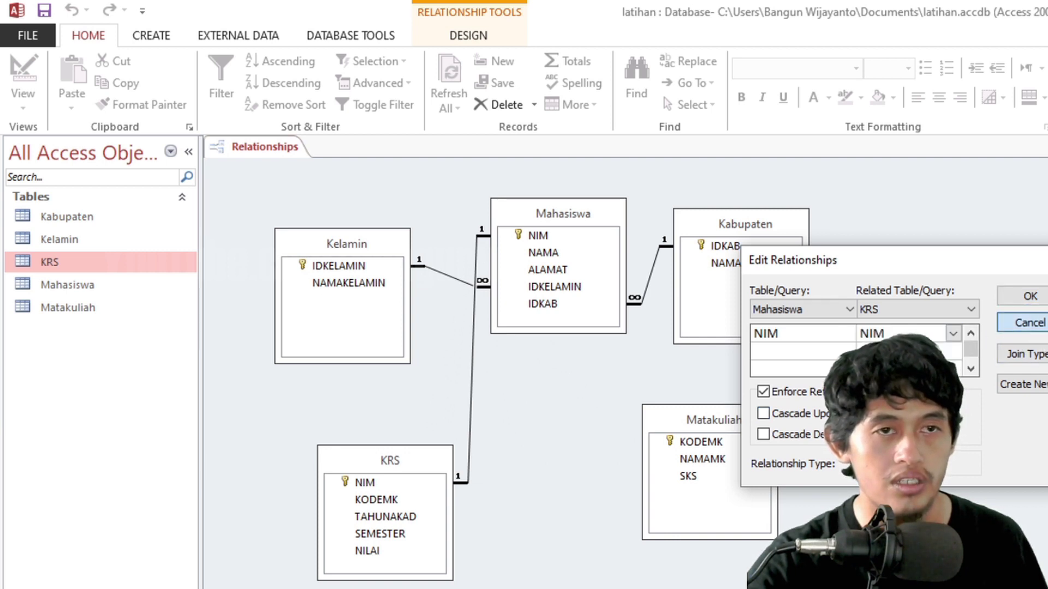
click(1028, 323)
click(456, 473)
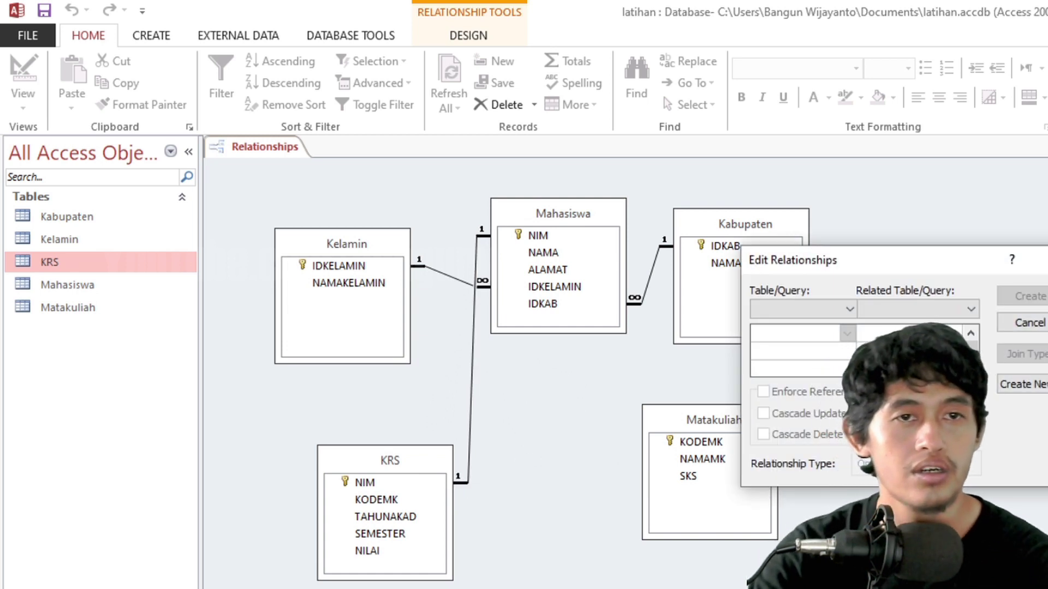
click(1040, 325)
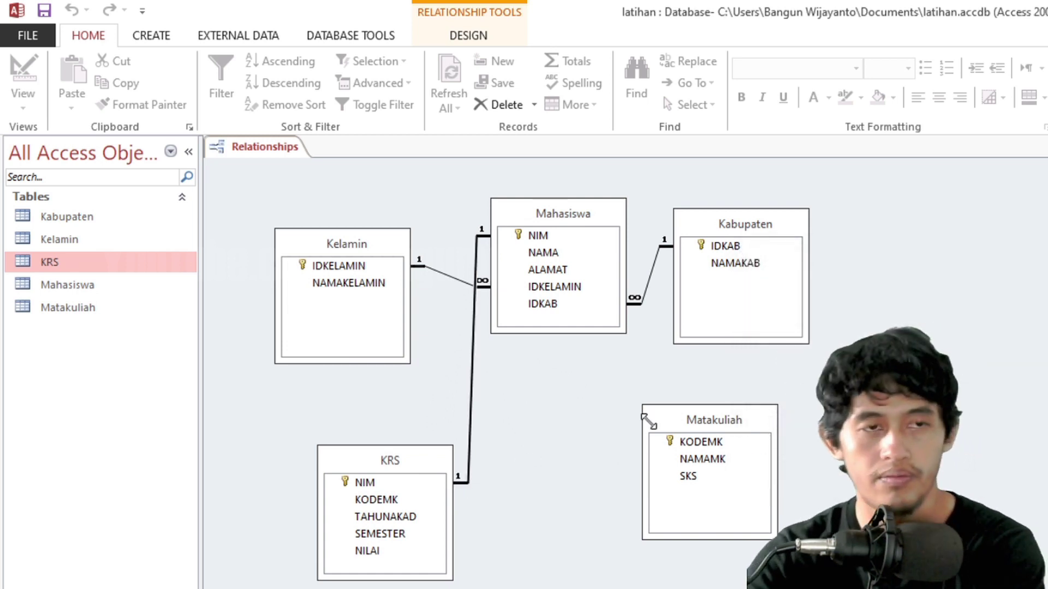
- Delete the Mahasiswa–KRS relationship and recreate it from NIM to NIM without enforcing referential integrity
click(473, 403)
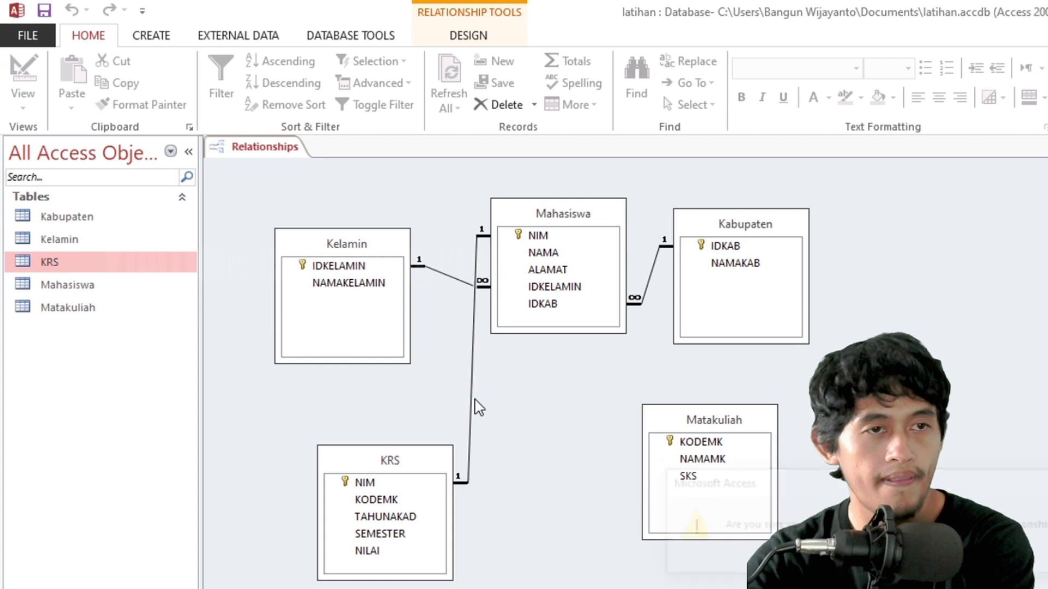
key(Delete)
key(Return)
drag(523, 237, 429, 484)
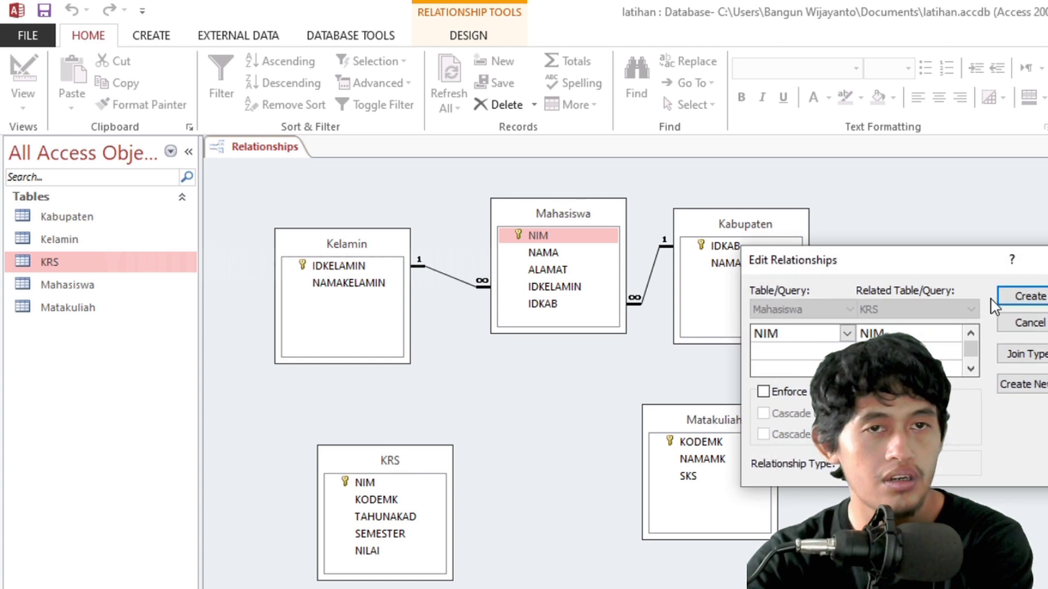
click(1023, 296)
- Create a relationship between KODEMK in KRS and KODEMK in Matakuliah without enforcing referential integrity
drag(422, 465, 459, 470)
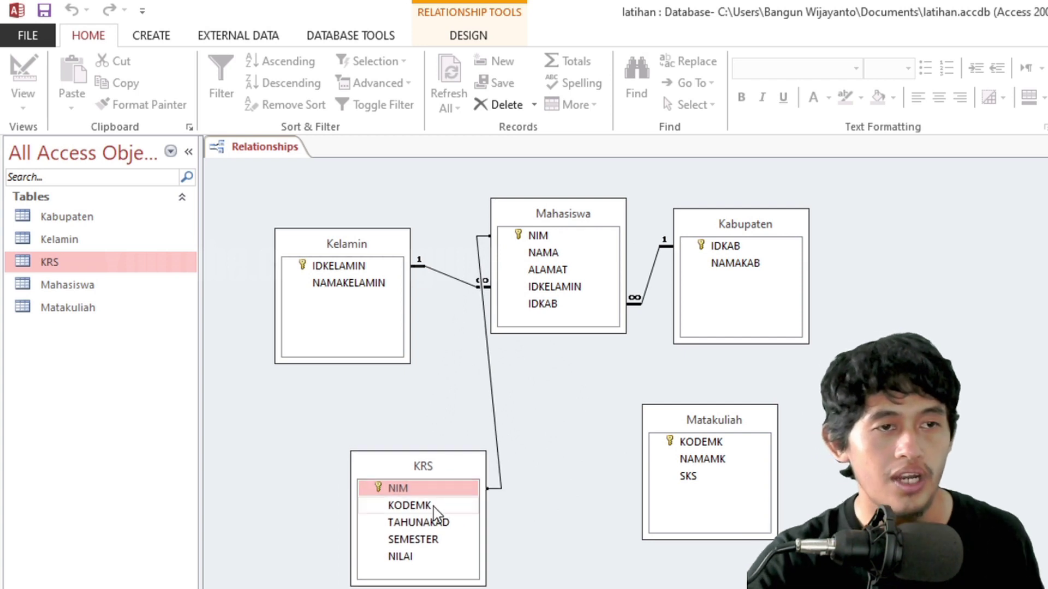
drag(431, 511, 704, 443)
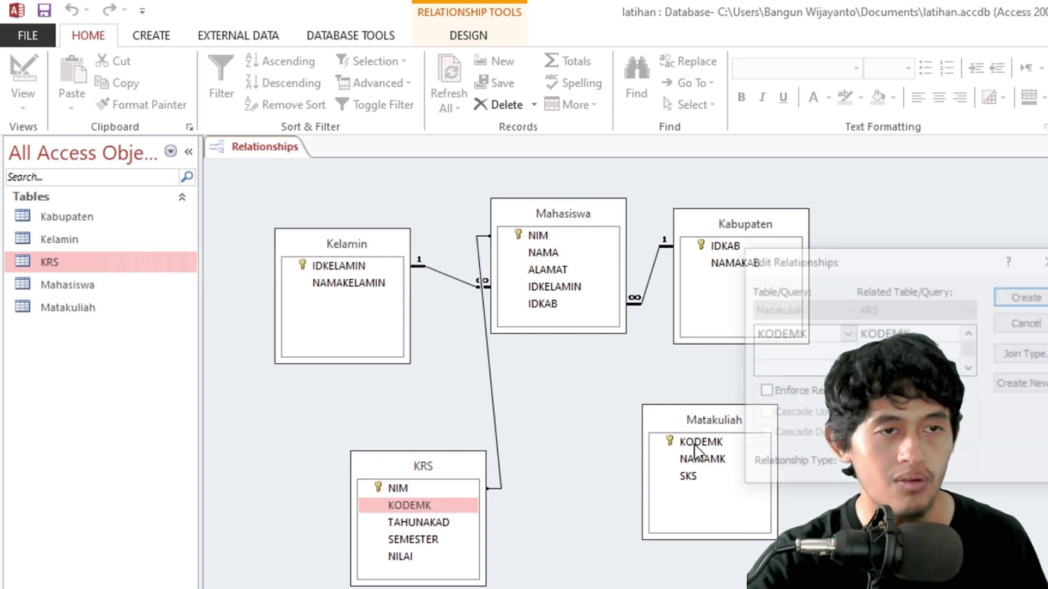
click(1029, 299)
- Rearrange the Mahasiswa, KRS and Matakuliah tables in the diagram, placing KRS below Kelamin and Matakuliah closer to it
drag(449, 471, 474, 437)
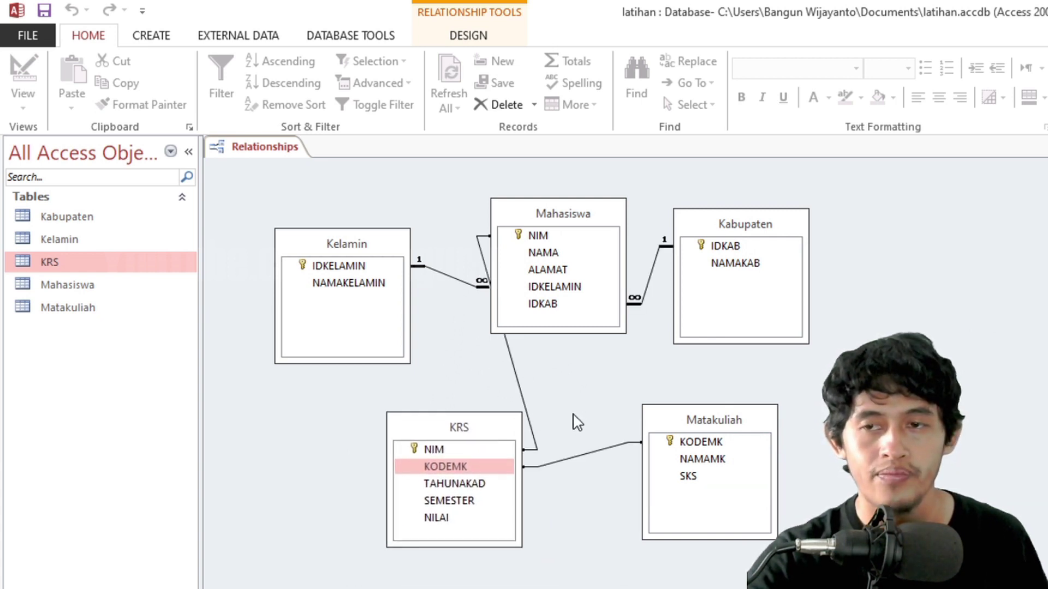
drag(525, 217, 542, 212)
drag(450, 423, 407, 413)
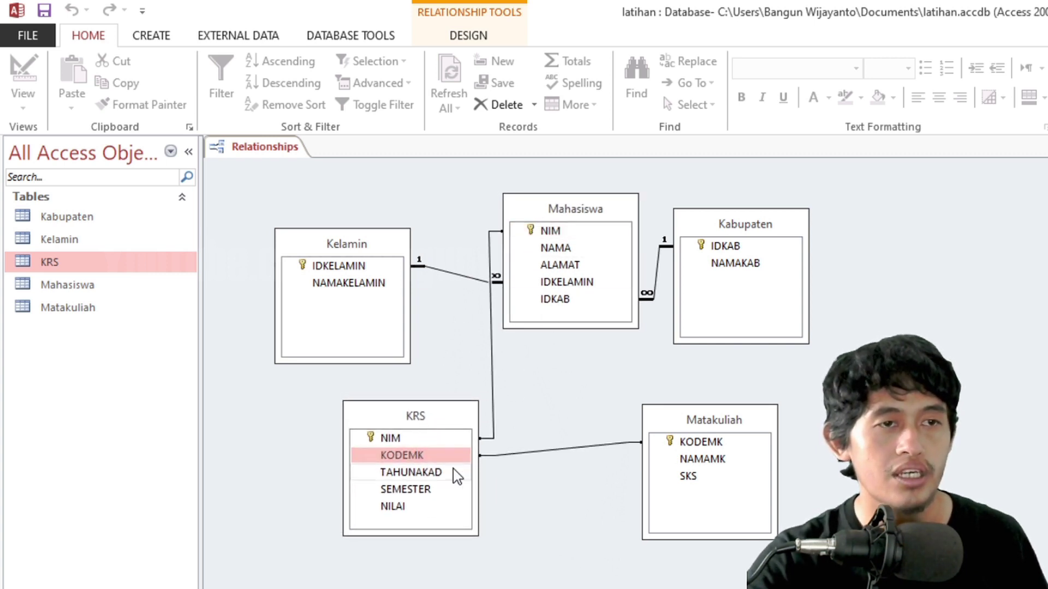
drag(713, 422, 618, 432)
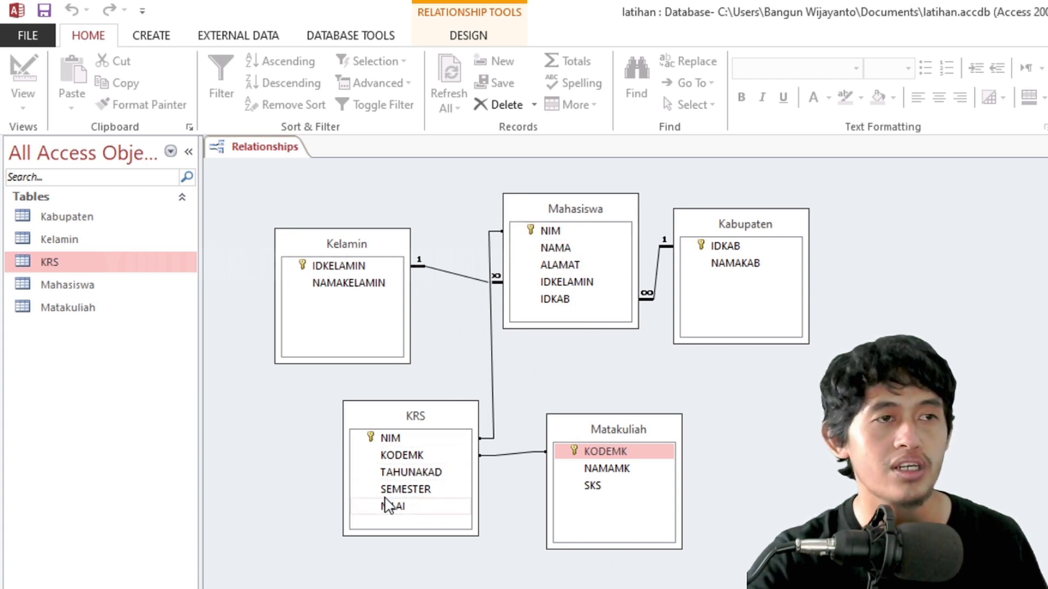
- Add a KRS record with the student's NIM, KODEMK UNO101, TAHUNAKAD 2020/2021, SEMESTER 1 and NILAI E
double_click(84, 262)
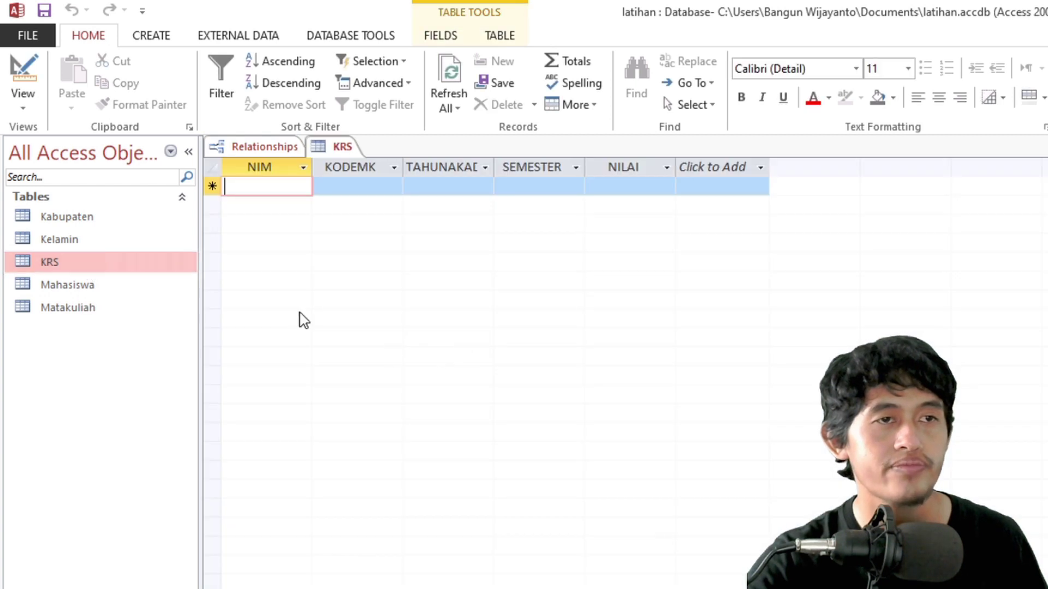
text(H1)
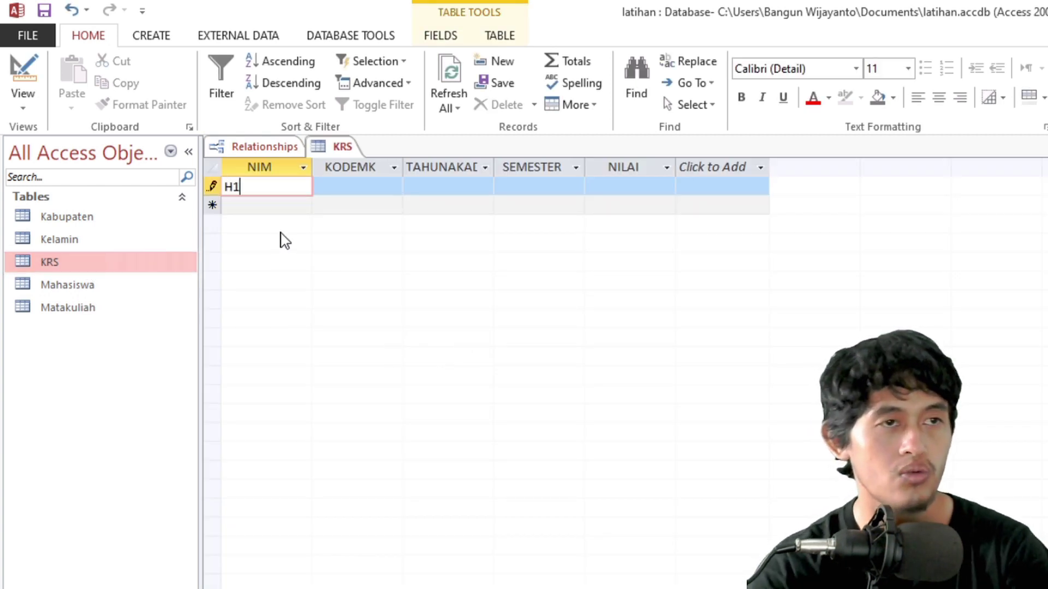
text(A001001)
key(Tab)
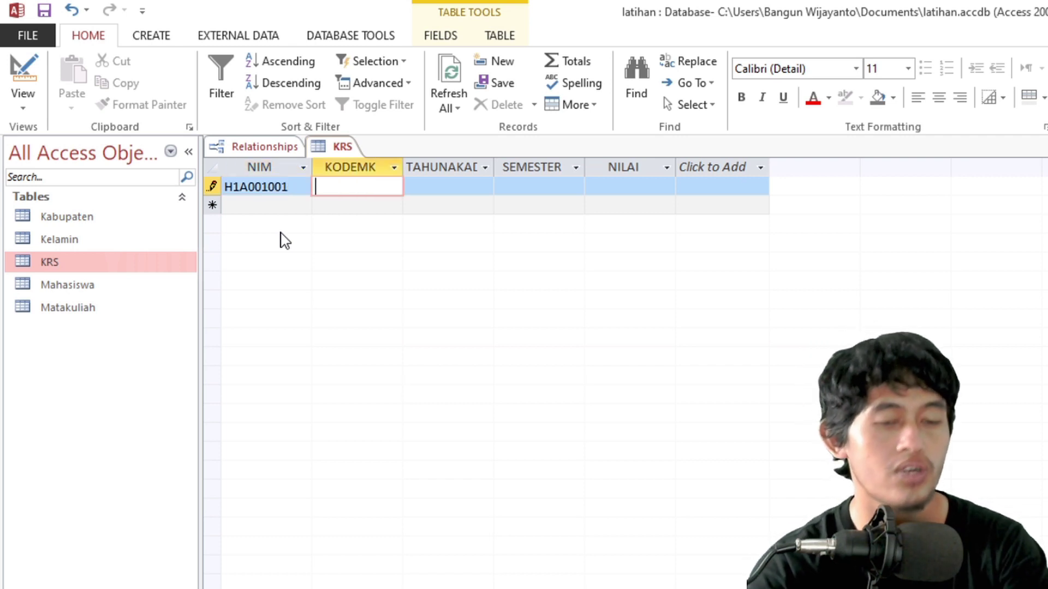
text(UNO101)
key(Tab)
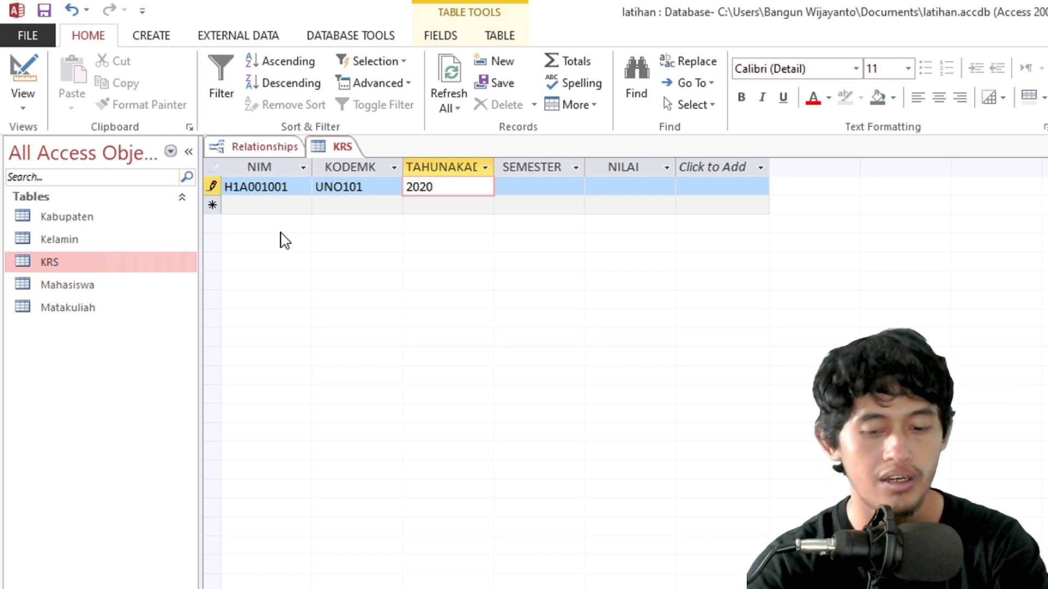
text(2020/2021)
key(Tab)
key(Tab)
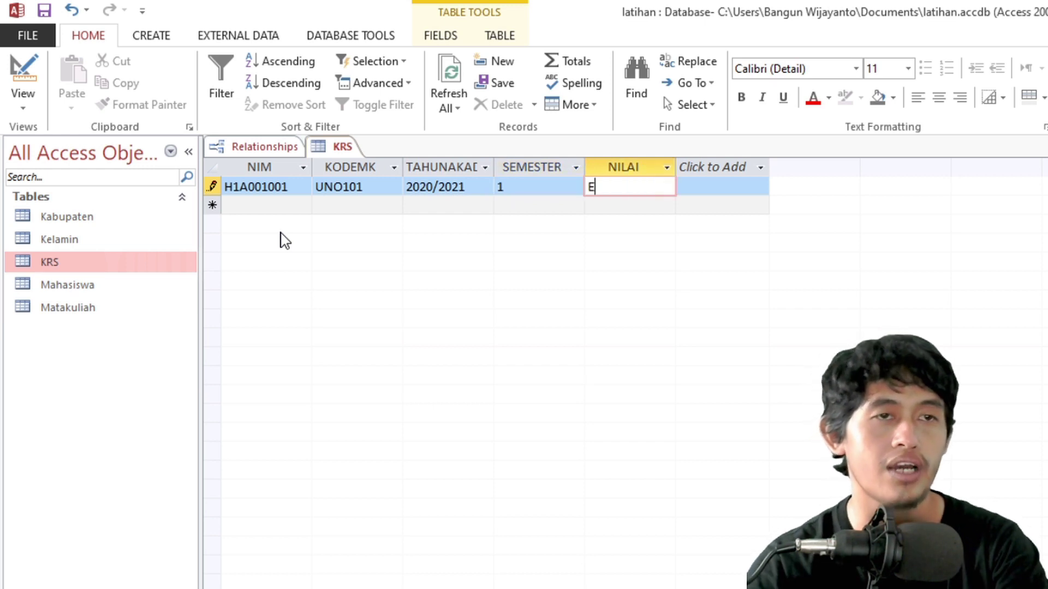
text(E)
key(Down)
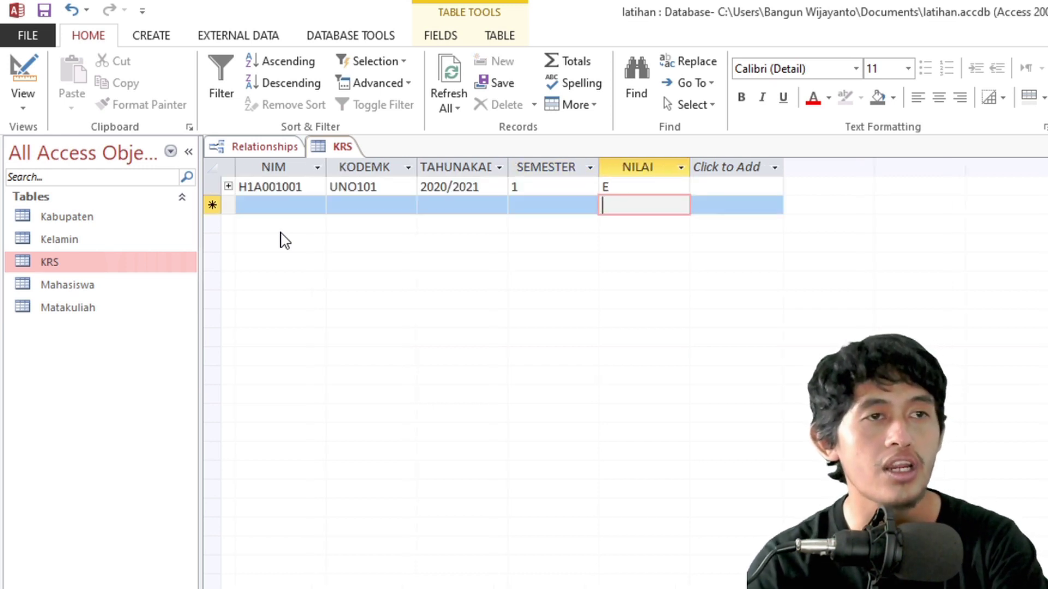
- Fill in a second KRS record for the same student with KODEMK UNO102, TAHUNAKAD 2020/2021 and SEMESTER 1
key(shift+Tab)
key(shift+Tab)
key(shift+Tab)
key(shift+Tab)
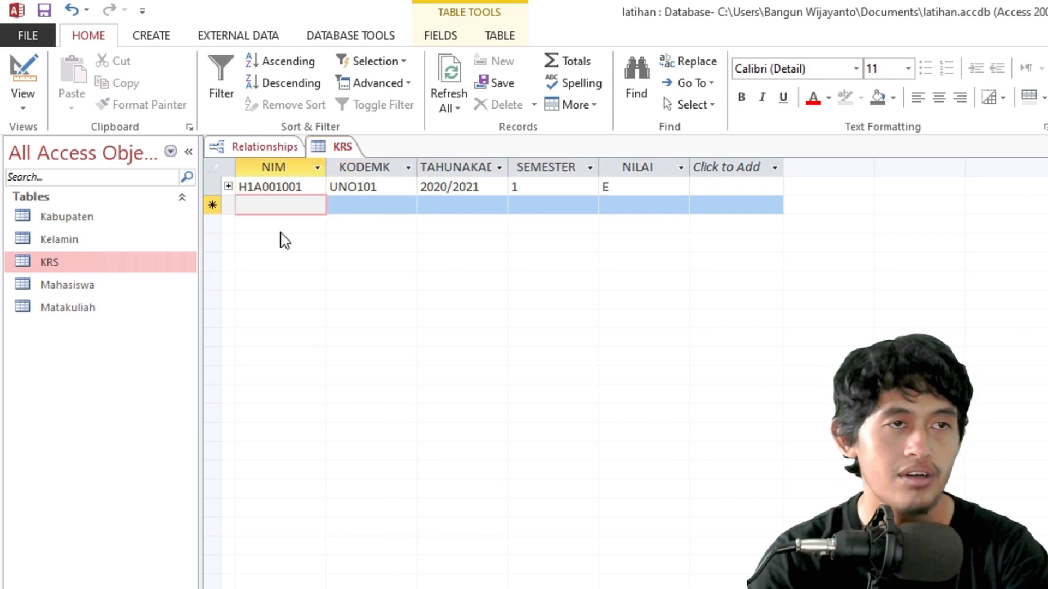
text(H1A001001)
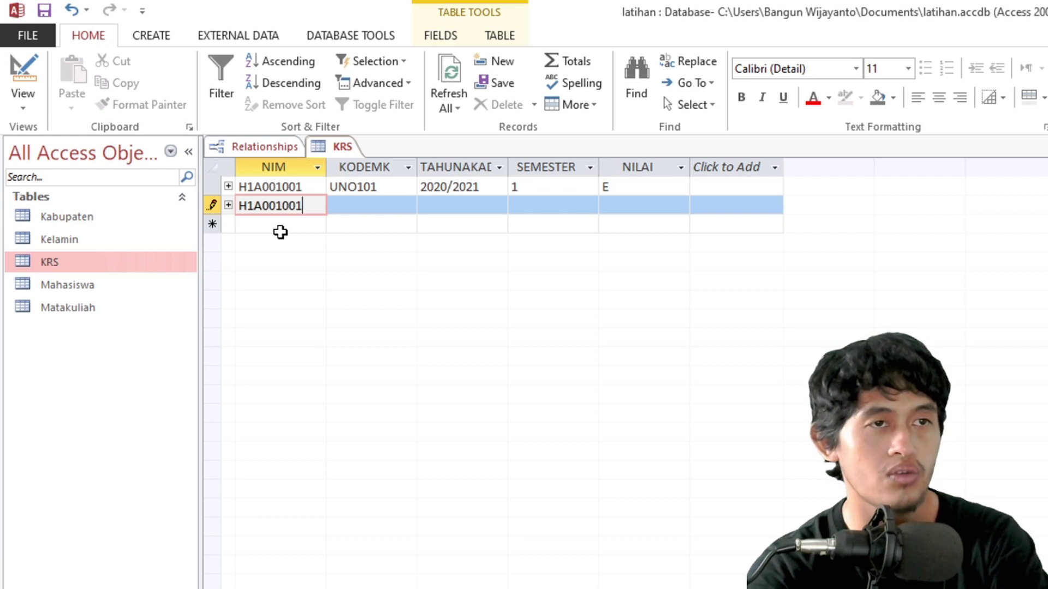
key(Tab)
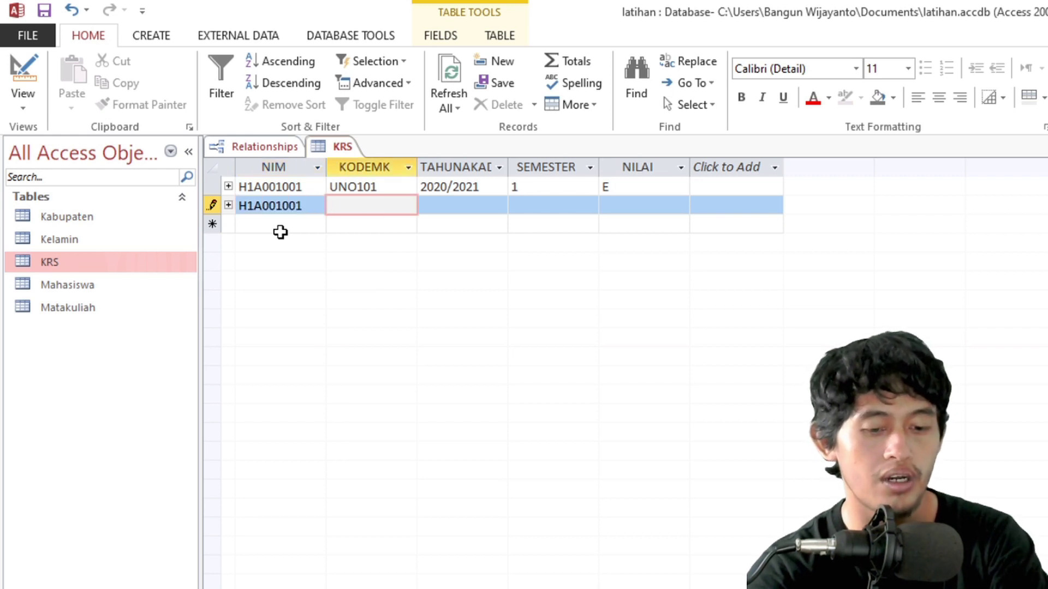
text(UNO102)
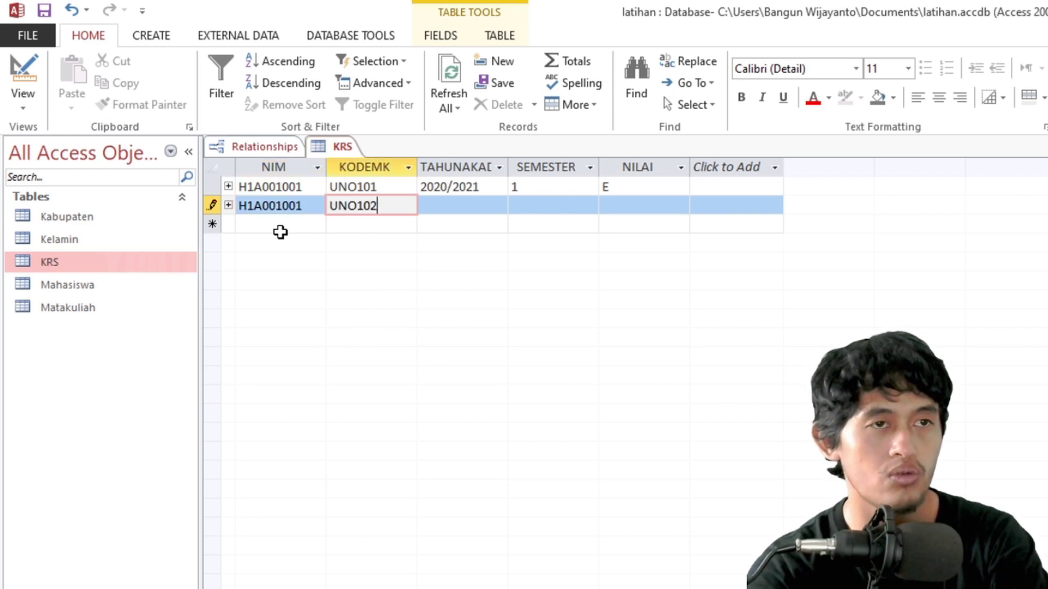
key(Tab)
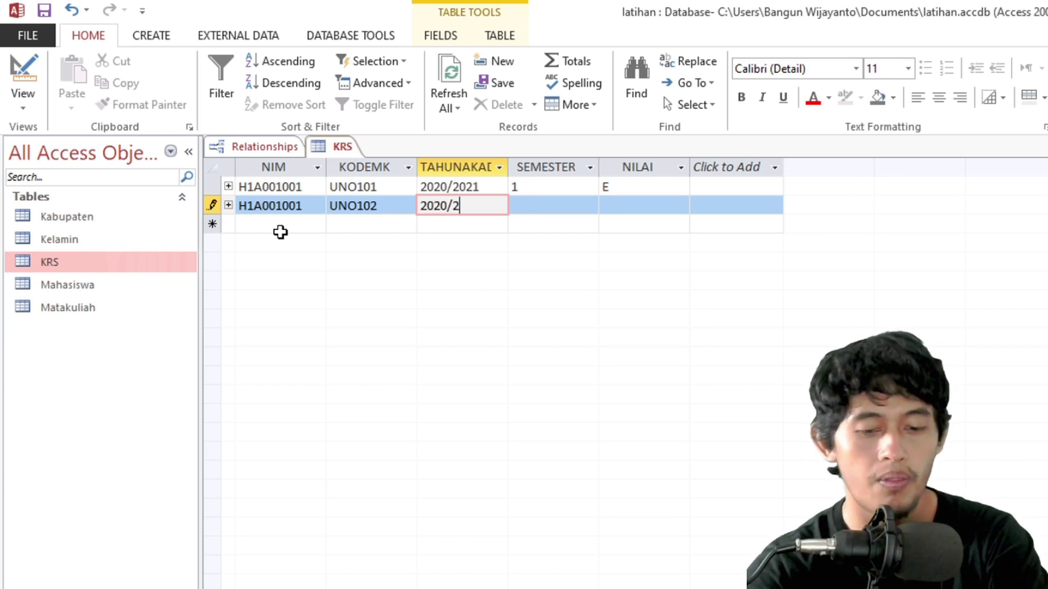
key(Tab)
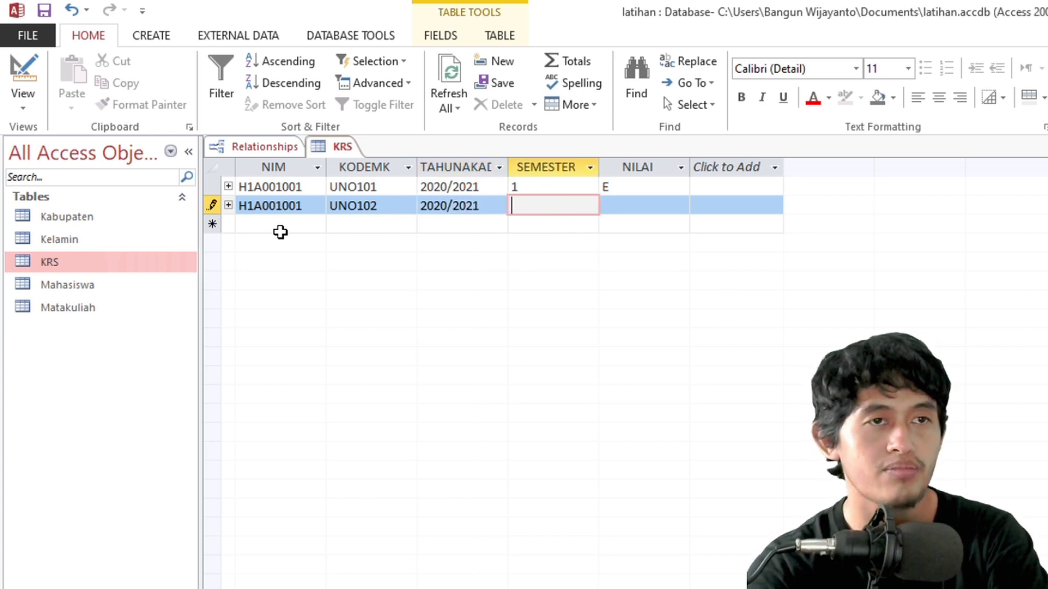
key(Tab)
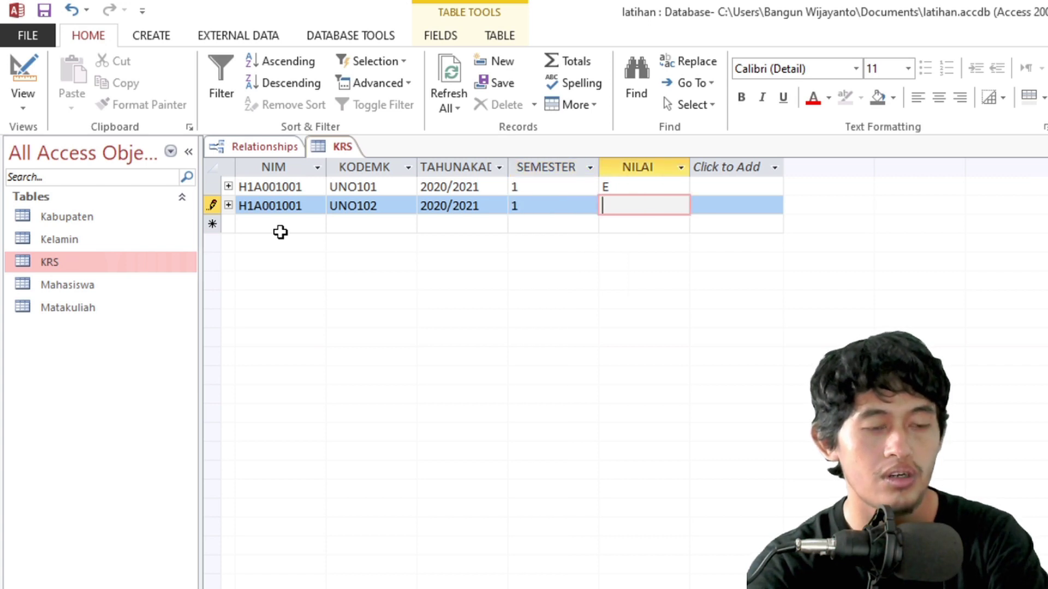
- Try to save the second KRS record with NILAI A, then discard the unsaved record
click(280, 231)
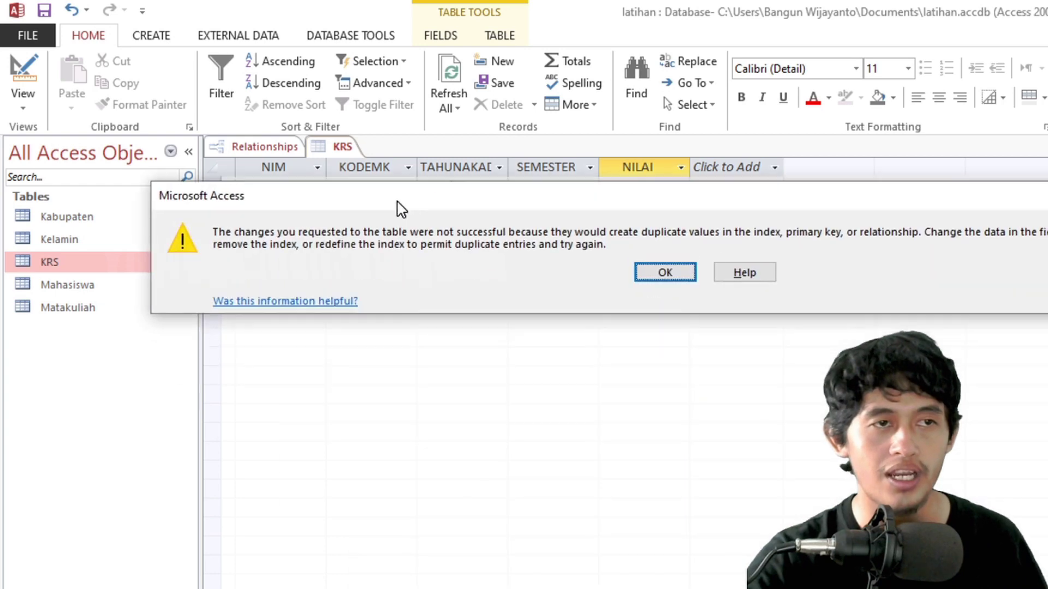
drag(614, 484, 398, 210)
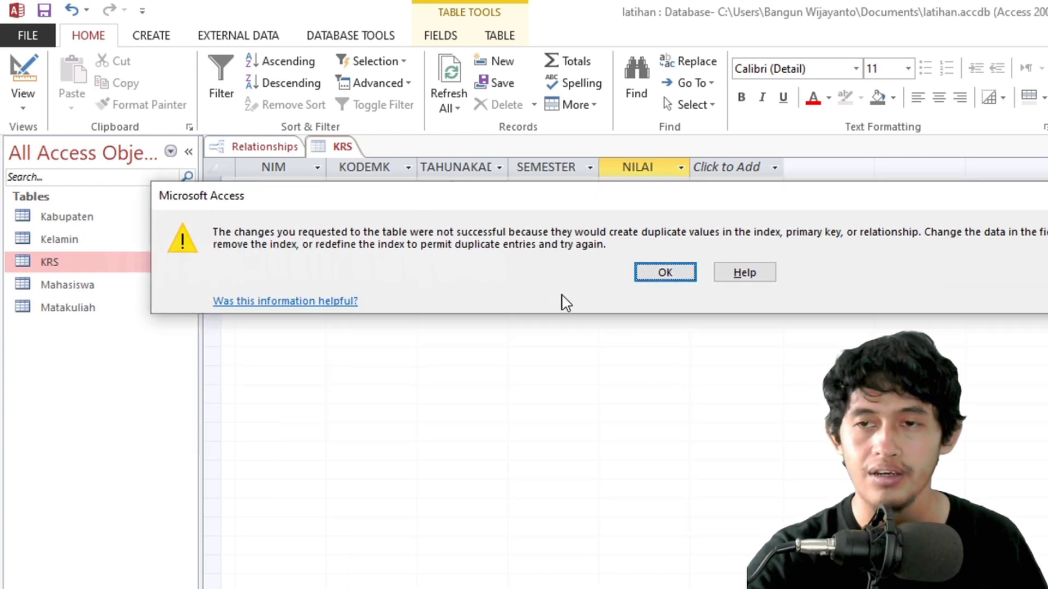
click(643, 276)
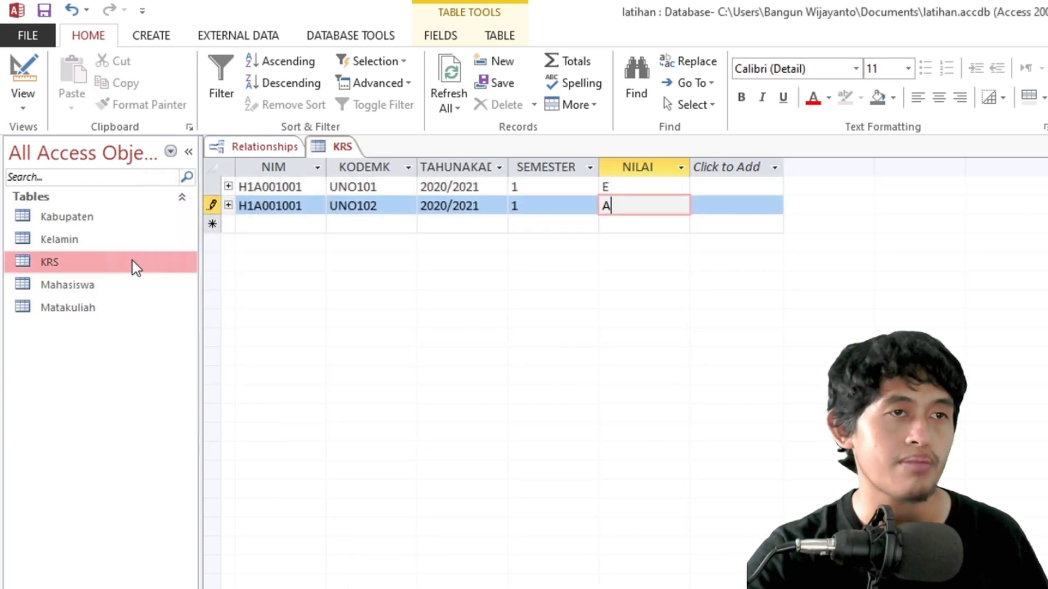
click(282, 206)
key(Escape)
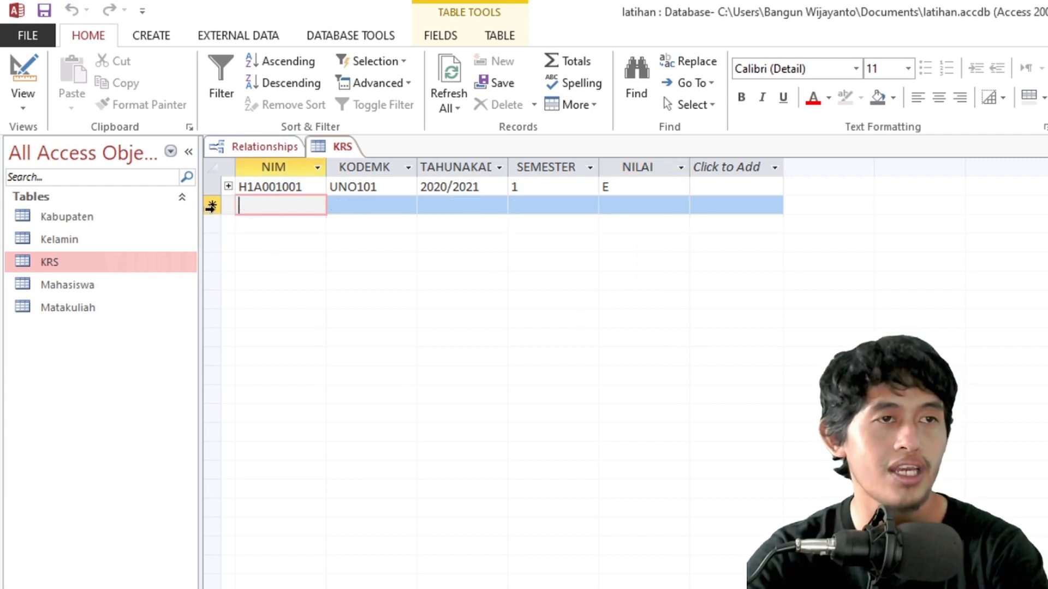
- Examine the NIM primary key in the KRS table's design, and check the KODEMK value in its records
right_click(104, 262)
click(137, 294)
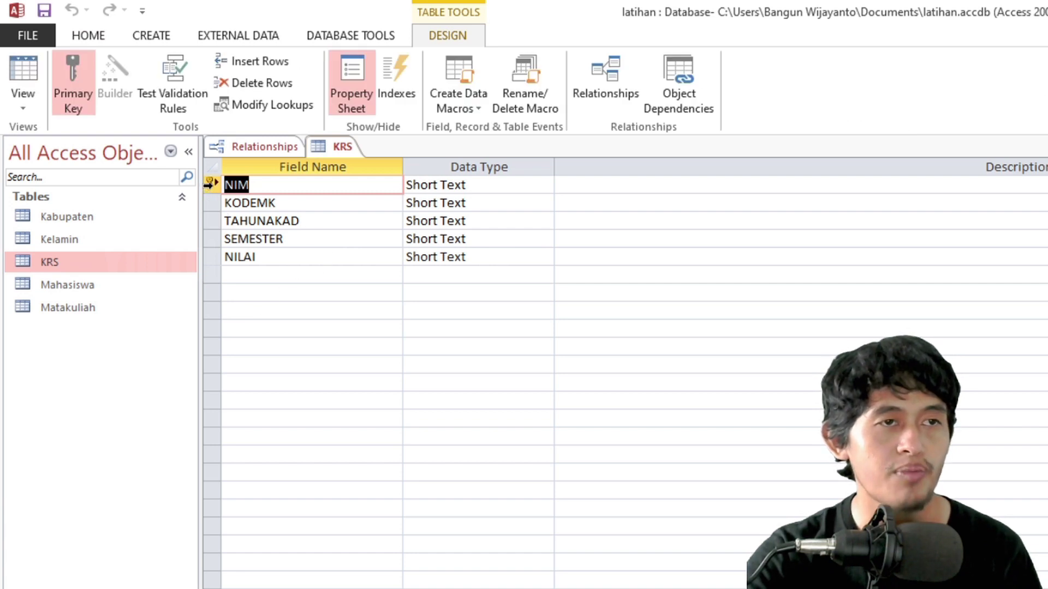
click(208, 187)
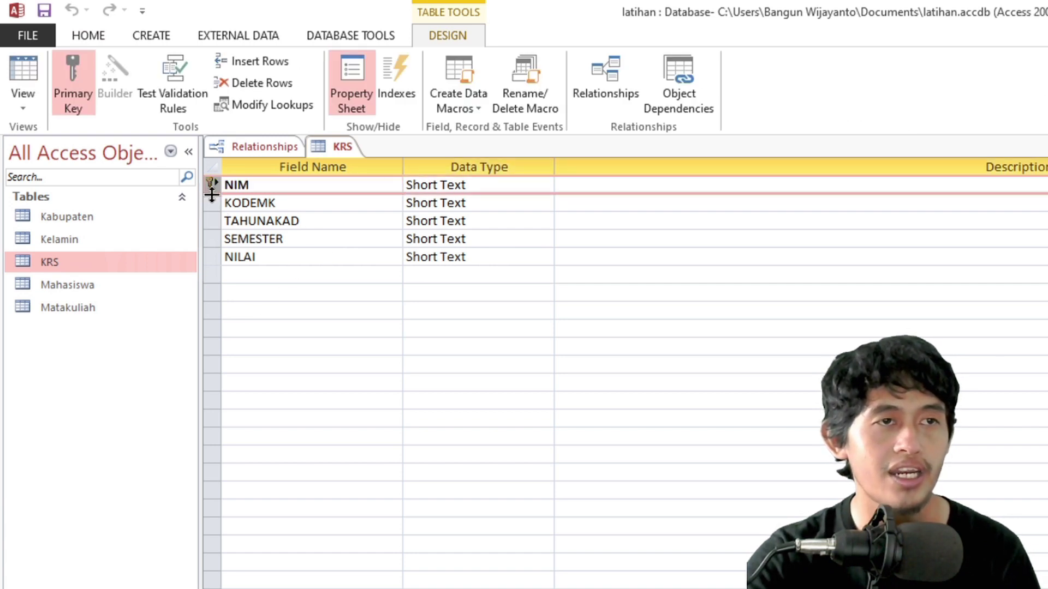
double_click(93, 263)
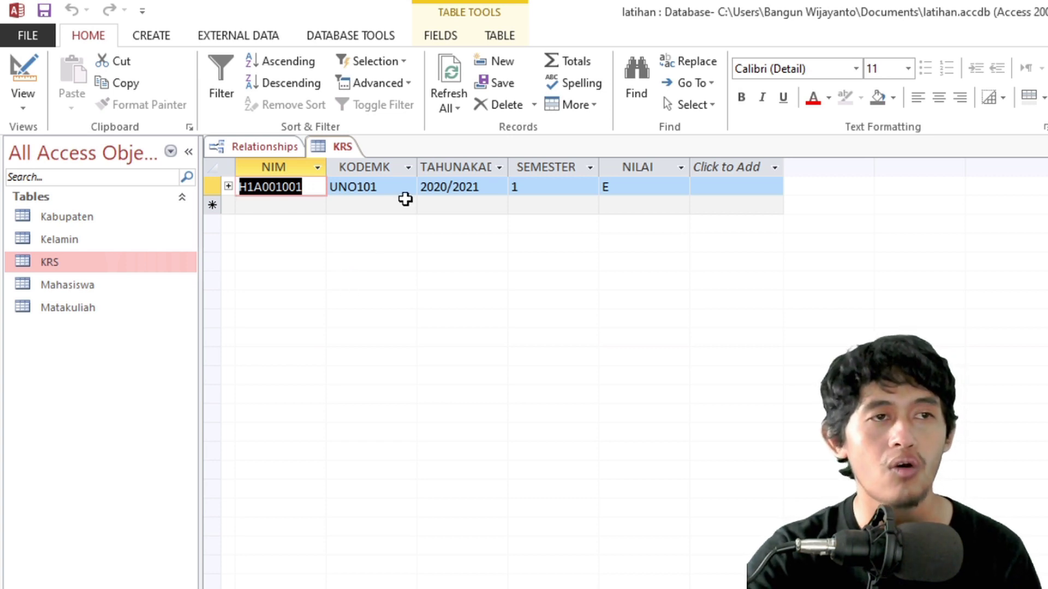
click(387, 195)
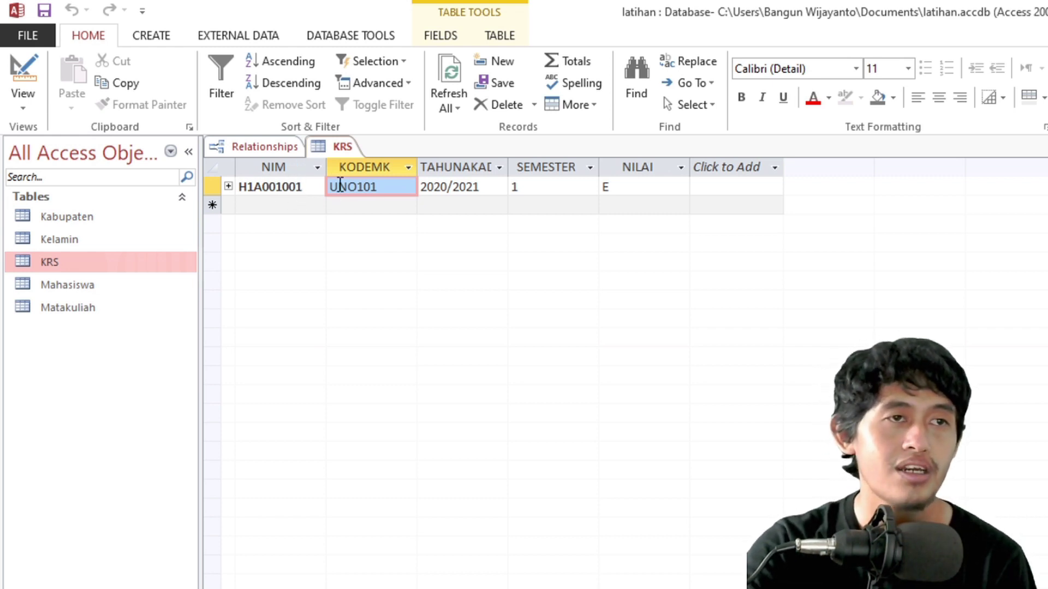
- Open the KRS table in Design View
right_click(137, 260)
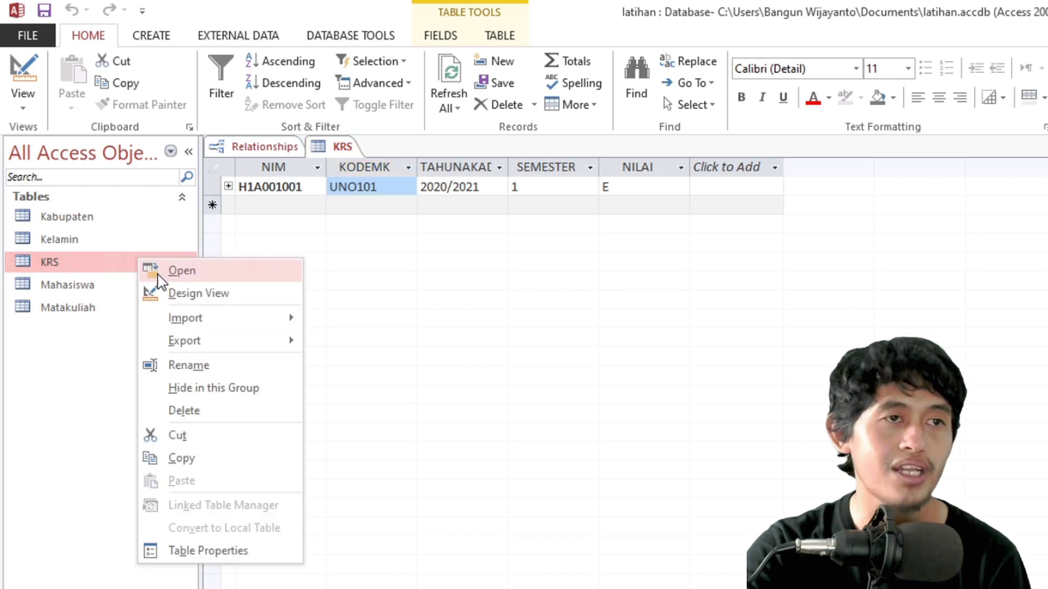
click(323, 227)
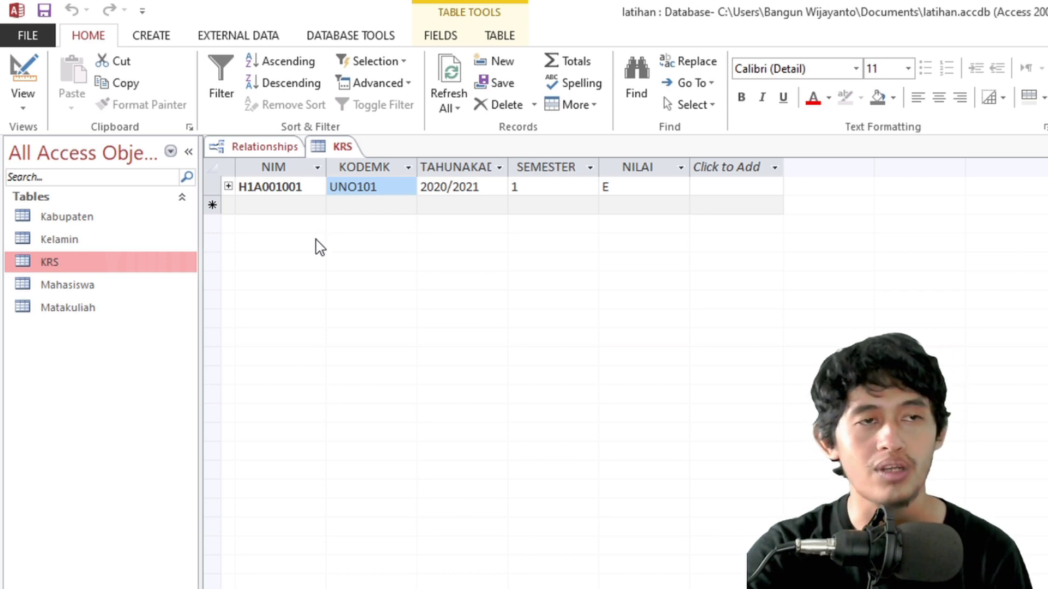
right_click(135, 267)
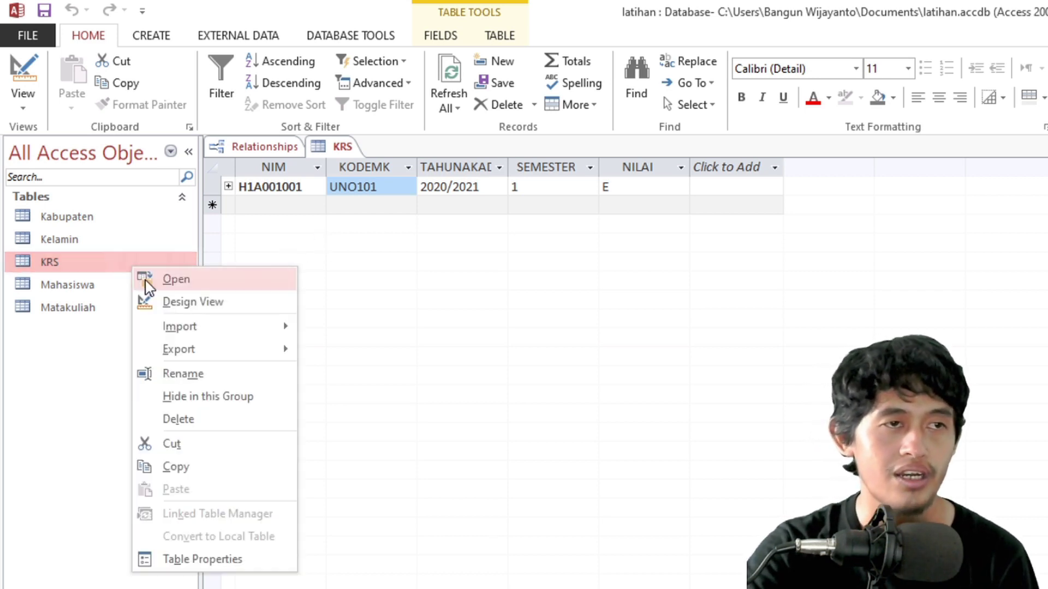
click(155, 300)
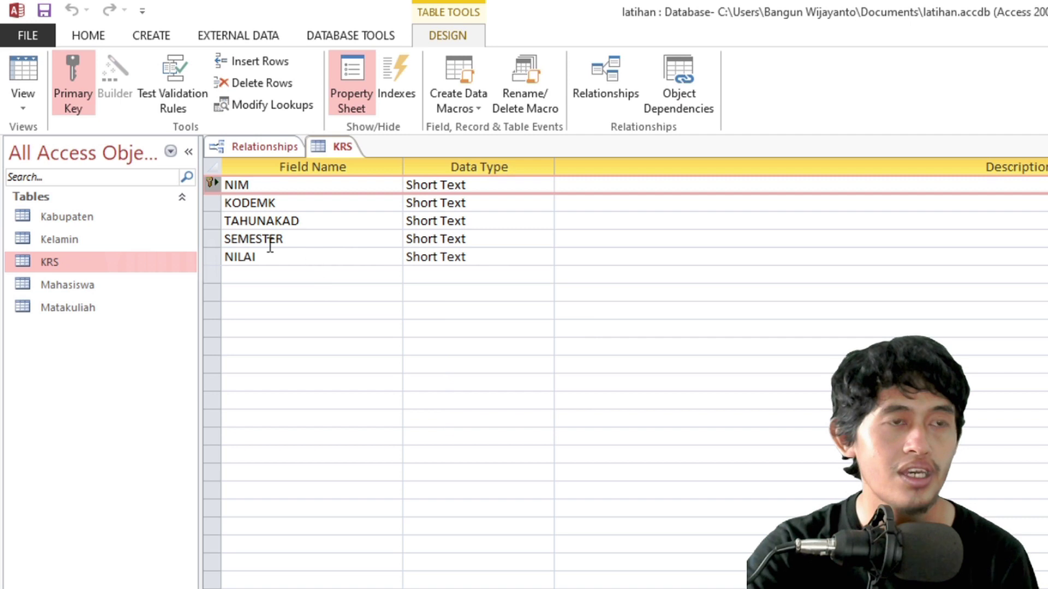
- Try to make NIM and KODEMK the joint primary key of the KRS table
click(212, 204)
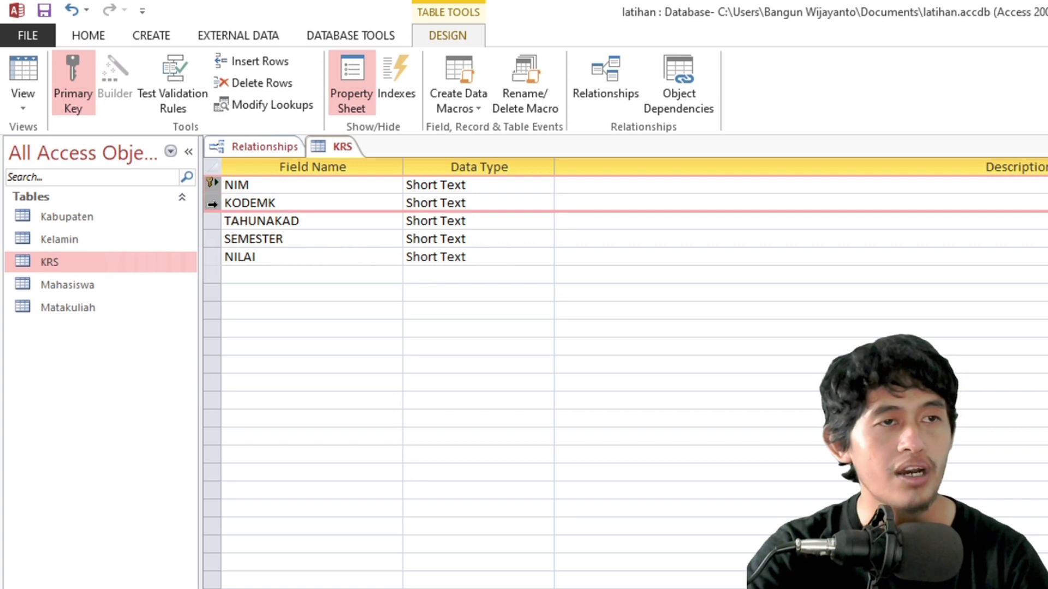
right_click(211, 205)
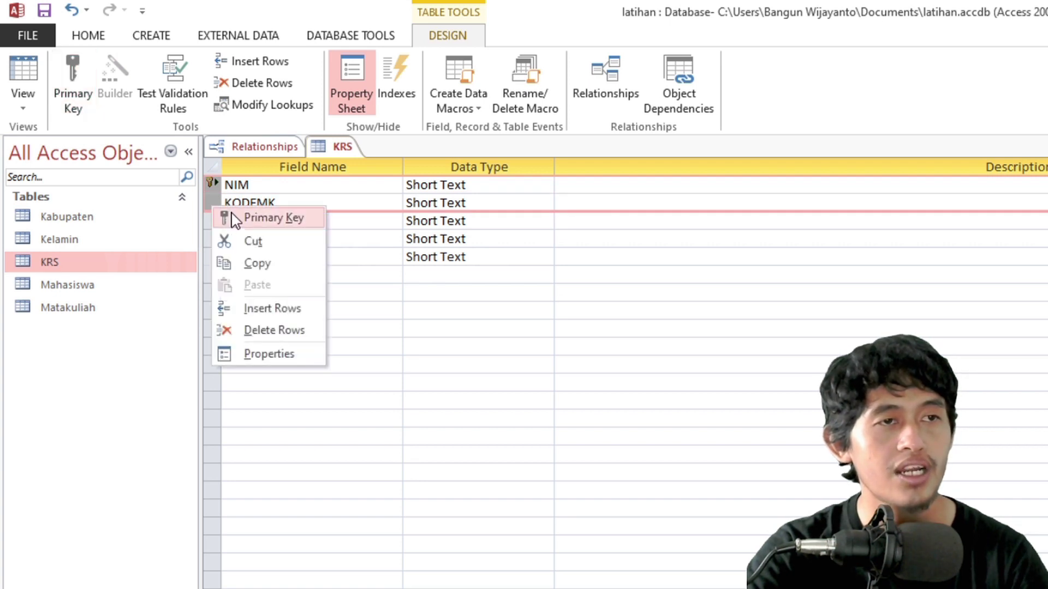
click(223, 216)
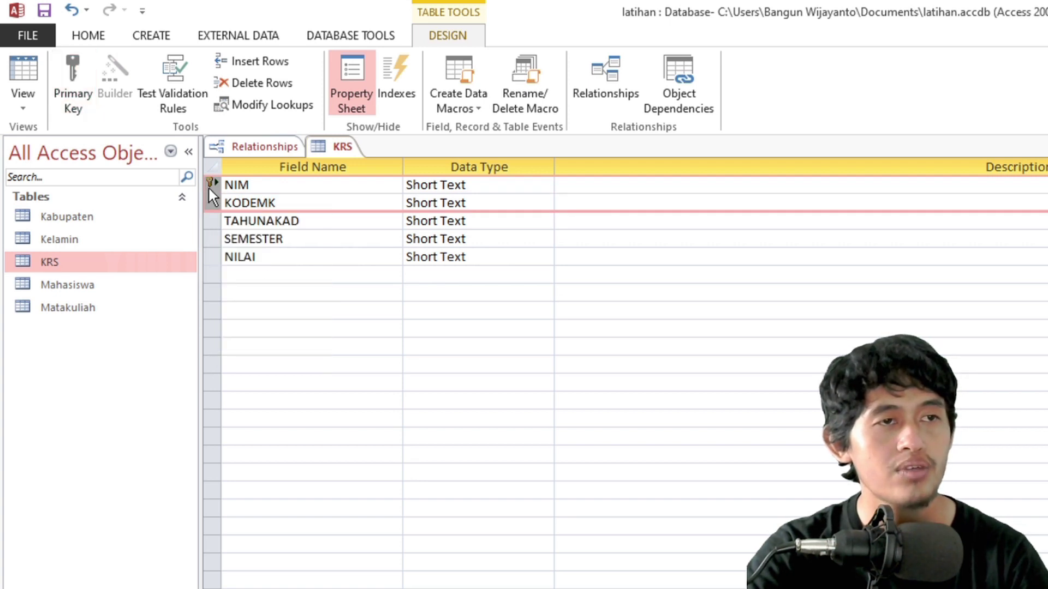
click(257, 184)
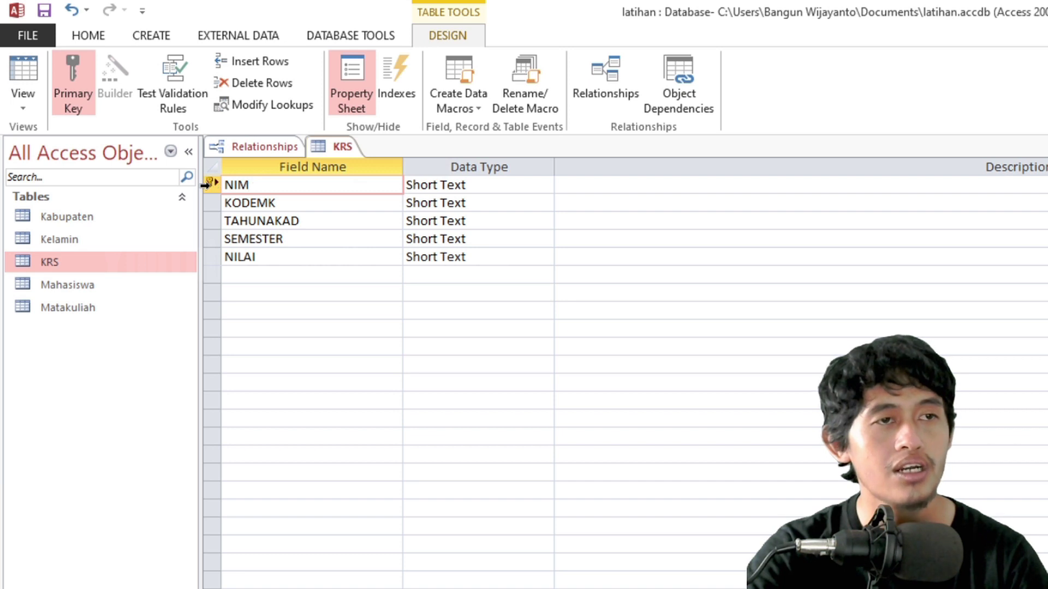
- Set NIM and KODEMK together as the composite primary key of the KRS table and save the design
click(206, 186)
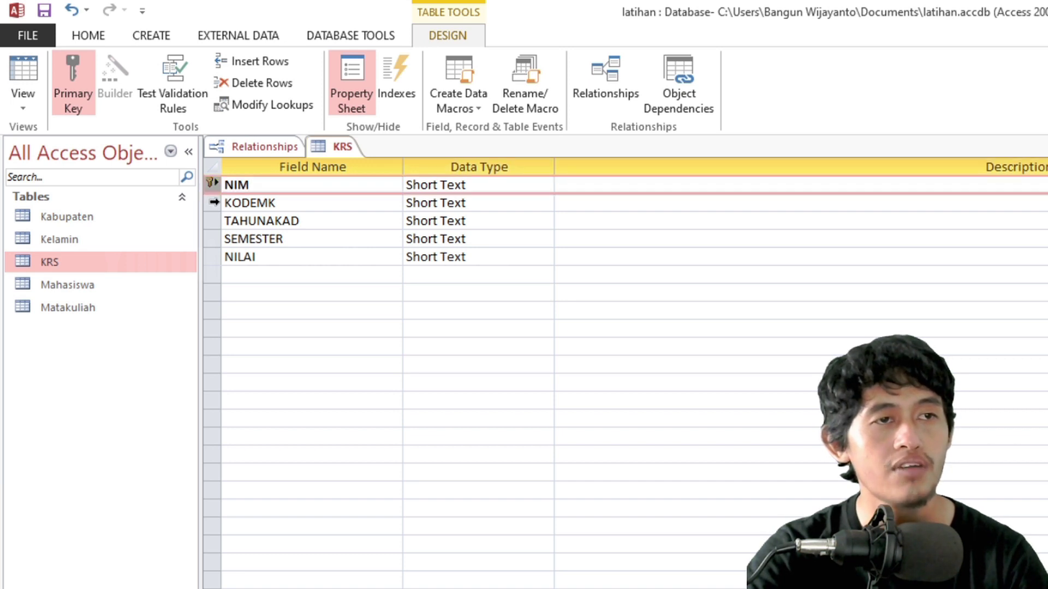
click(212, 203)
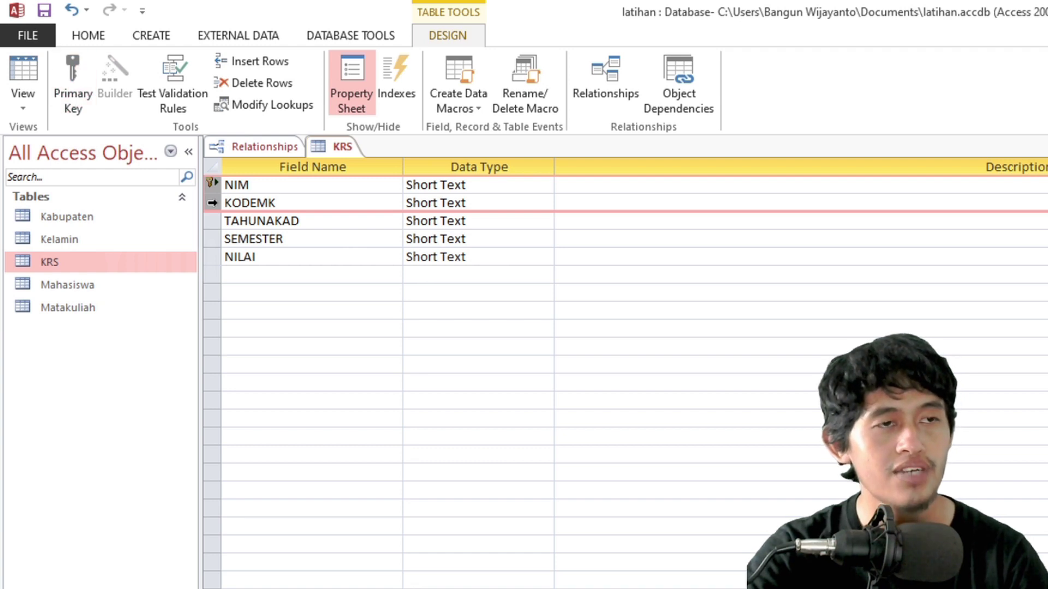
right_click(212, 203)
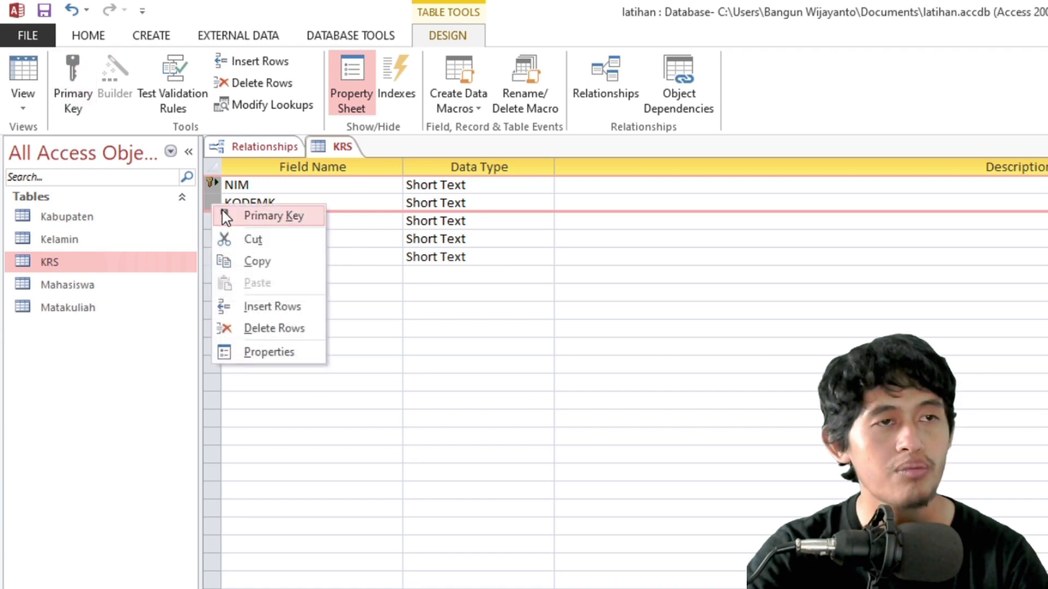
click(226, 217)
click(300, 329)
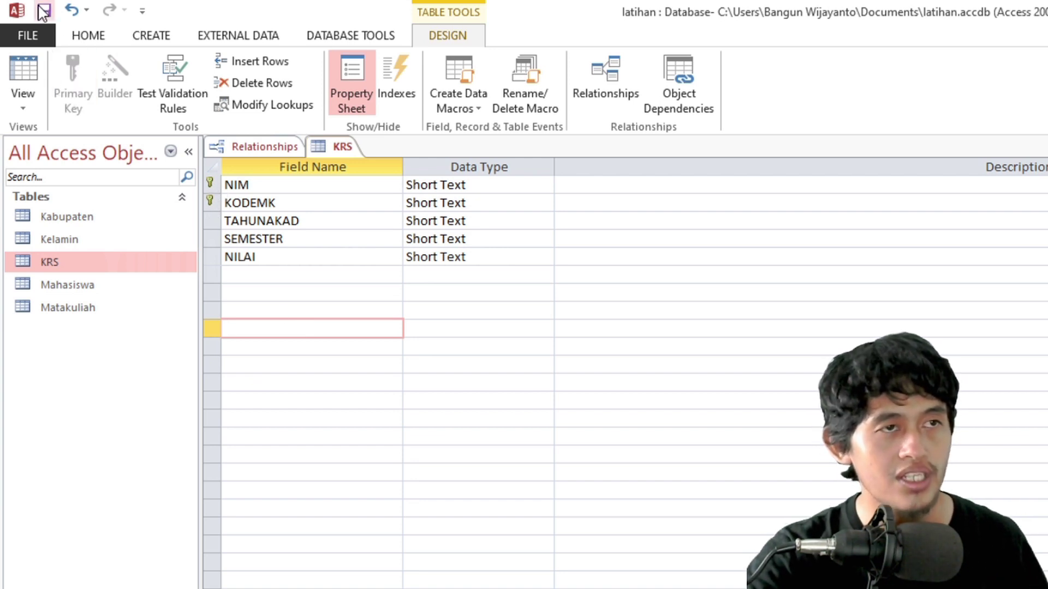
click(116, 268)
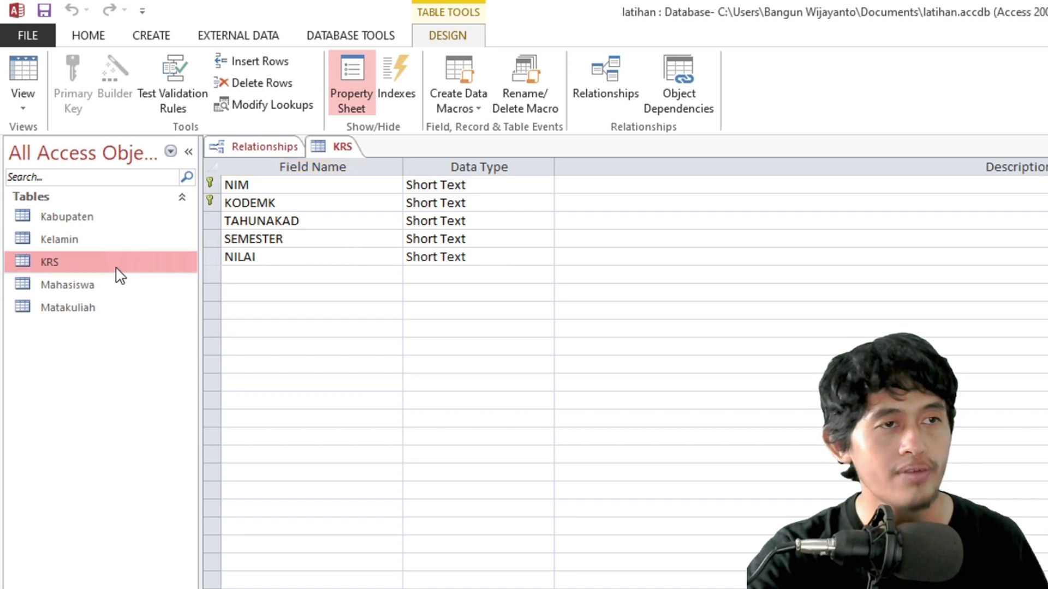
- Open the KRS records and copy the student's NIM from the first record into a new one
double_click(120, 275)
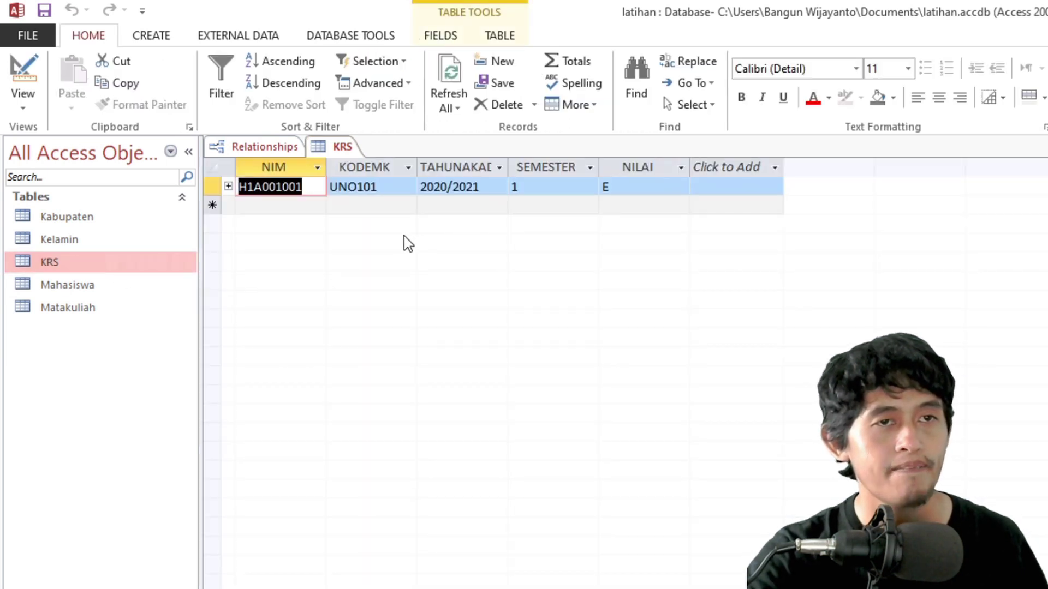
key(Down)
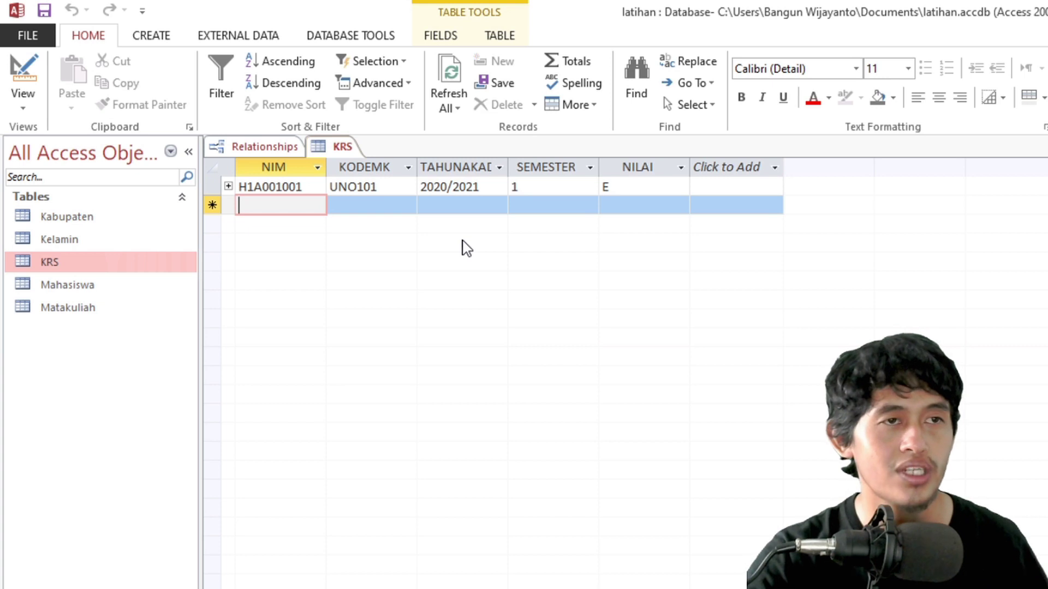
double_click(289, 186)
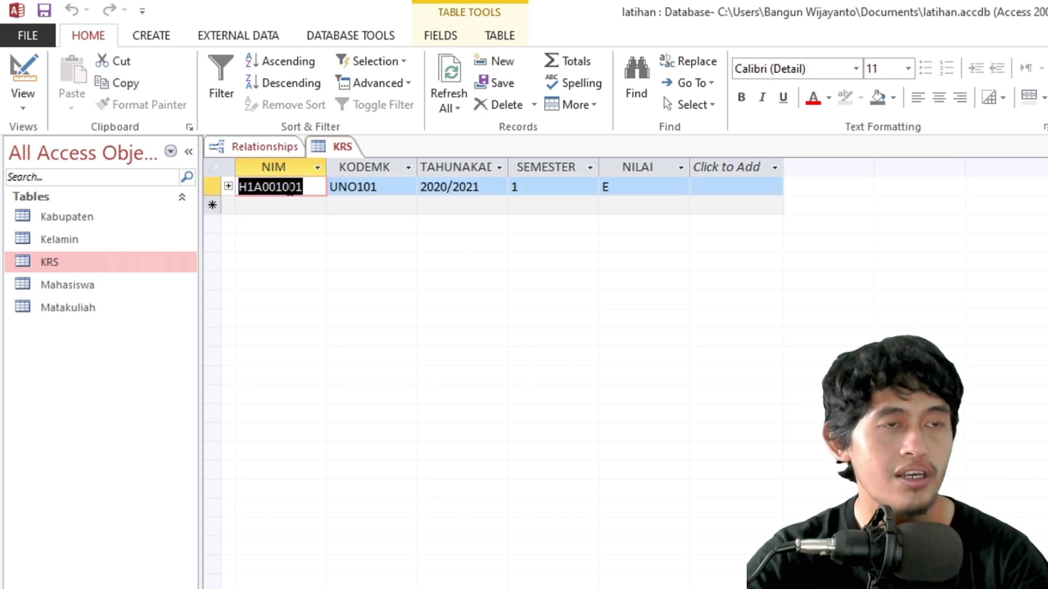
key(ctrl+c)
key(Down)
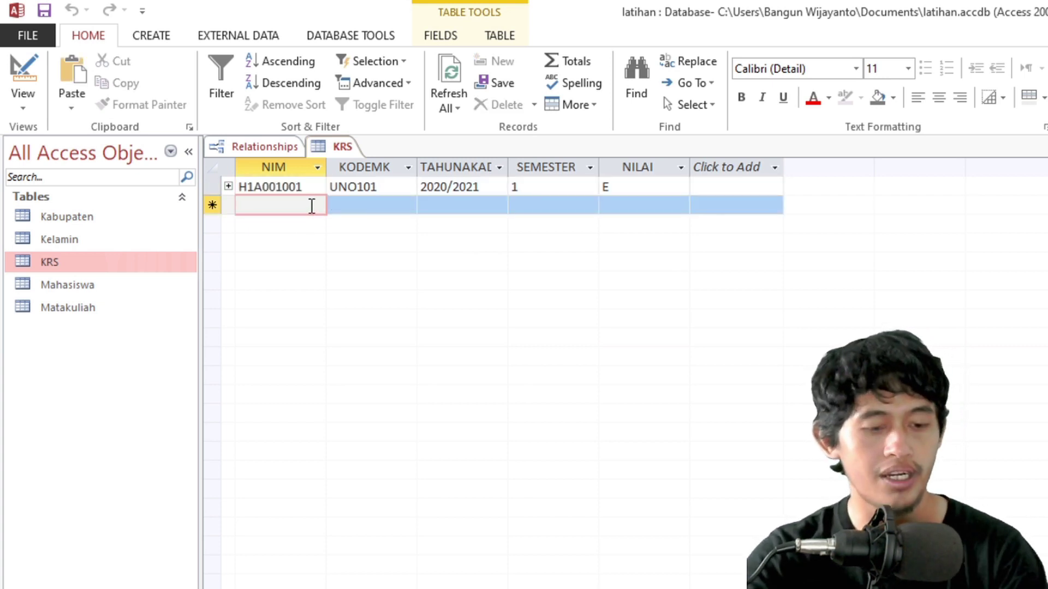
key(ctrl+v)
click(361, 190)
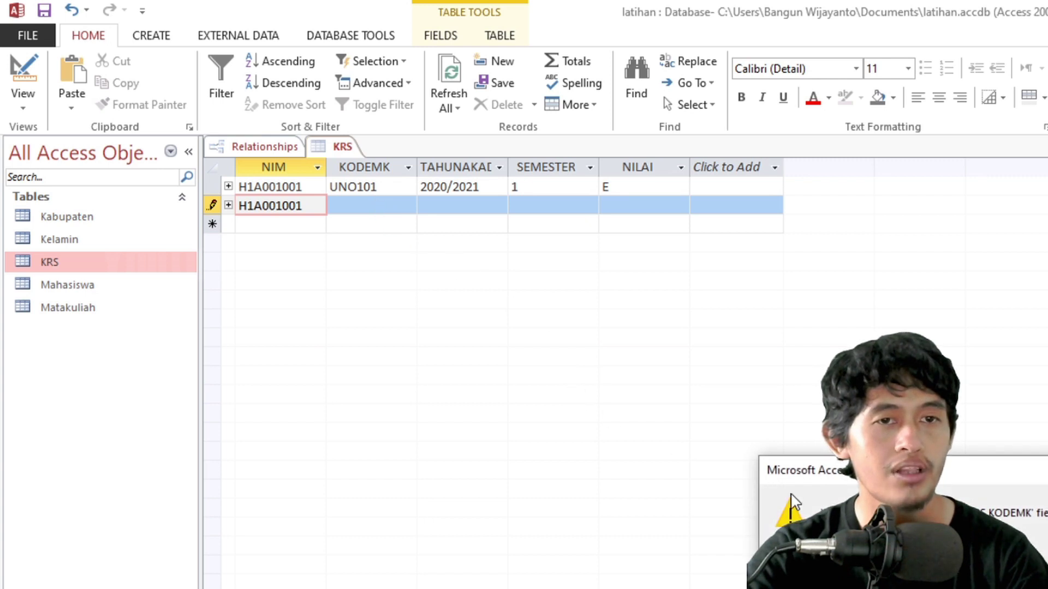
key(Return)
- Complete the second KRS record with KODEMK UNO102, TAHUNAKAD 2020/2021, SEMESTER 1 and NILAI A, and save it
click(410, 207)
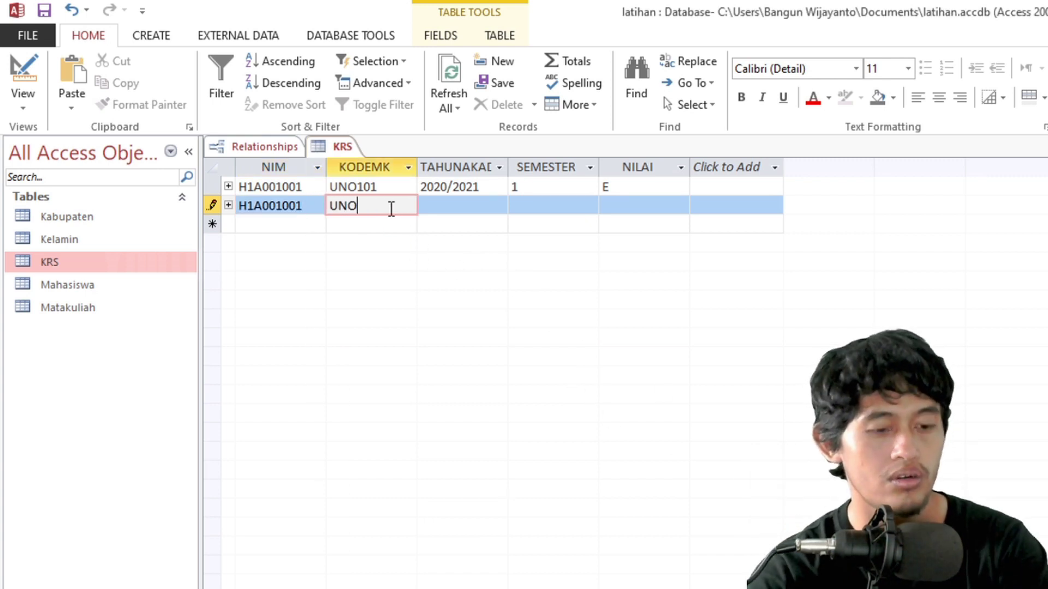
key(Tab)
text(2020)
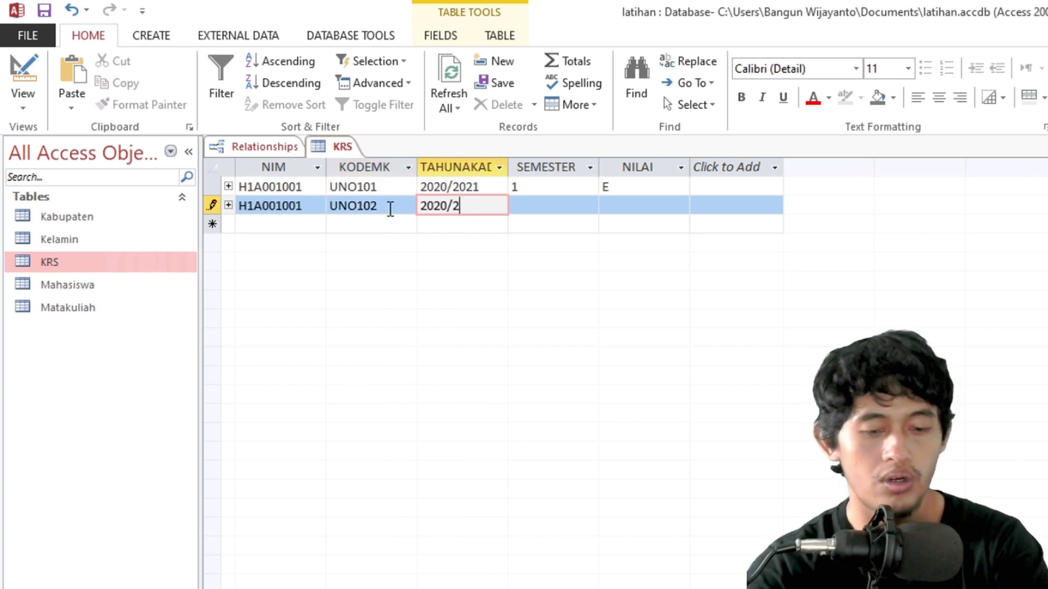
text(/2021)
key(Tab)
text(1)
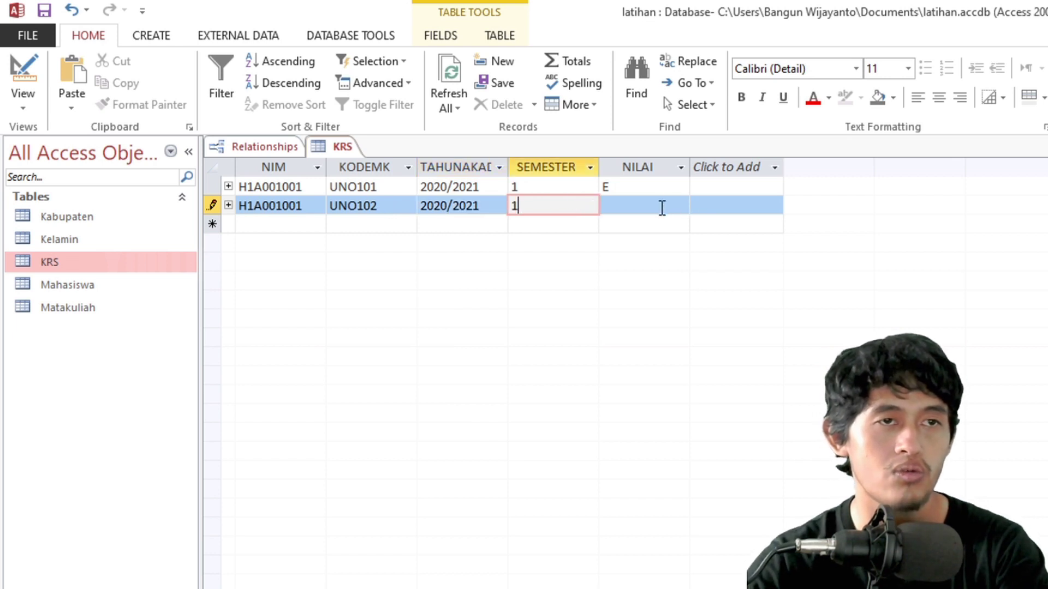
key(Tab)
text(A)
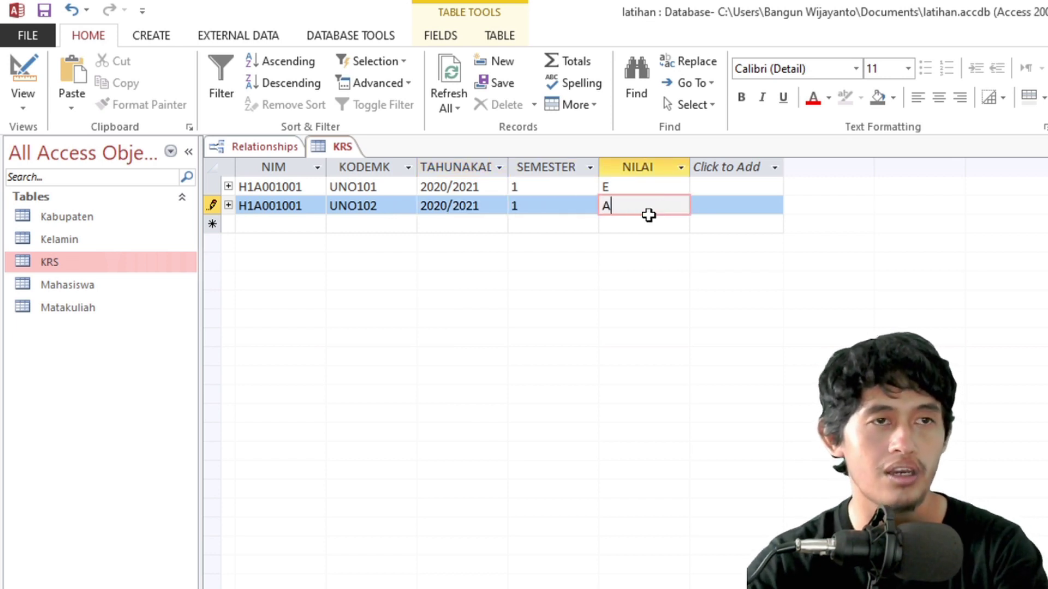
click(648, 216)
key(Up)
- Compare the NIM and KODEMK combinations of the two KRS records
key(Down)
key(Up)
key(Down)
key(Up)
key(Up)
key(Down)
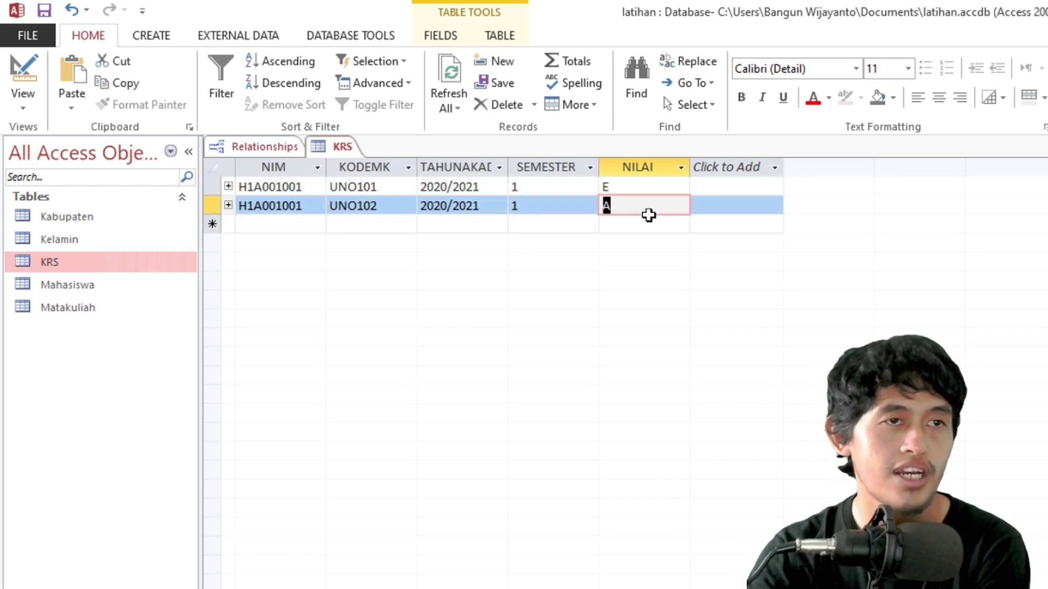
key(Down)
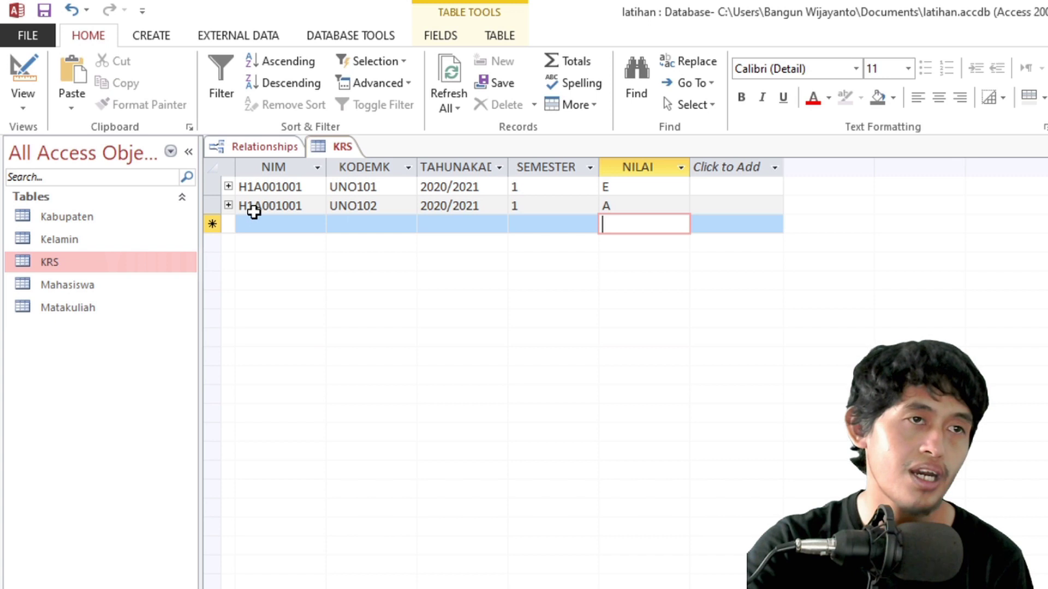
click(343, 206)
click(272, 189)
click(365, 188)
click(289, 206)
click(381, 206)
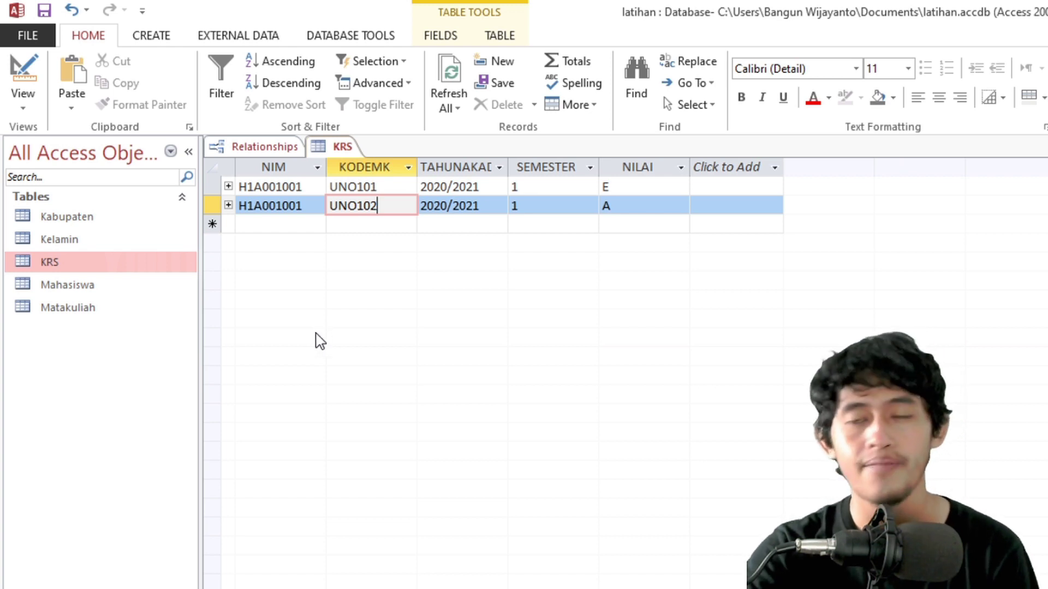
- Fill in a third KRS record for the same student with KODEMK UNO101, TAHUNAKAD 2020/2021, SEMESTER 2 and NILAI C
key(Down)
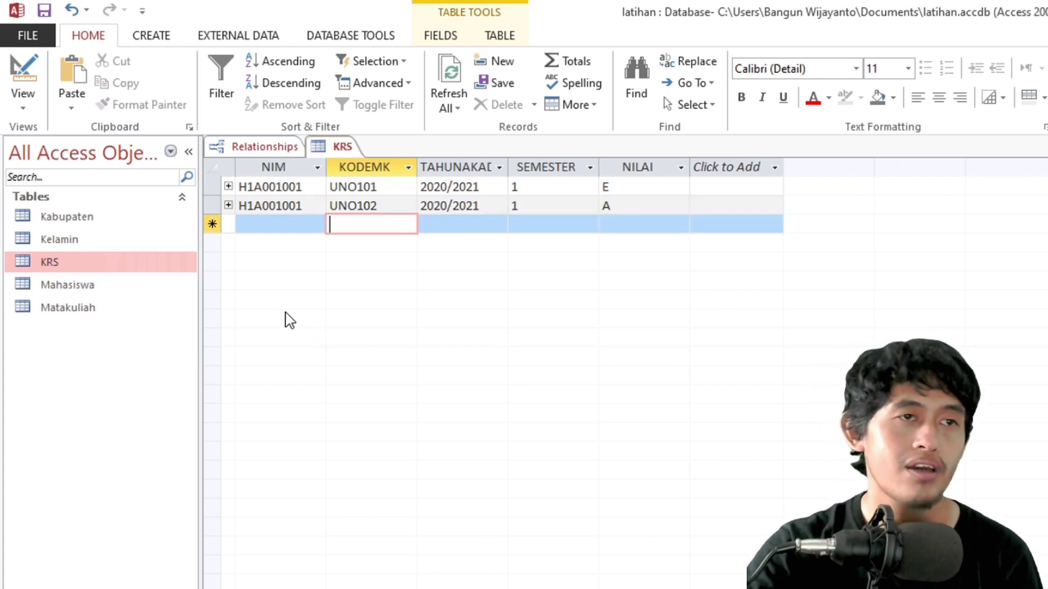
key(shift+Tab)
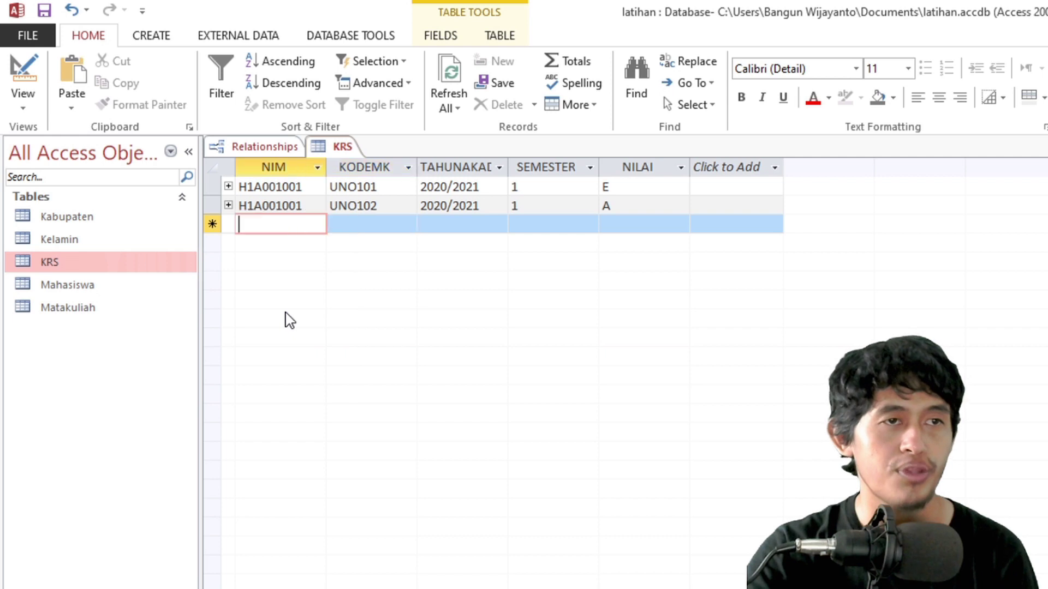
text(H1)
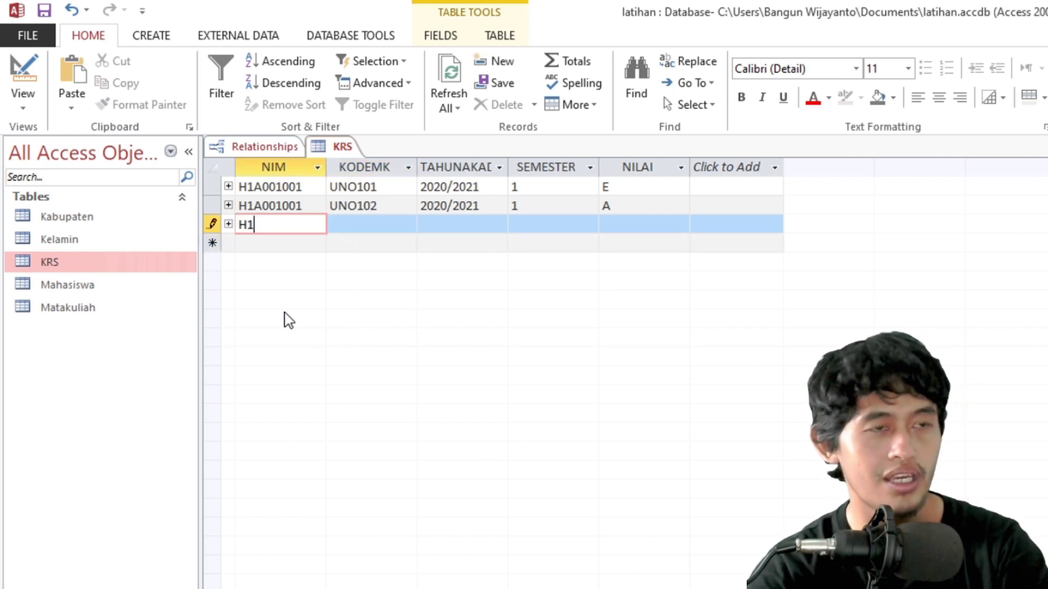
text(A001001)
key(Tab)
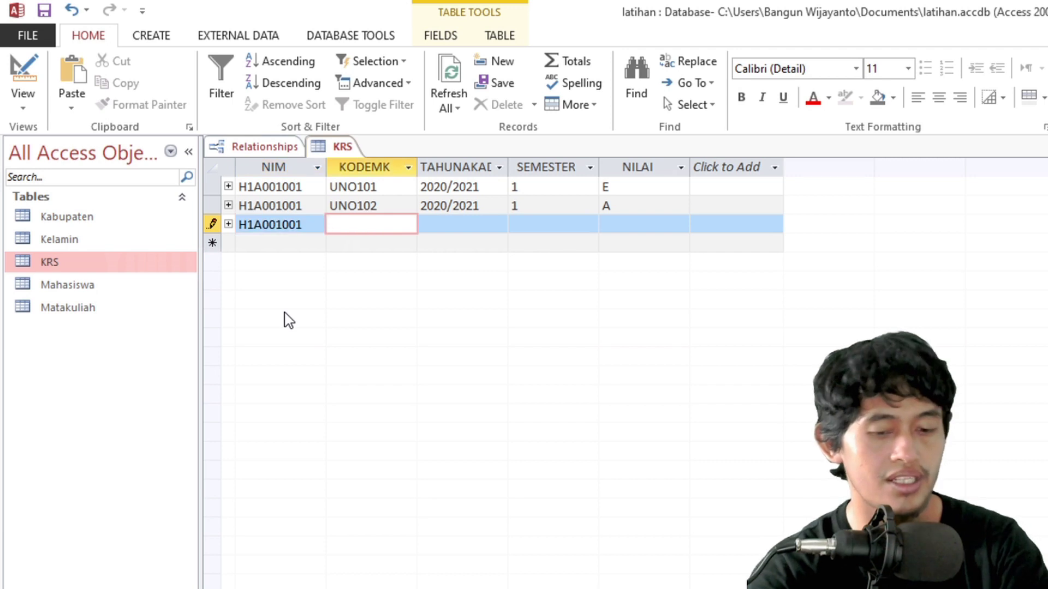
text(UNO101)
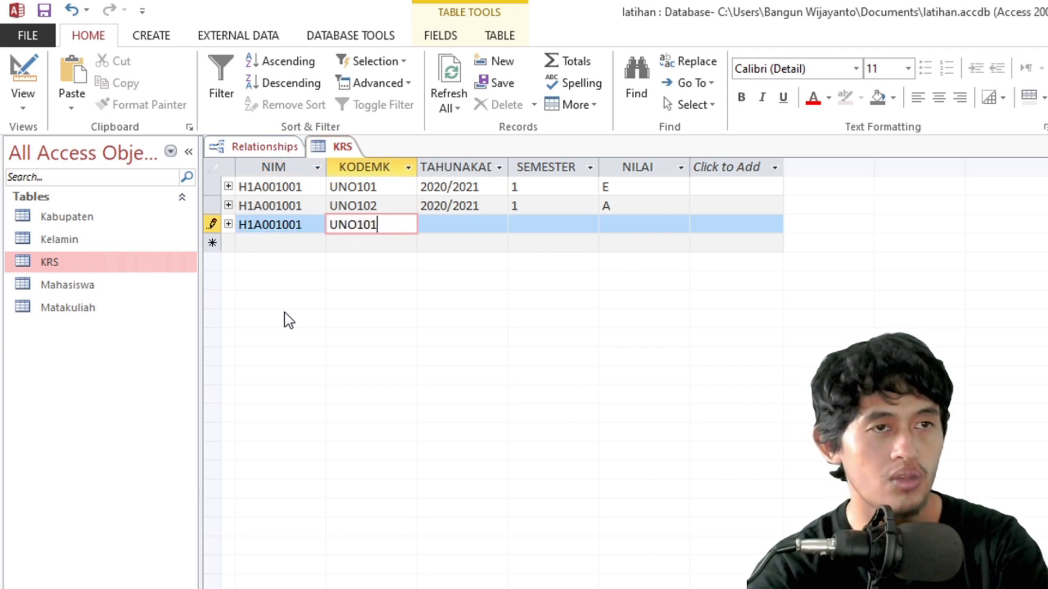
key(Tab)
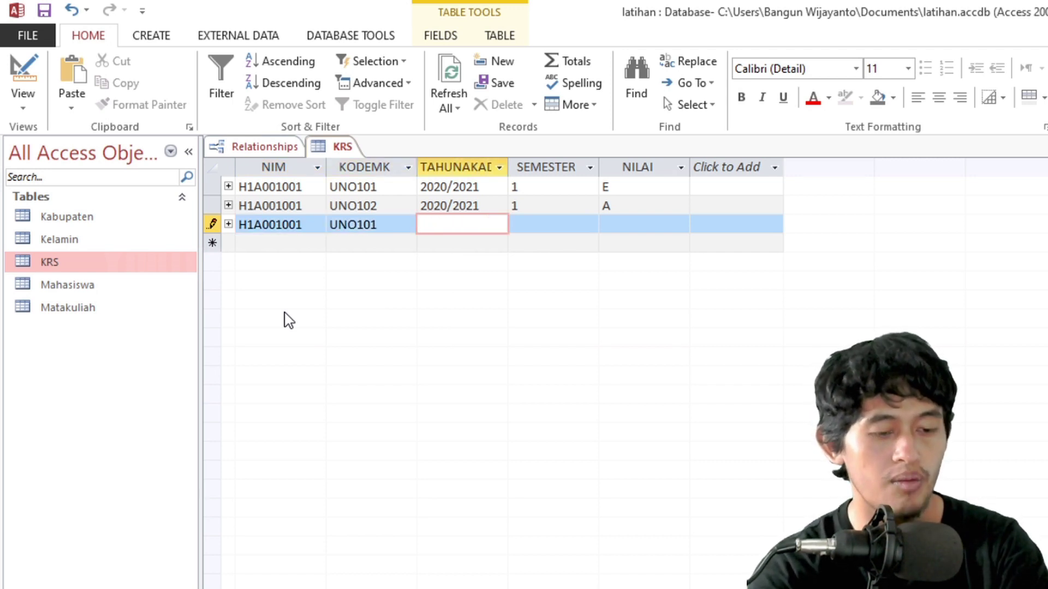
text(2020)
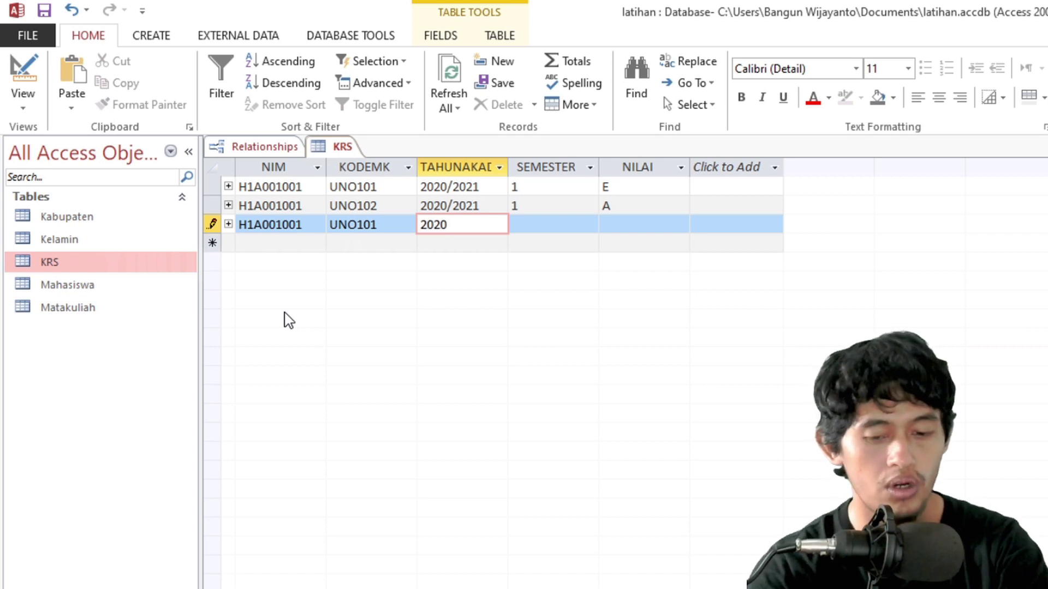
text(/2021)
key(Tab)
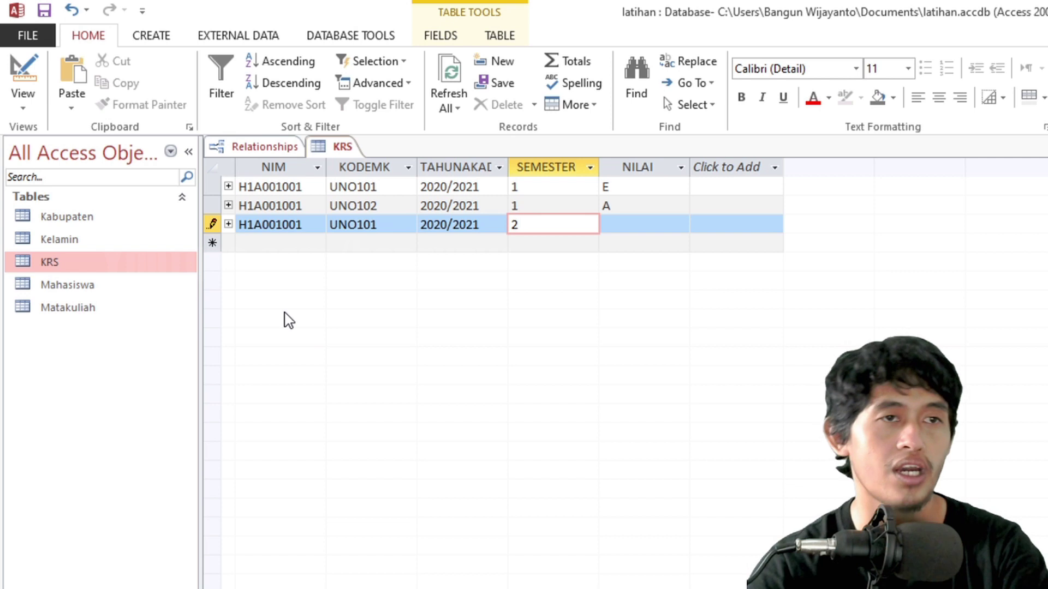
key(Tab)
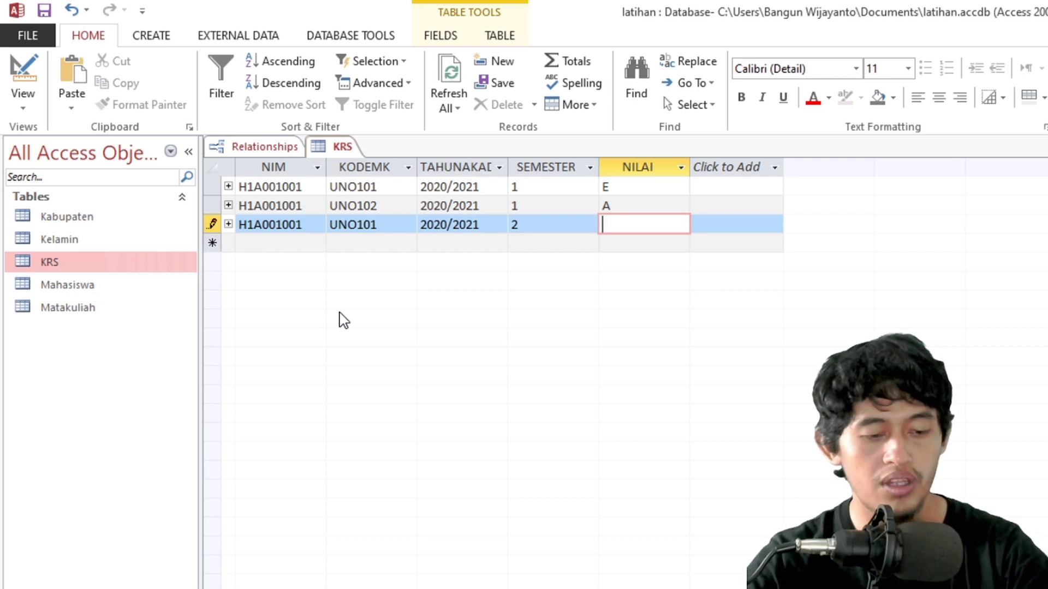
text(C)
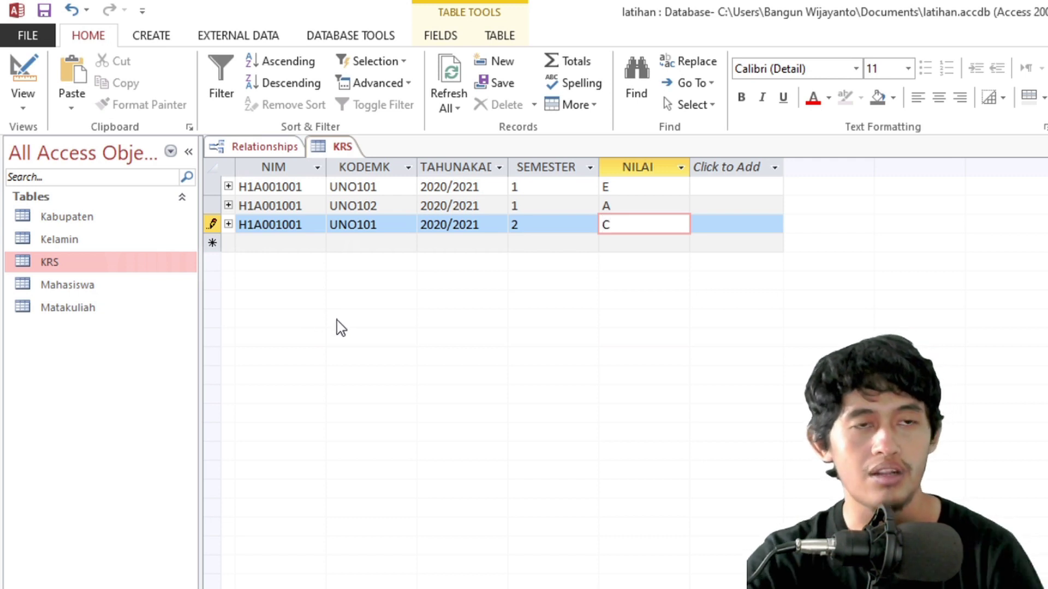
- Try to save the third KRS record, and discard the unsaved entry
key(Return)
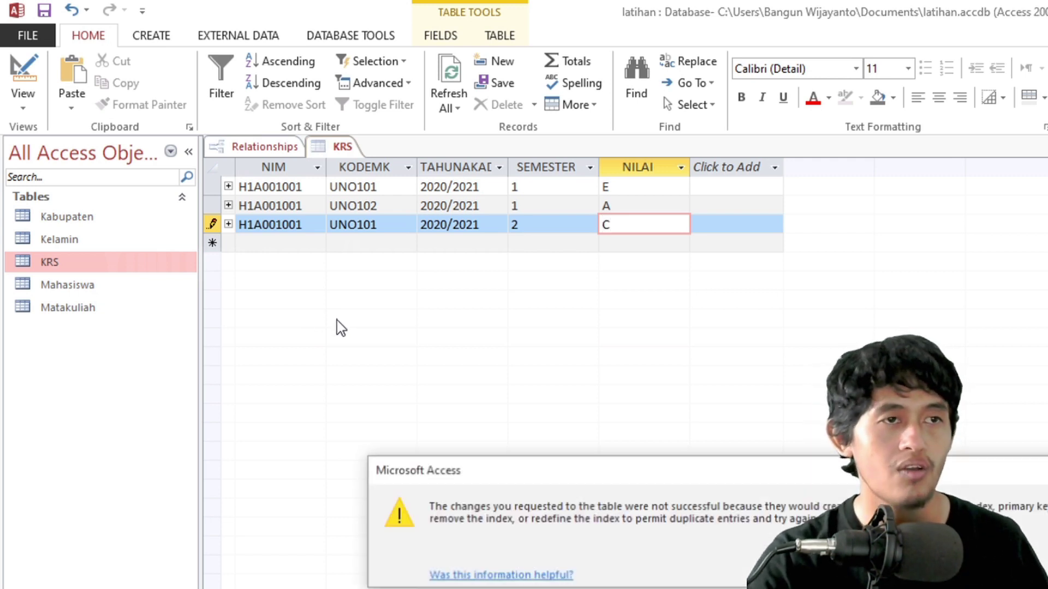
drag(714, 468, 520, 196)
click(684, 275)
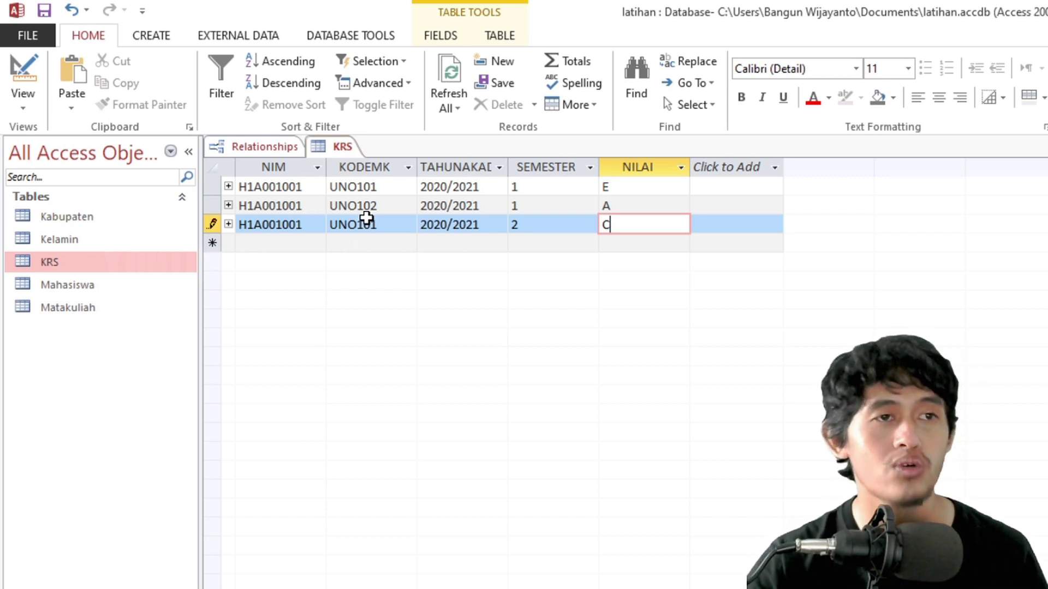
key(Escape)
key(Escape)
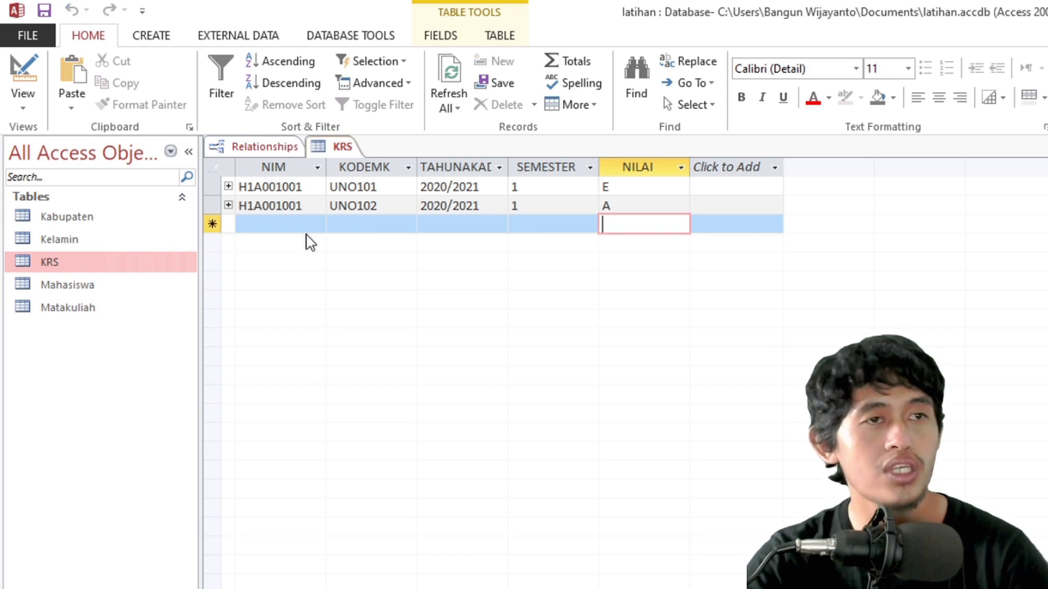
- In the KRS table's Design View, make NIM, KODEMK, TAHUNAKAD and SEMESTER a composite primary key and review the four key fields
right_click(88, 263)
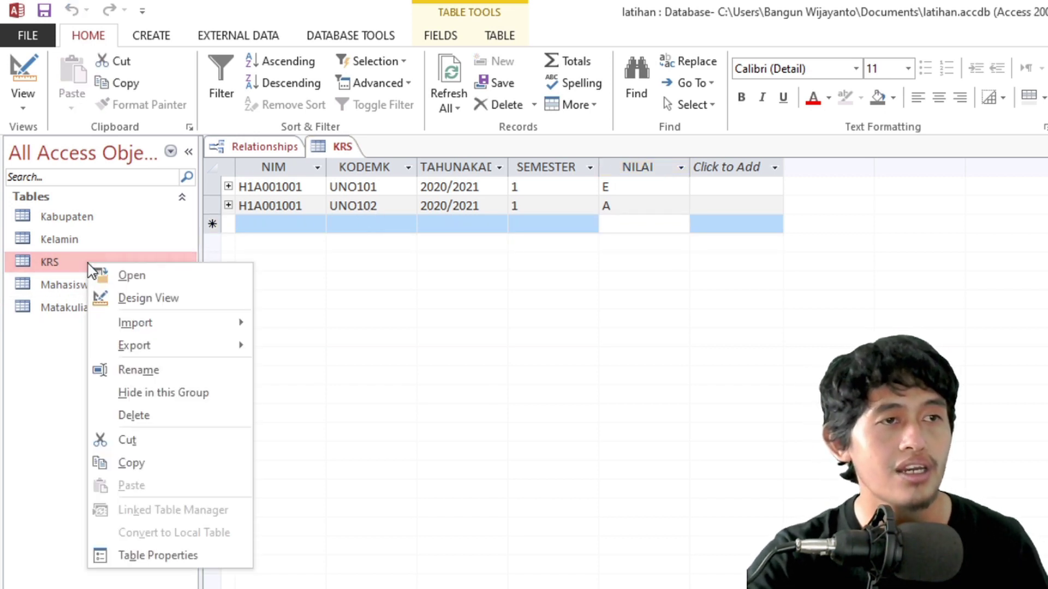
click(121, 298)
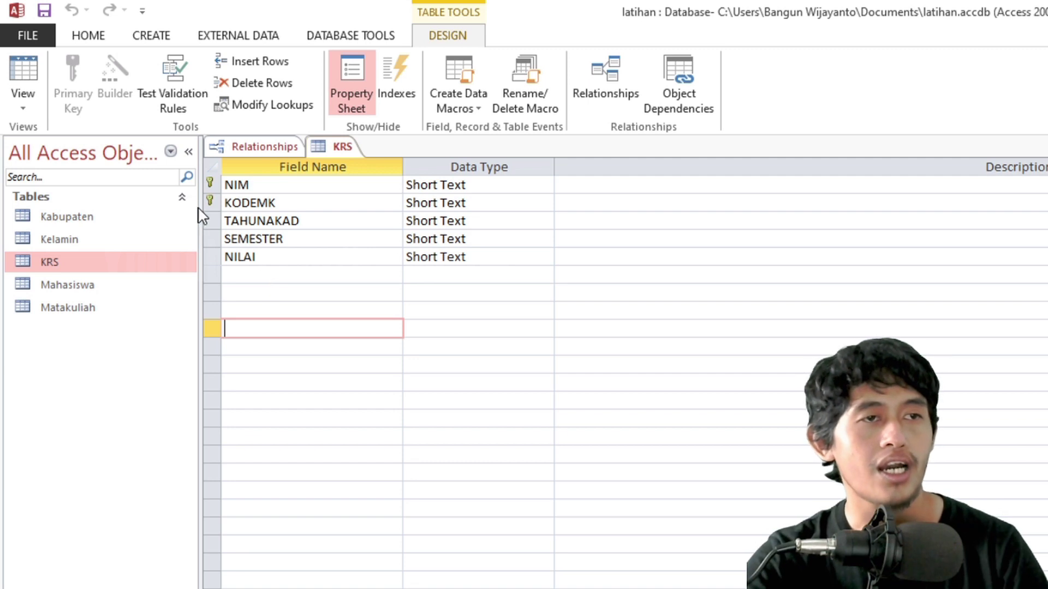
click(211, 183)
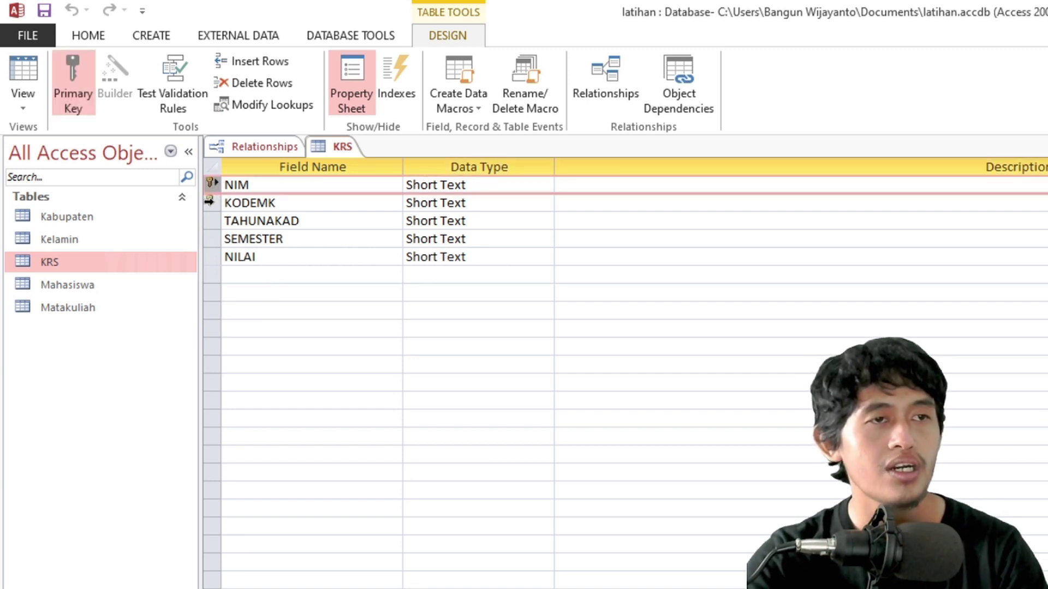
click(209, 202)
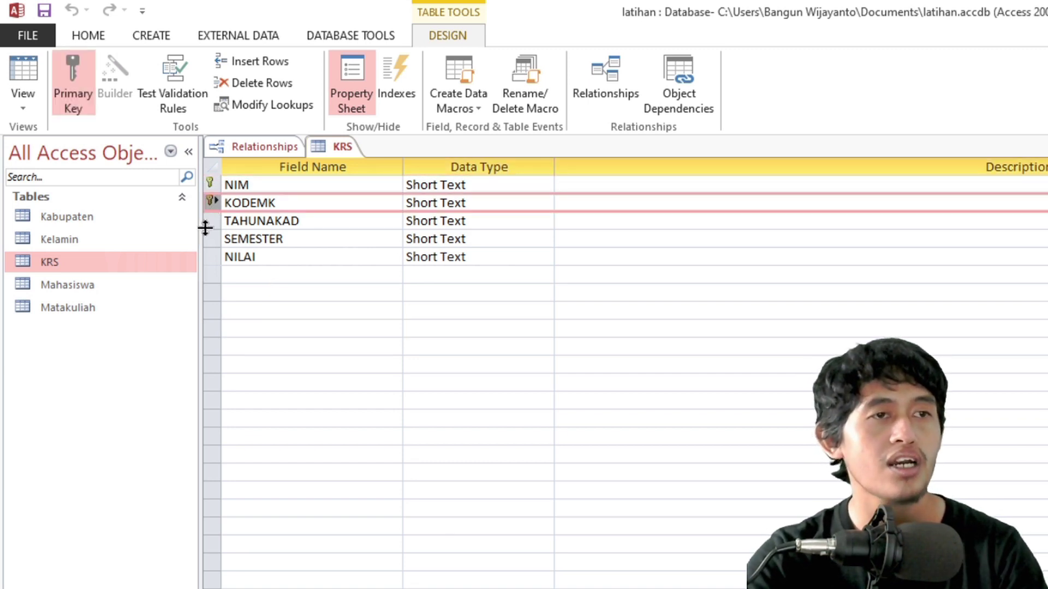
click(211, 226)
click(209, 239)
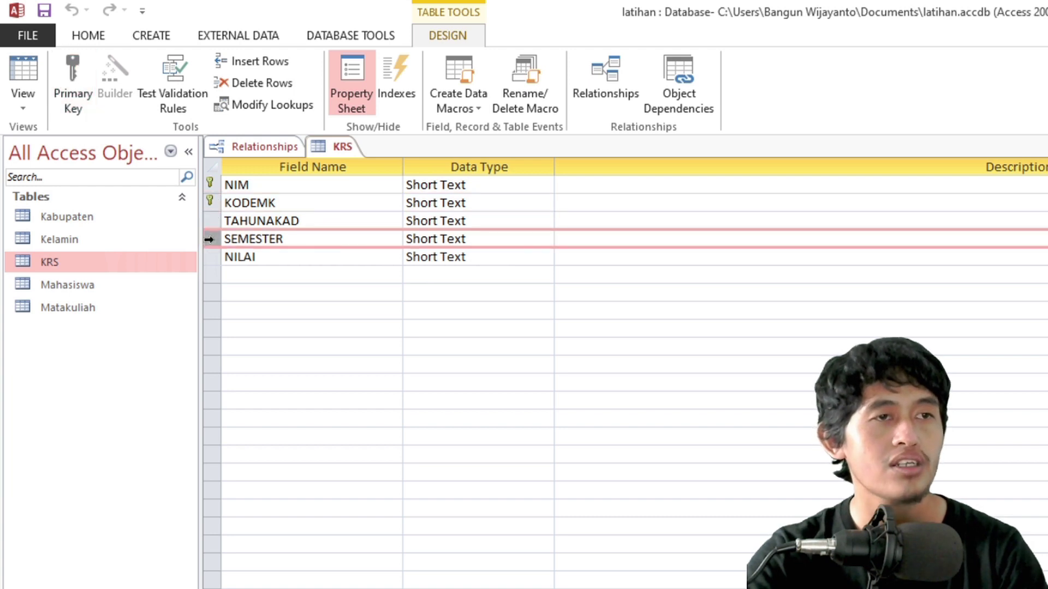
drag(213, 224, 210, 183)
right_click(210, 183)
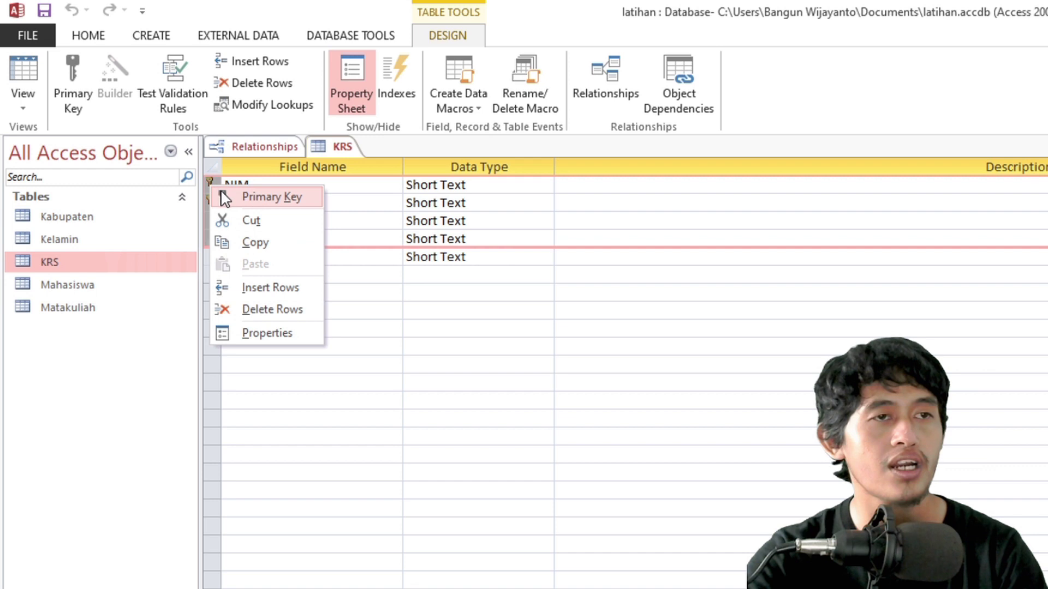
click(225, 198)
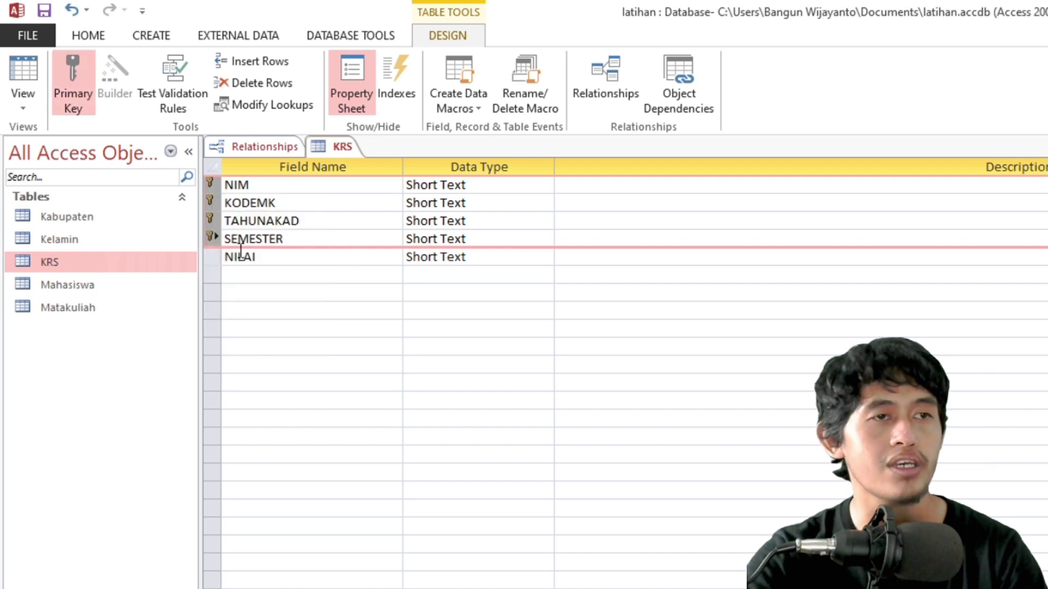
click(324, 294)
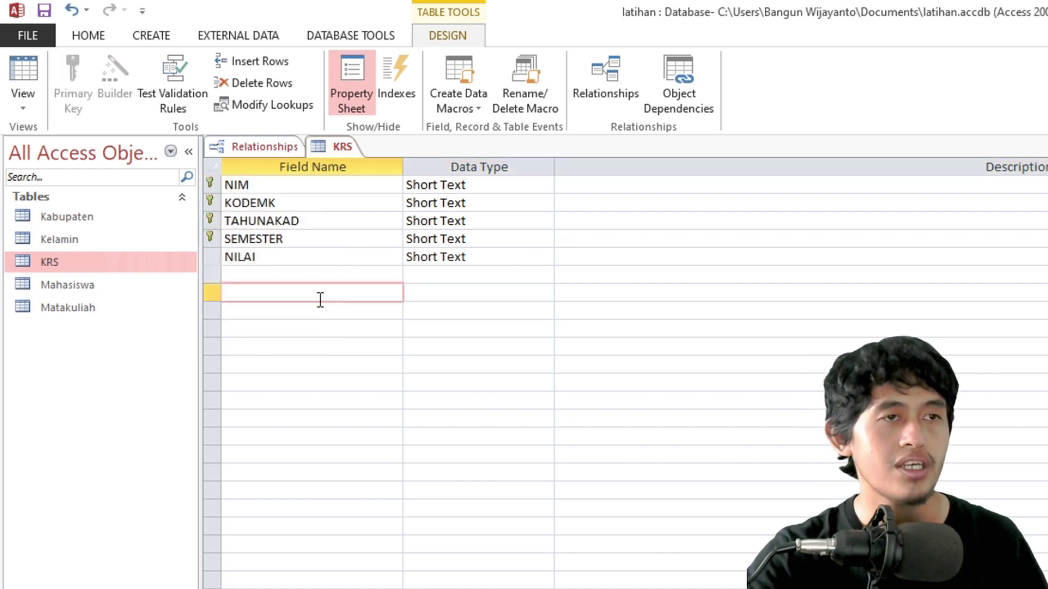
click(280, 188)
click(277, 203)
click(276, 220)
click(276, 239)
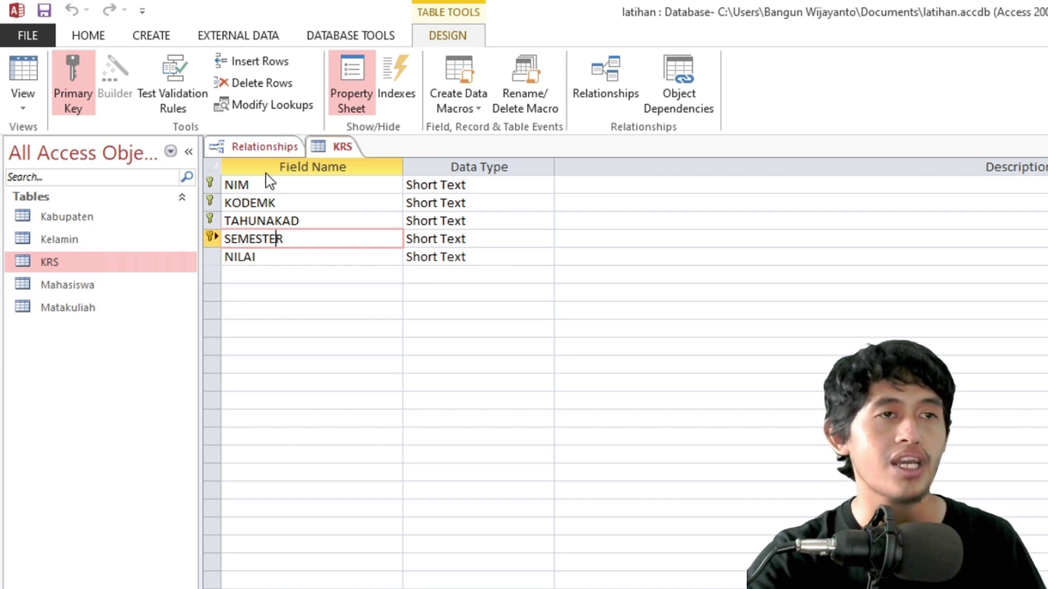
- Add a third KRS record for the same student with KODEMK UNO101, TAHUNAKAD 2020/2021, SEMESTER 2 and NILAI A, and save it
double_click(110, 266)
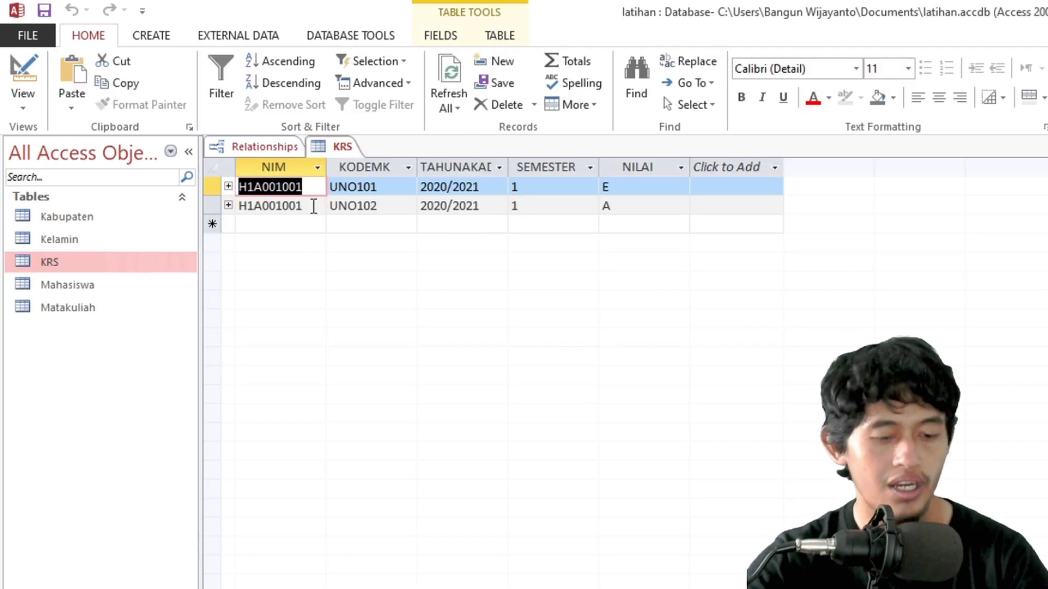
click(263, 223)
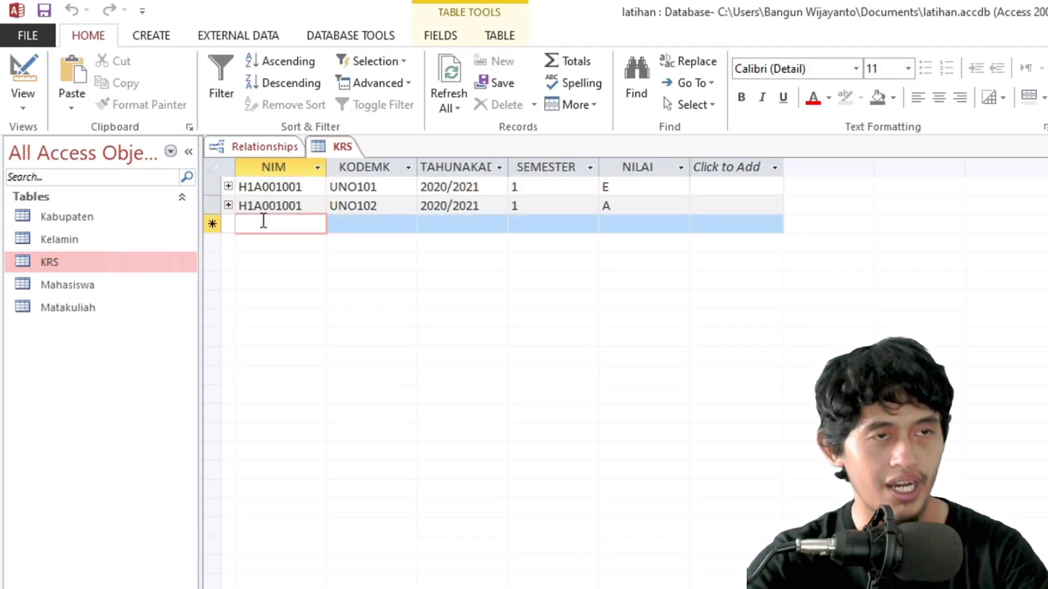
text(H1A001001)
click(381, 222)
text(UNO10)
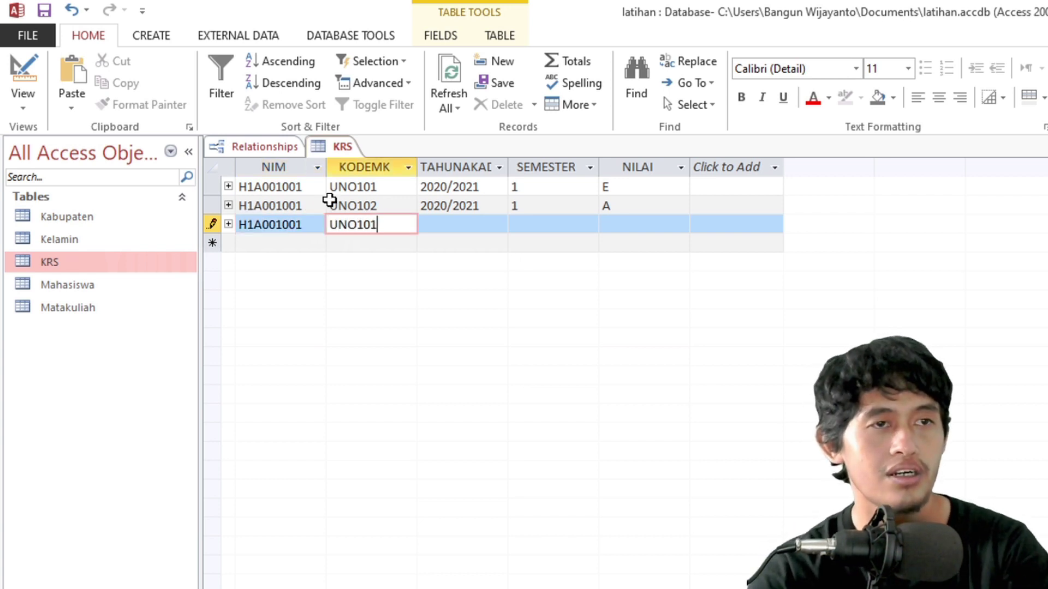
key(Tab)
text(20)
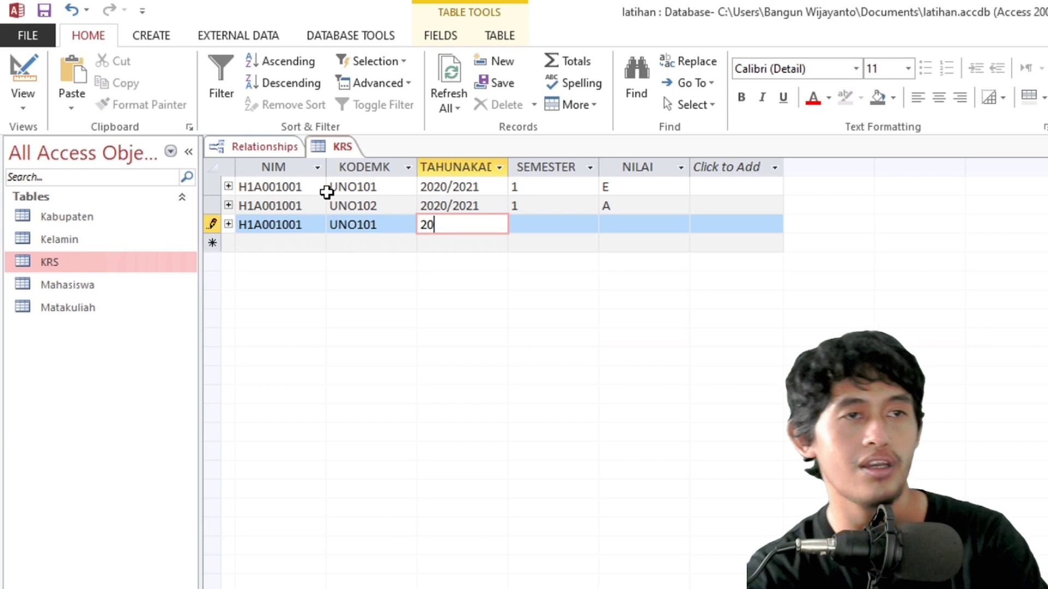
text(20)
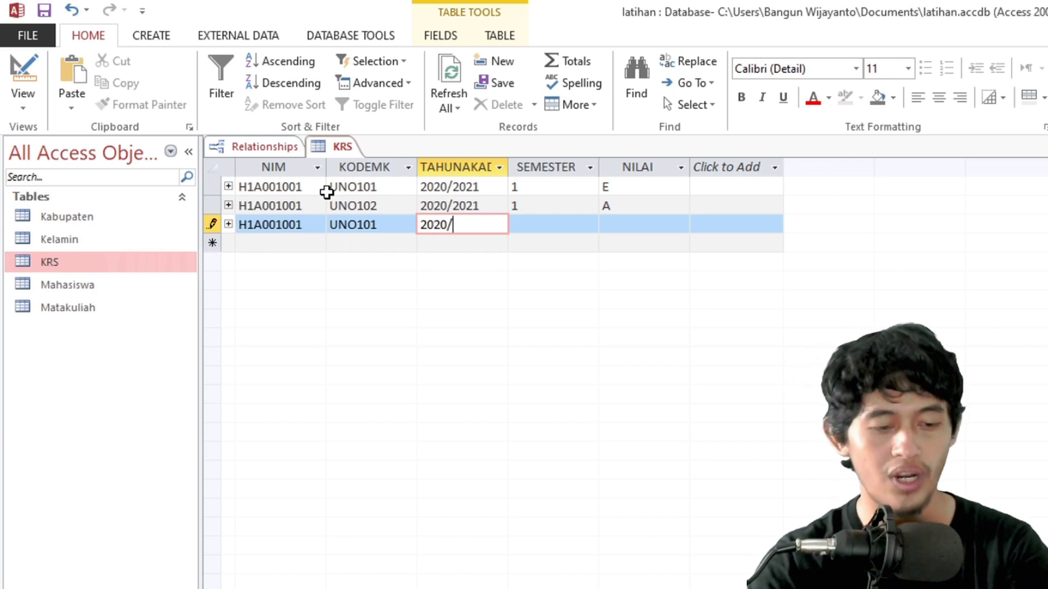
text(/2021)
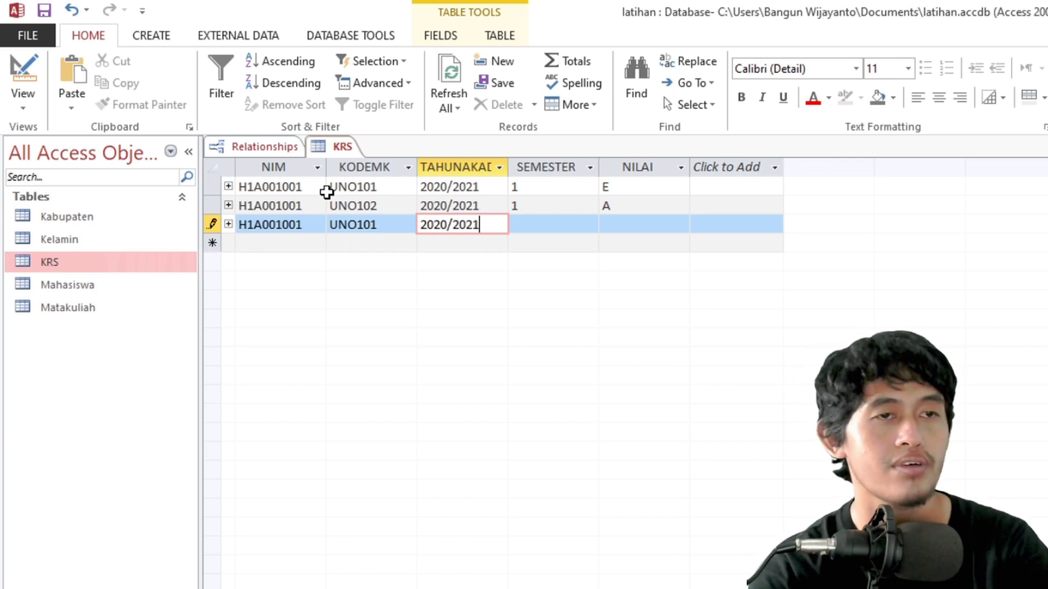
click(537, 224)
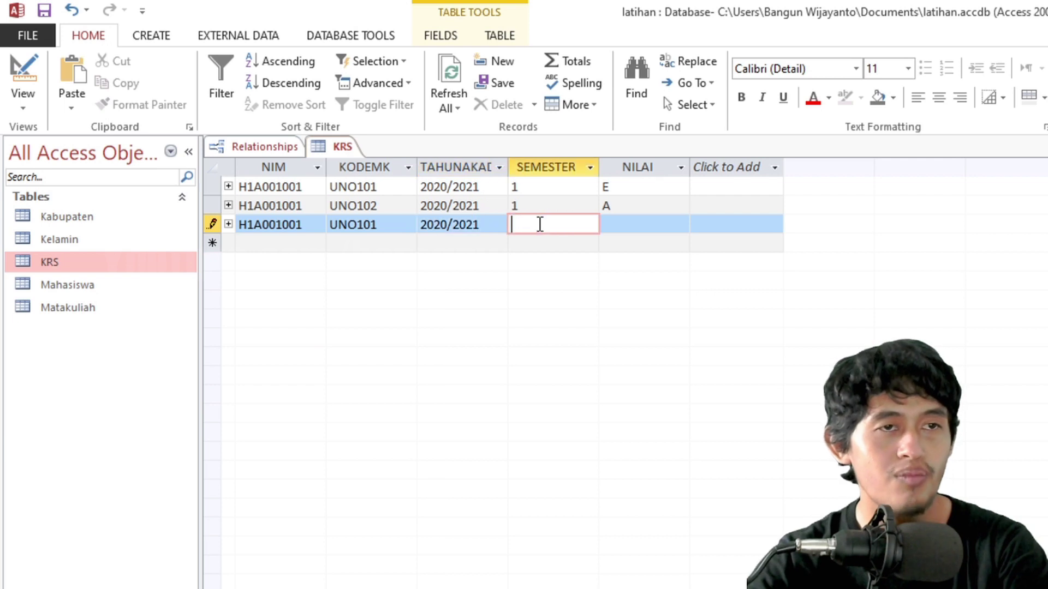
text(2)
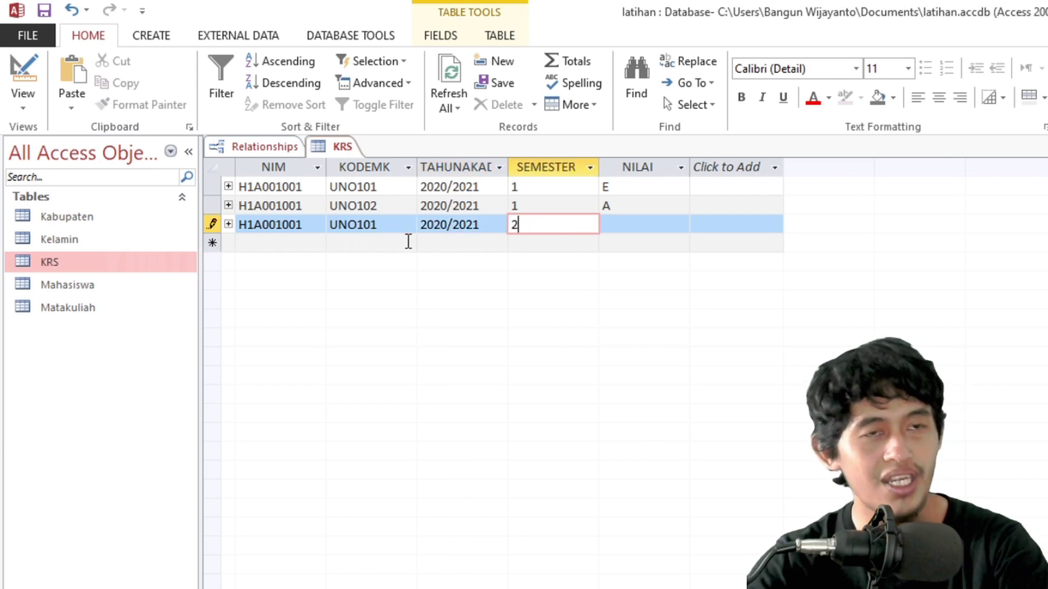
click(650, 227)
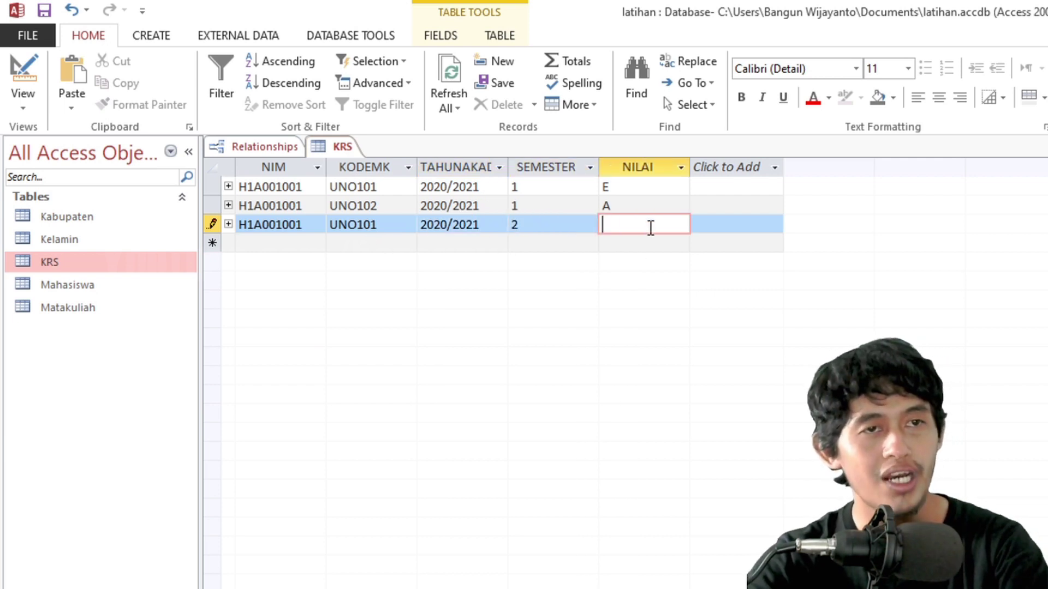
click(621, 236)
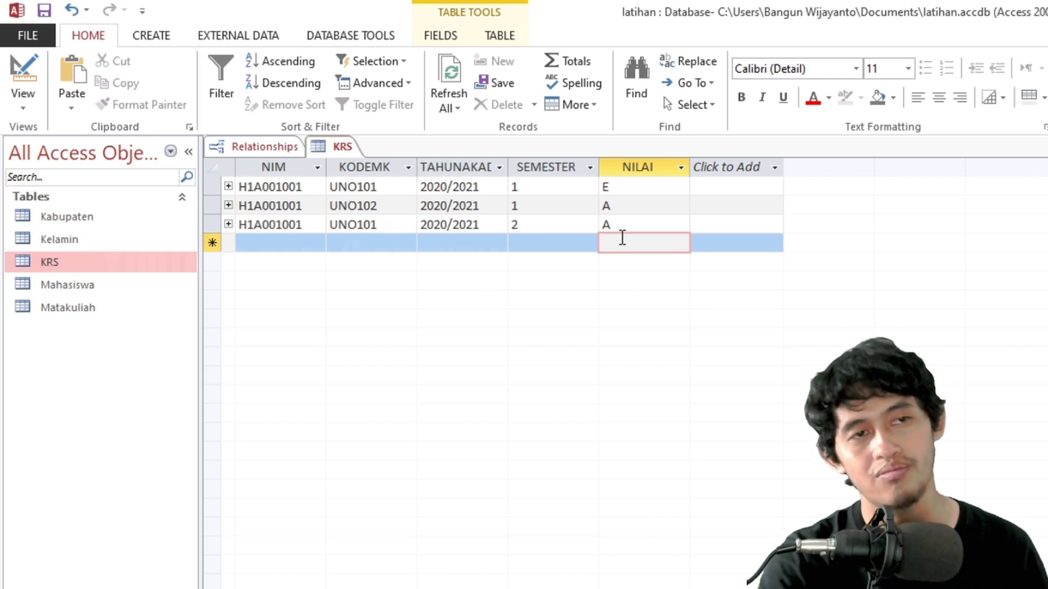
- Try to save the third KRS record with SEMESTER 1, and restore its SEMESTER to 2
key(Up)
key(Left)
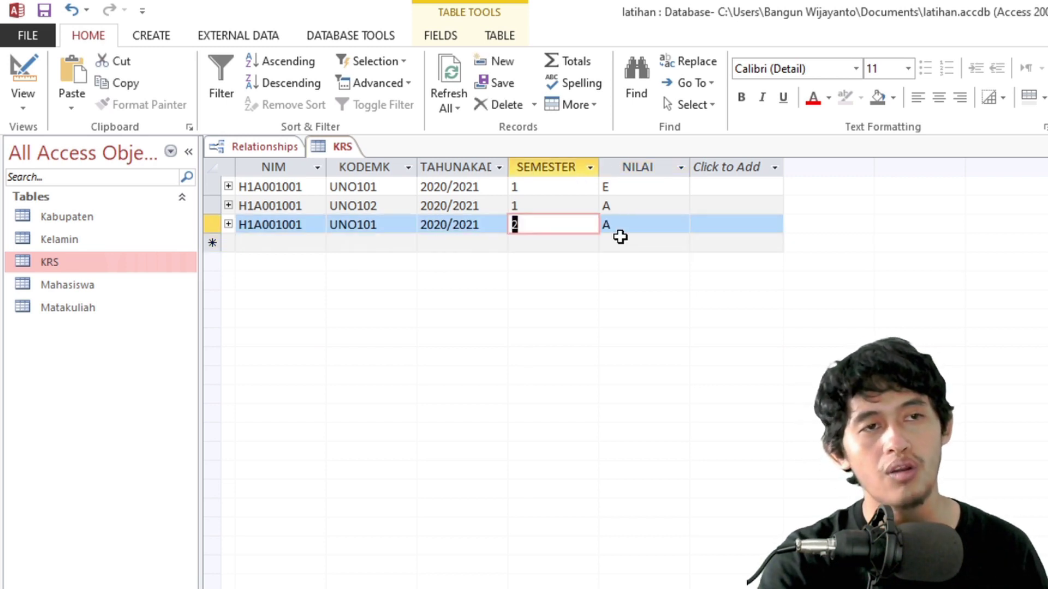
text(1)
key(Down)
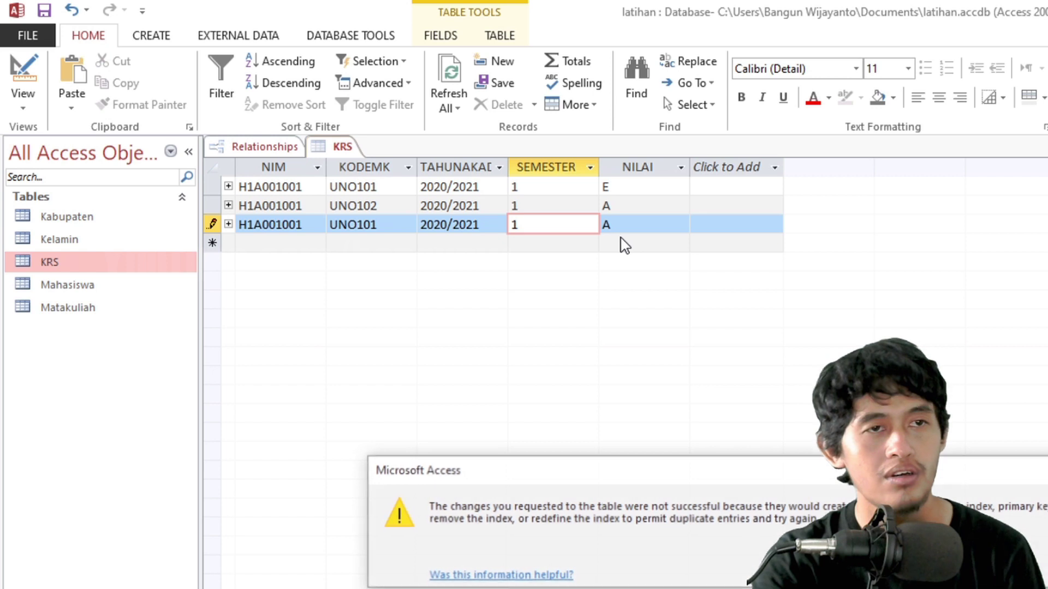
drag(658, 480, 422, 284)
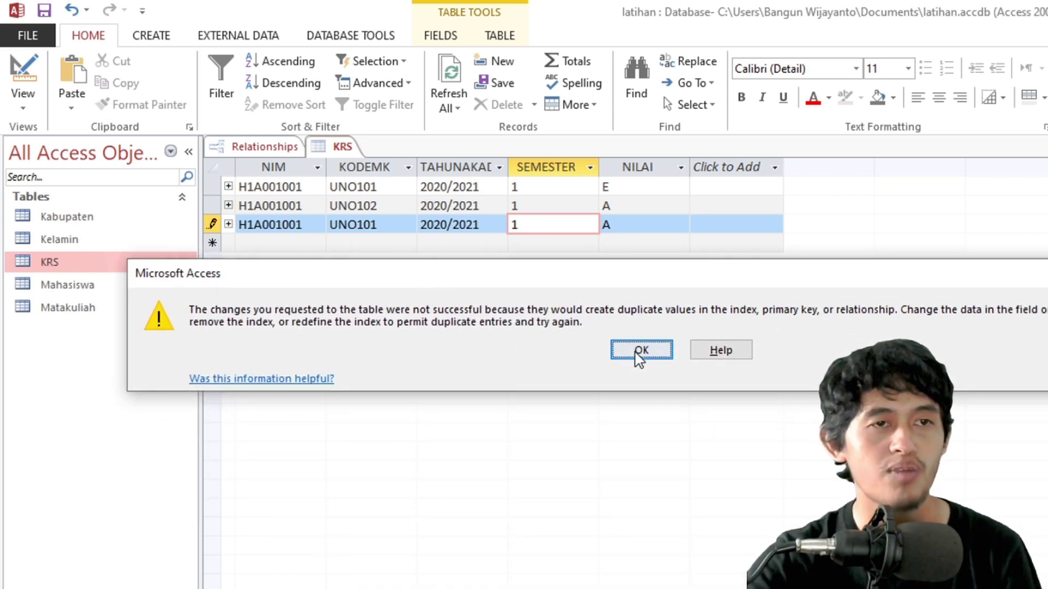
click(639, 352)
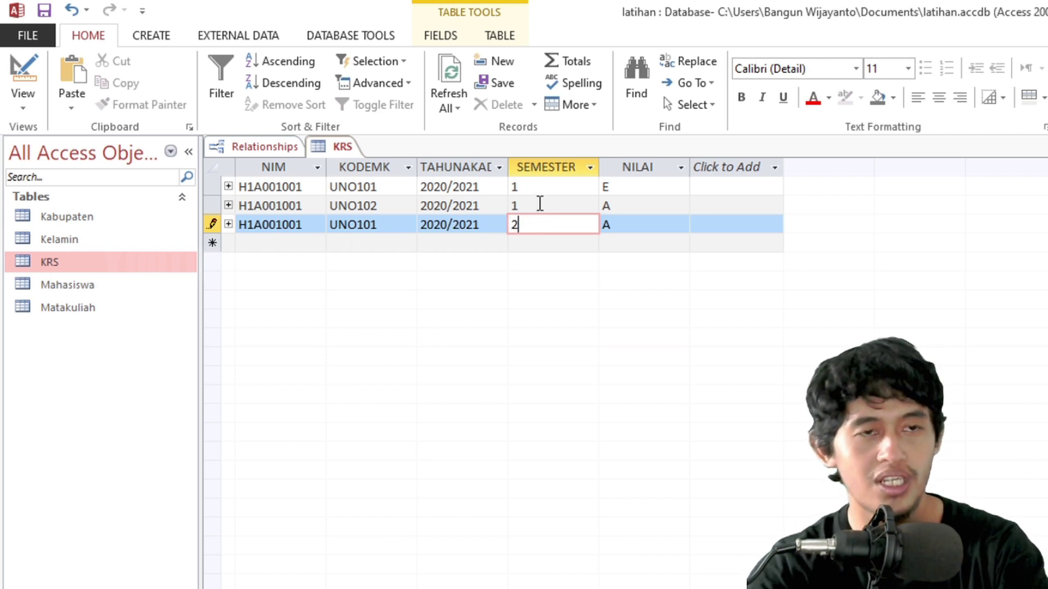
key(Tab)
key(Down)
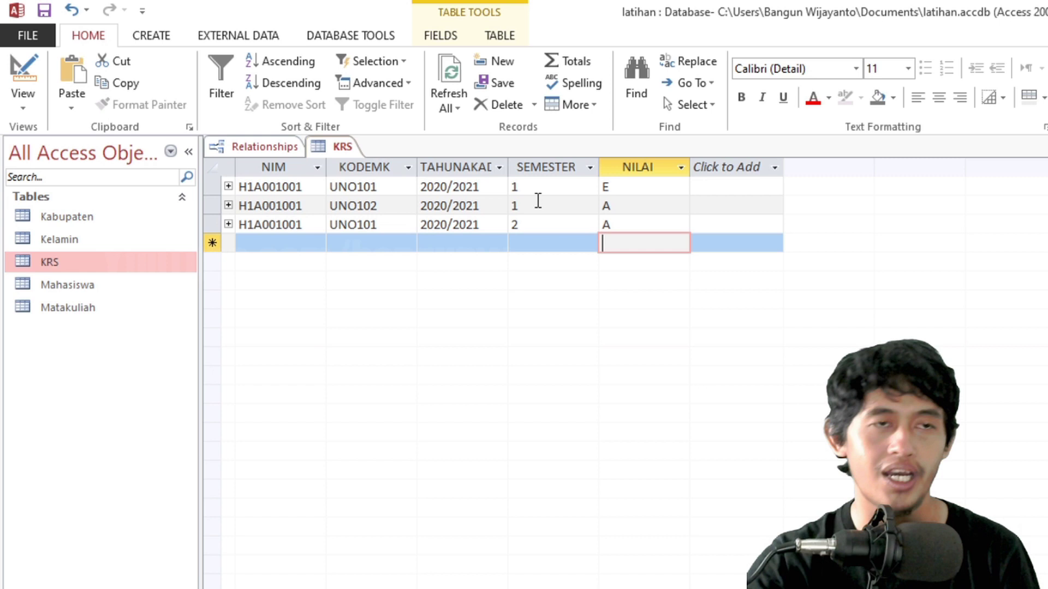
key(Up)
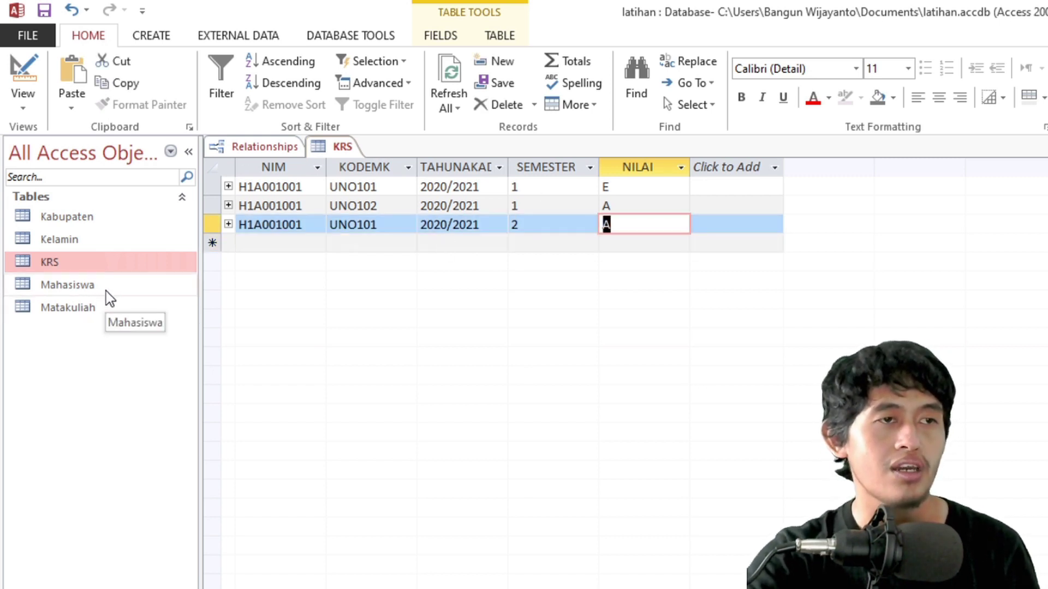
right_click(105, 266)
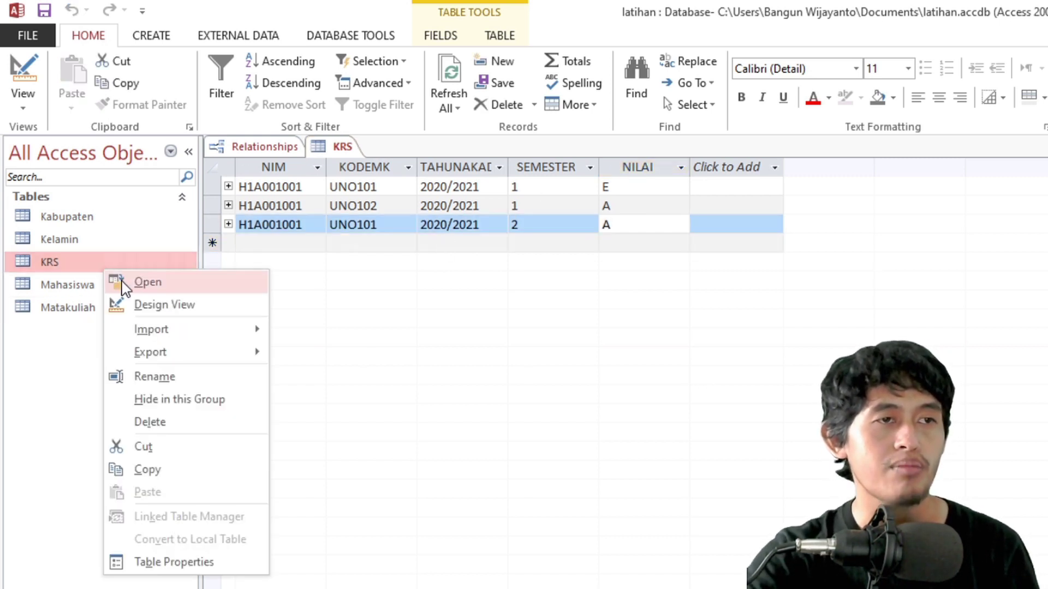
click(319, 241)
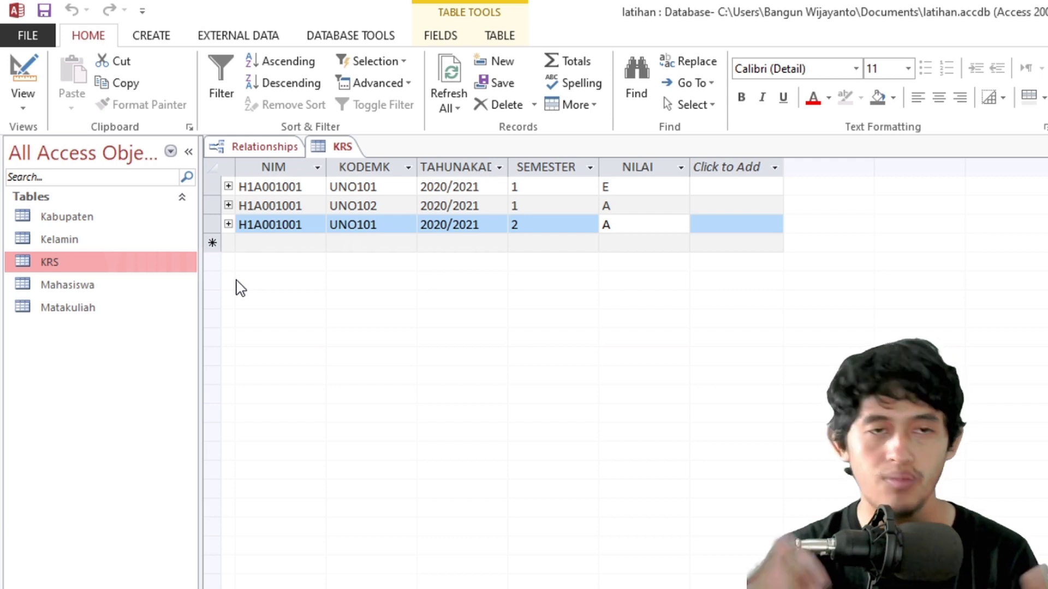
- Rearrange the KRS, Matakuliah, Kelamin and Kabupaten tables around Mahasiswa in the Relationships diagram so the relationship lines are easy to follow
click(222, 148)
click(613, 426)
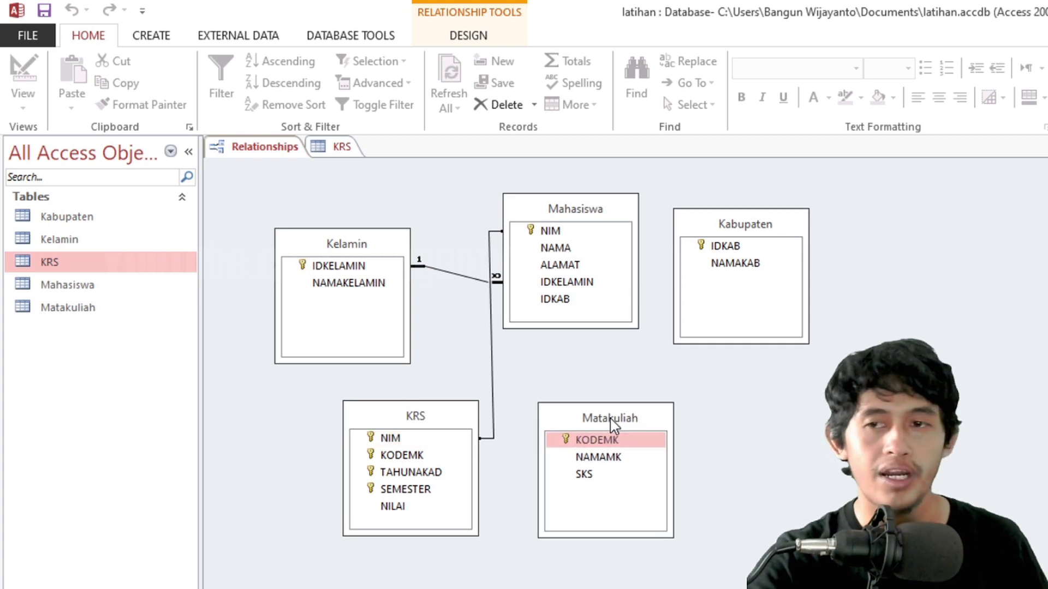
drag(613, 425, 625, 419)
drag(444, 424, 409, 418)
drag(382, 250, 520, 334)
drag(372, 409, 333, 226)
drag(468, 340, 763, 412)
drag(651, 410, 515, 430)
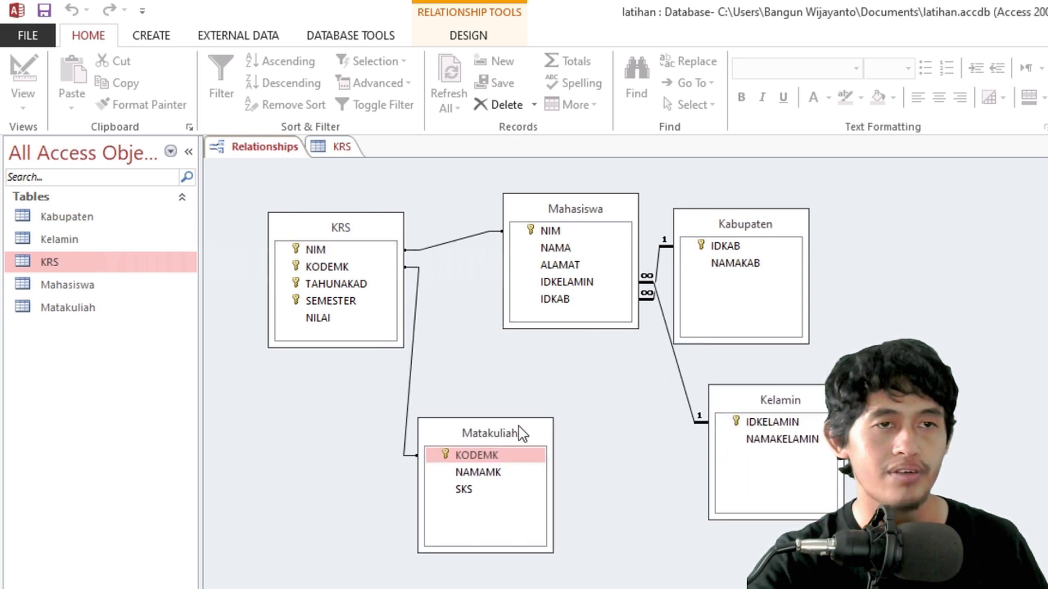
drag(744, 409, 698, 420)
drag(722, 218, 756, 273)
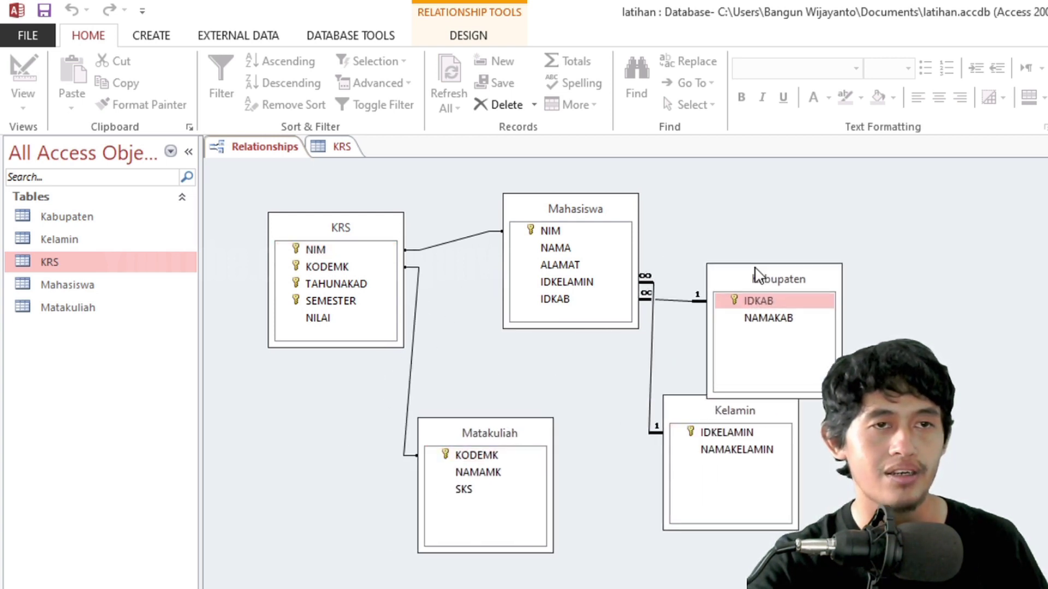
drag(689, 405, 708, 184)
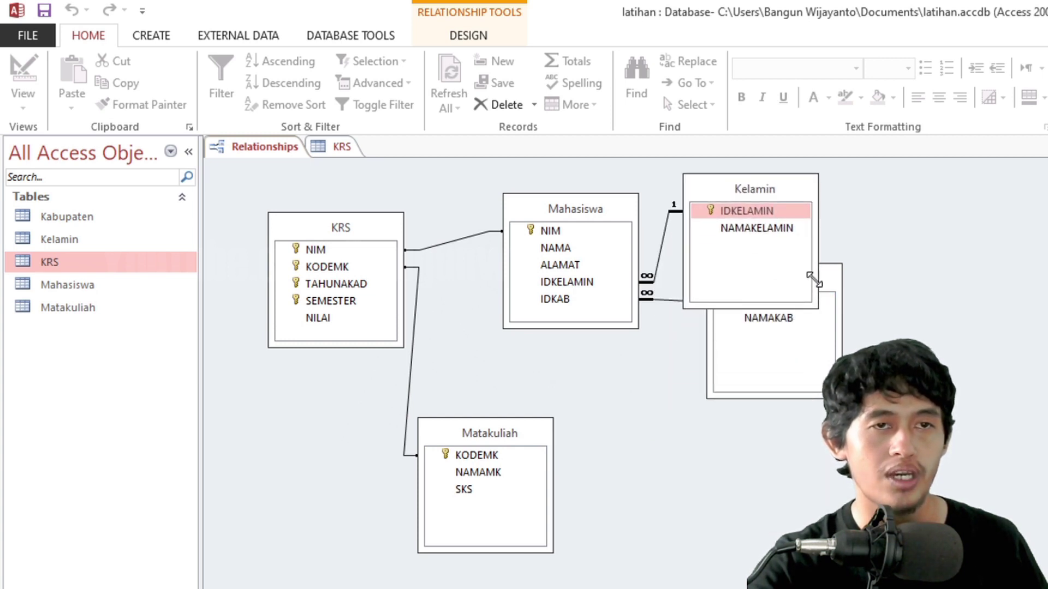
drag(833, 277, 791, 374)
drag(538, 427, 573, 385)
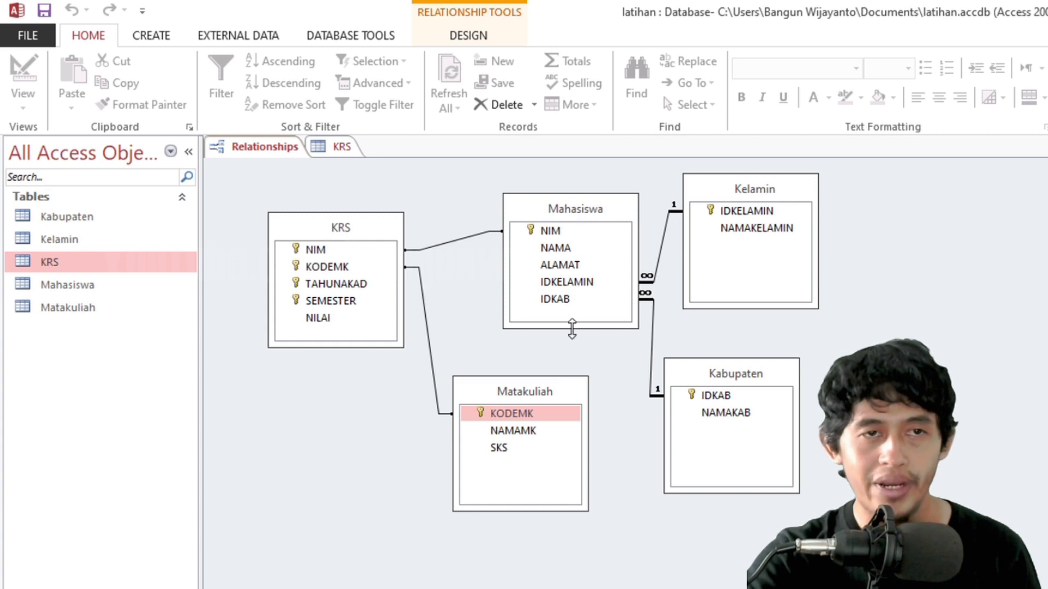
- Examine the primary keys of Mahasiswa, Kelamin and Matakuliah, the composite key of KRS, and the IDKAB and IDKELAMIN fields in Mahasiswa
click(541, 232)
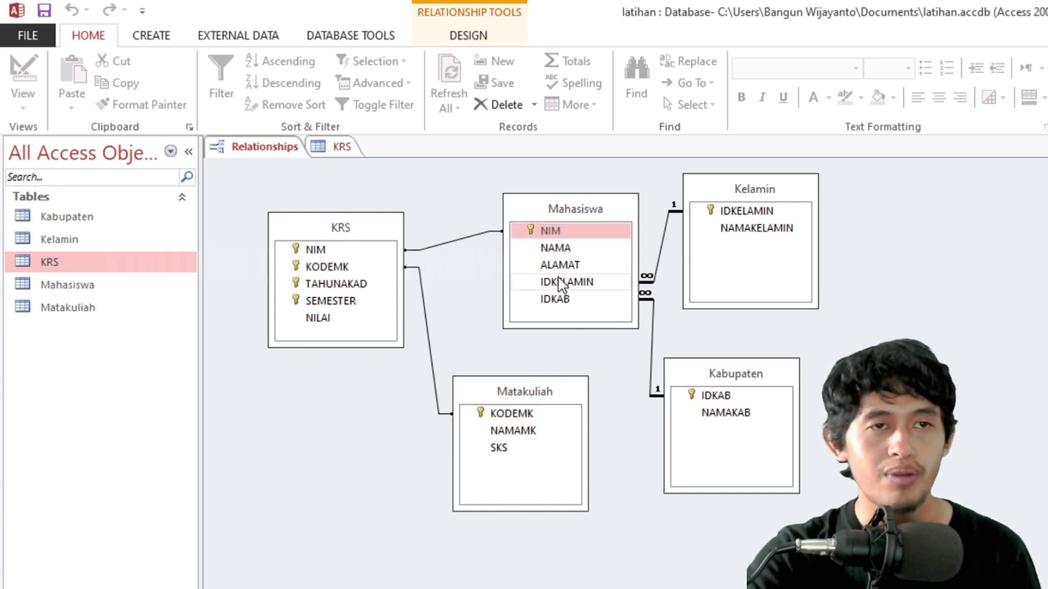
click(758, 215)
click(531, 414)
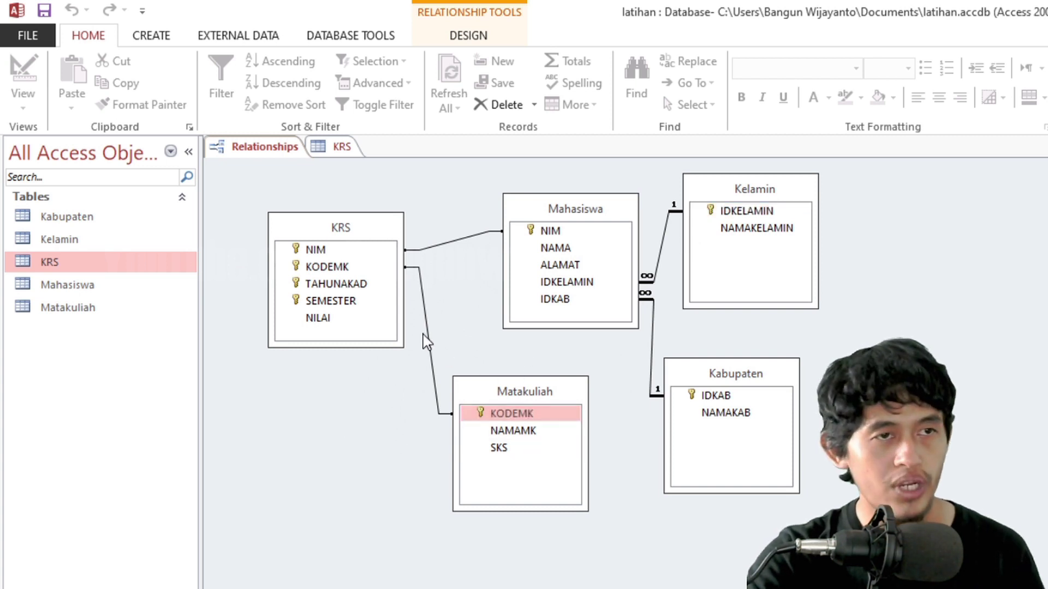
click(335, 252)
ctrl+click(350, 268)
ctrl+click(351, 284)
ctrl+click(356, 302)
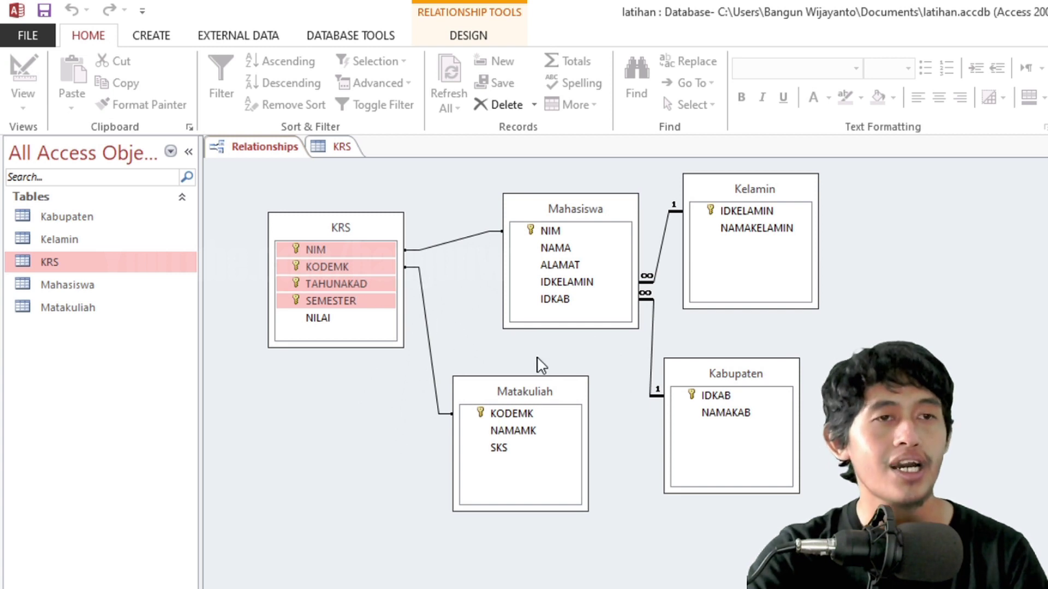
click(555, 300)
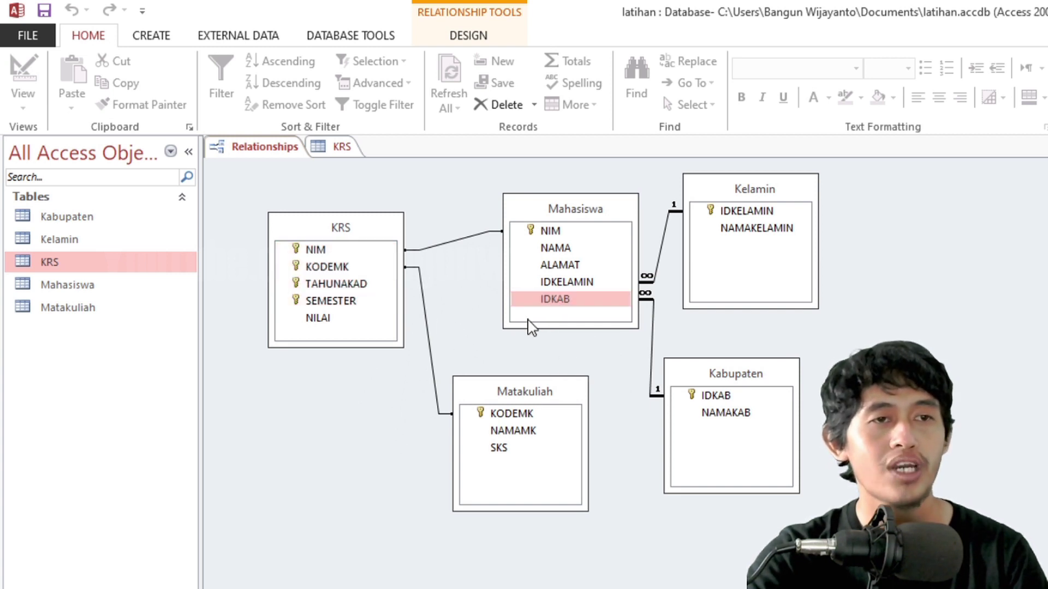
click(602, 284)
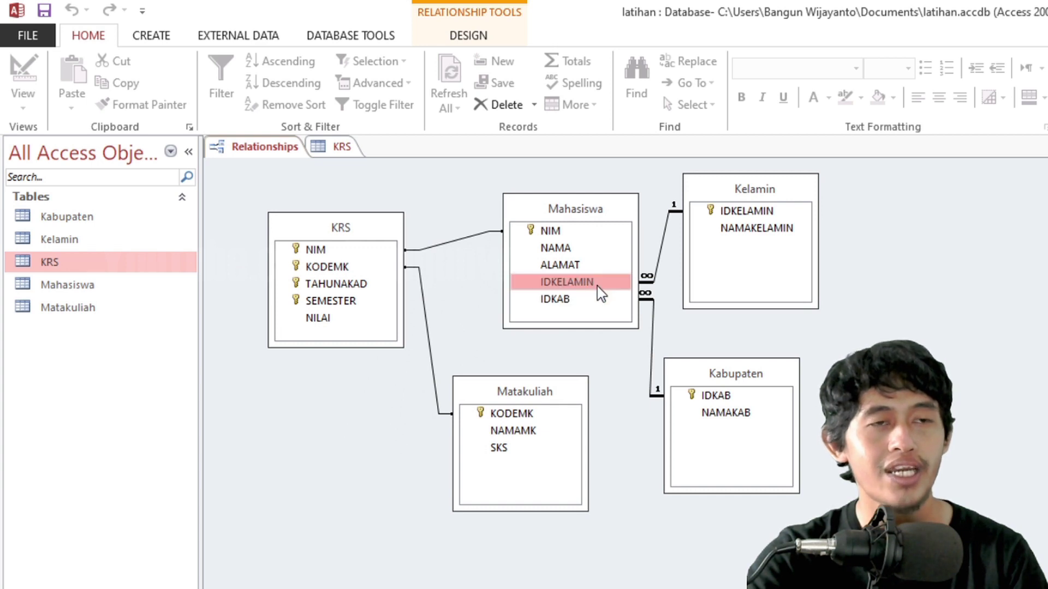